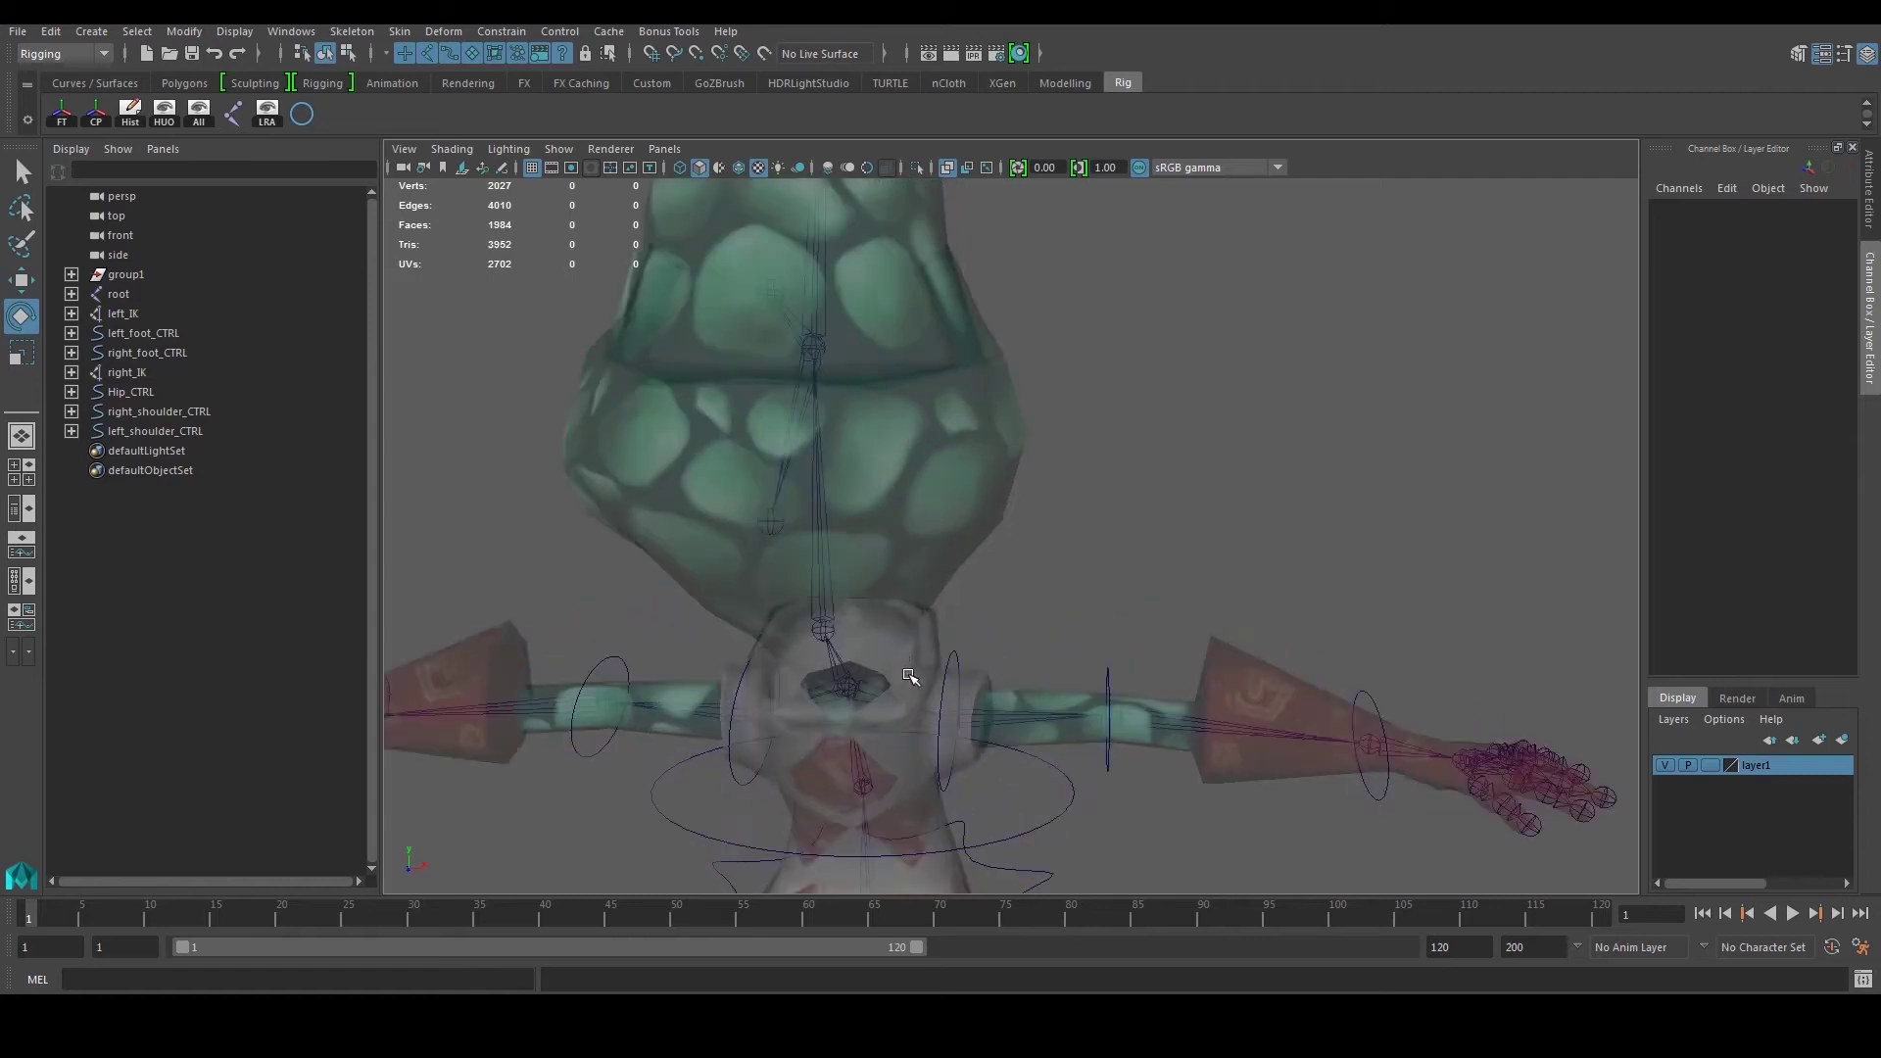
Step: Create a NURBS circle and scale it down to roughly the width of the character's neck
click(299, 116)
scroll(960, 490, down, 5)
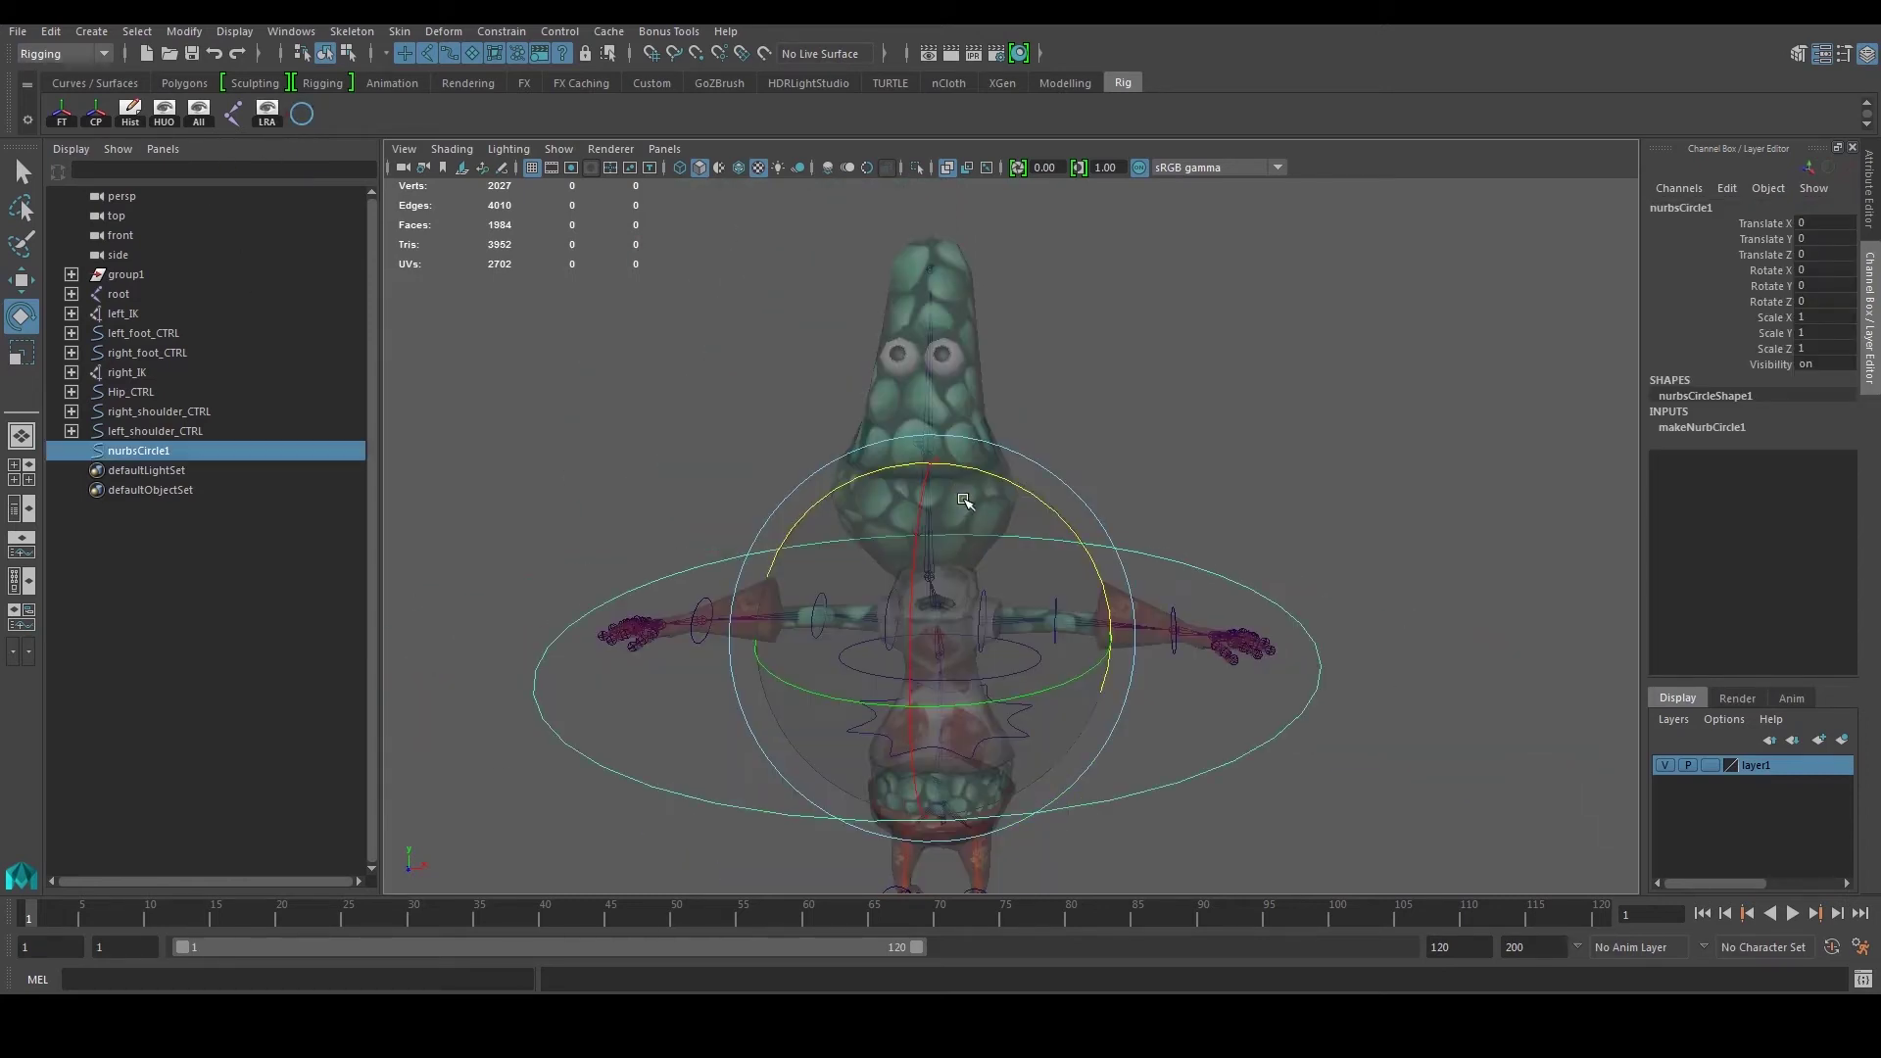
key(r)
scroll(933, 572, up, 3)
drag(904, 681, 825, 755)
Step: Fit the circle around the neck joint at Translate Y 0.189, Z 0.081, scale 0.228, 0.228, 0.134 and Rotate X 32.881
scroll(838, 712, up, 3)
key(w)
alt+drag(1097, 707, 946, 616)
drag(848, 689, 972, 549)
key(r)
drag(849, 578, 803, 585)
alt+drag(1000, 573, 818, 599)
drag(619, 581, 1124, 606)
key(e)
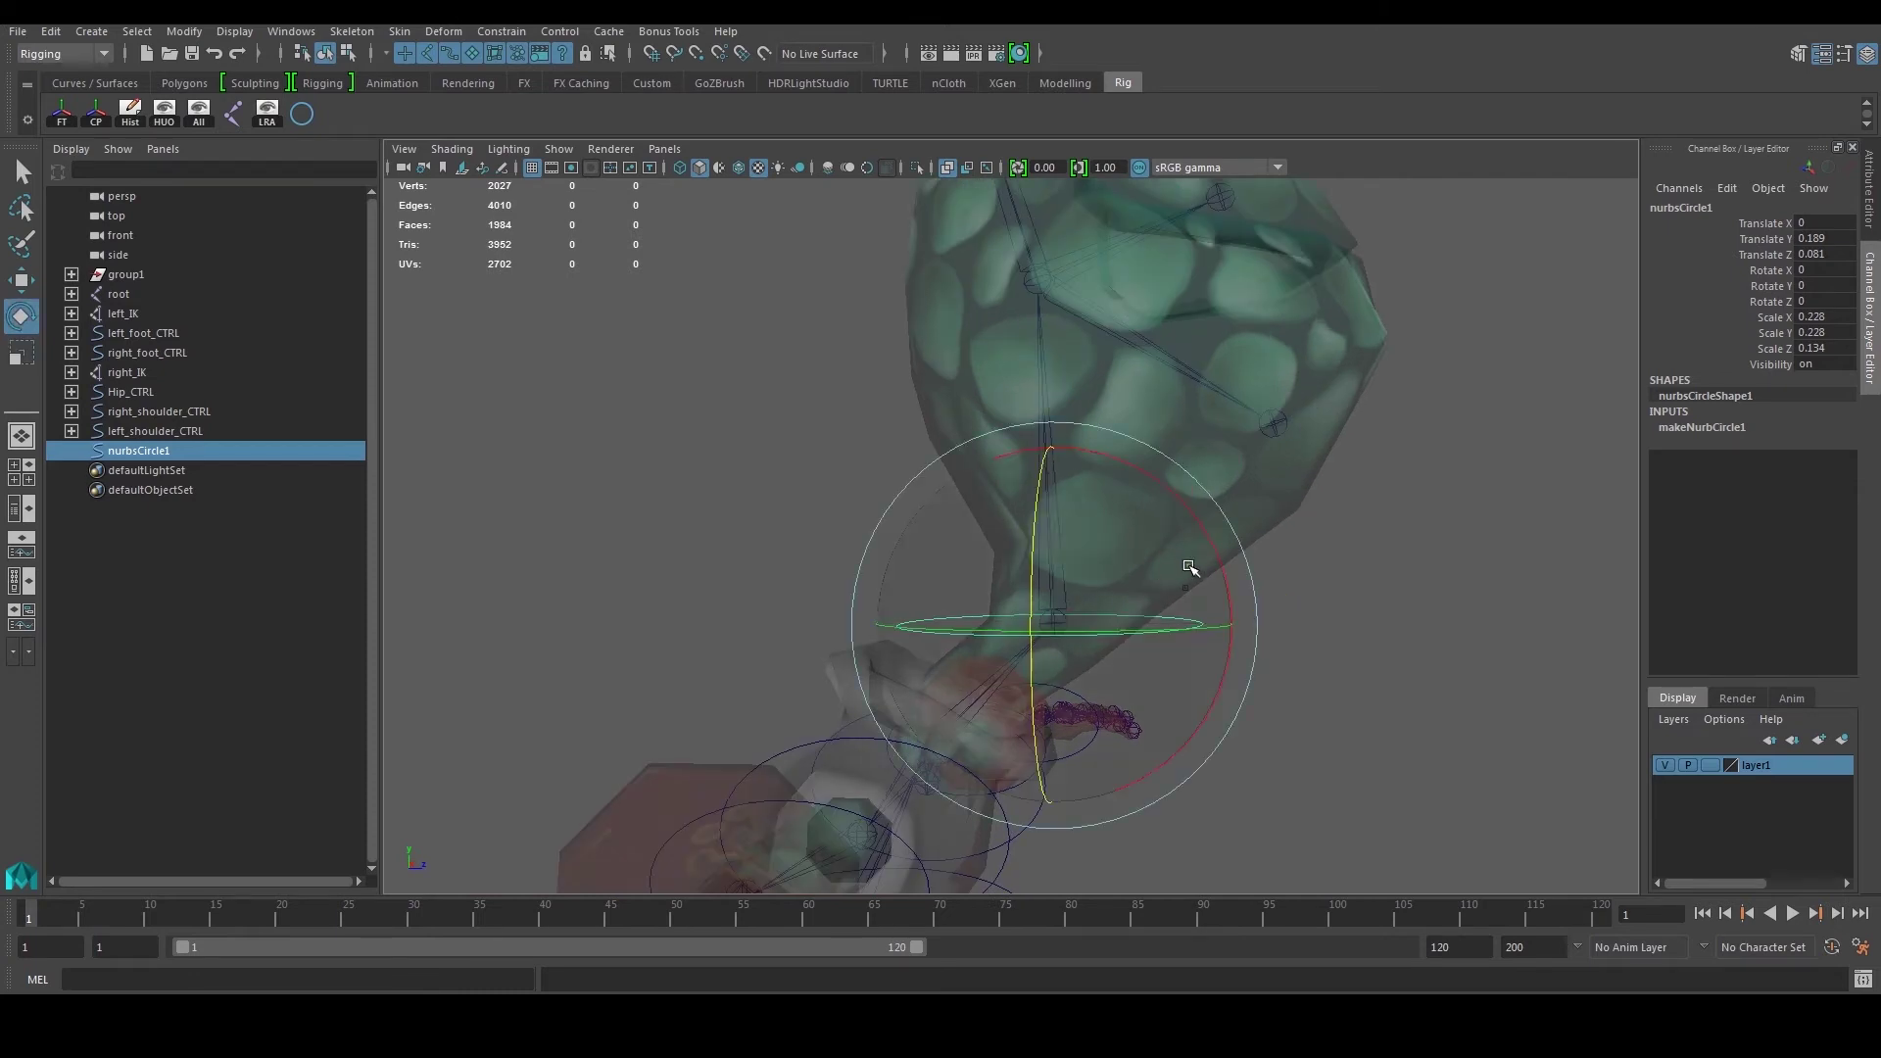
drag(1202, 529, 1116, 621)
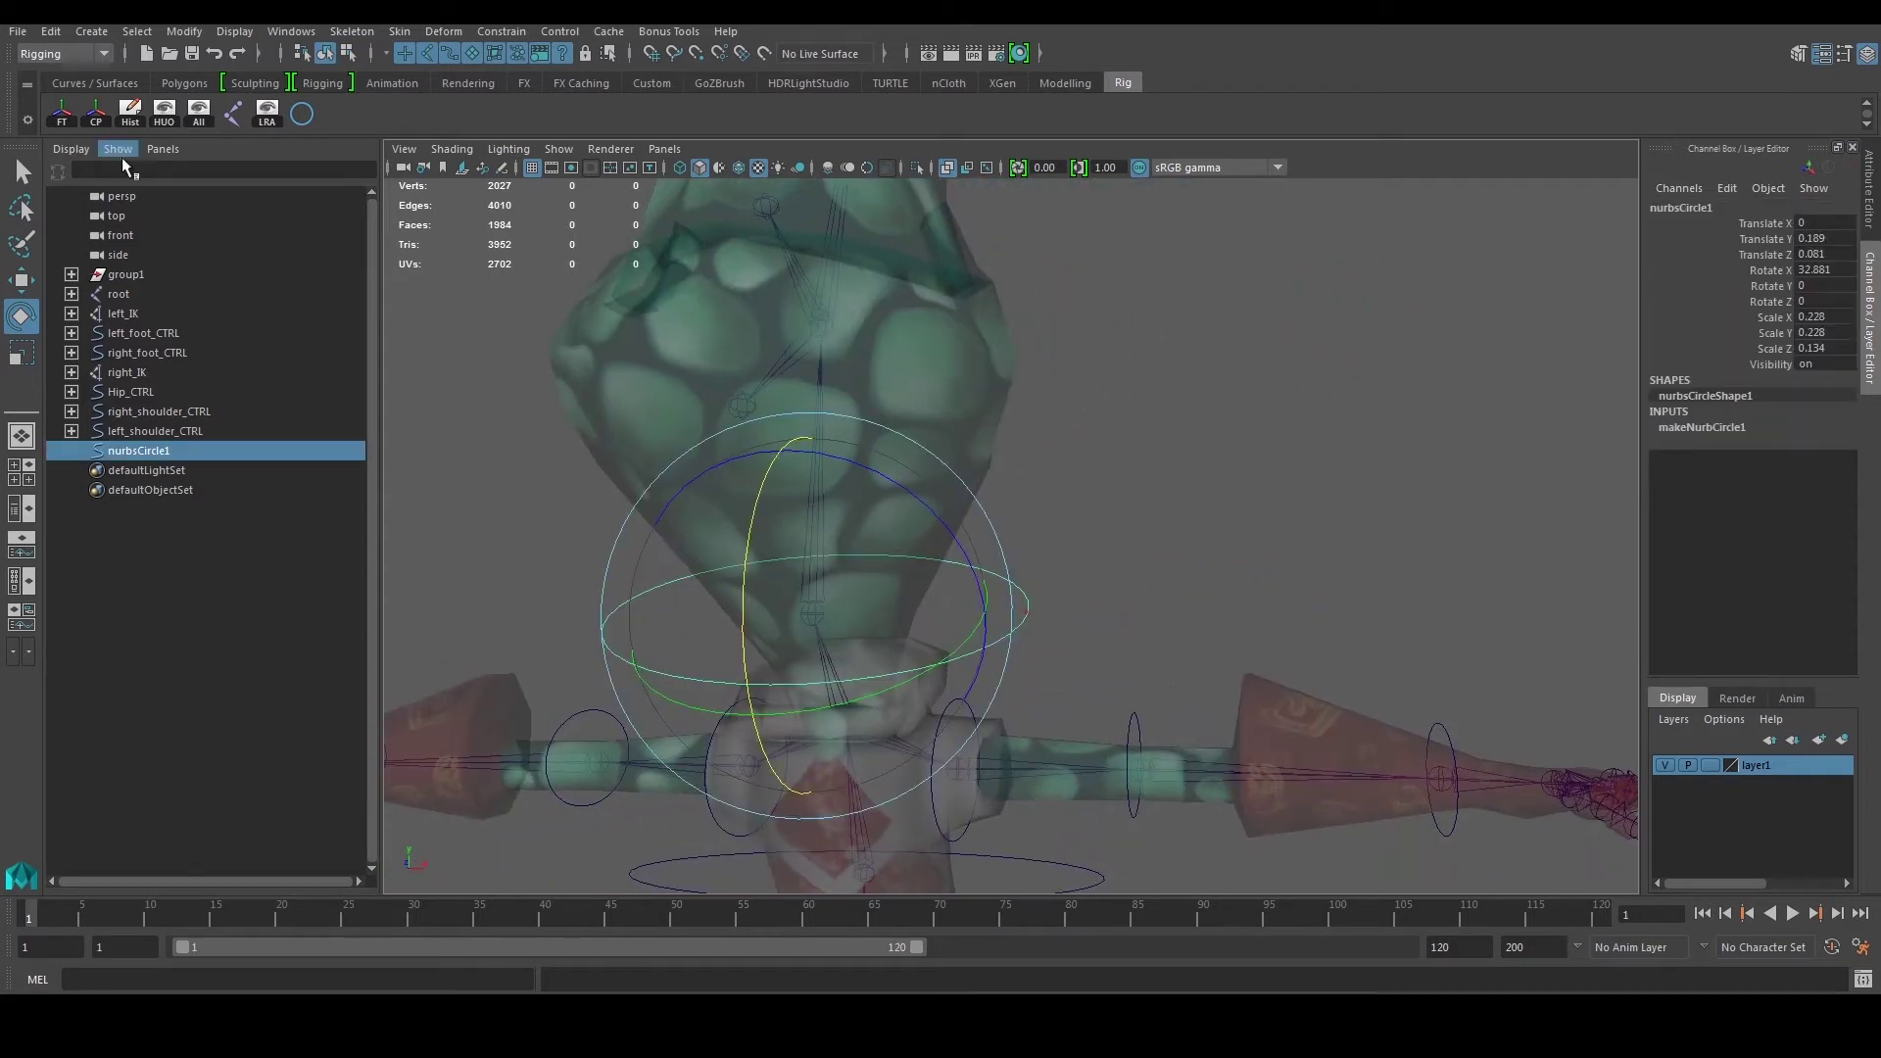
Step: Freeze the neck circle's transformations, center its pivot and delete its history
click(62, 113)
click(95, 115)
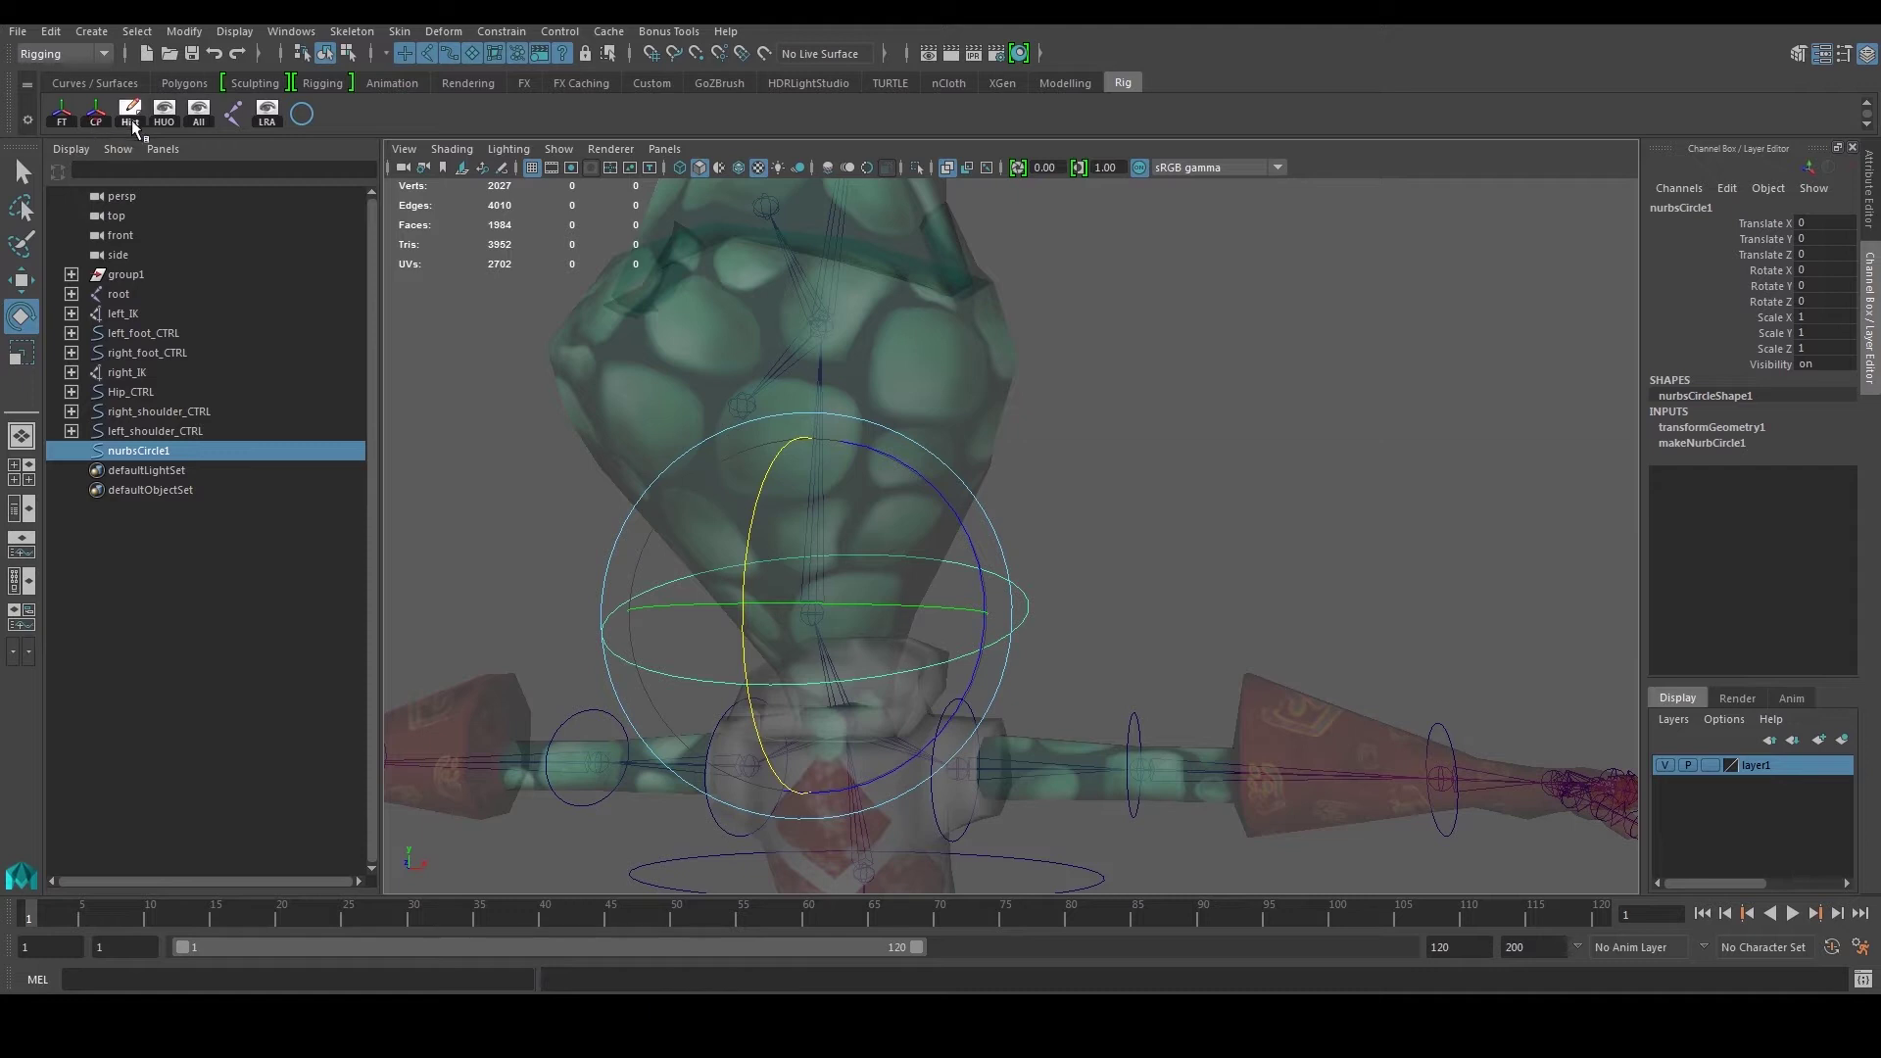
click(1250, 510)
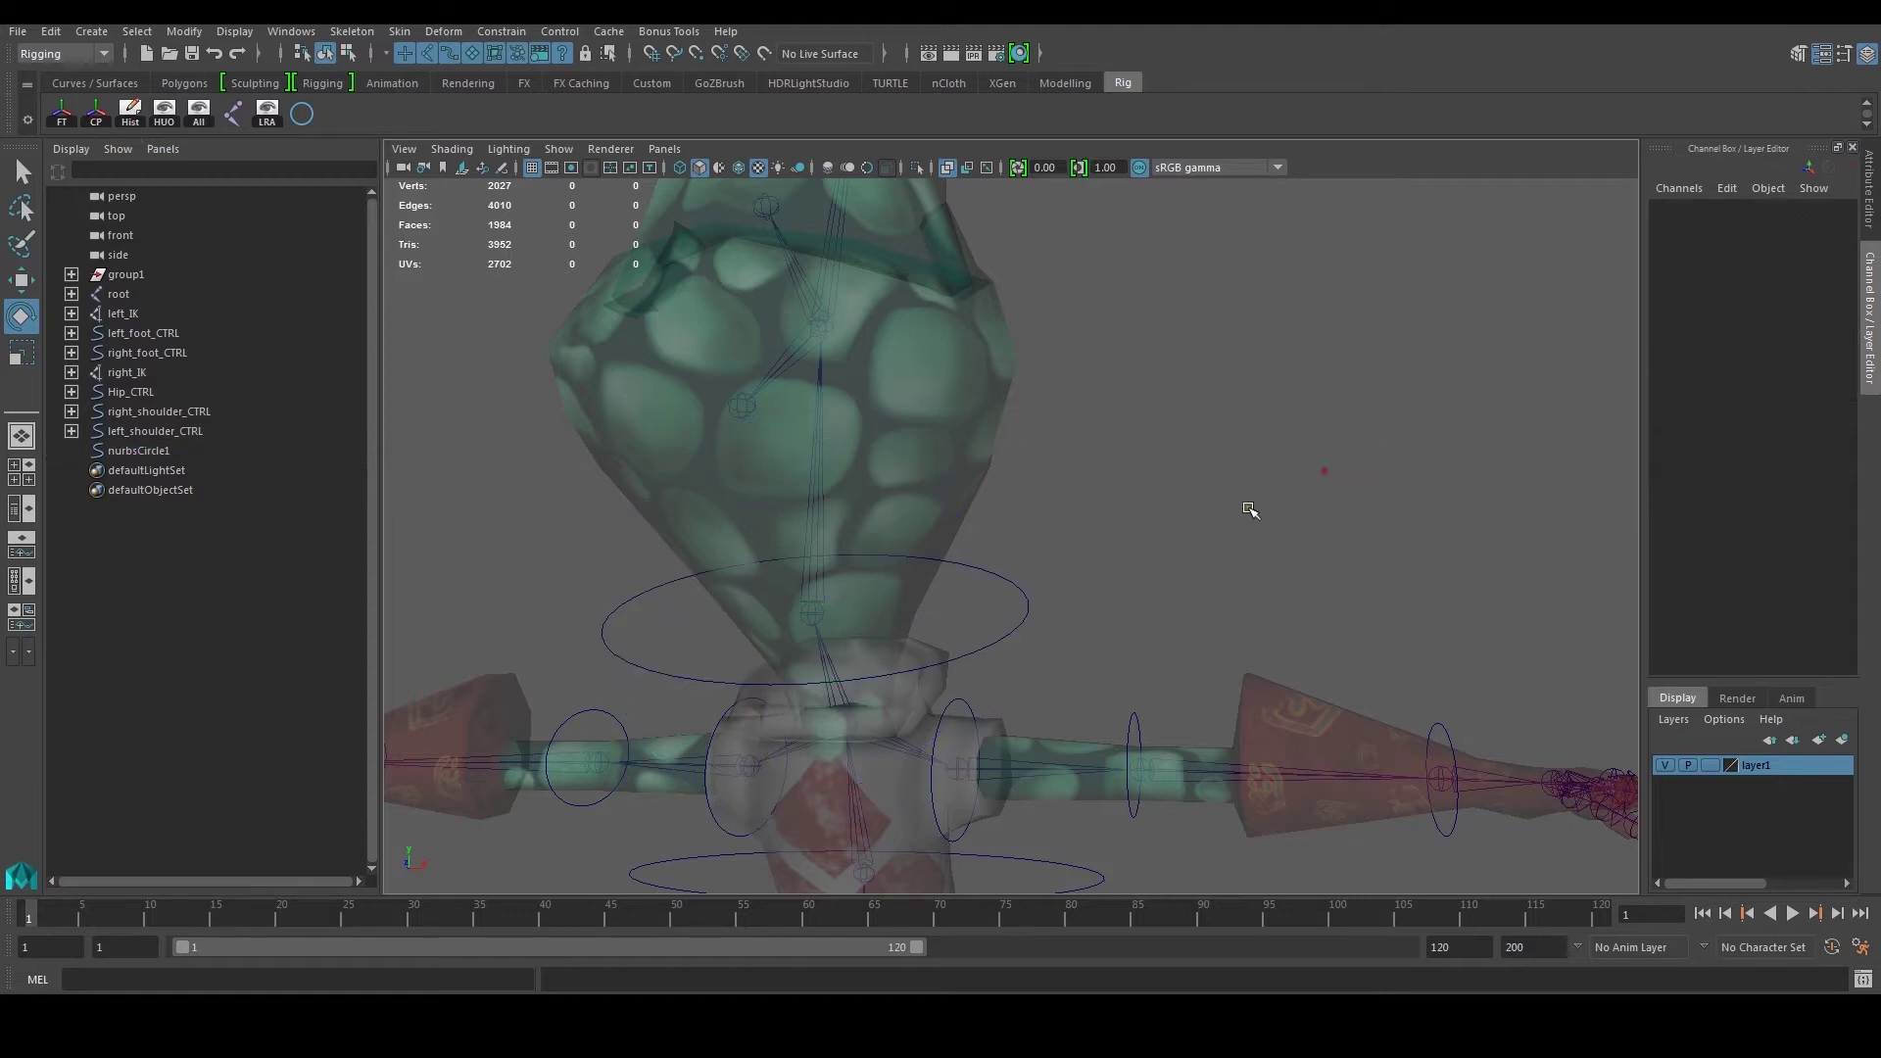
Step: Apply an orient constraint so the neck circle drives the rotation of the neck joint
click(1025, 623)
key(w)
alt+drag(1035, 590, 974, 597)
shift+click(854, 627)
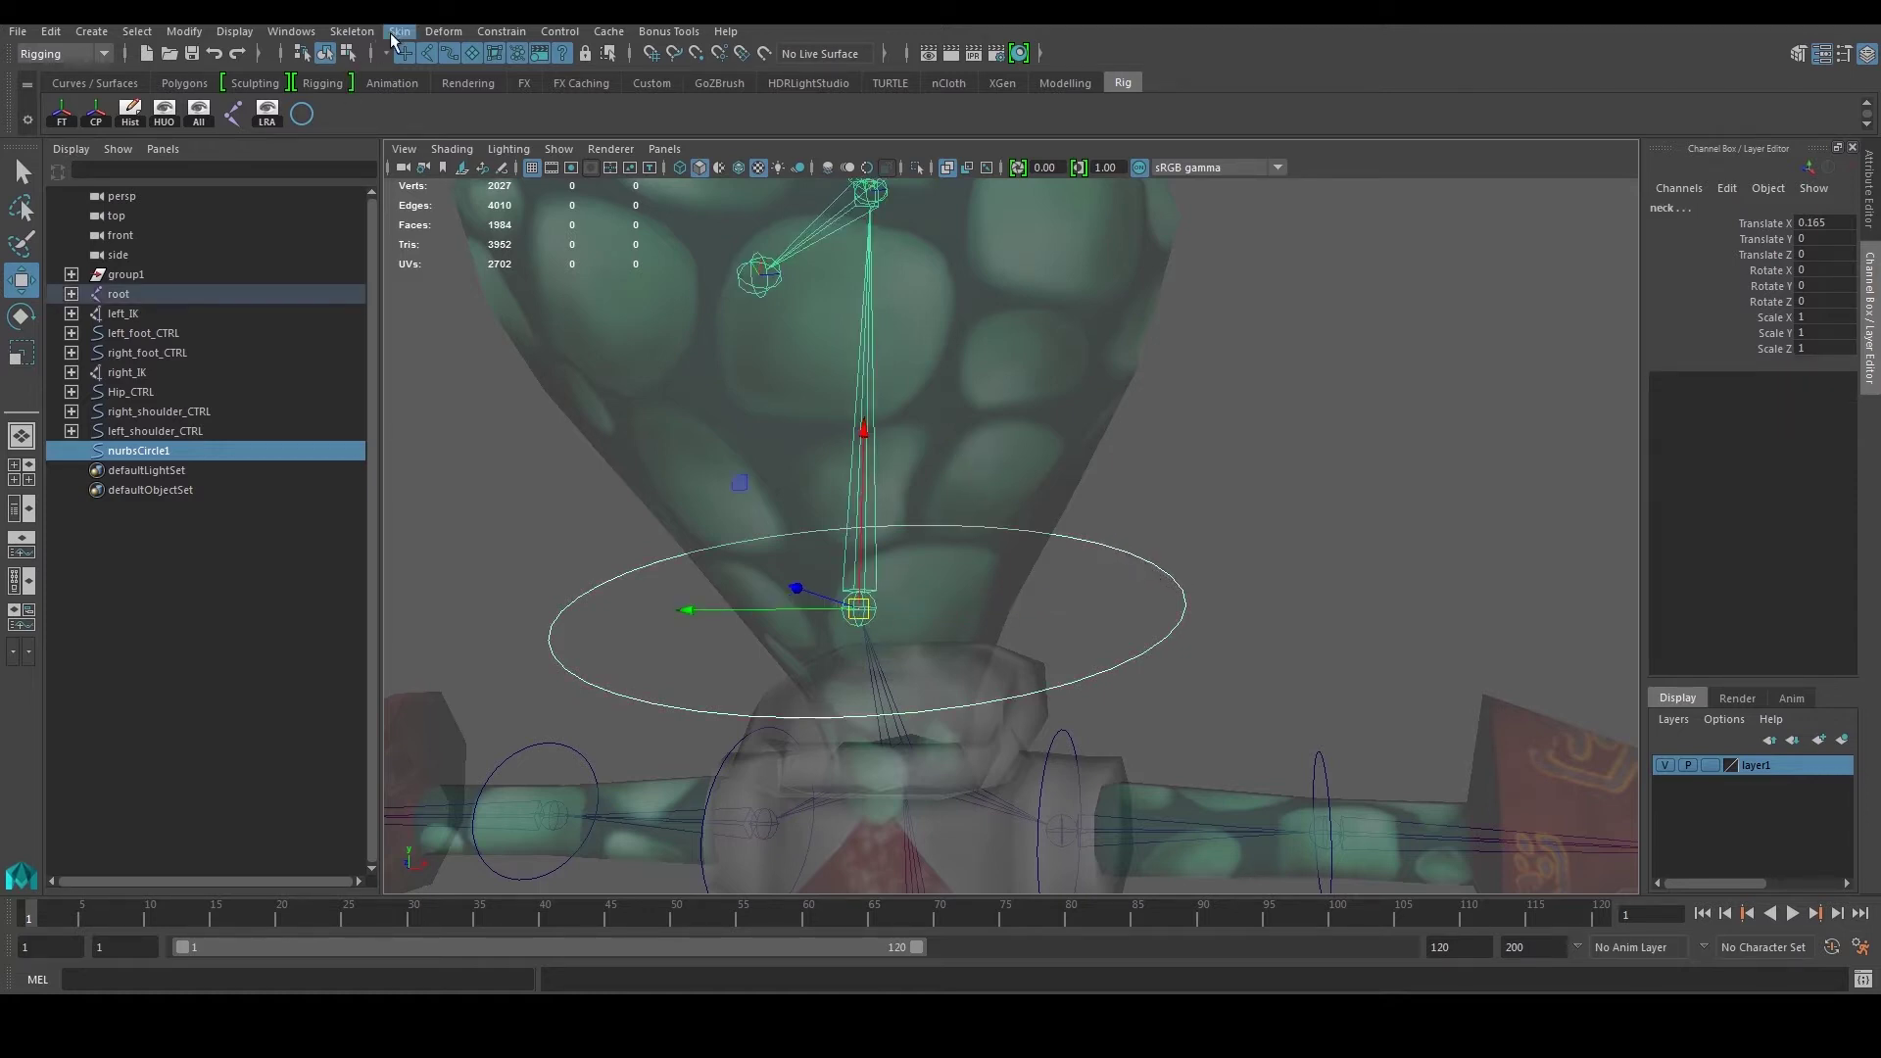
click(499, 33)
click(519, 121)
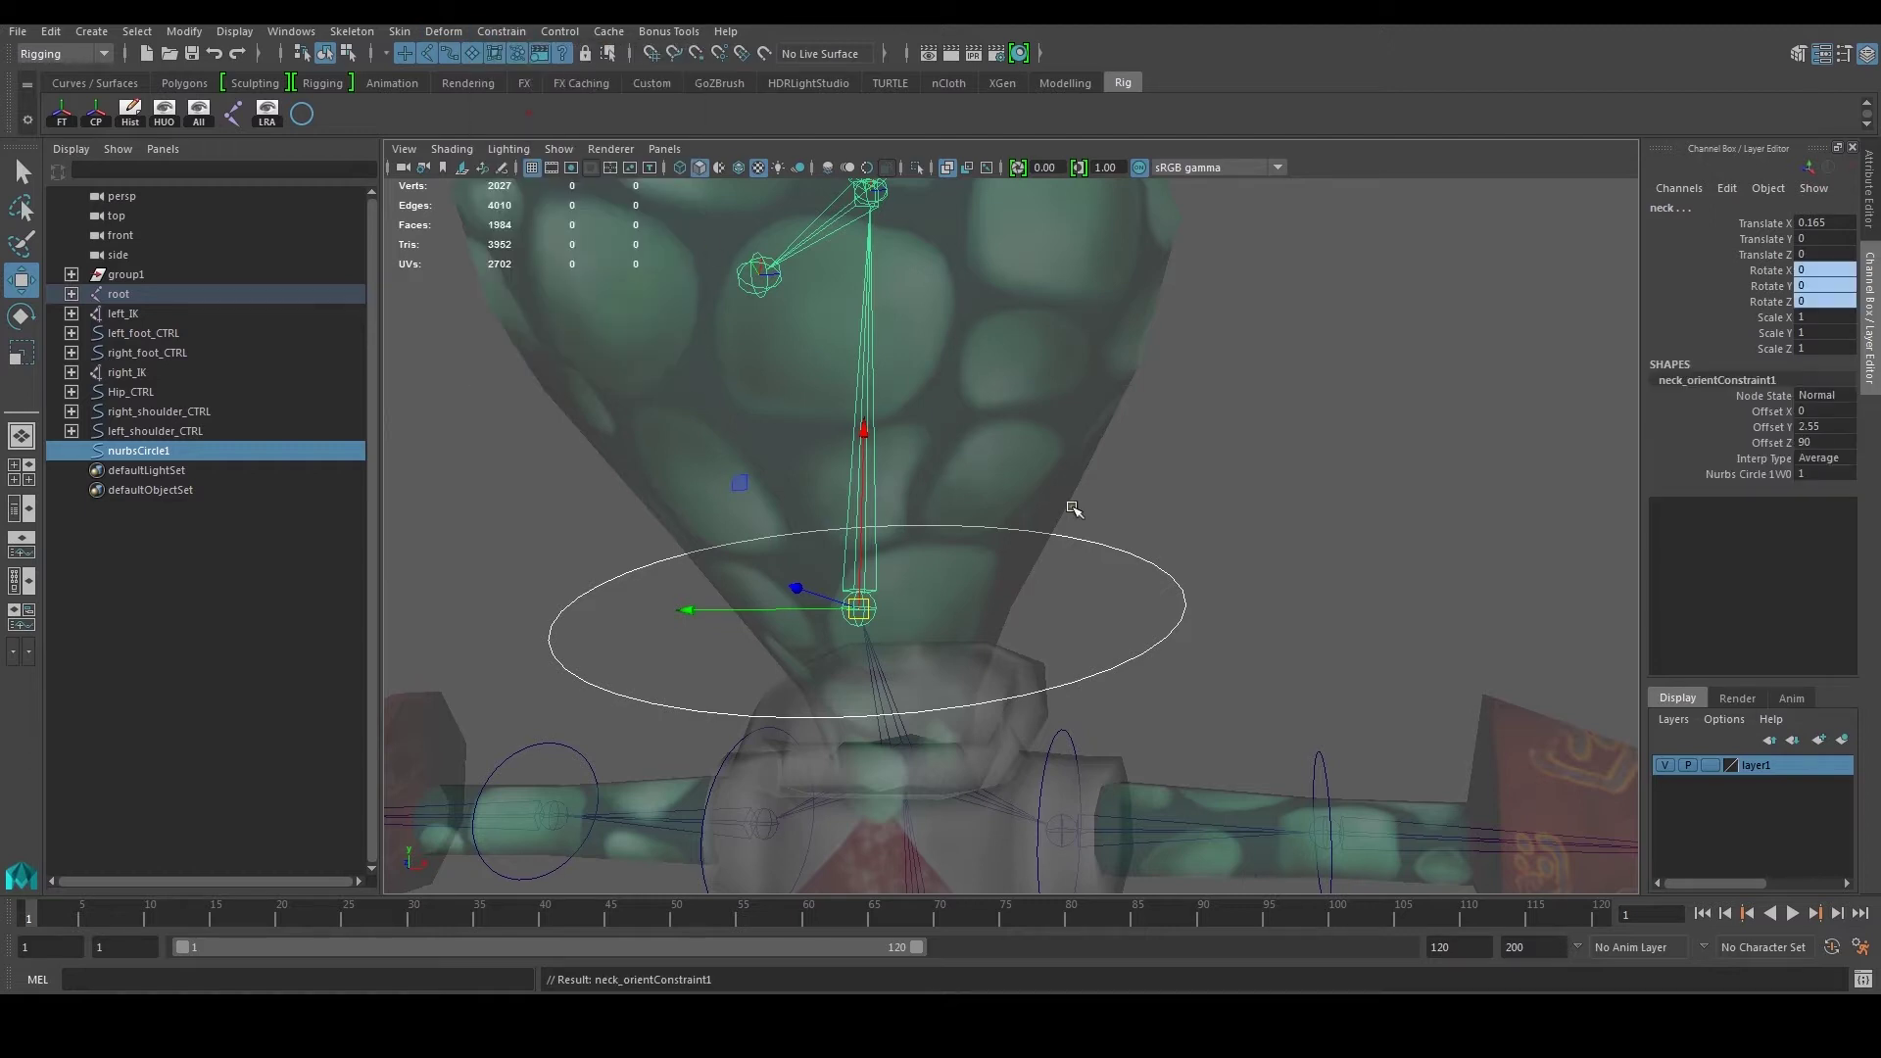
Step: Test the neck control by rotating its circle, and undo the rotation
click(1196, 615)
scroll(1197, 617, down, 5)
key(e)
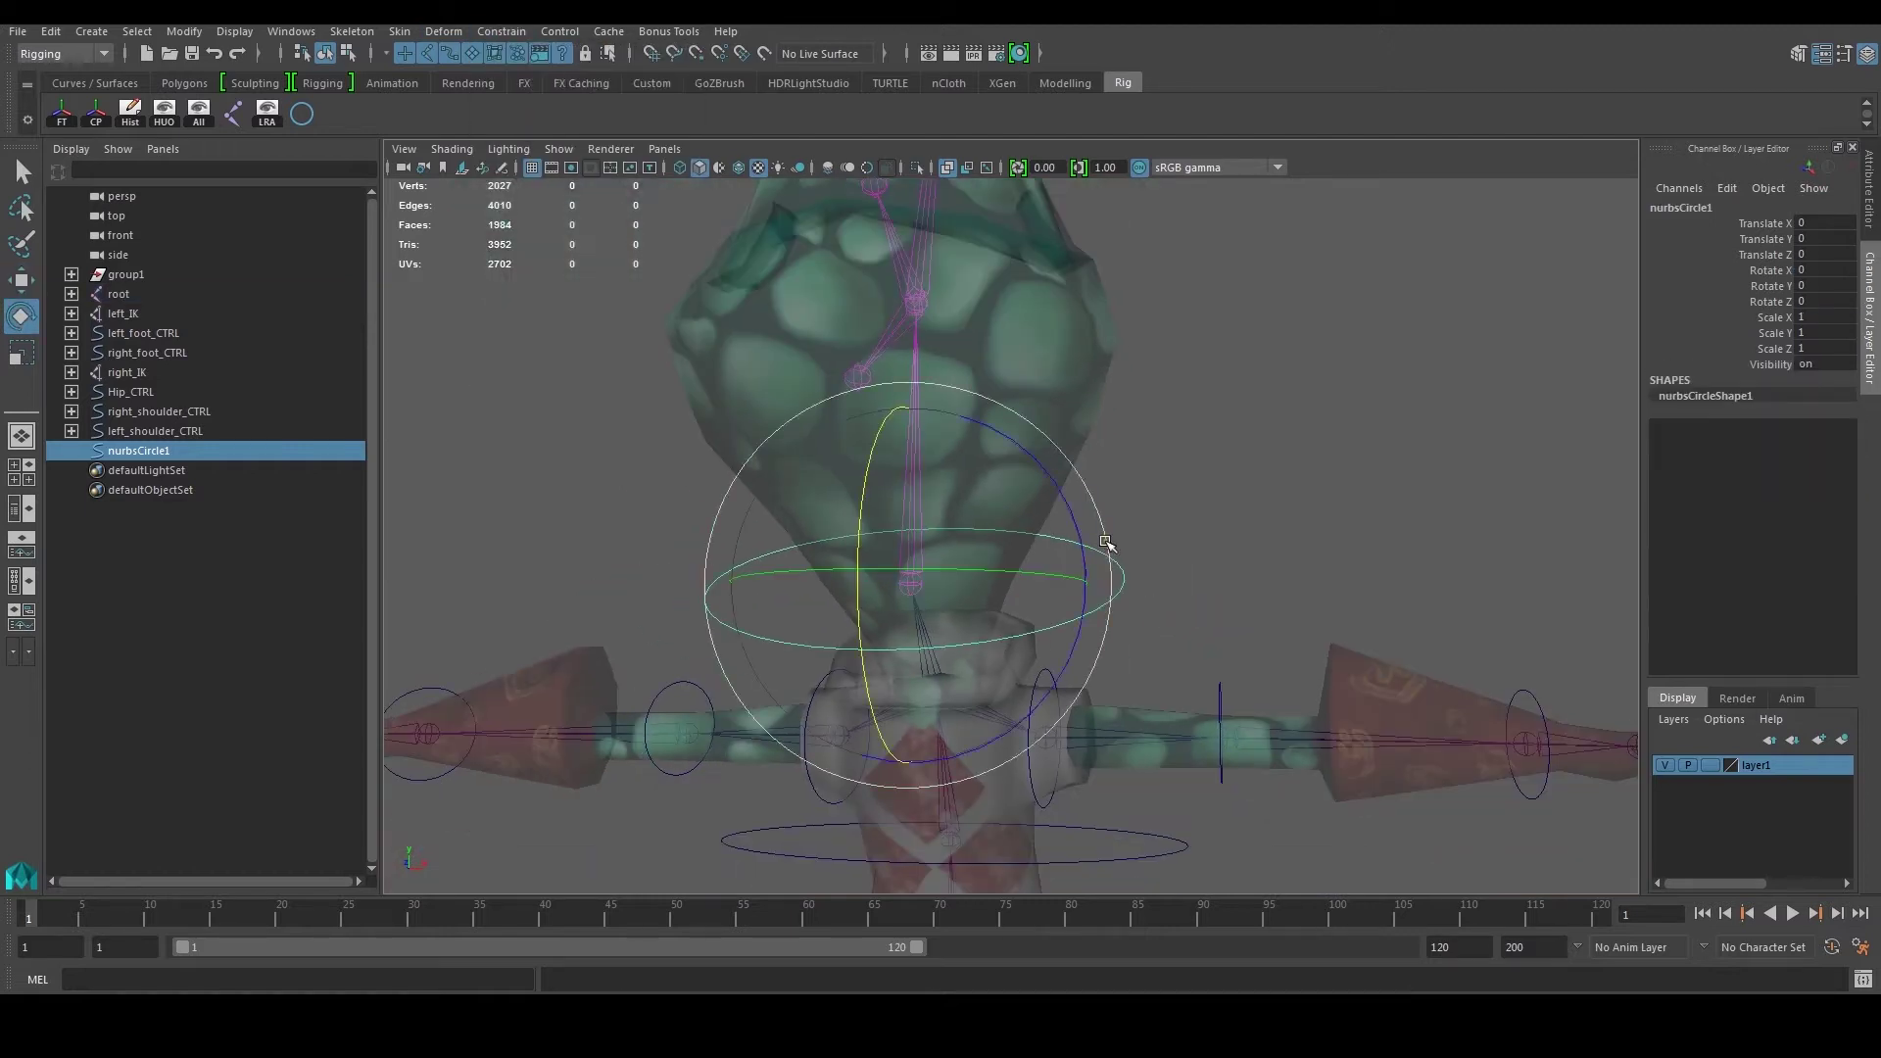
drag(1076, 511, 1009, 504)
key(ctrl+z)
Step: Create a second NURBS circle and raise it to the mouth joint, at about Translate Y 0.482
alt+drag(1144, 488, 1012, 490)
alt+middle_drag(1012, 491, 1020, 648)
scroll(1019, 649, down, 3)
alt+drag(1094, 602, 1049, 630)
click(1191, 551)
click(301, 115)
key(w)
drag(1028, 545, 1009, 367)
scroll(1041, 470, up, 3)
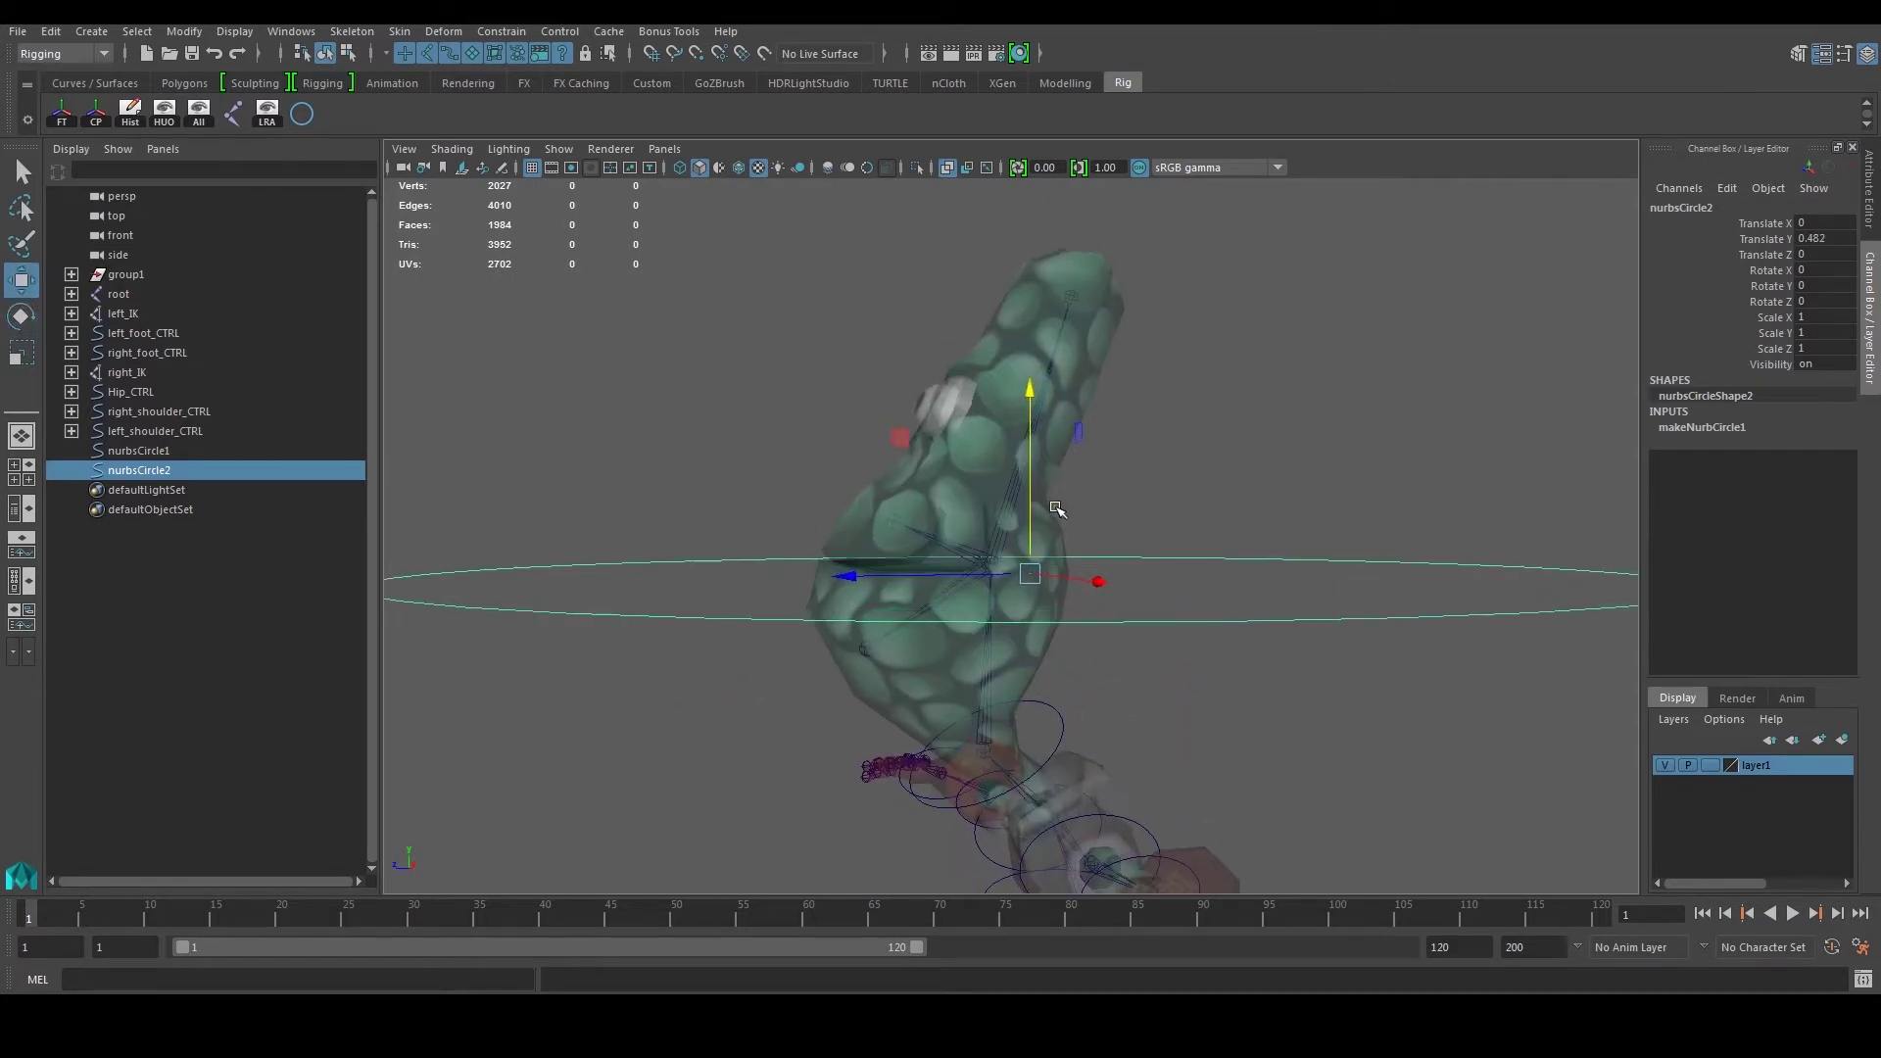
Step: Fit the second circle around the head at Translate Y 0.5, Z 0.153, scale 0.439, 0.439, 0.312 and Rotate X -11.78
key(r)
click(1068, 729)
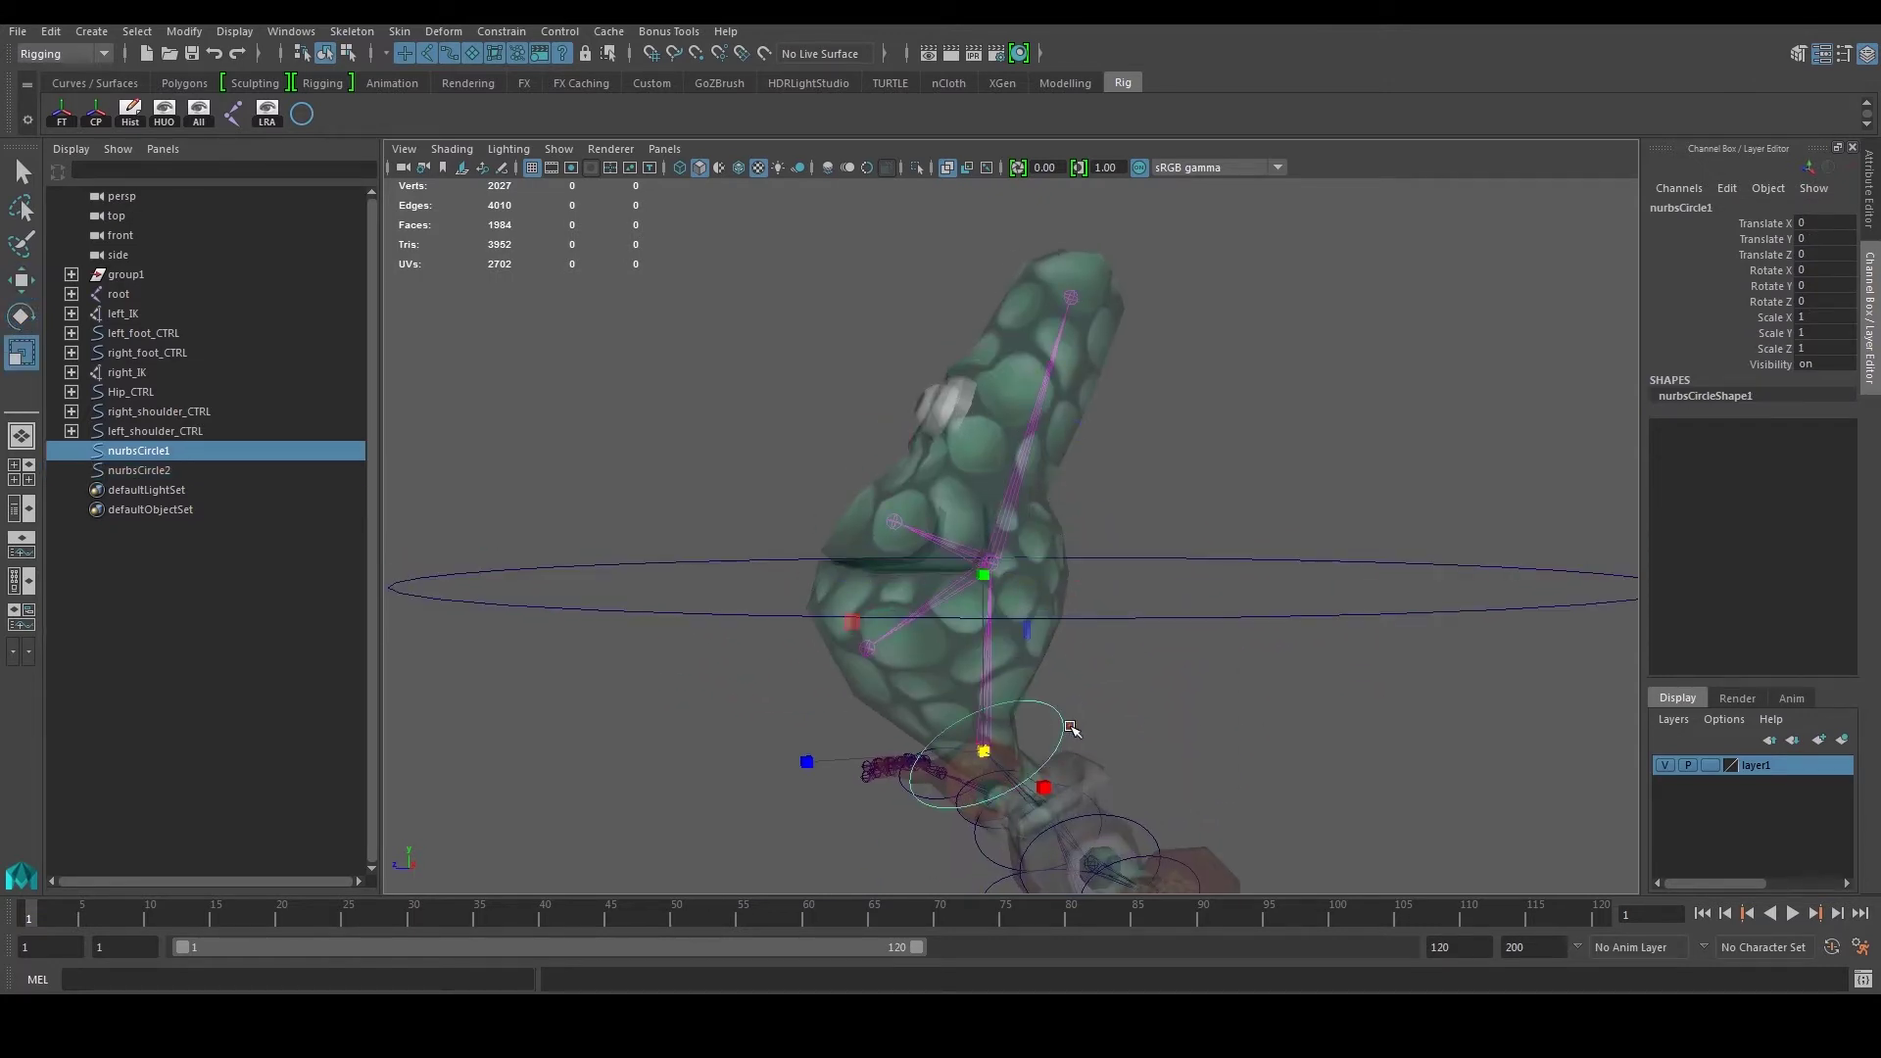
click(1159, 545)
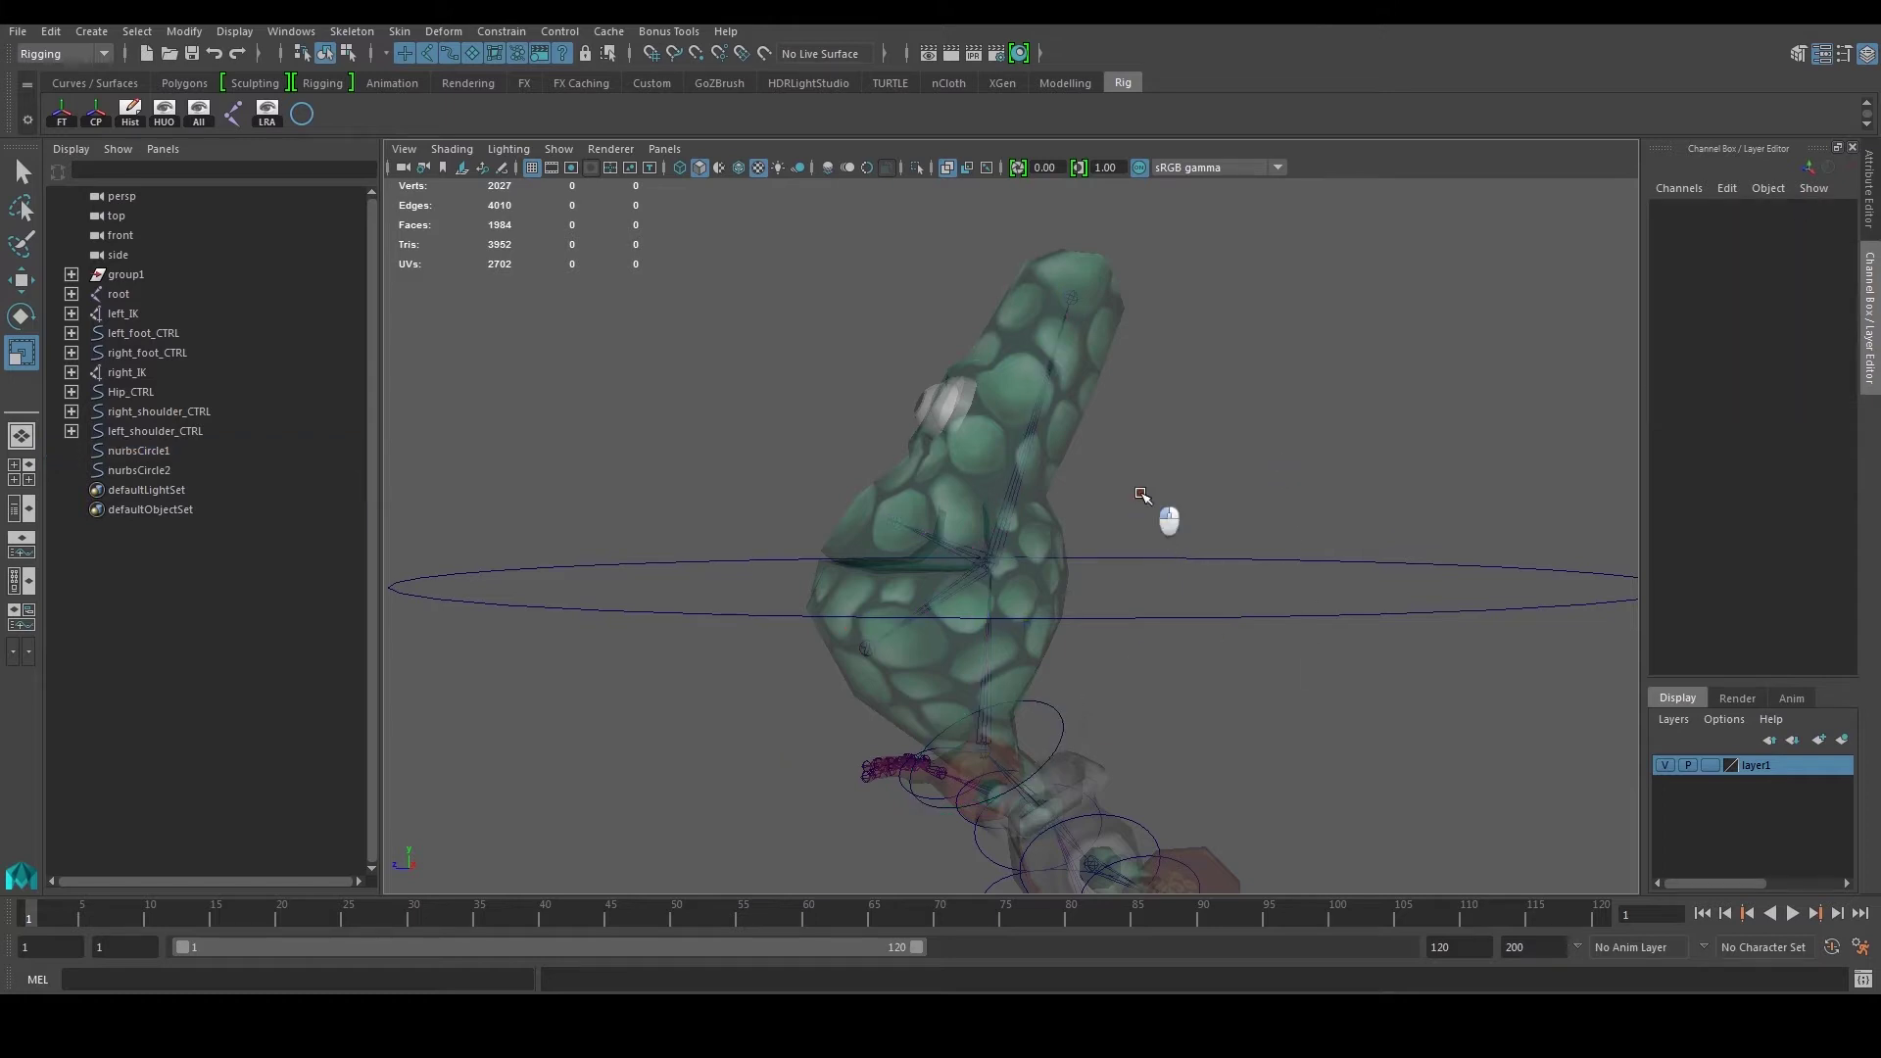
click(1179, 618)
drag(1029, 576, 750, 580)
alt+right_drag(751, 580, 937, 572)
mouse_move(937, 571)
alt+mouse_down()
mouse_move(1020, 597)
mouse_move(772, 588)
mouse_move(954, 608)
mouse_move(932, 620)
mouse_move(937, 593)
alt+mouse_up()
alt+drag(1136, 596, 1136, 597)
alt+drag(1138, 601, 999, 597)
key(w)
alt+drag(1116, 559, 1209, 491)
key(r)
key(e)
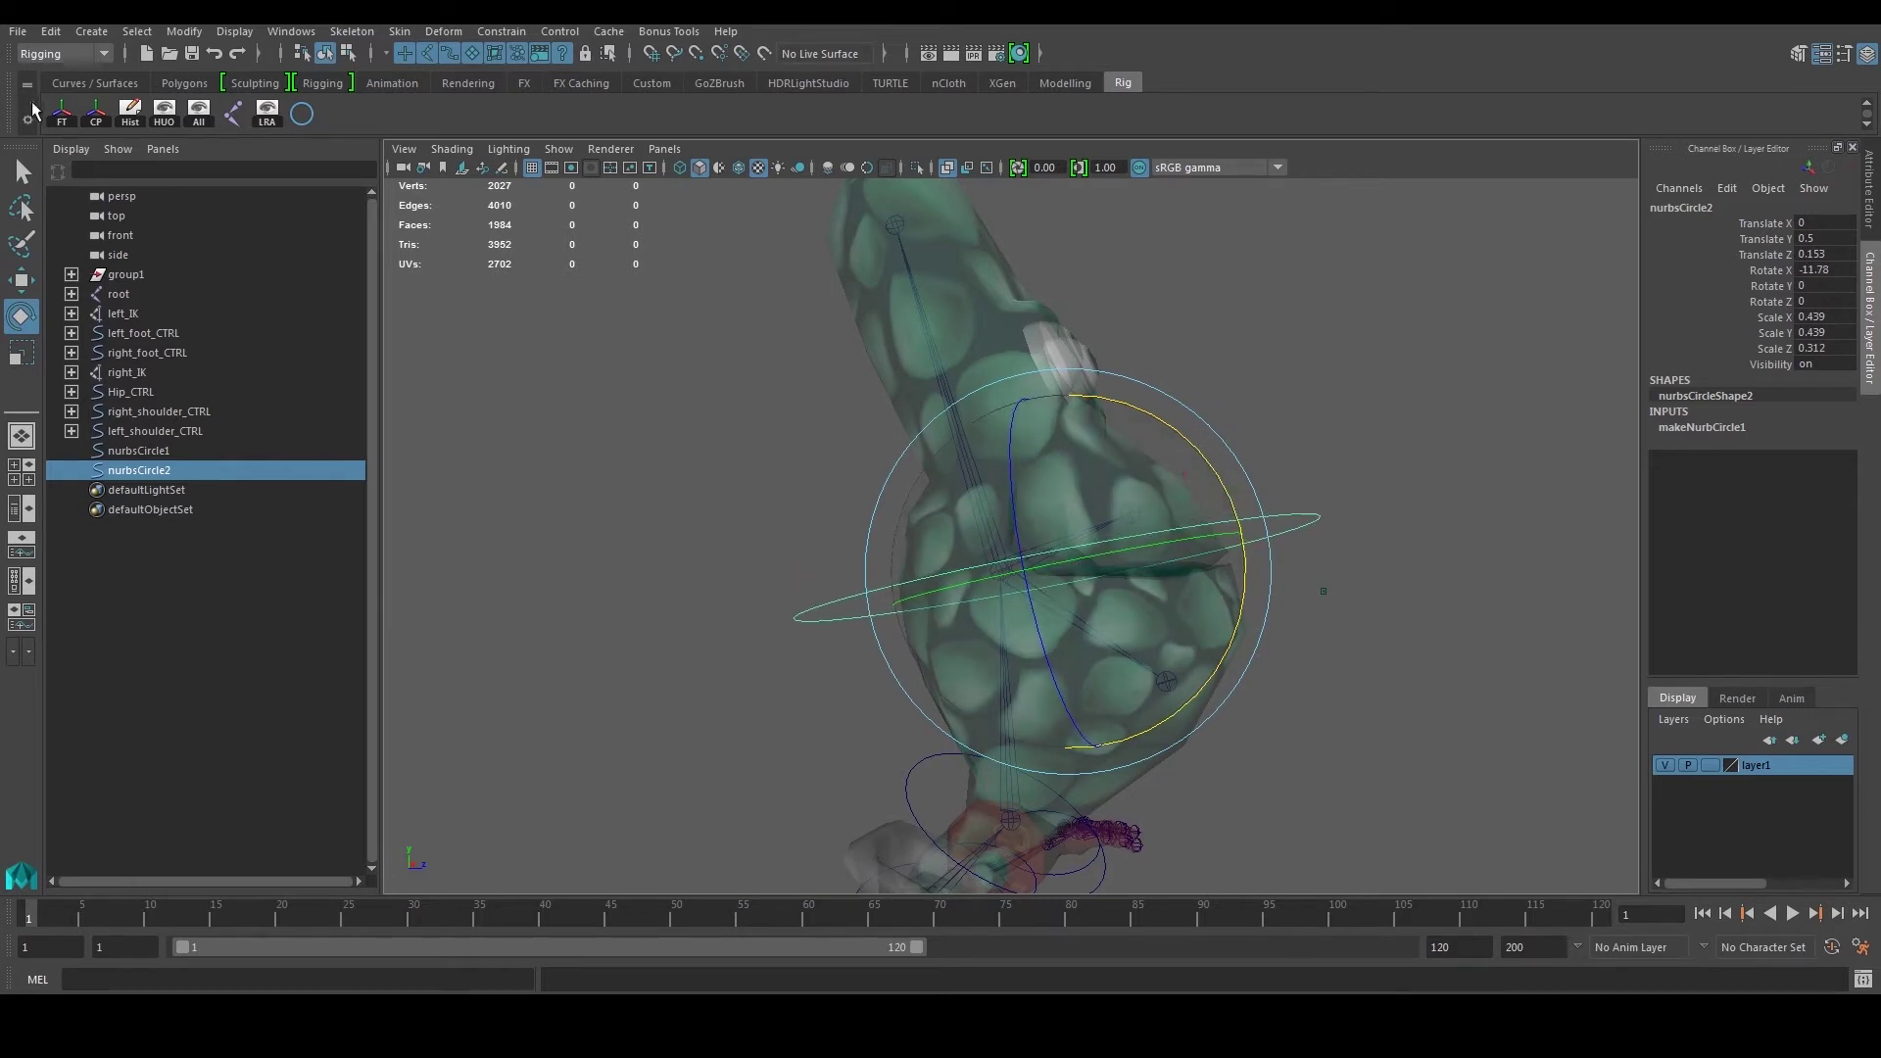
Step: Freeze the head circle's transformations and delete its construction history
click(61, 112)
click(121, 113)
click(753, 487)
alt+drag(1195, 489, 1067, 519)
drag(1255, 522, 1319, 568)
alt+drag(1319, 568, 1078, 600)
key(w)
key(r)
click(56, 114)
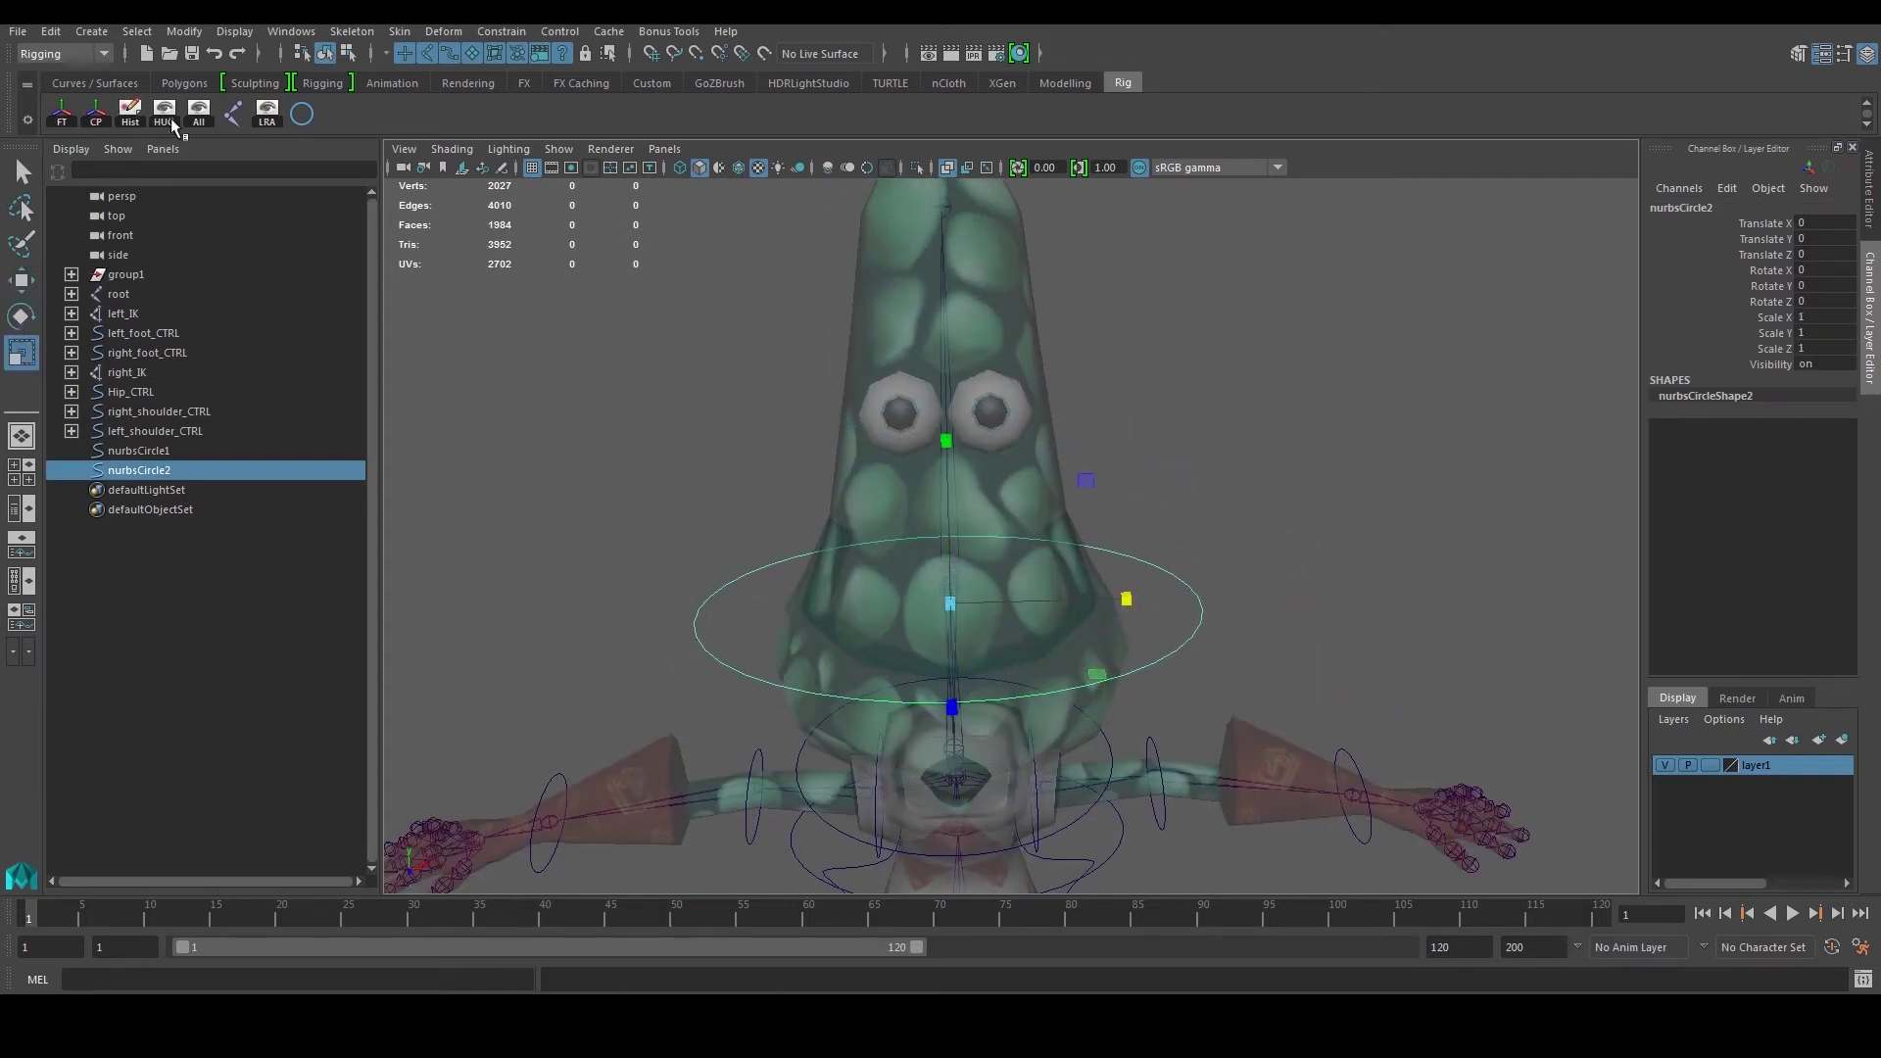
Step: Apply an orient constraint so the head circle drives the rotation of the mouth joint
key(w)
scroll(980, 551, up, 3)
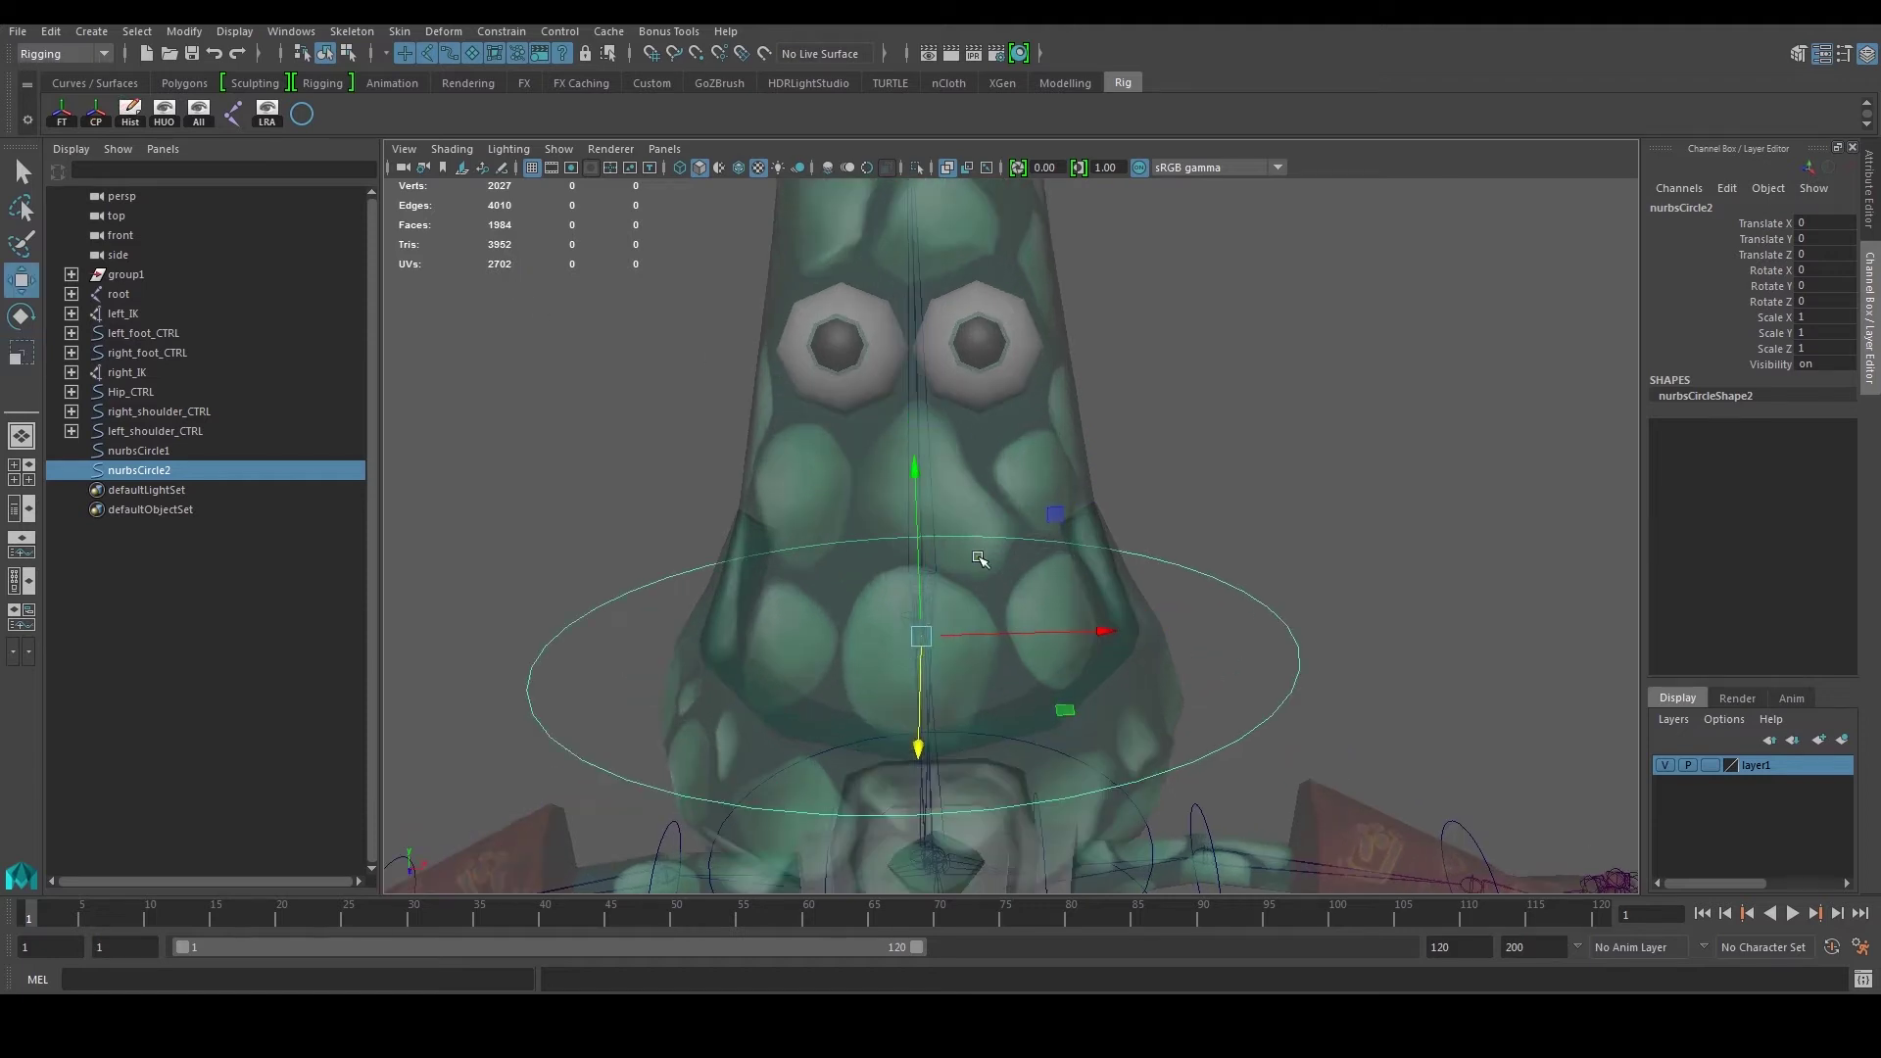
alt+drag(900, 582, 972, 551)
shift+click(937, 593)
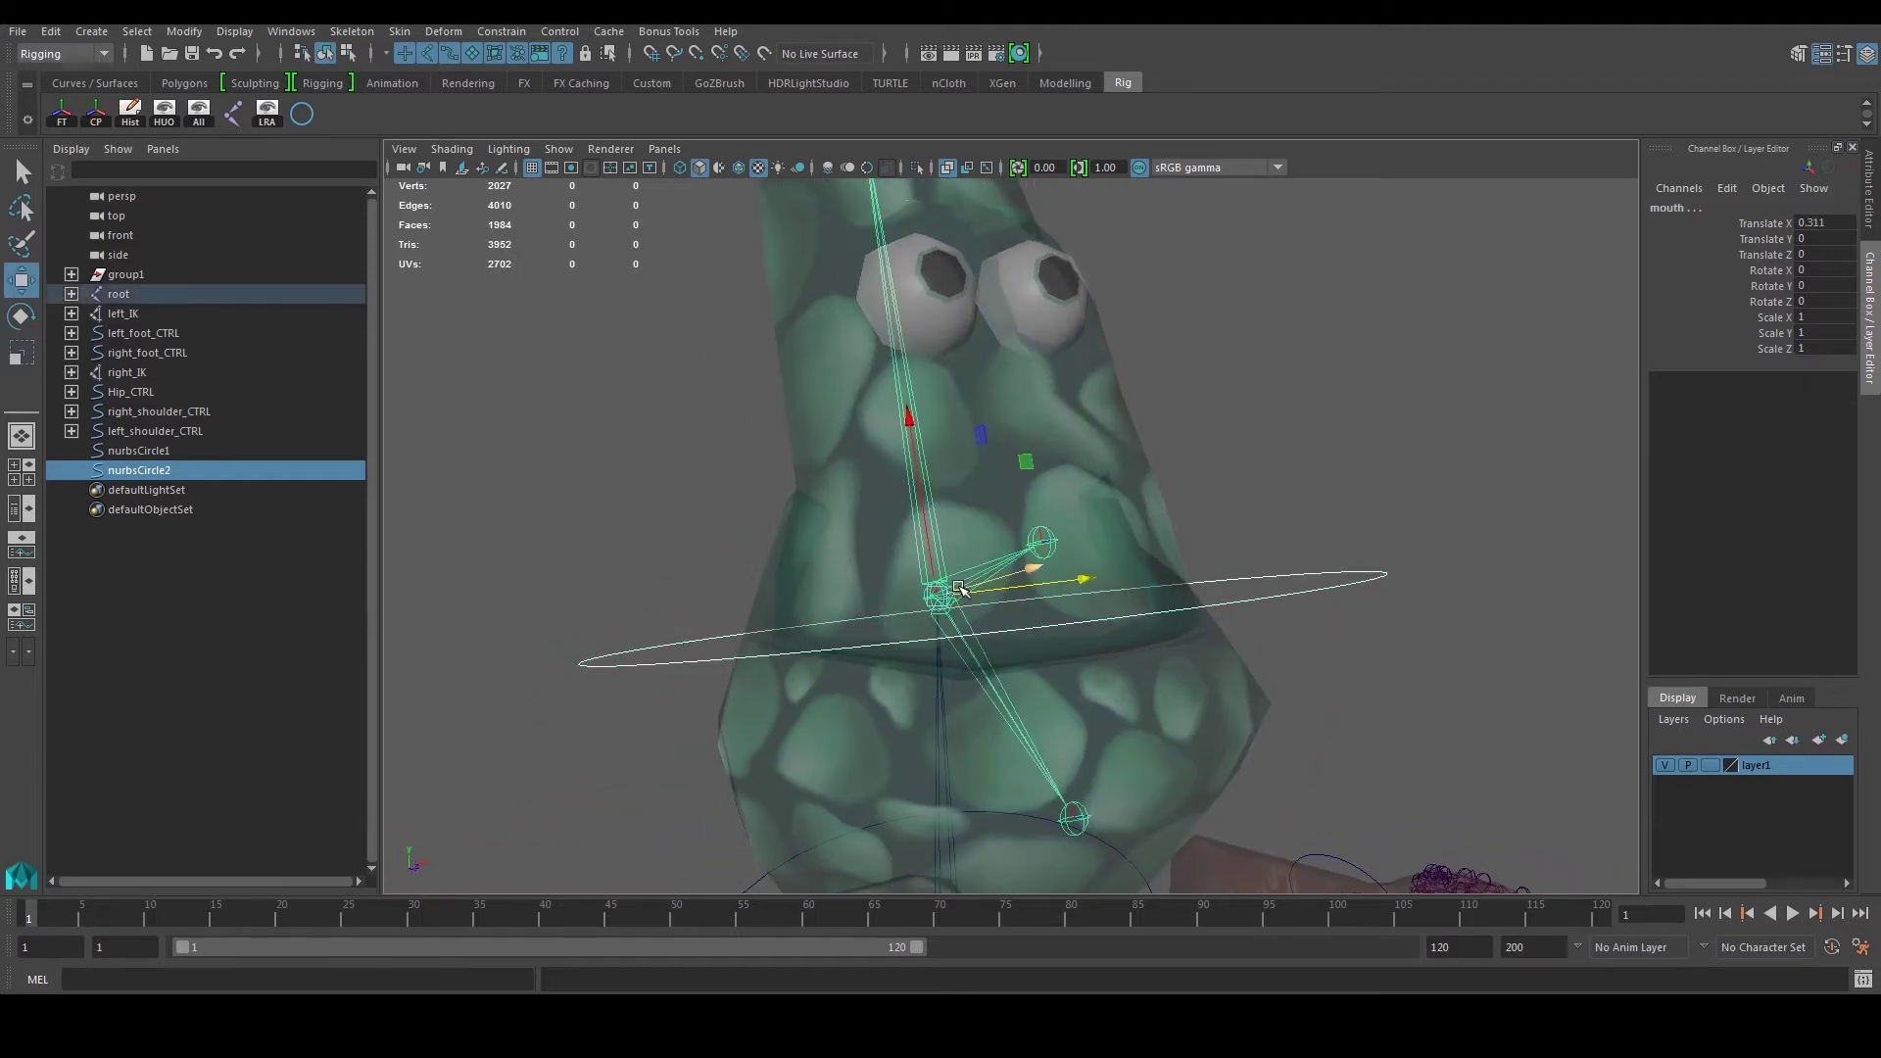
click(494, 33)
click(534, 120)
Step: Test the head control by rotating its circle, and undo the rotation
drag(1301, 546, 1205, 563)
scroll(1351, 593, down, 3)
key(e)
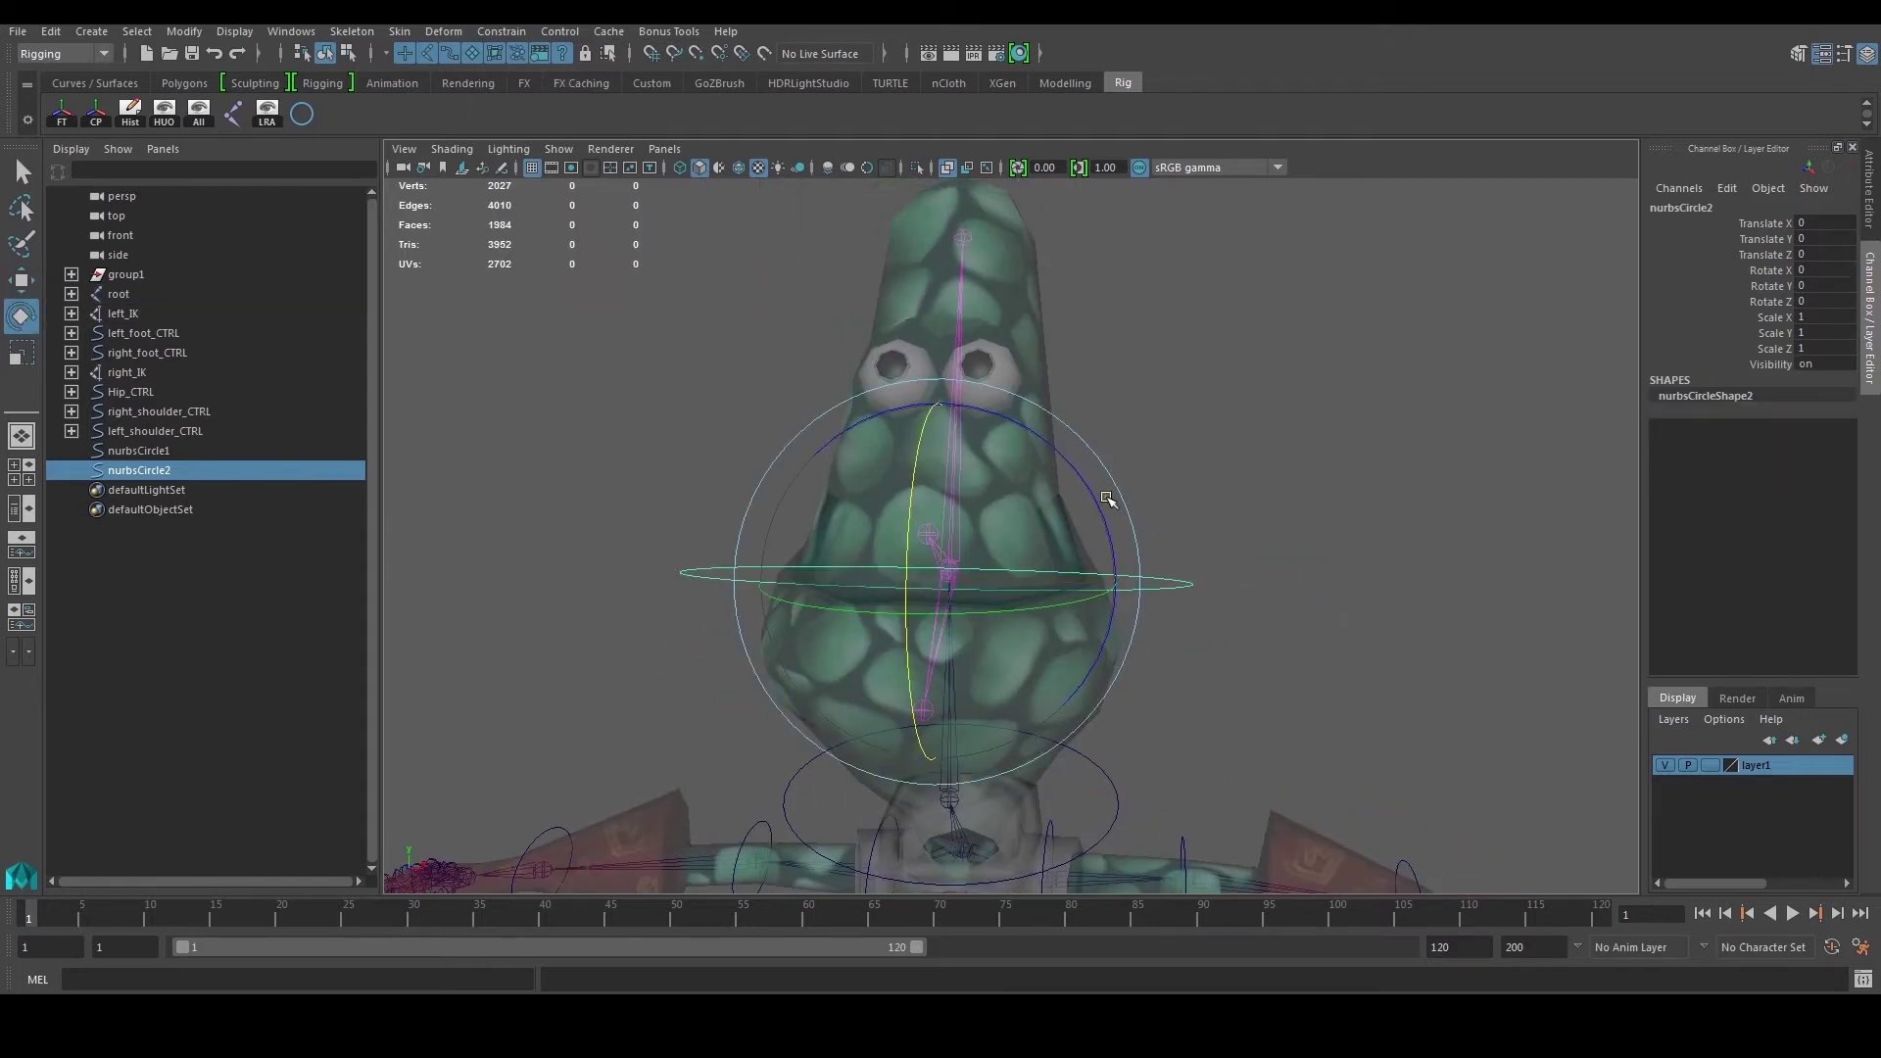
drag(1117, 510, 945, 468)
key(ctrl+z)
Step: Start the EP Curve Tool with its curve degree at 1 Linear
drag(804, 439, 1372, 415)
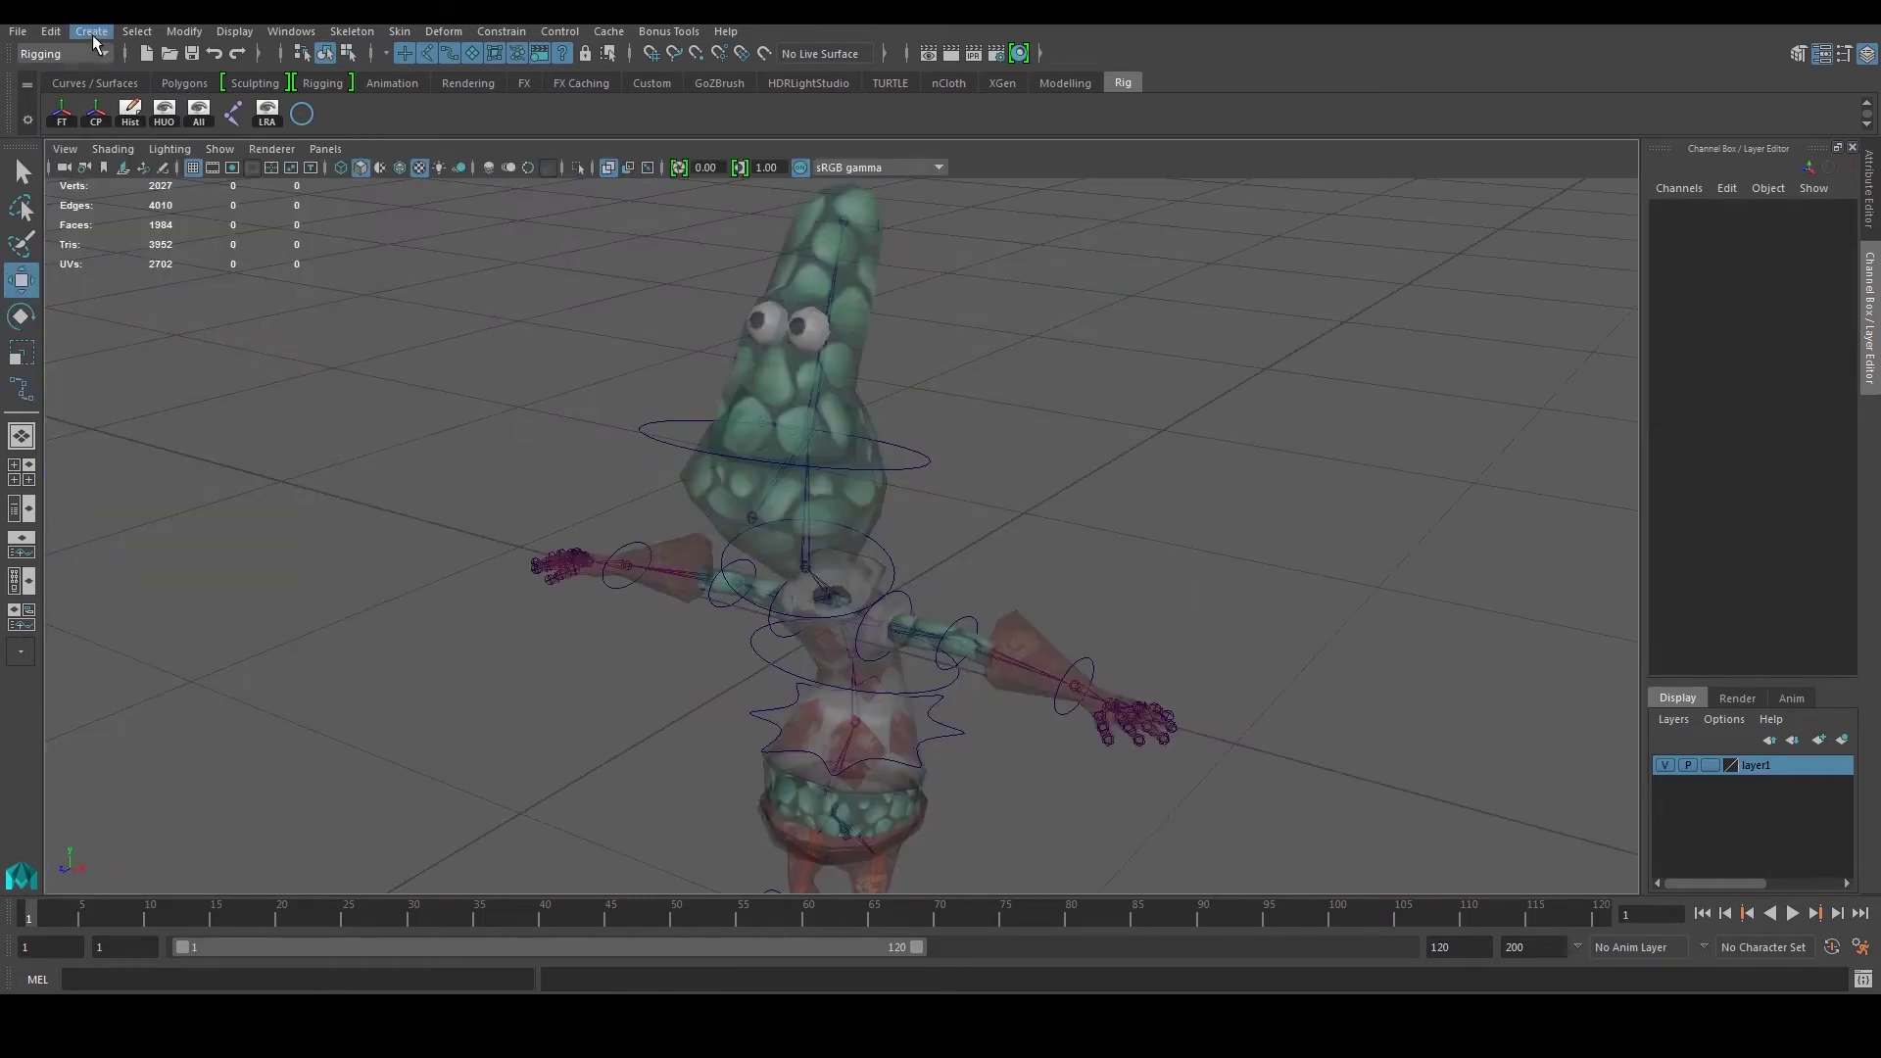
click(92, 33)
mouse_move(134, 138)
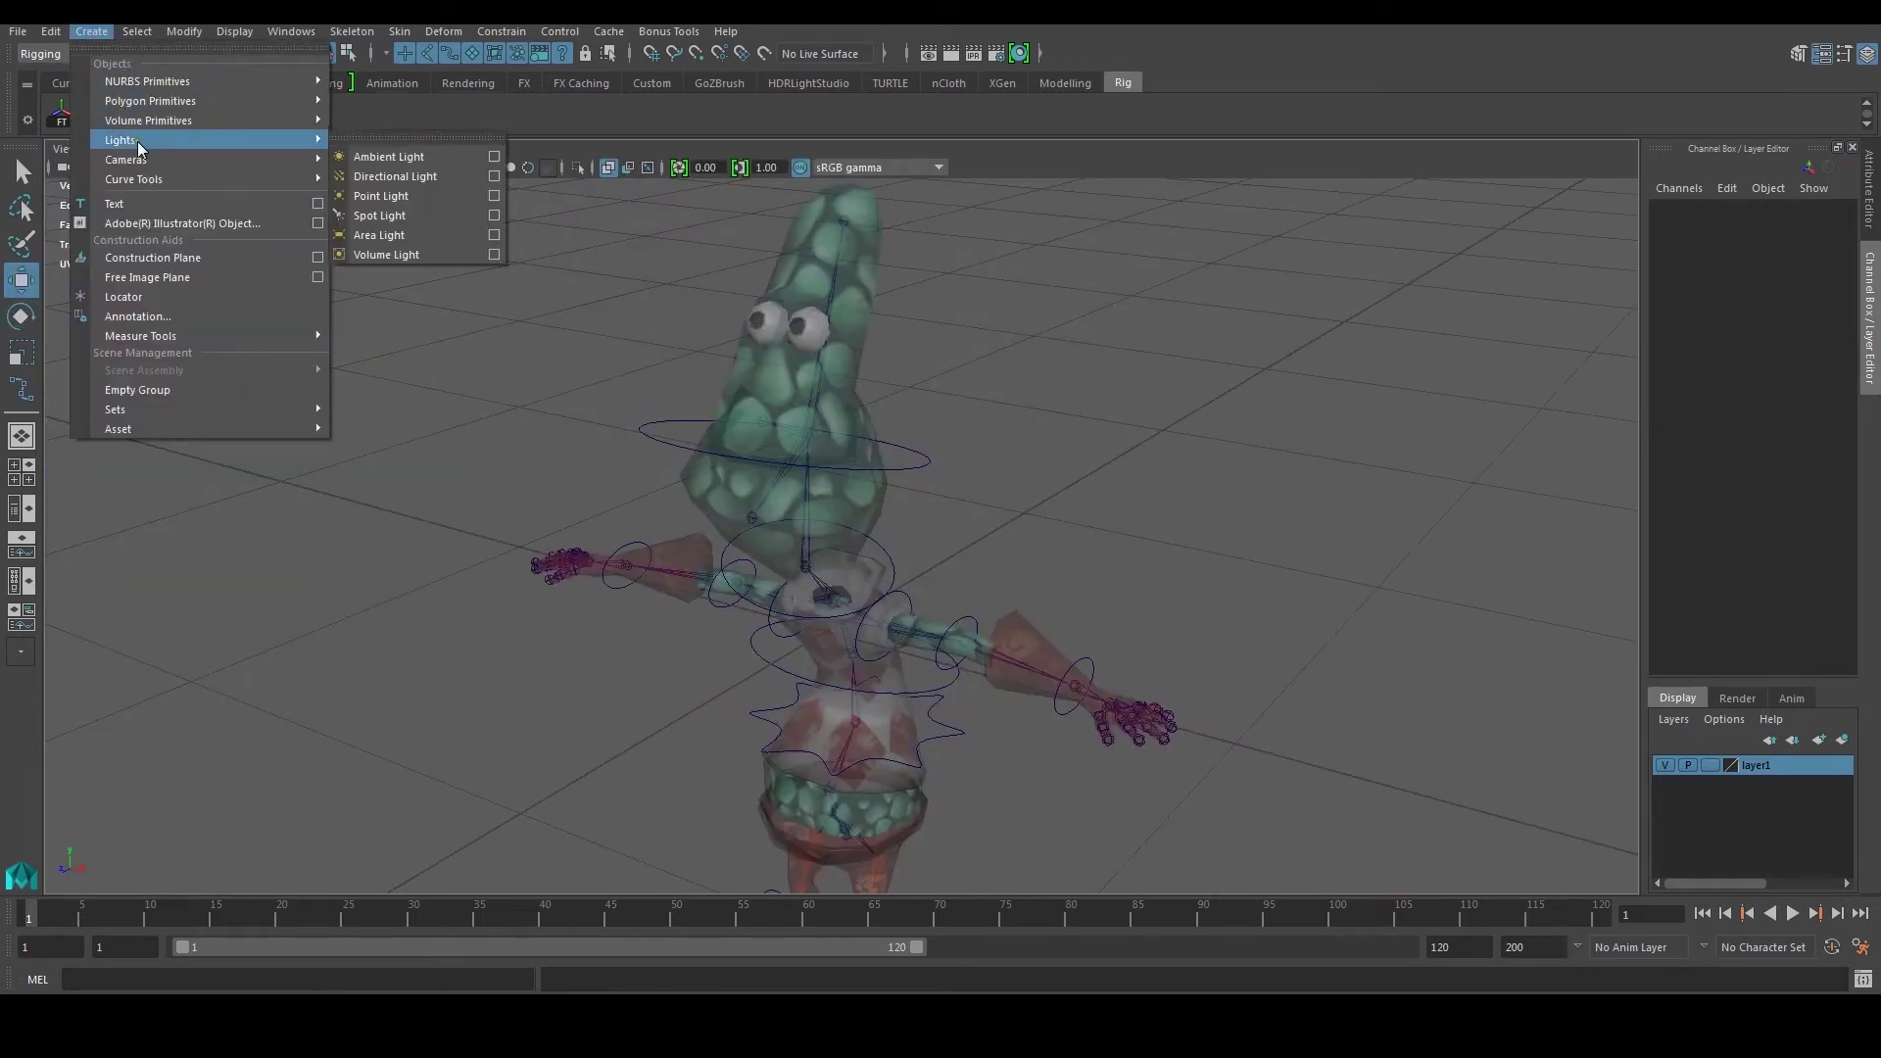
click(363, 210)
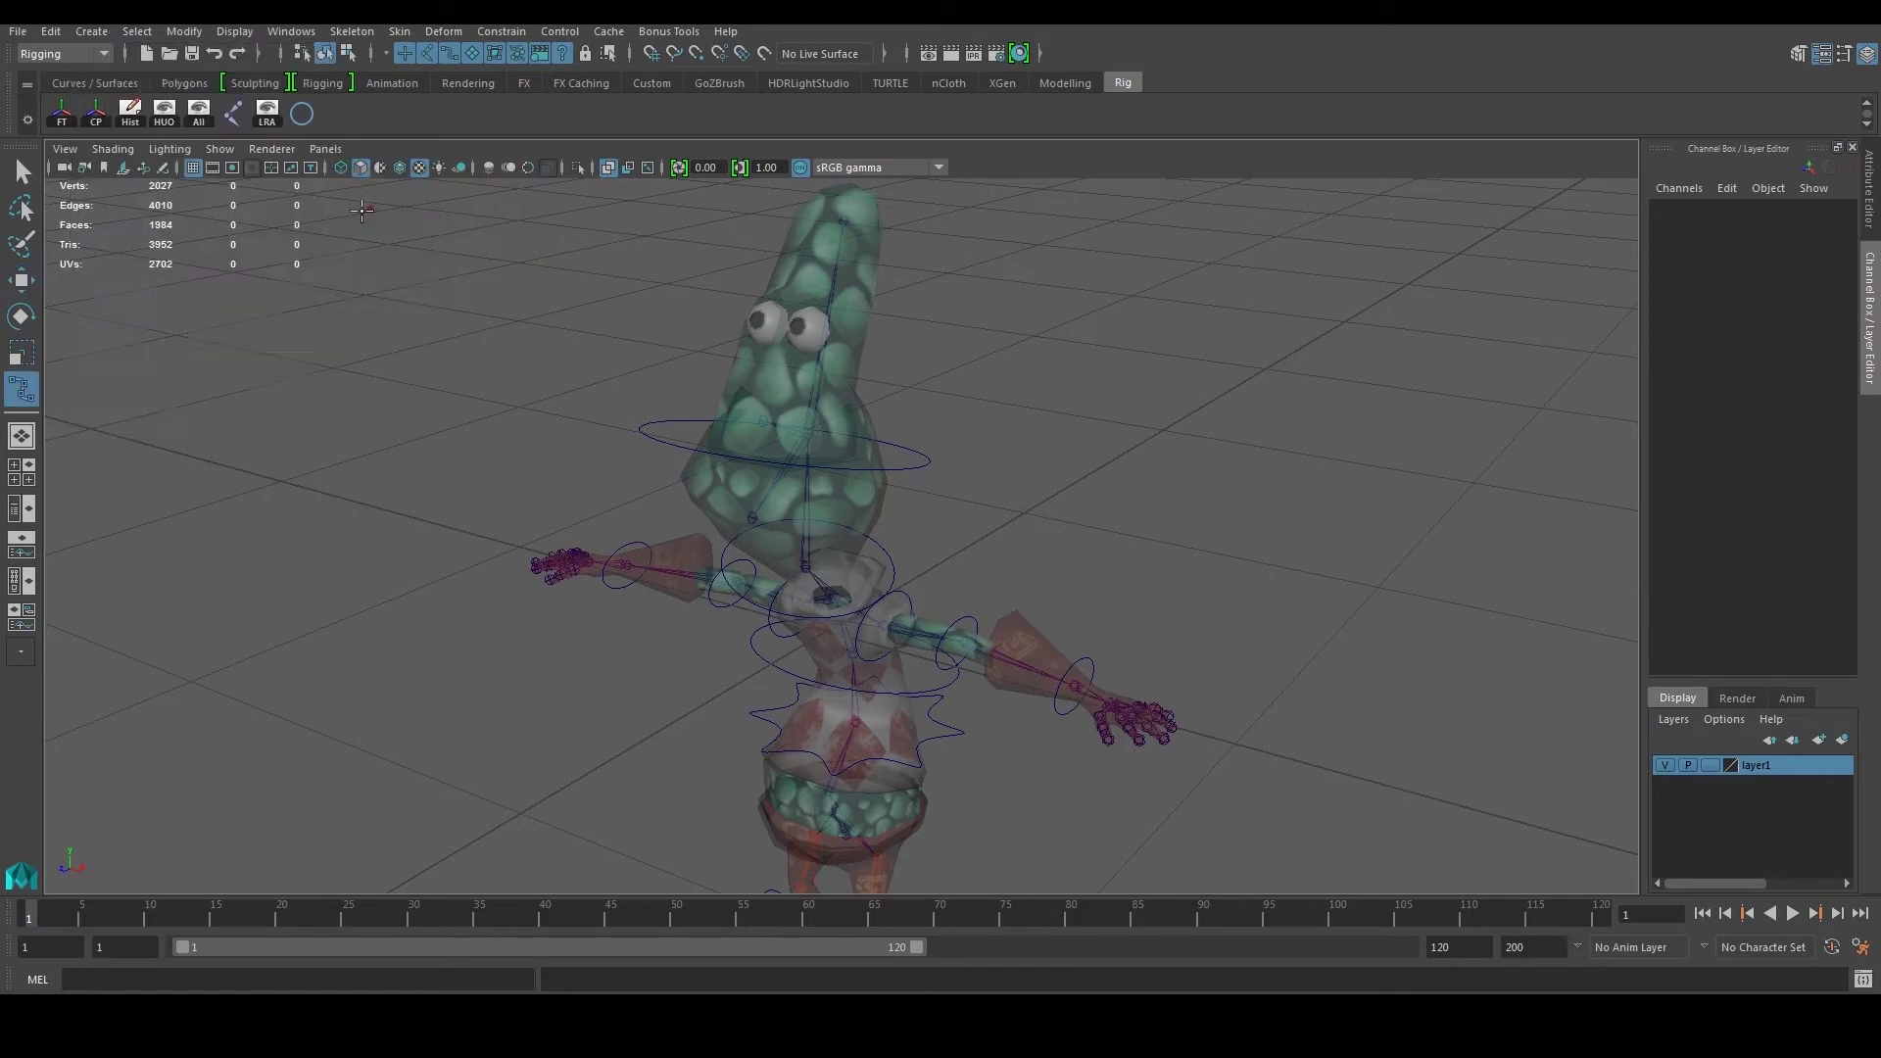
double_click(17, 400)
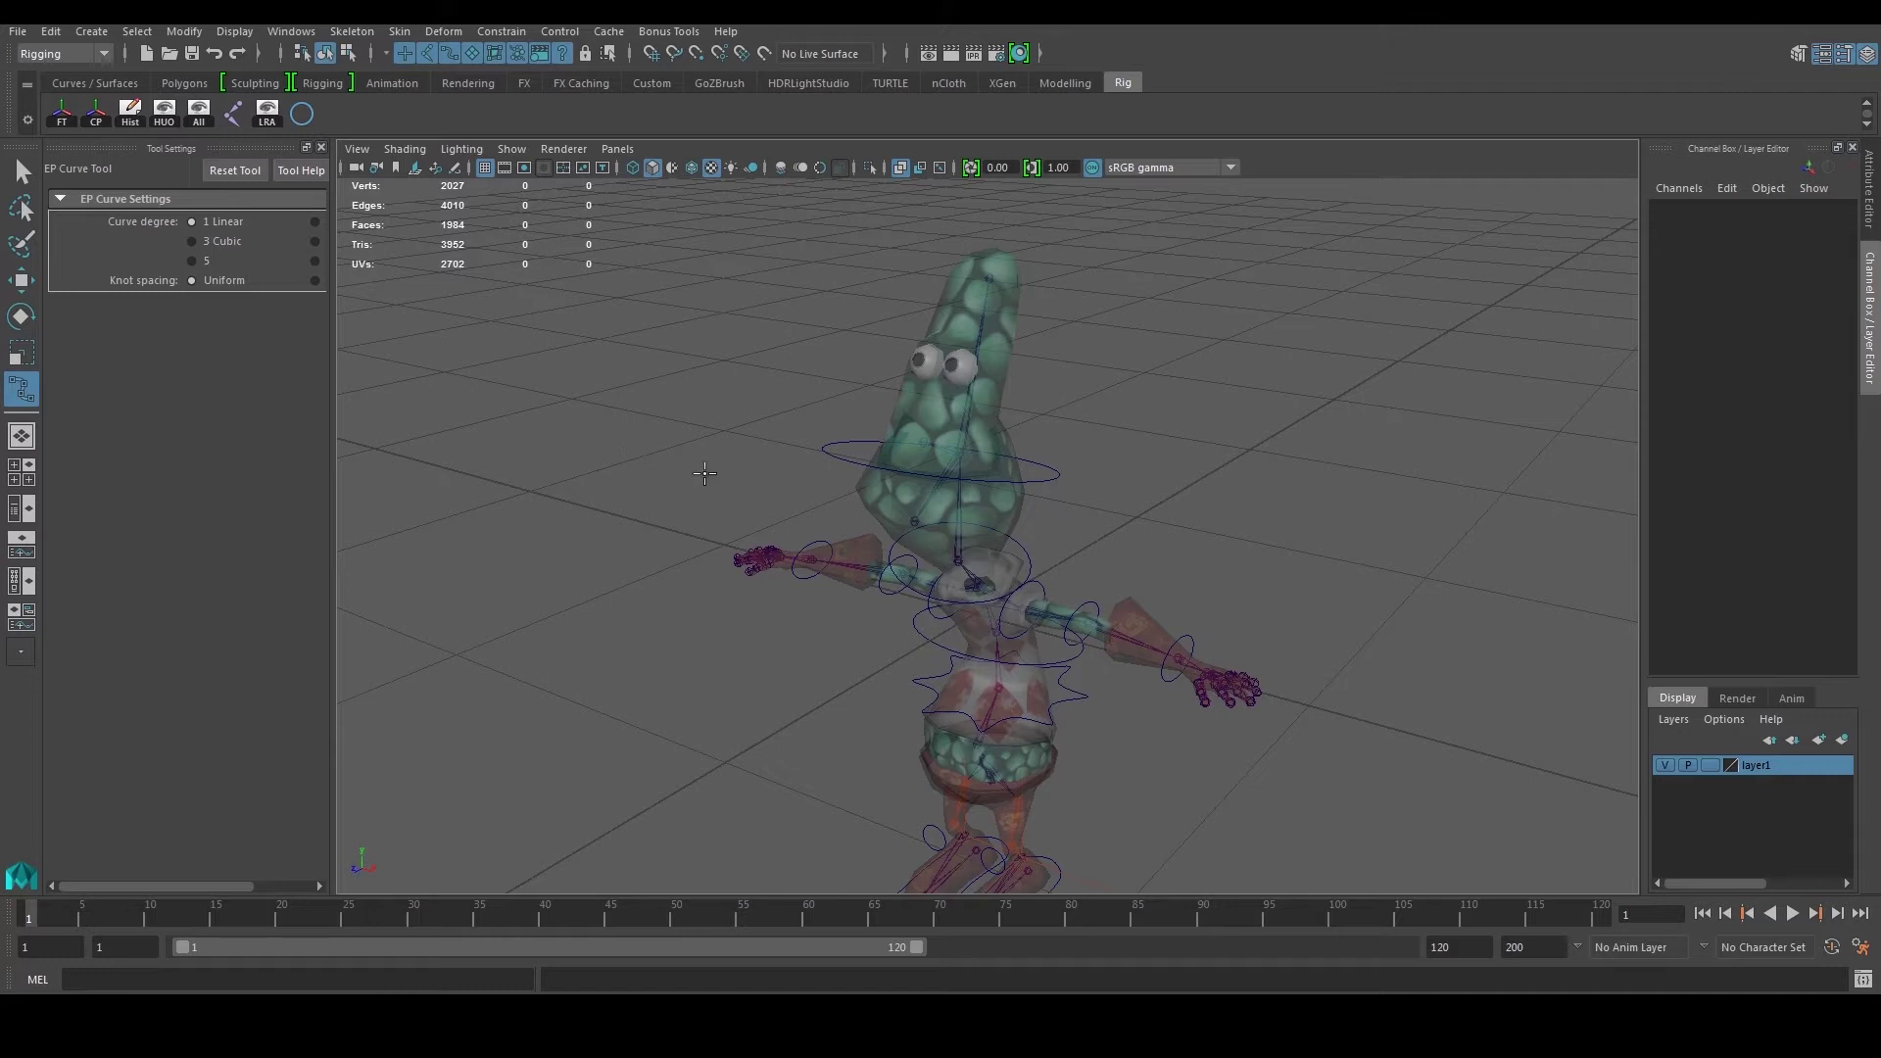
Step: Draw a closed arrow-shaped outline on the ground grid beside the character, snapping its points to the grid
scroll(691, 511, down, 5)
alt+drag(789, 530, 760, 643)
scroll(705, 549, down, 3)
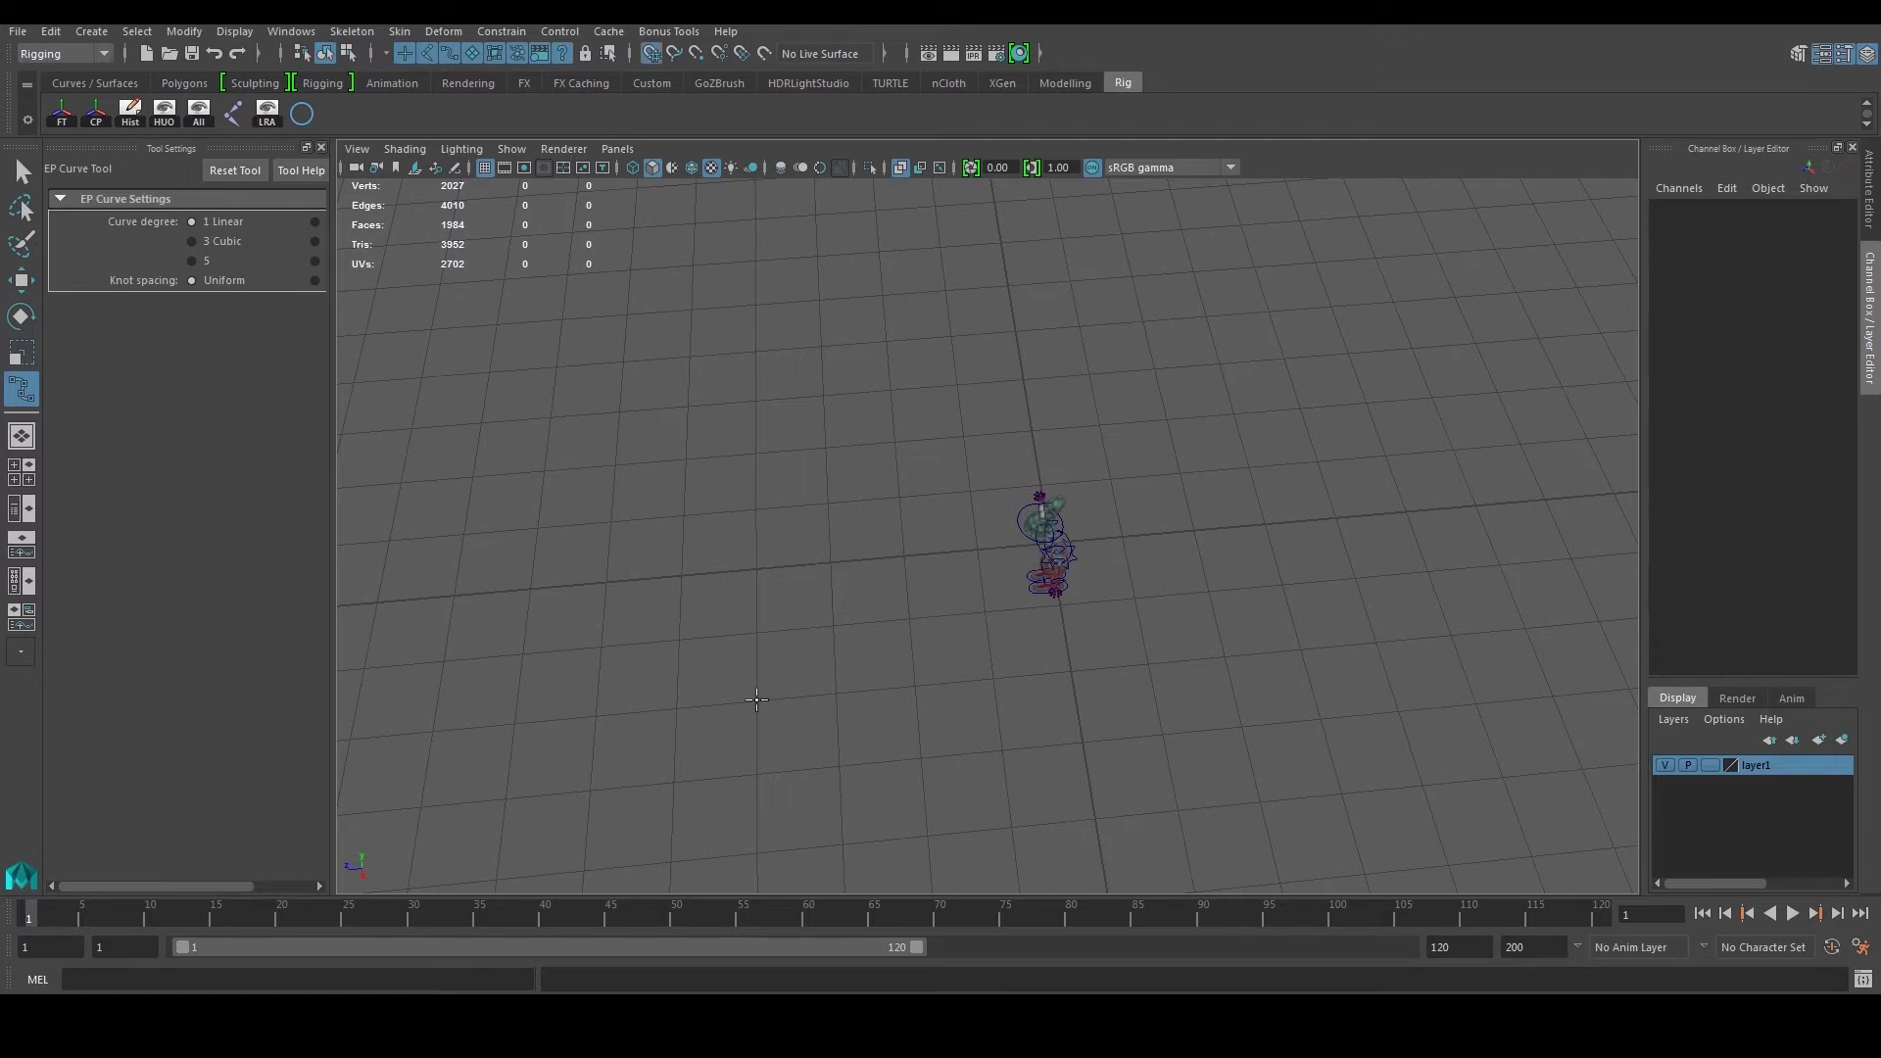
click(757, 699)
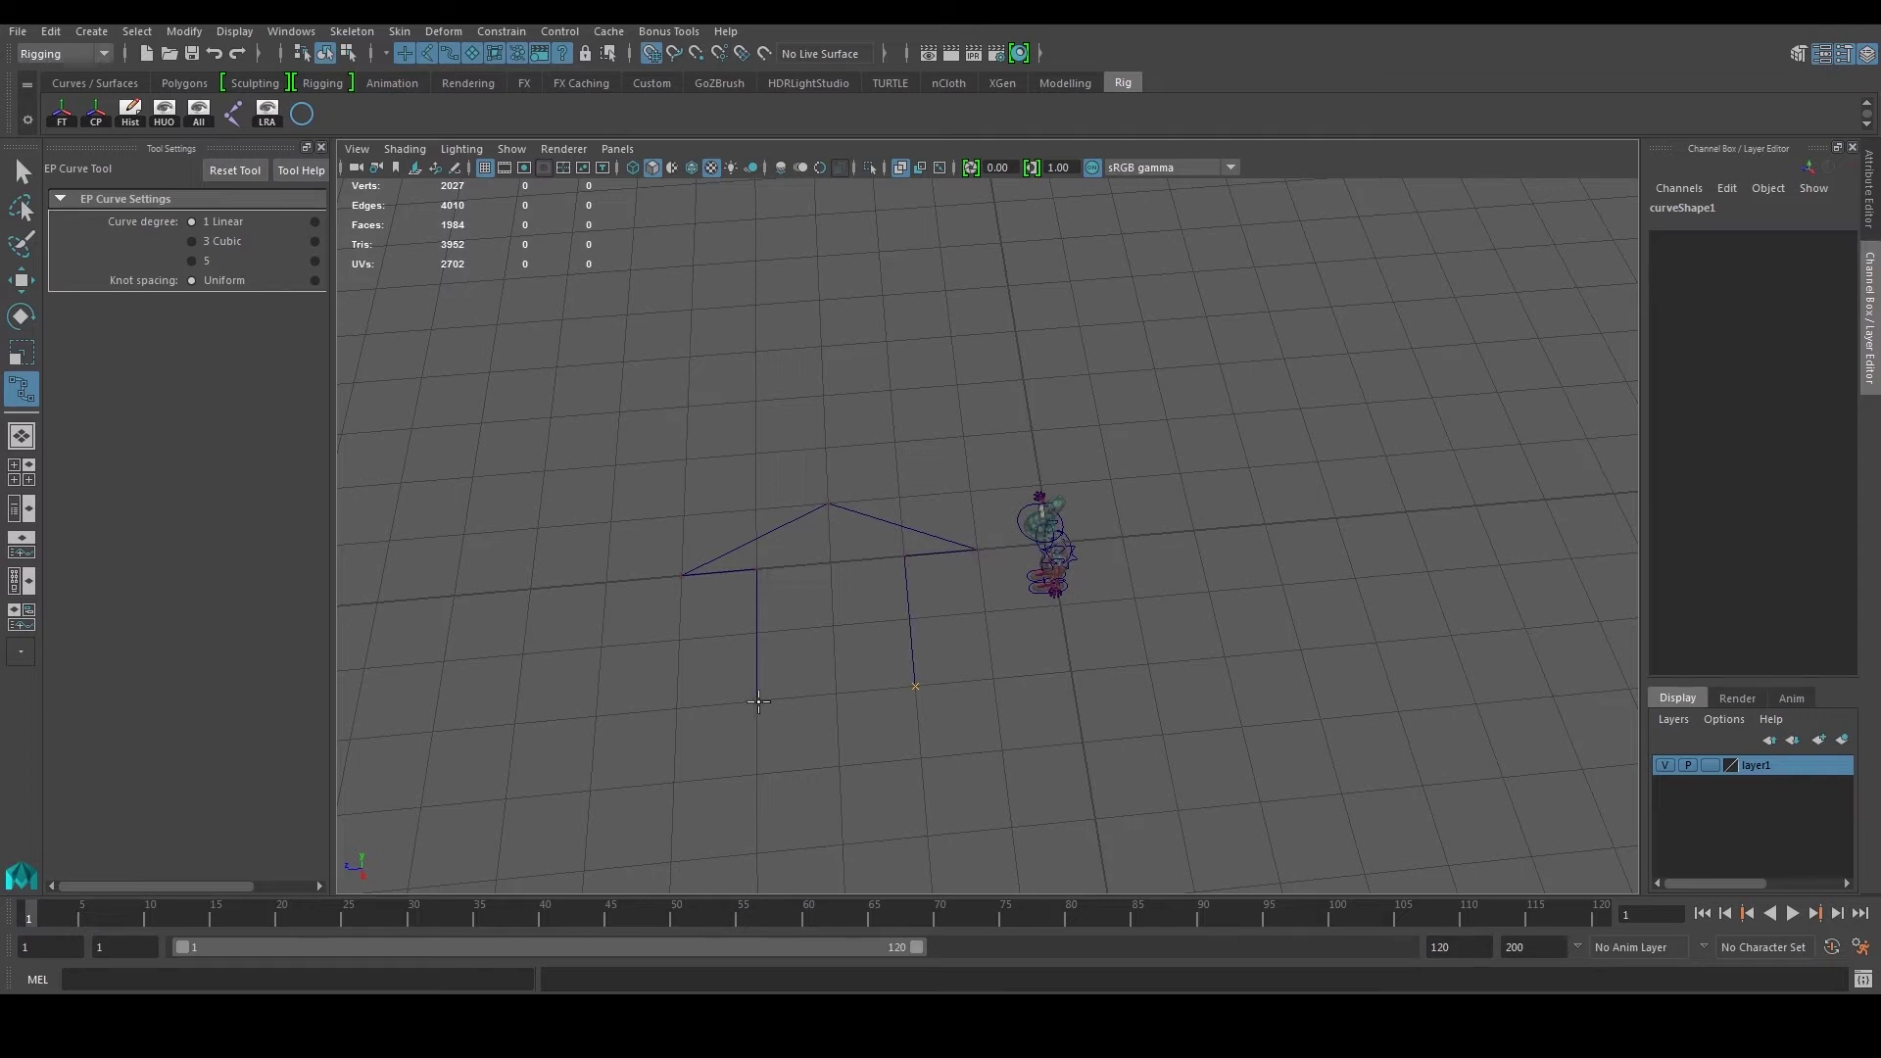
key(w)
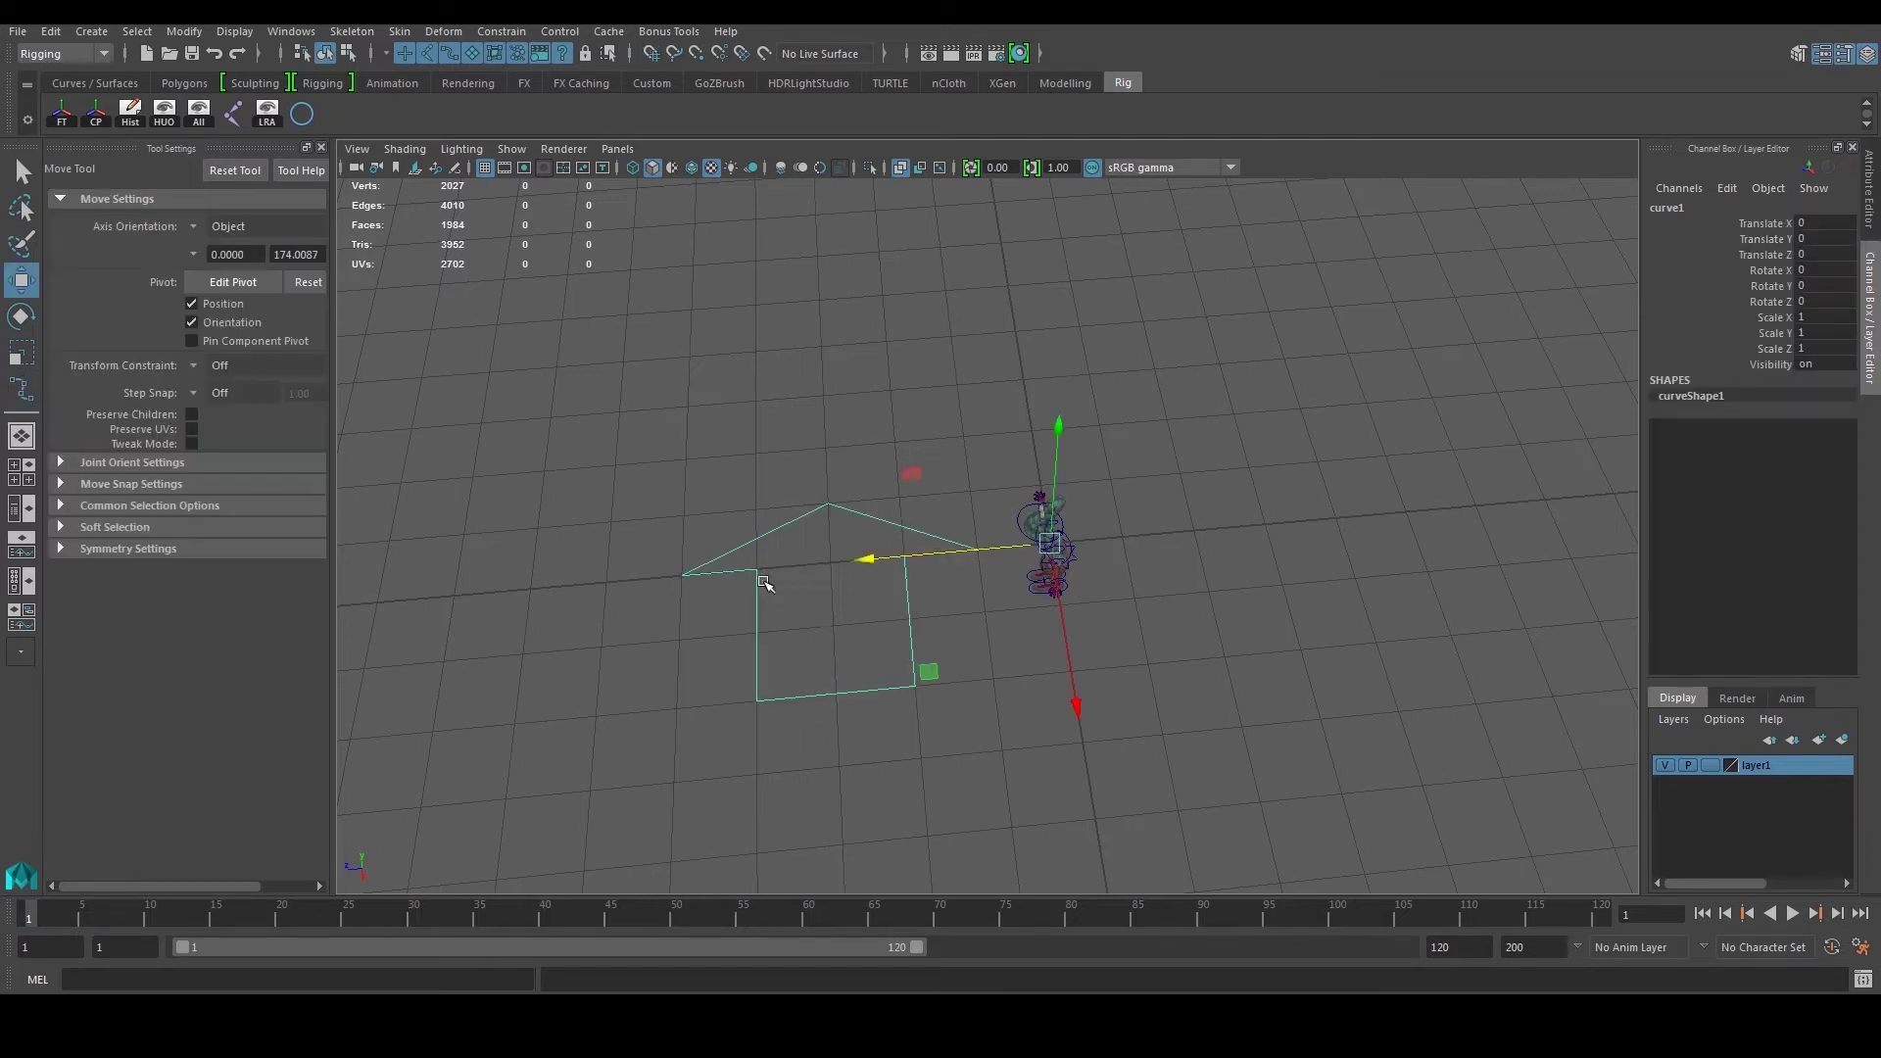
Step: Center the arrow curve's pivot and narrow the arrow to a Scale Z of about 0.314
click(95, 116)
alt+drag(725, 493, 911, 567)
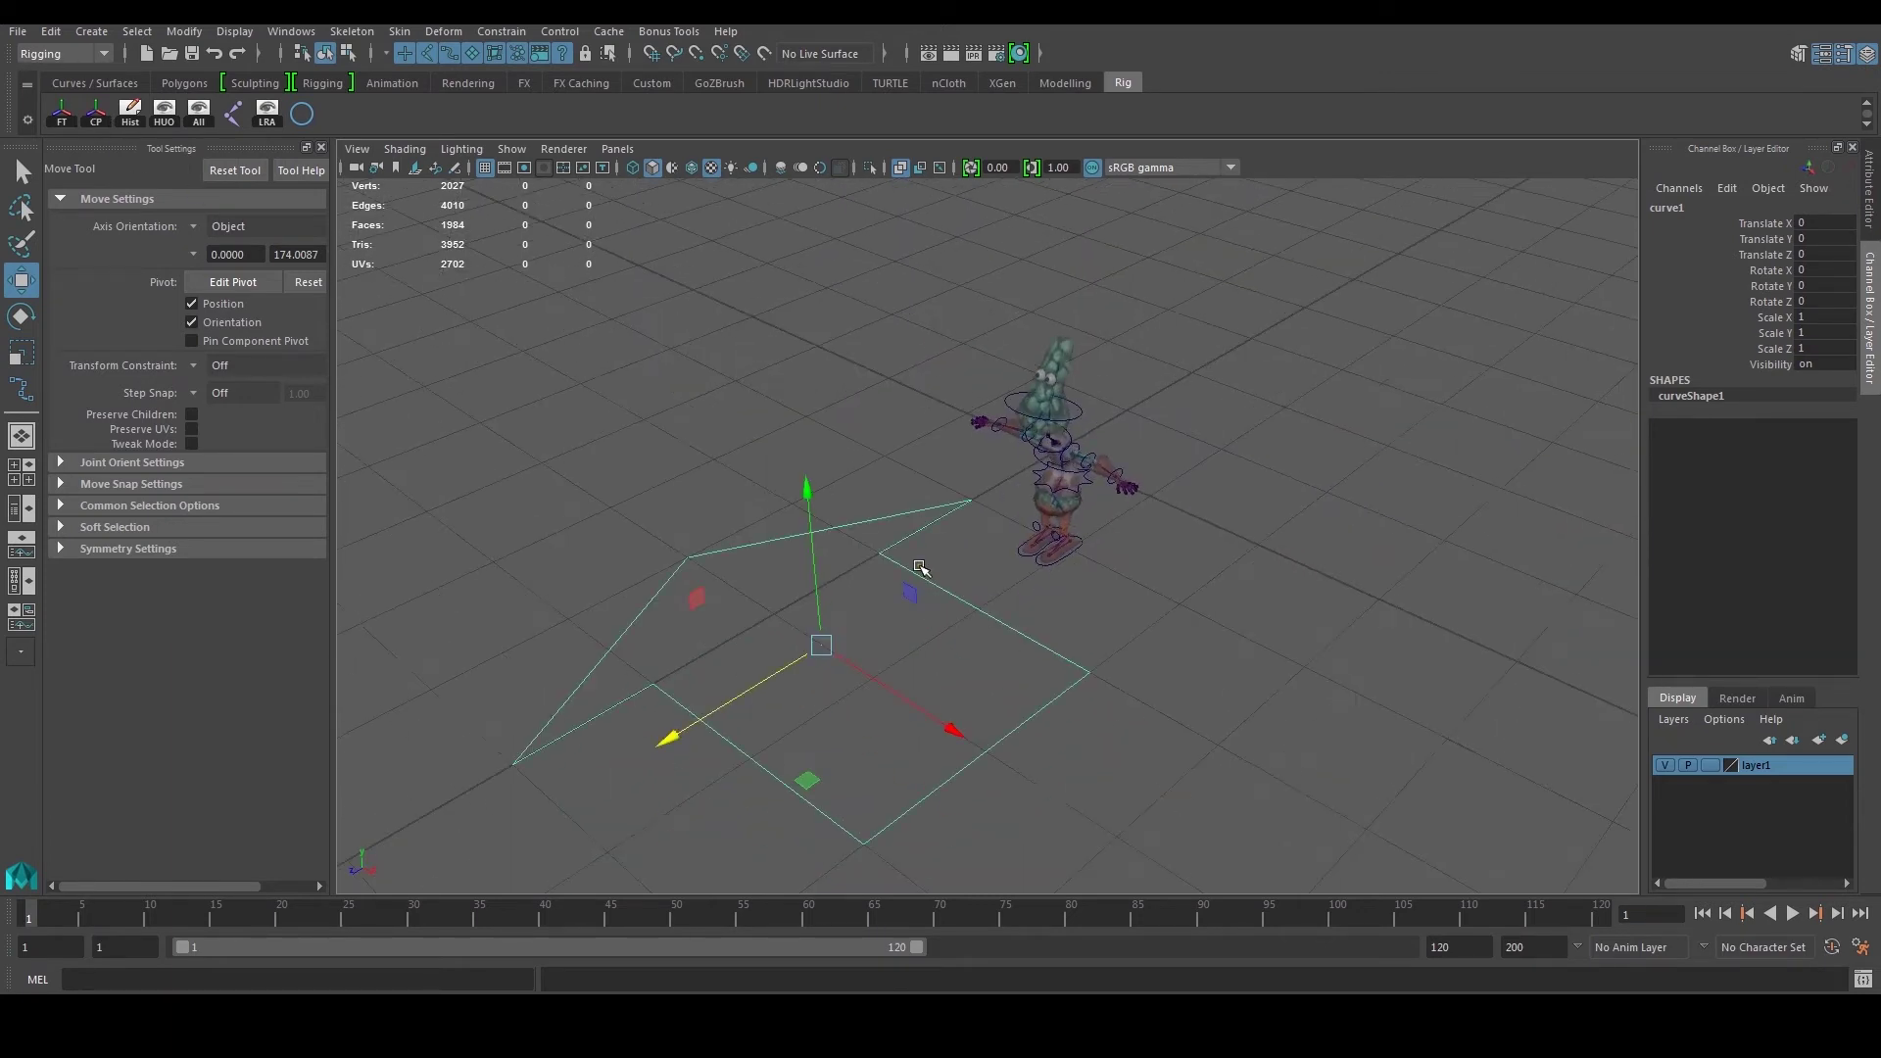
key(r)
middle_drag(676, 736, 791, 691)
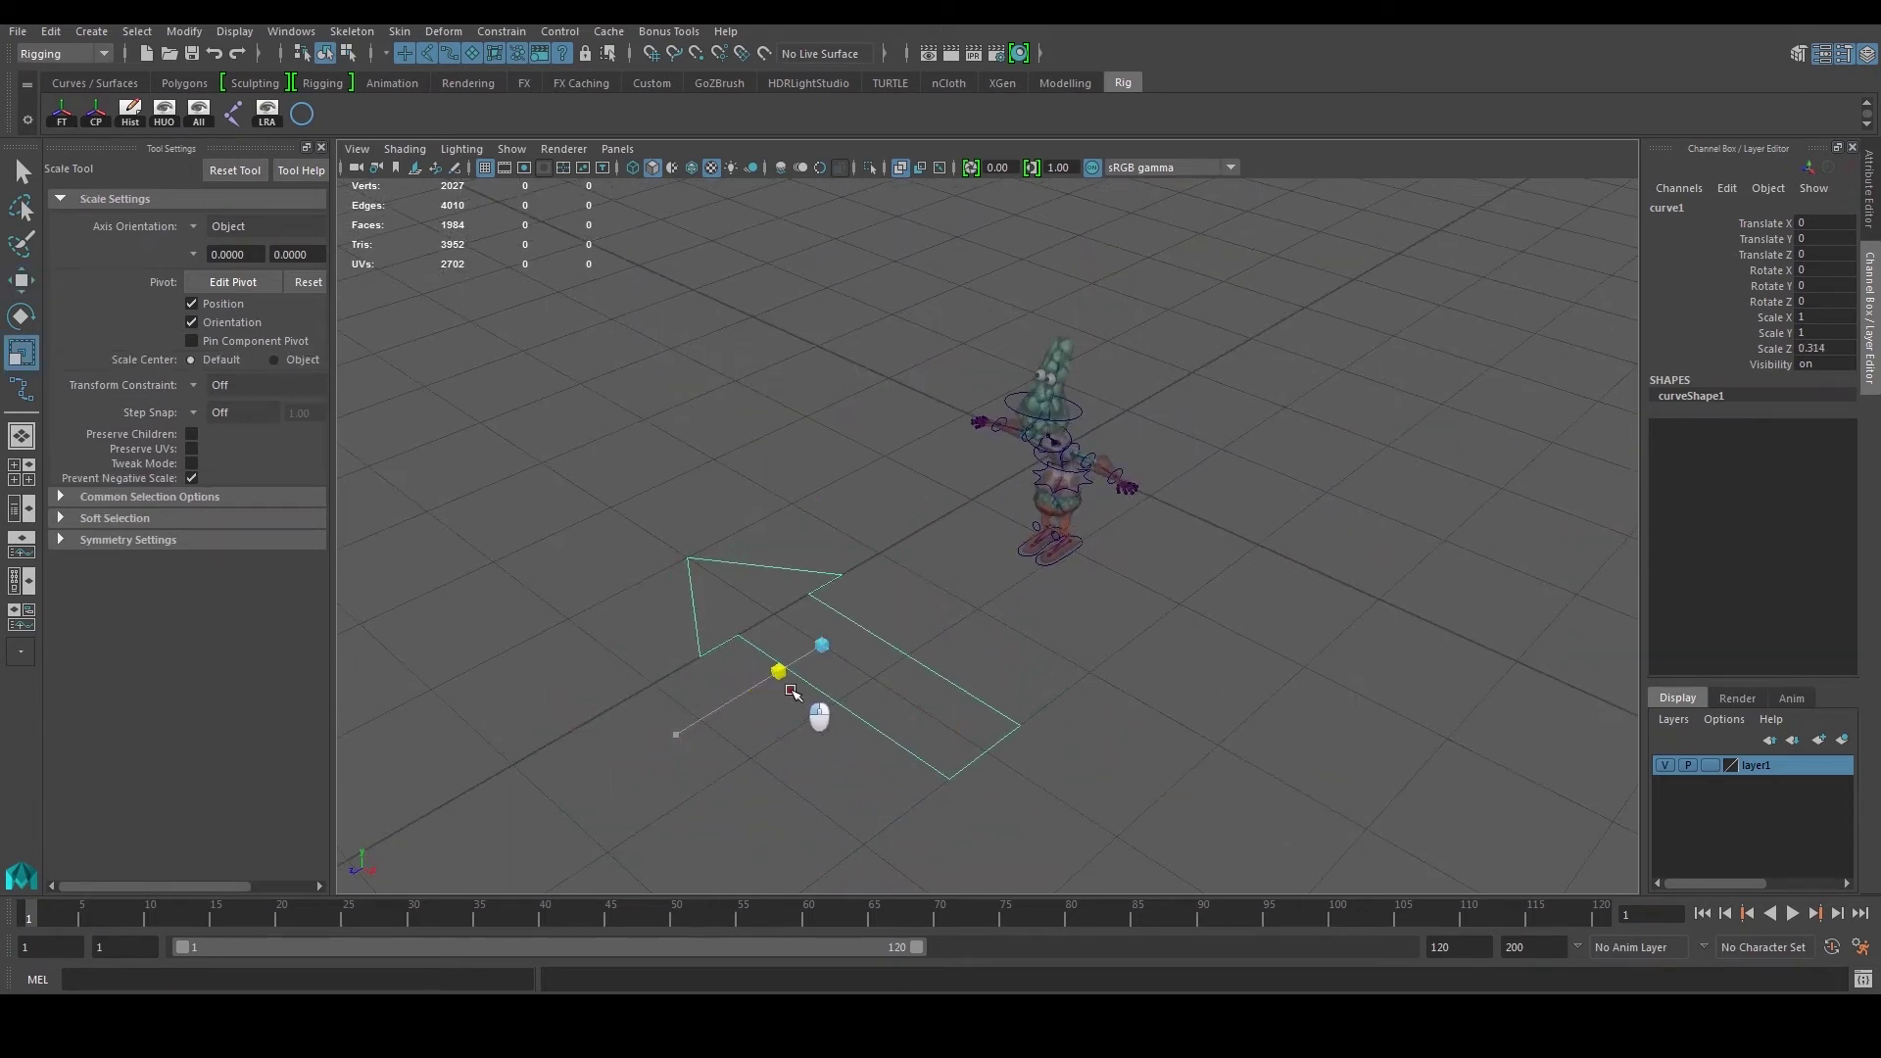
Step: In control vertex mode, raise the arrowhead's vertices above the arrow's tail and shift them along the X axis
alt+drag(791, 692, 926, 569)
right_click(1279, 579)
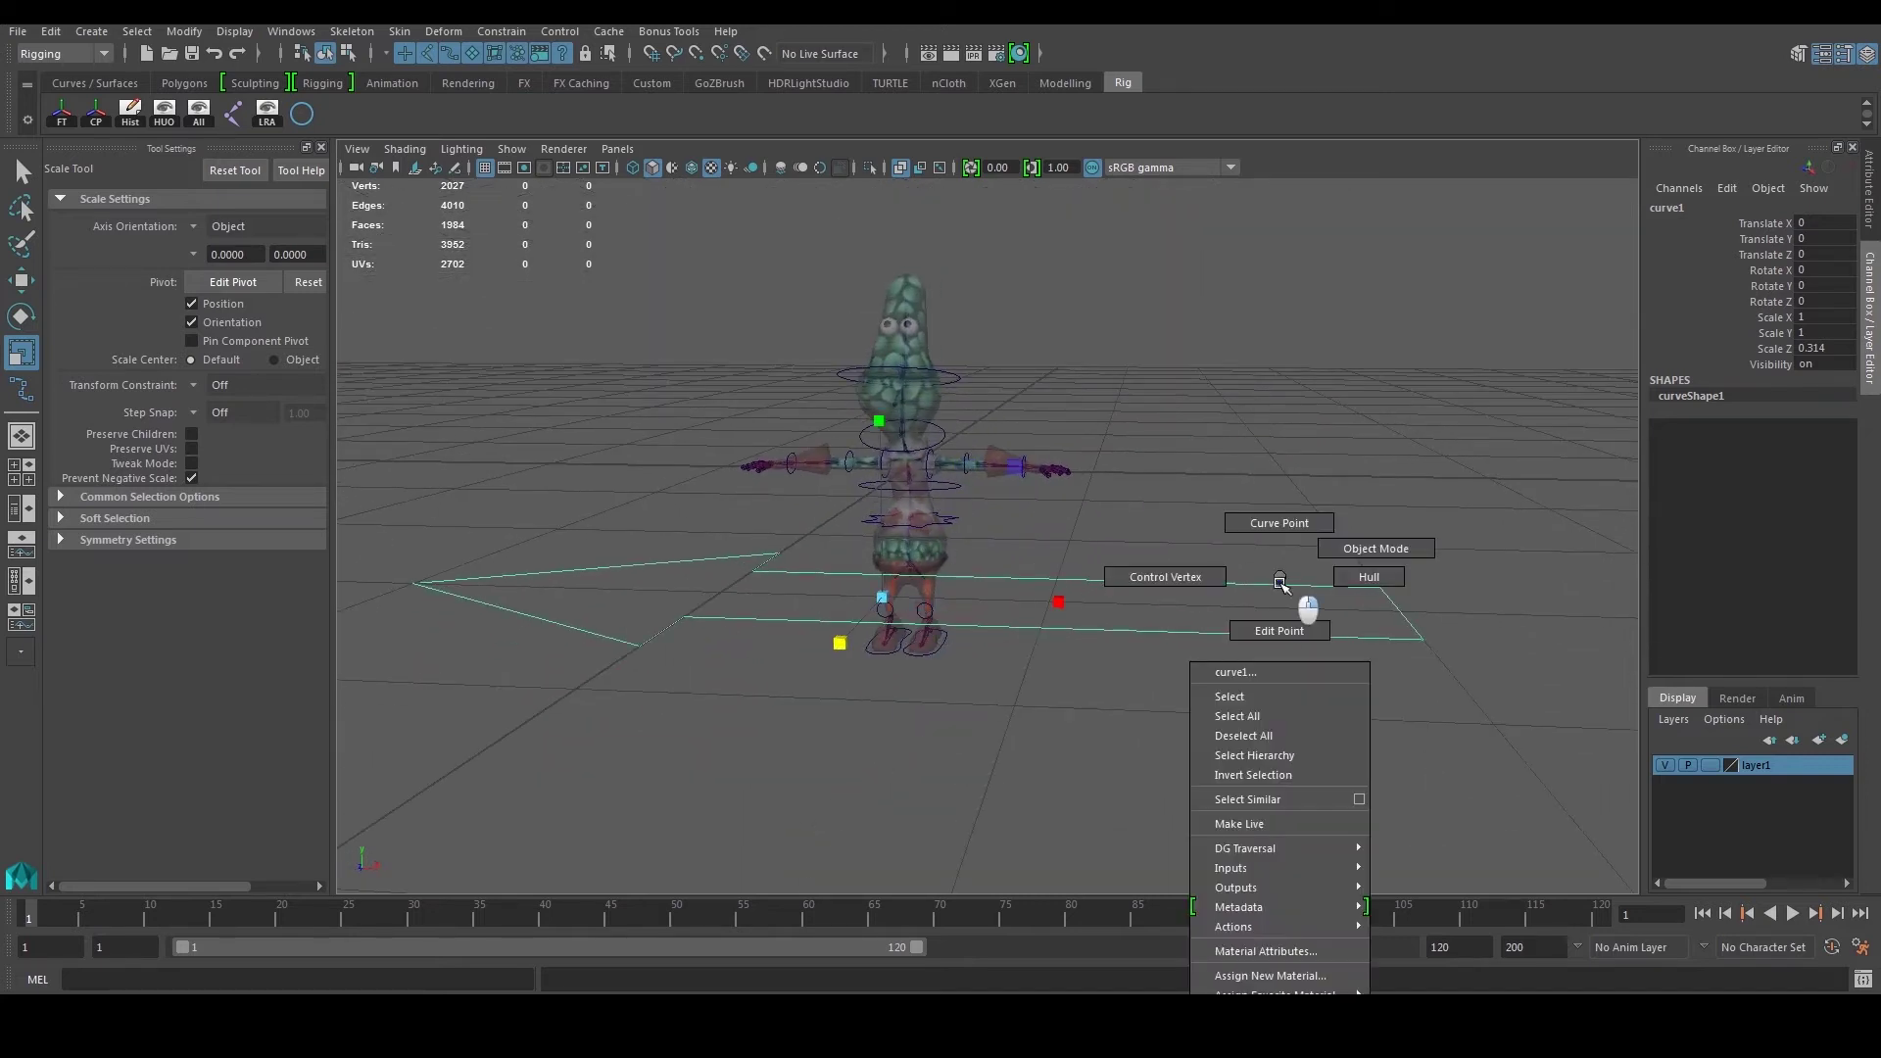
right_drag(1279, 579, 1275, 525)
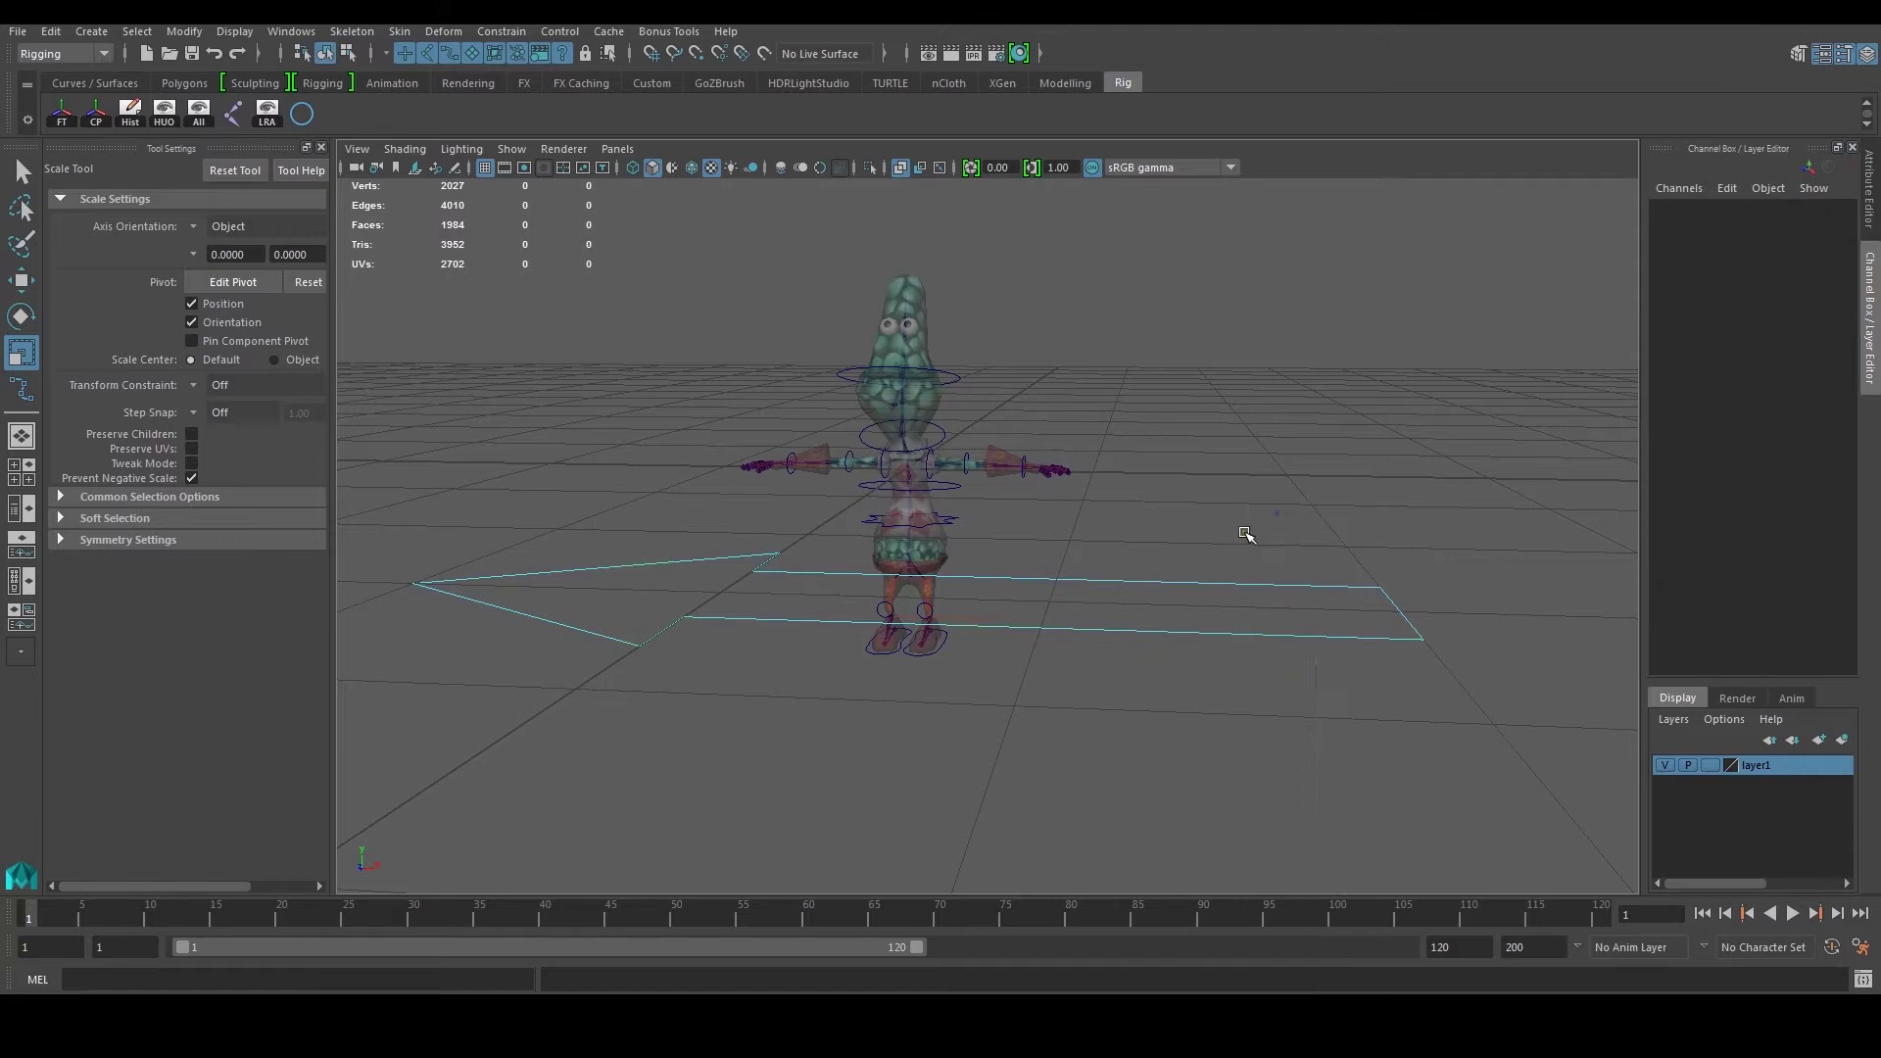
alt+drag(1251, 529, 1239, 599)
right_drag(1227, 628, 1142, 588)
alt+drag(1142, 588, 1144, 609)
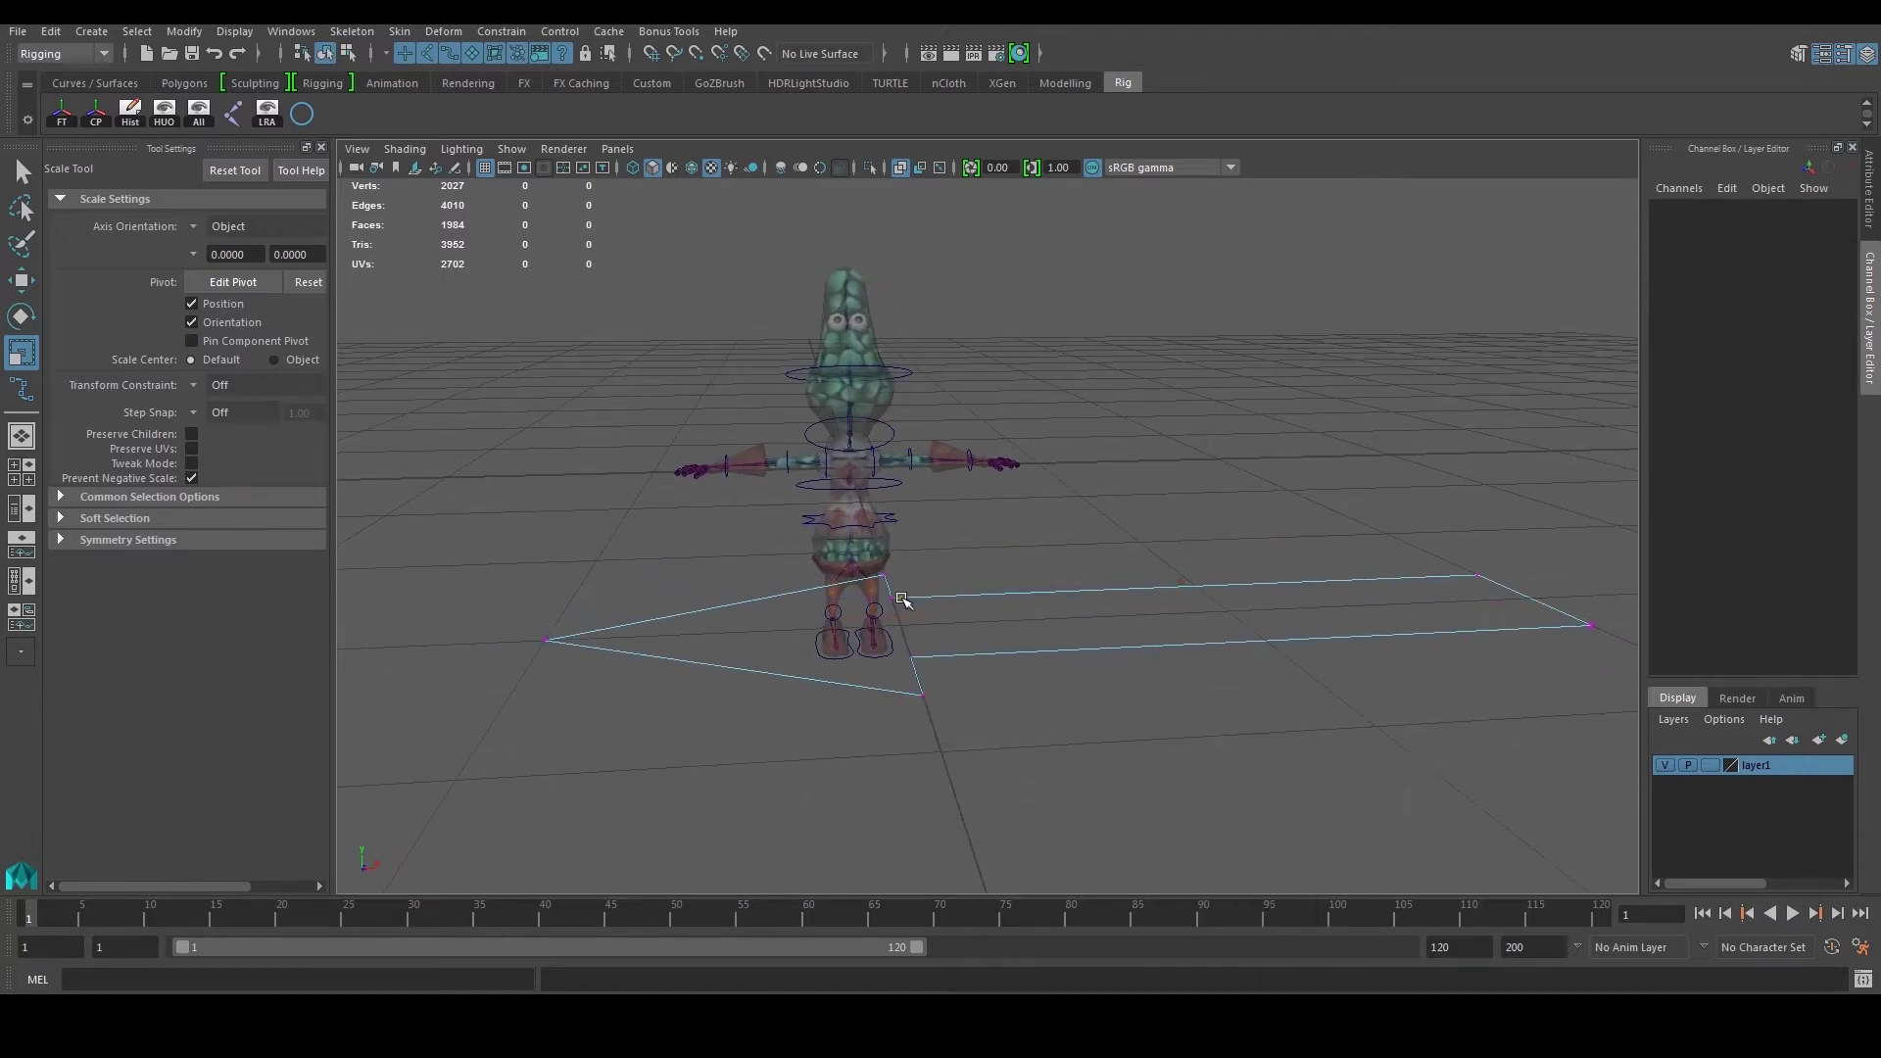
alt+drag(1095, 686, 1055, 683)
alt+drag(788, 621, 961, 621)
drag(902, 537, 1076, 552)
key(w)
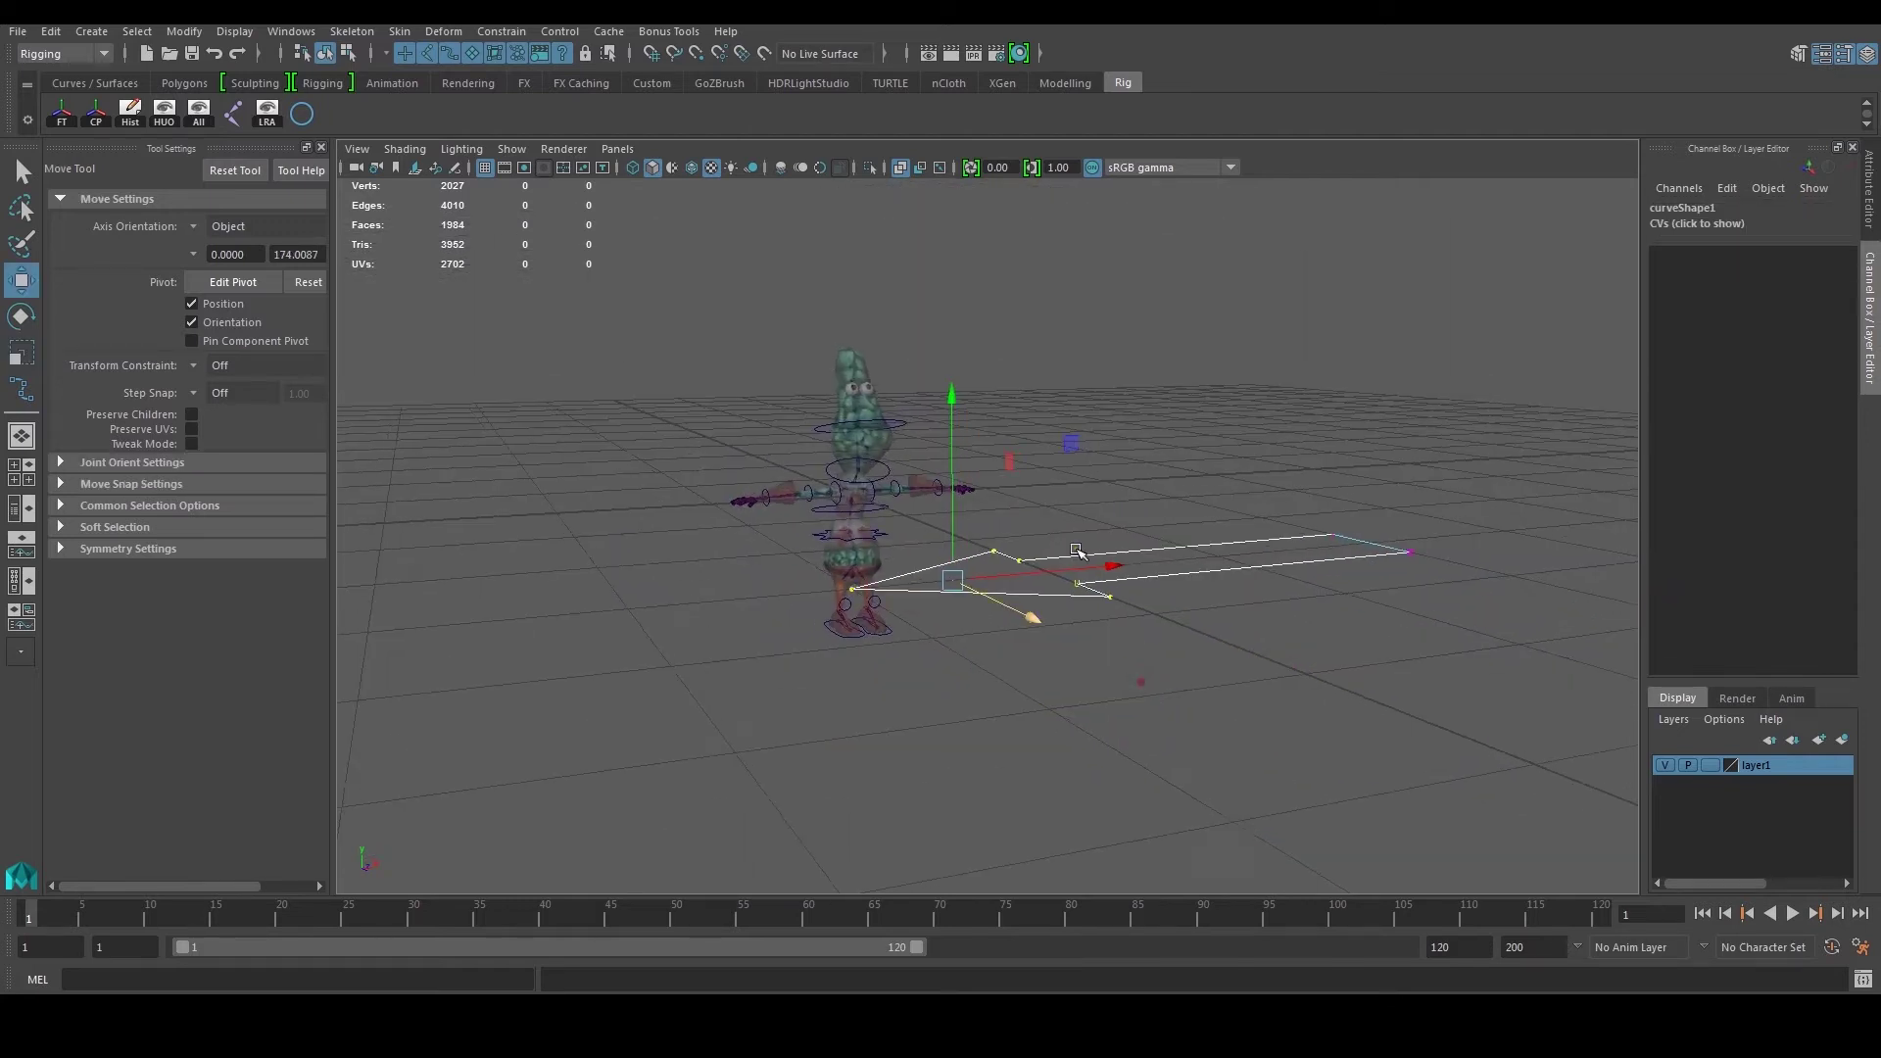
drag(960, 371, 1063, 374)
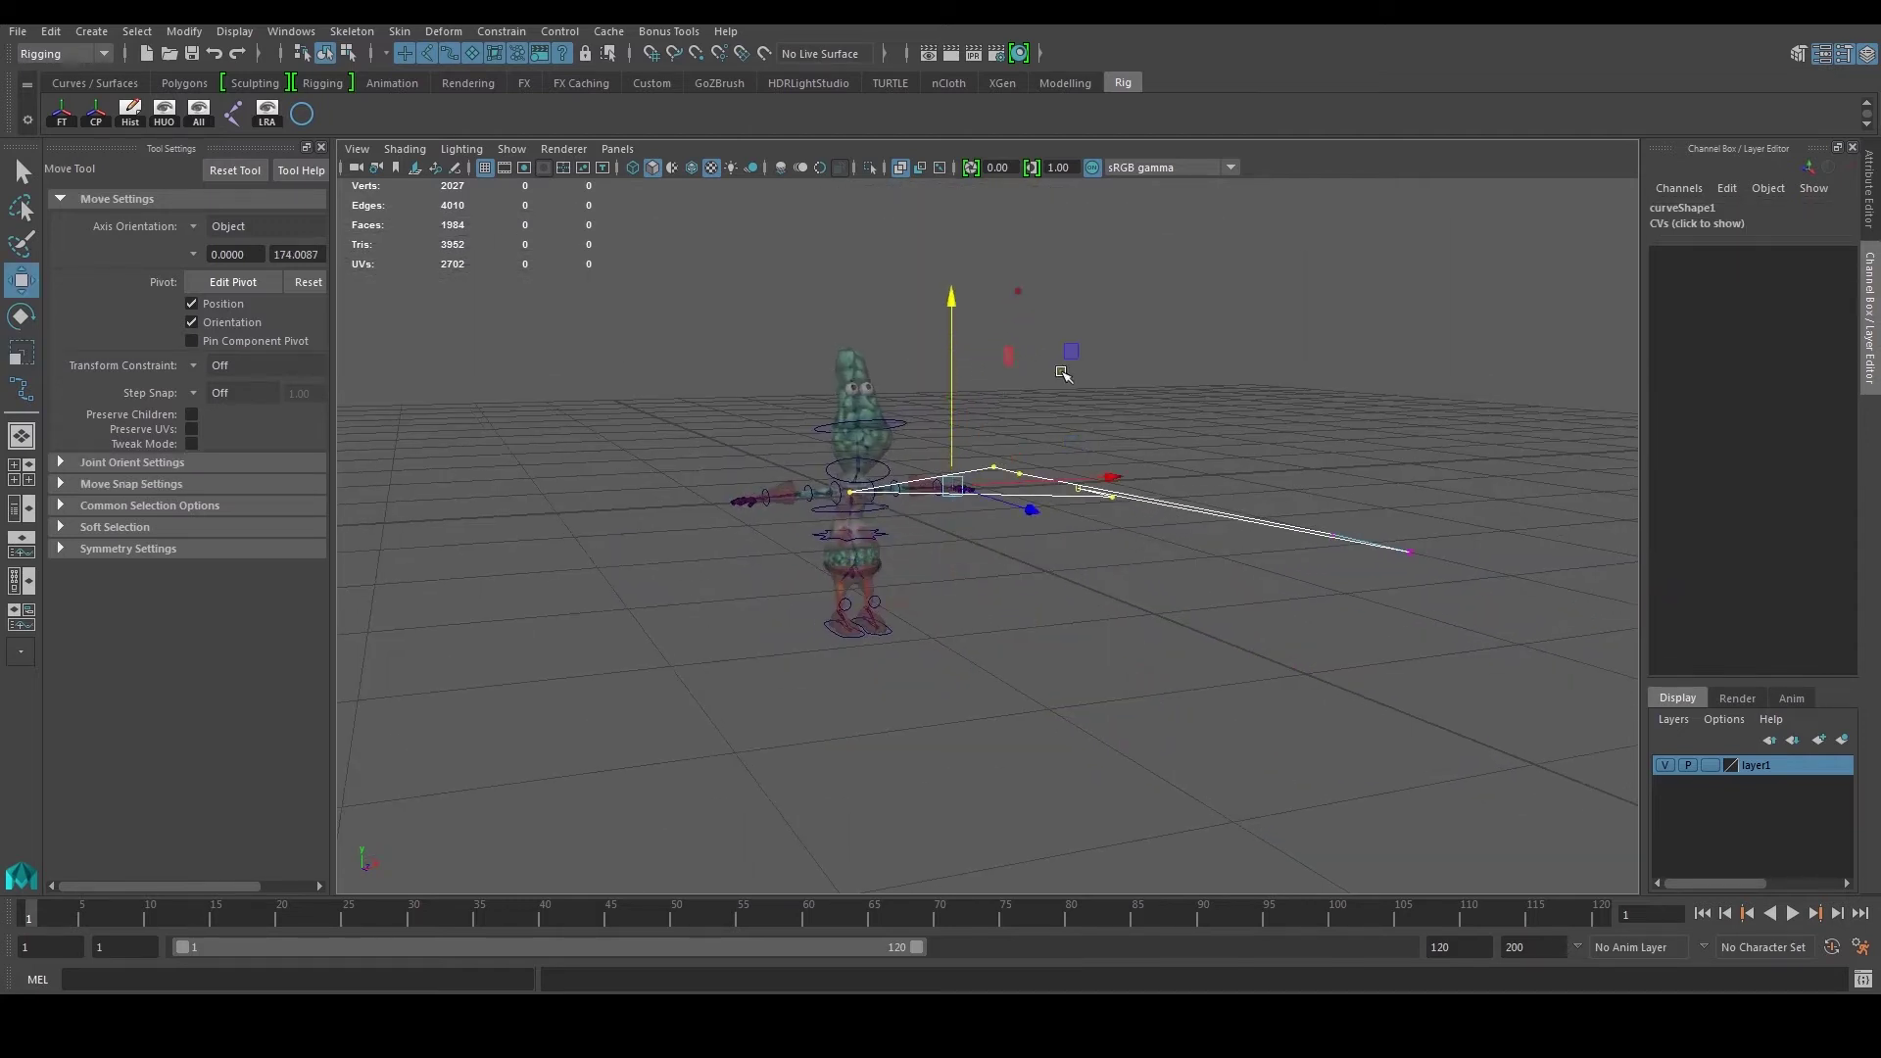
drag(1102, 471, 960, 431)
Step: Return the arrow curve to object mode and set its Rotate Y to 90
right_click(964, 428)
right_click(985, 434)
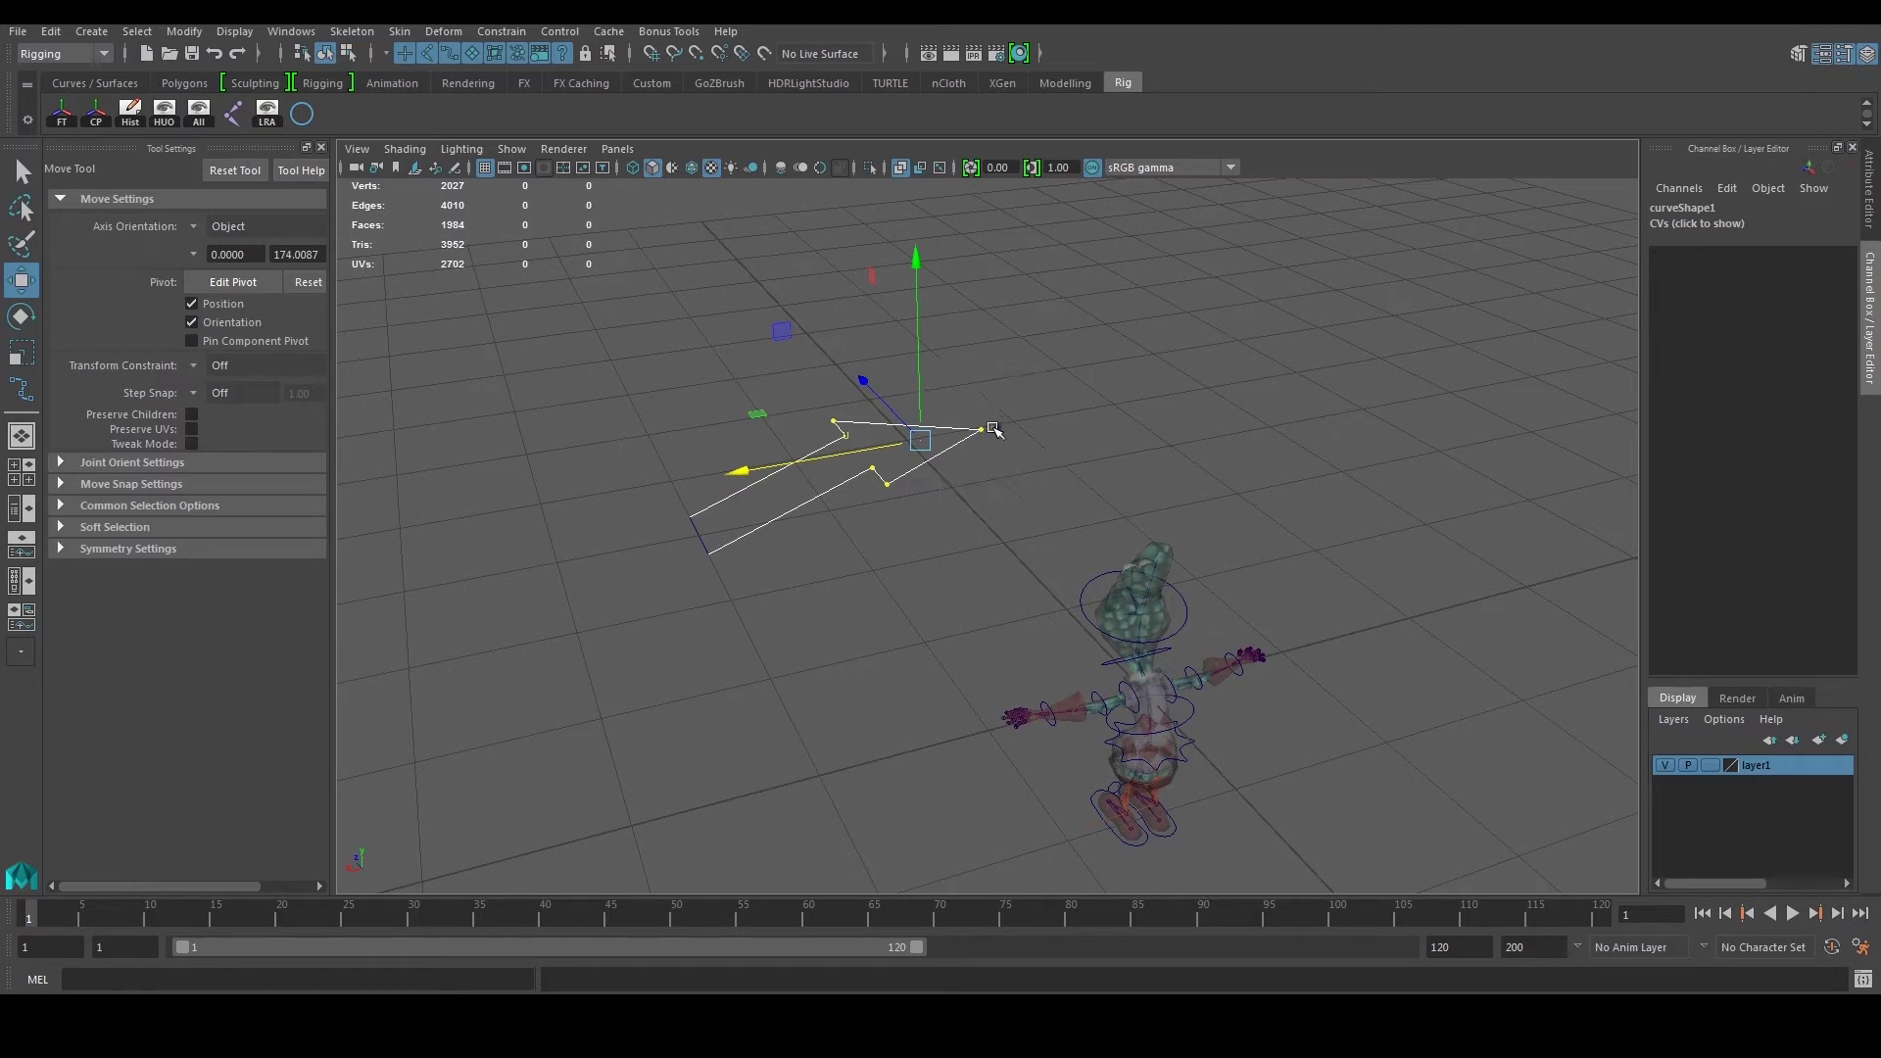
right_drag(983, 429, 1058, 399)
click(1057, 399)
click(985, 428)
alt+drag(945, 504, 974, 533)
key(e)
drag(576, 709, 862, 706)
click(1818, 285)
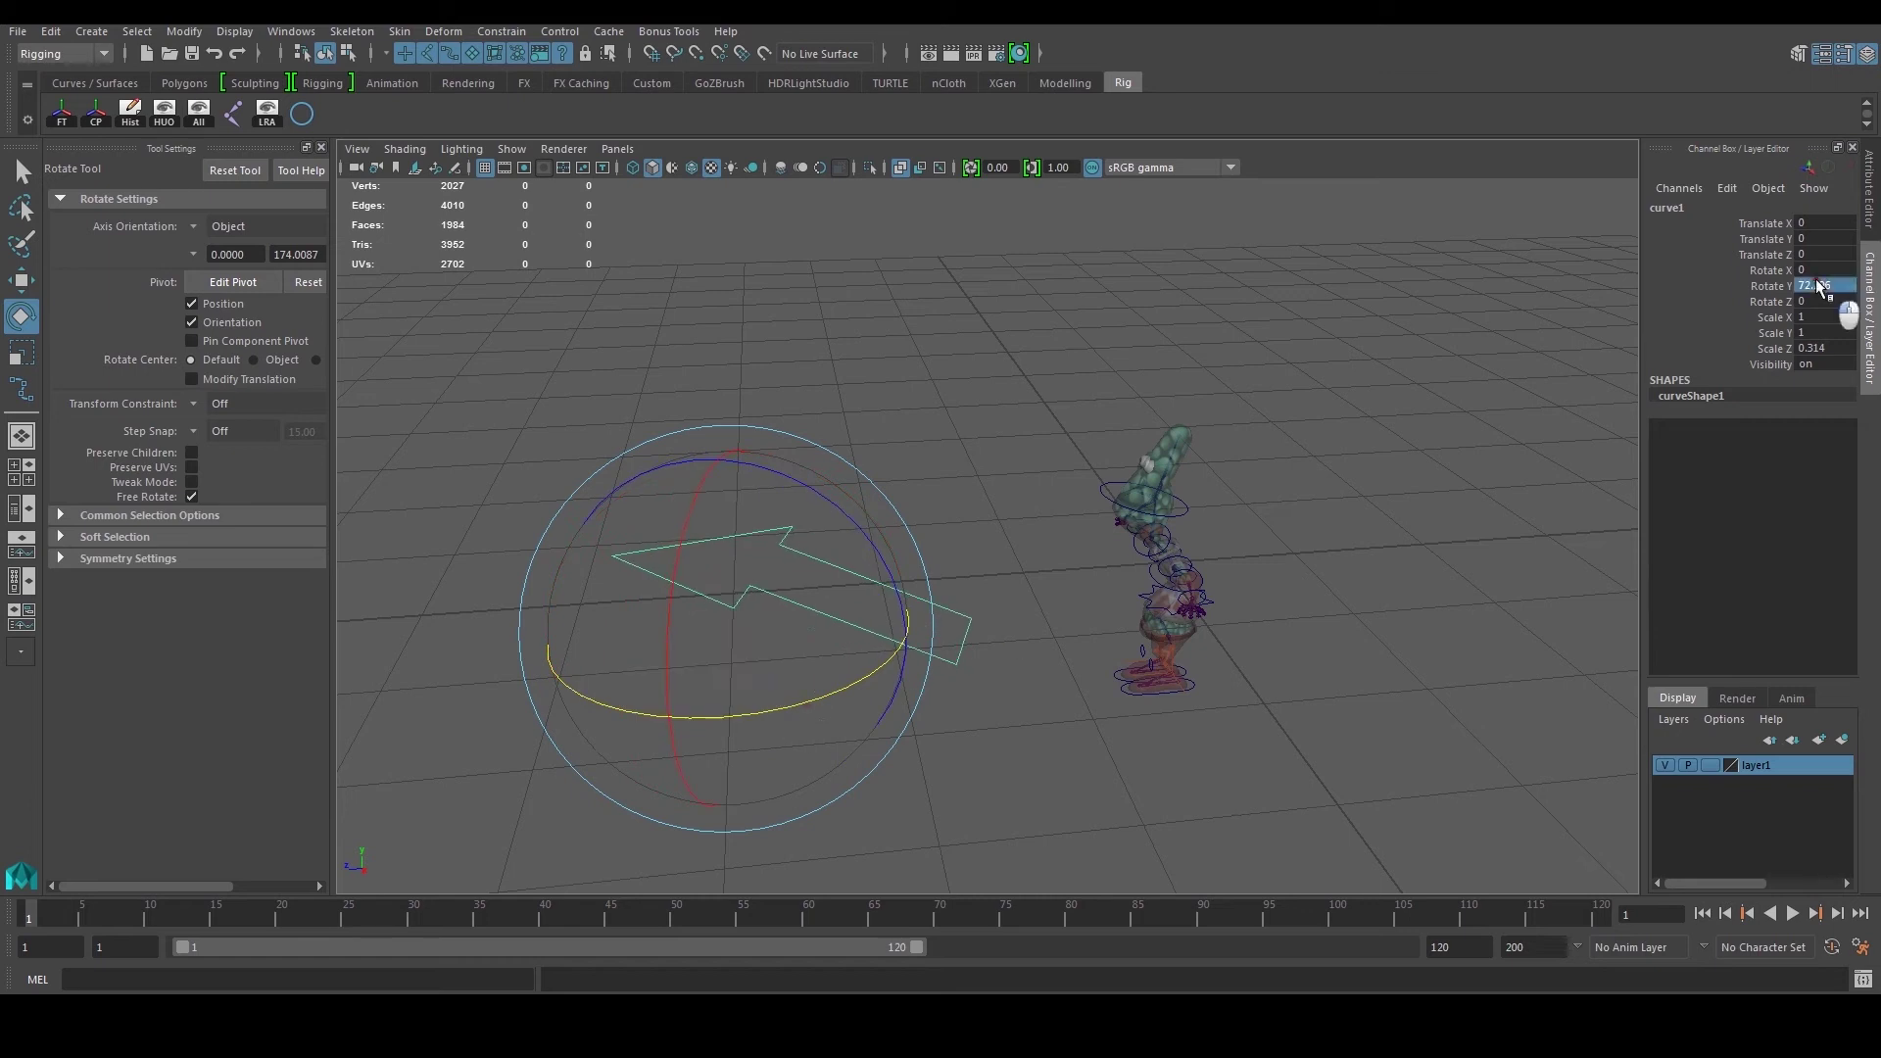
click(1818, 285)
text(90)
key(Return)
Step: Move the arrow curve to the character's head, at about Translate X -0.5, Y 0.569 and Z -2.768
key(w)
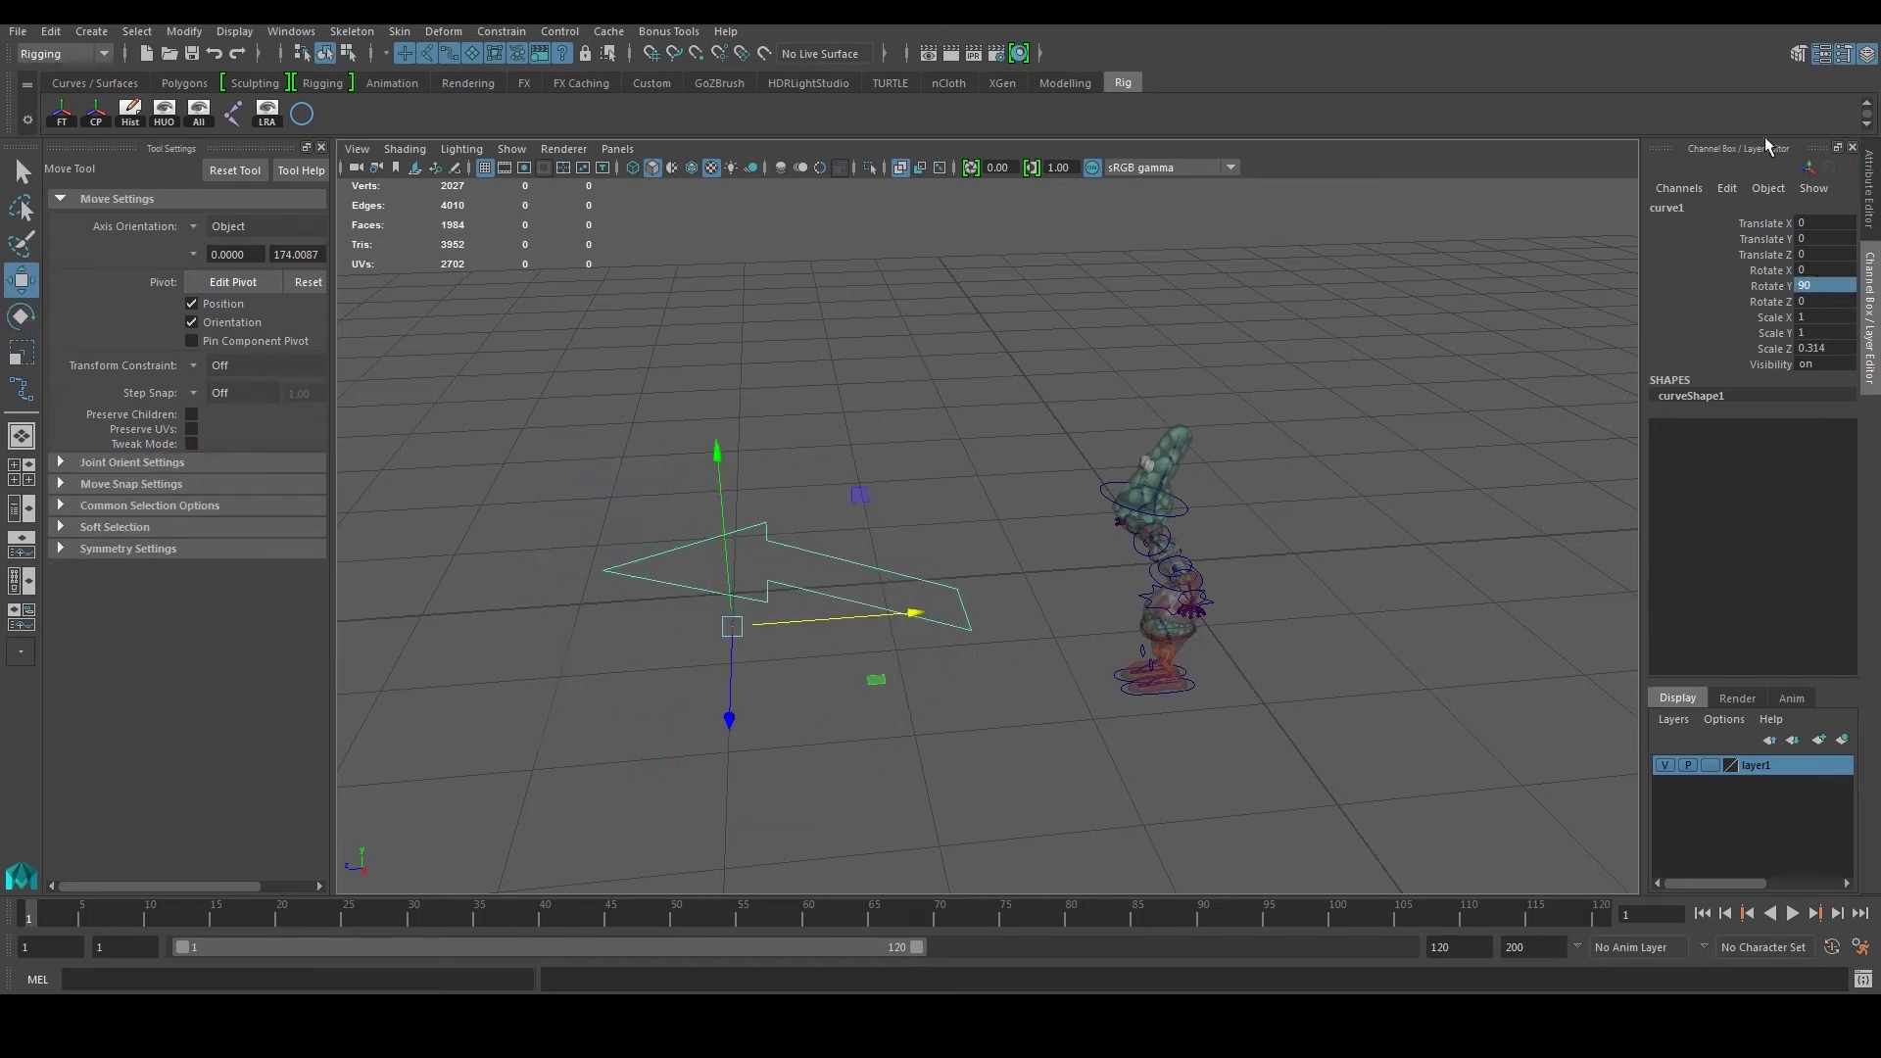
scroll(1019, 448, up, 3)
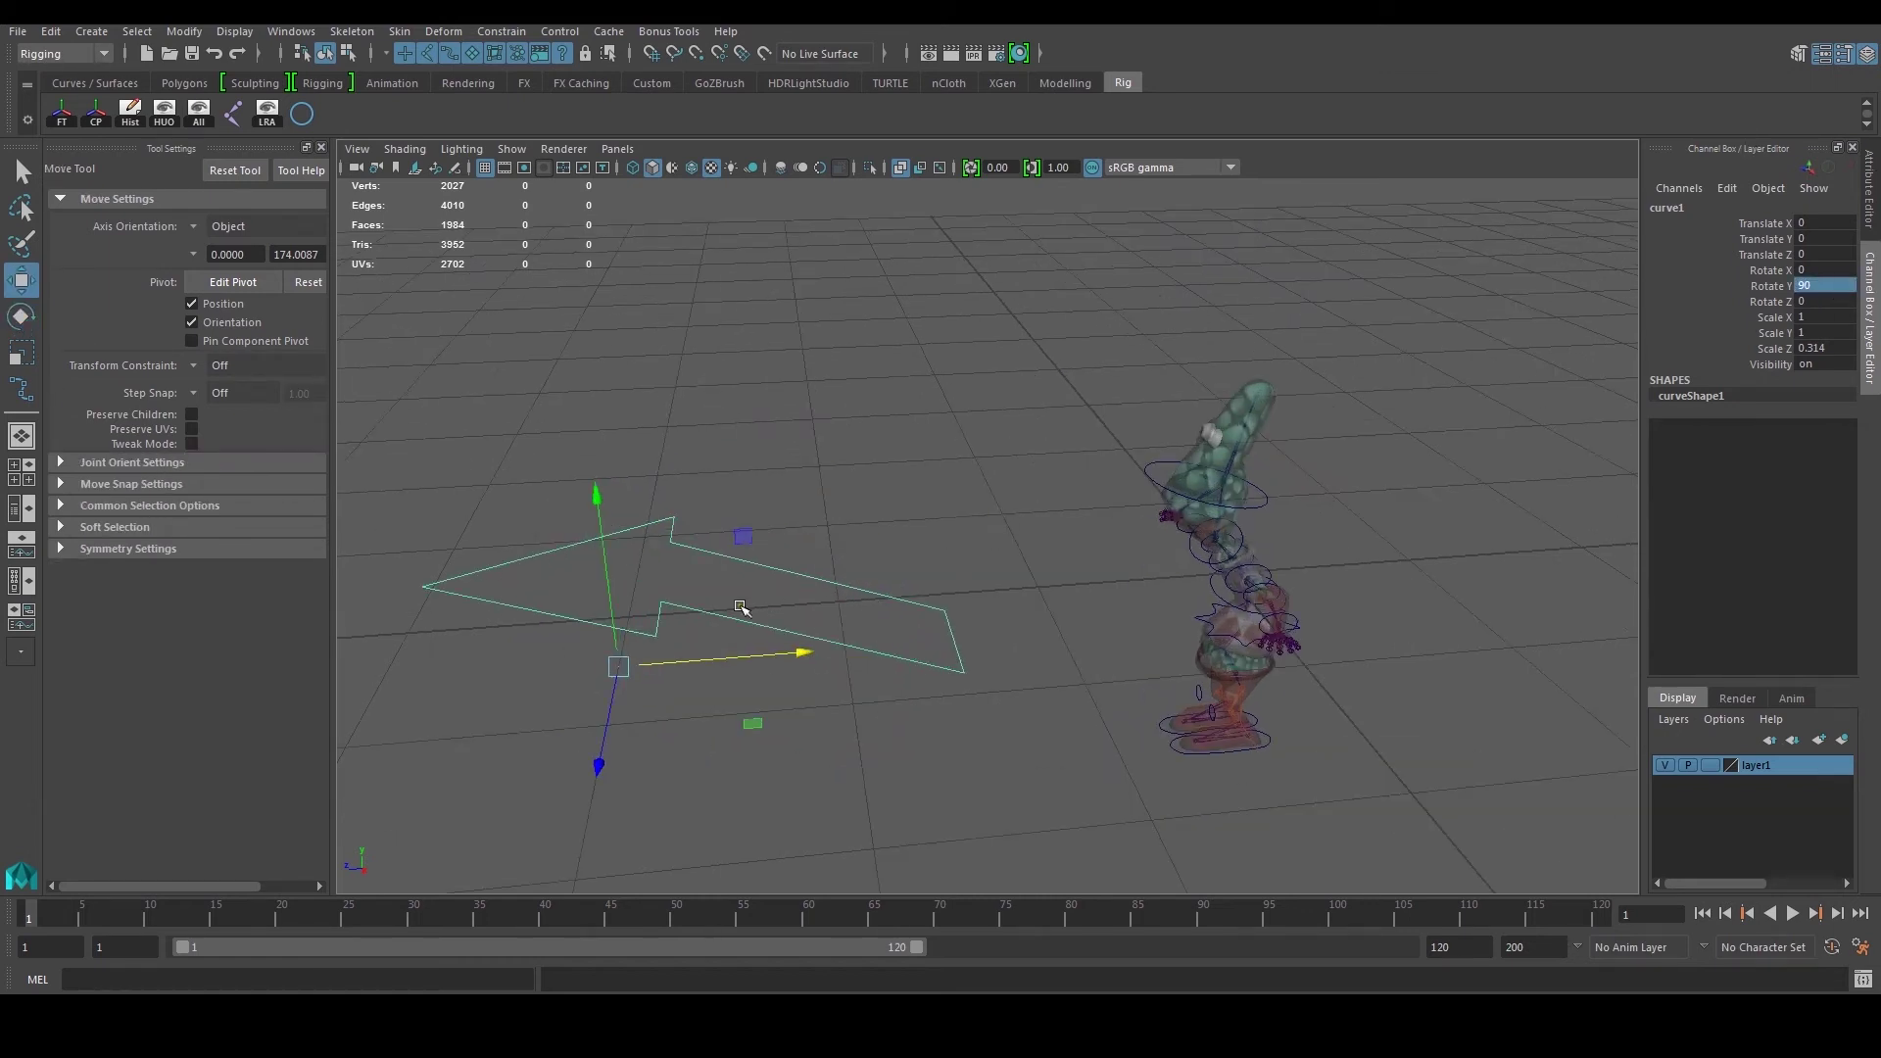
drag(620, 663, 1225, 478)
scroll(1226, 480, up, 5)
key(f)
scroll(1088, 534, up, 3)
alt+drag(1024, 550, 743, 598)
Step: Center the arrow curve's pivot and freeze its transformations
key(r)
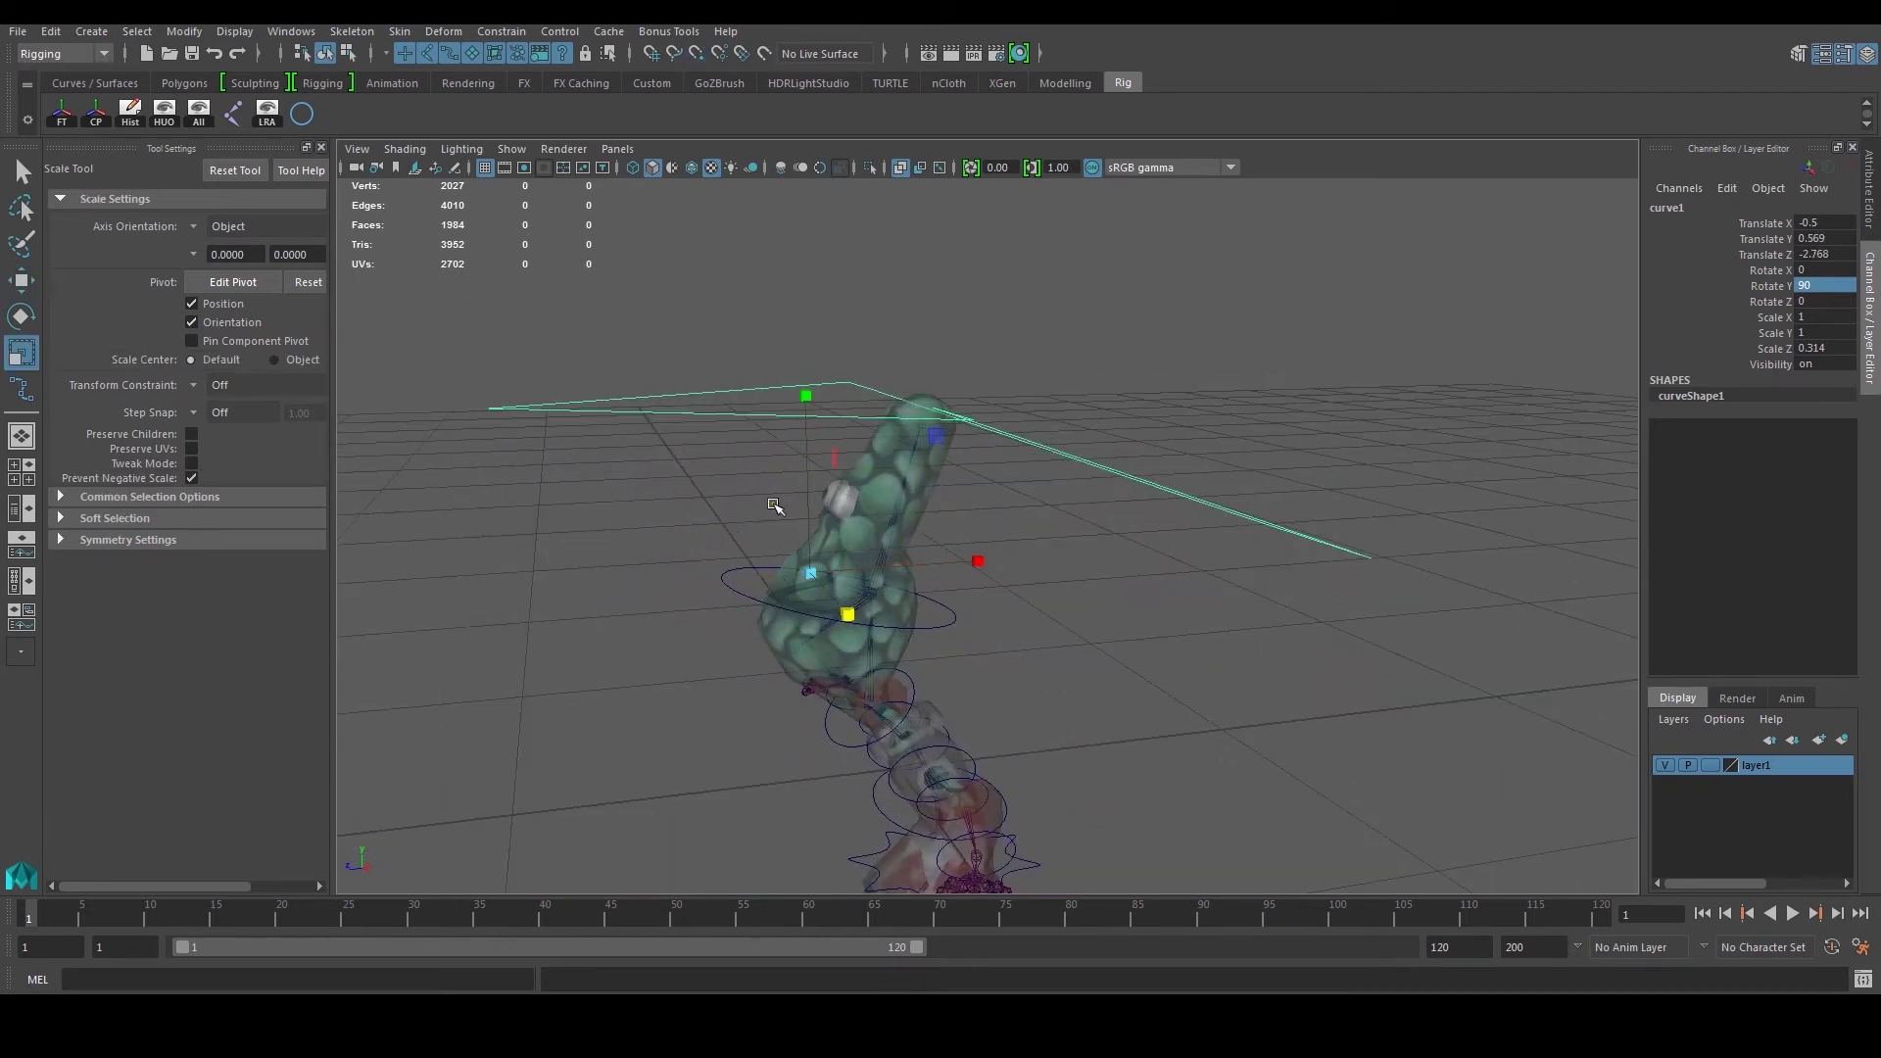
click(95, 114)
click(61, 114)
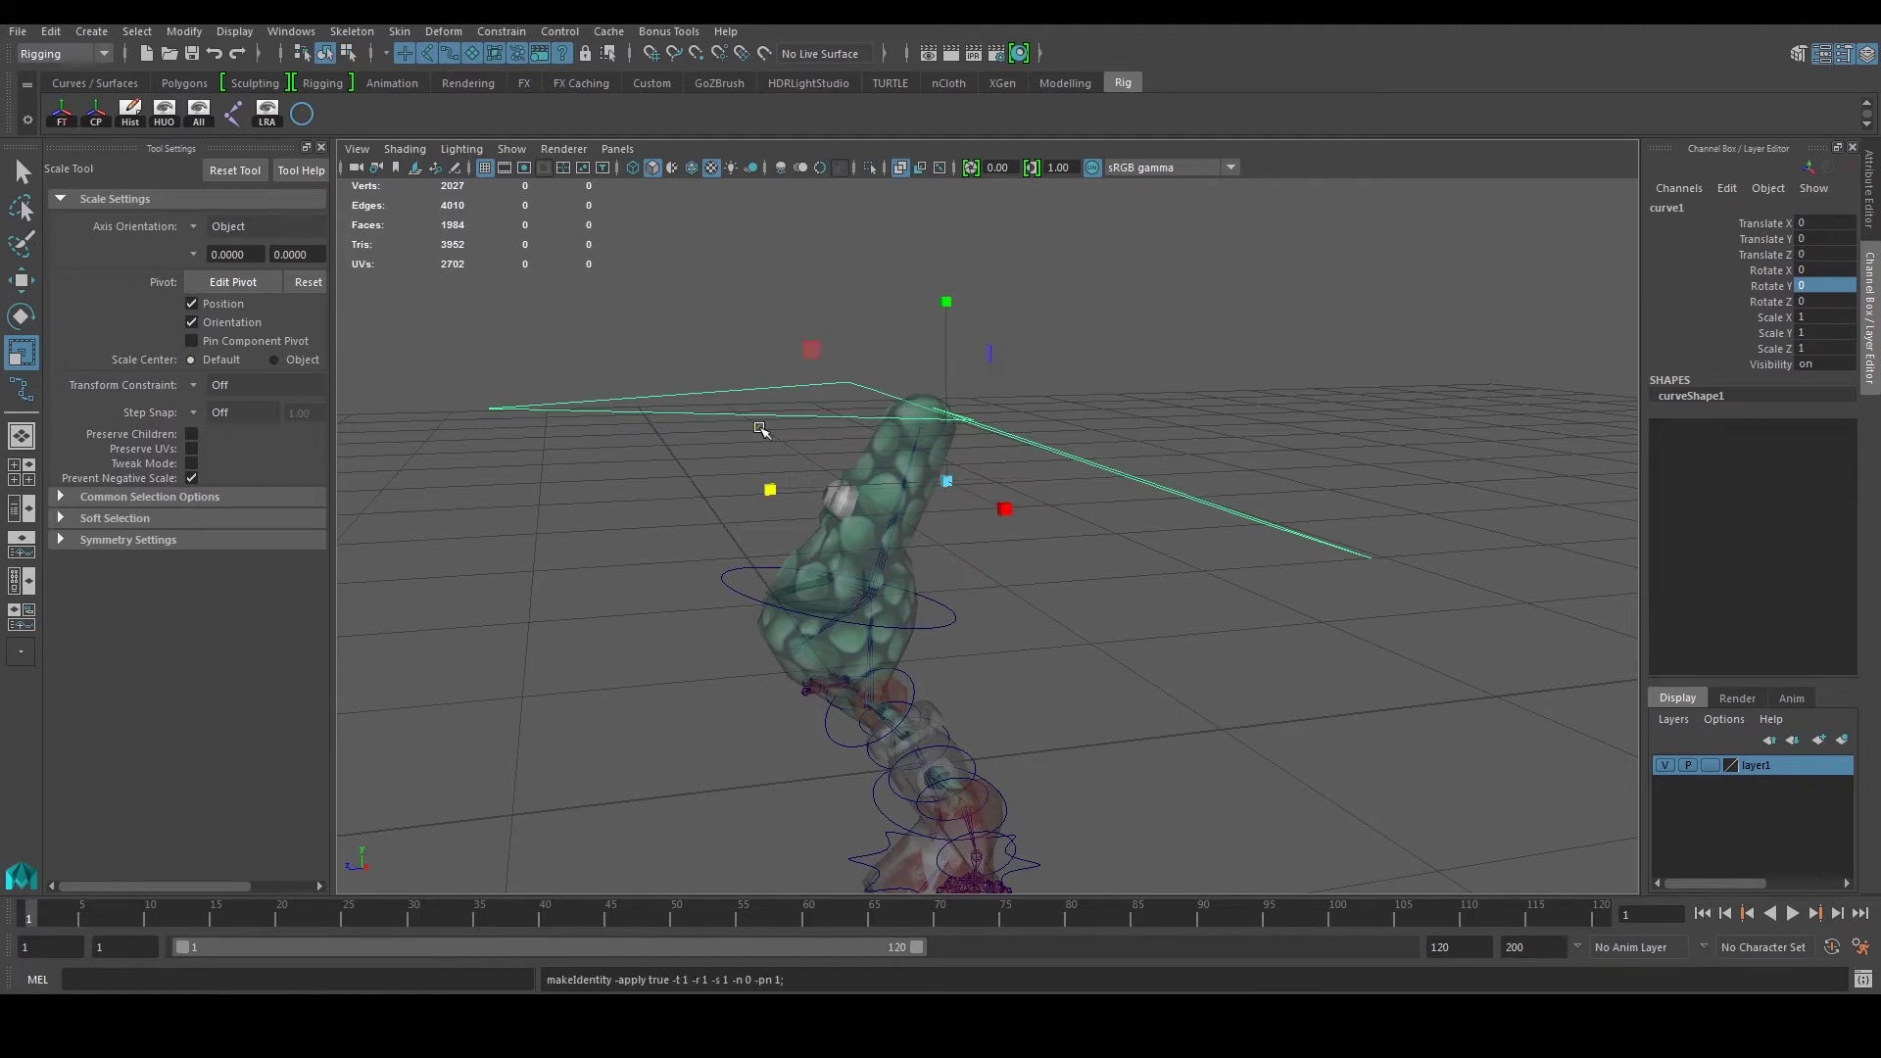
Step: Scale the arrow uniformly to 0.1 and place it in front of the face at about Translate Y -0.08 and Z 0.57
drag(937, 490, 614, 539)
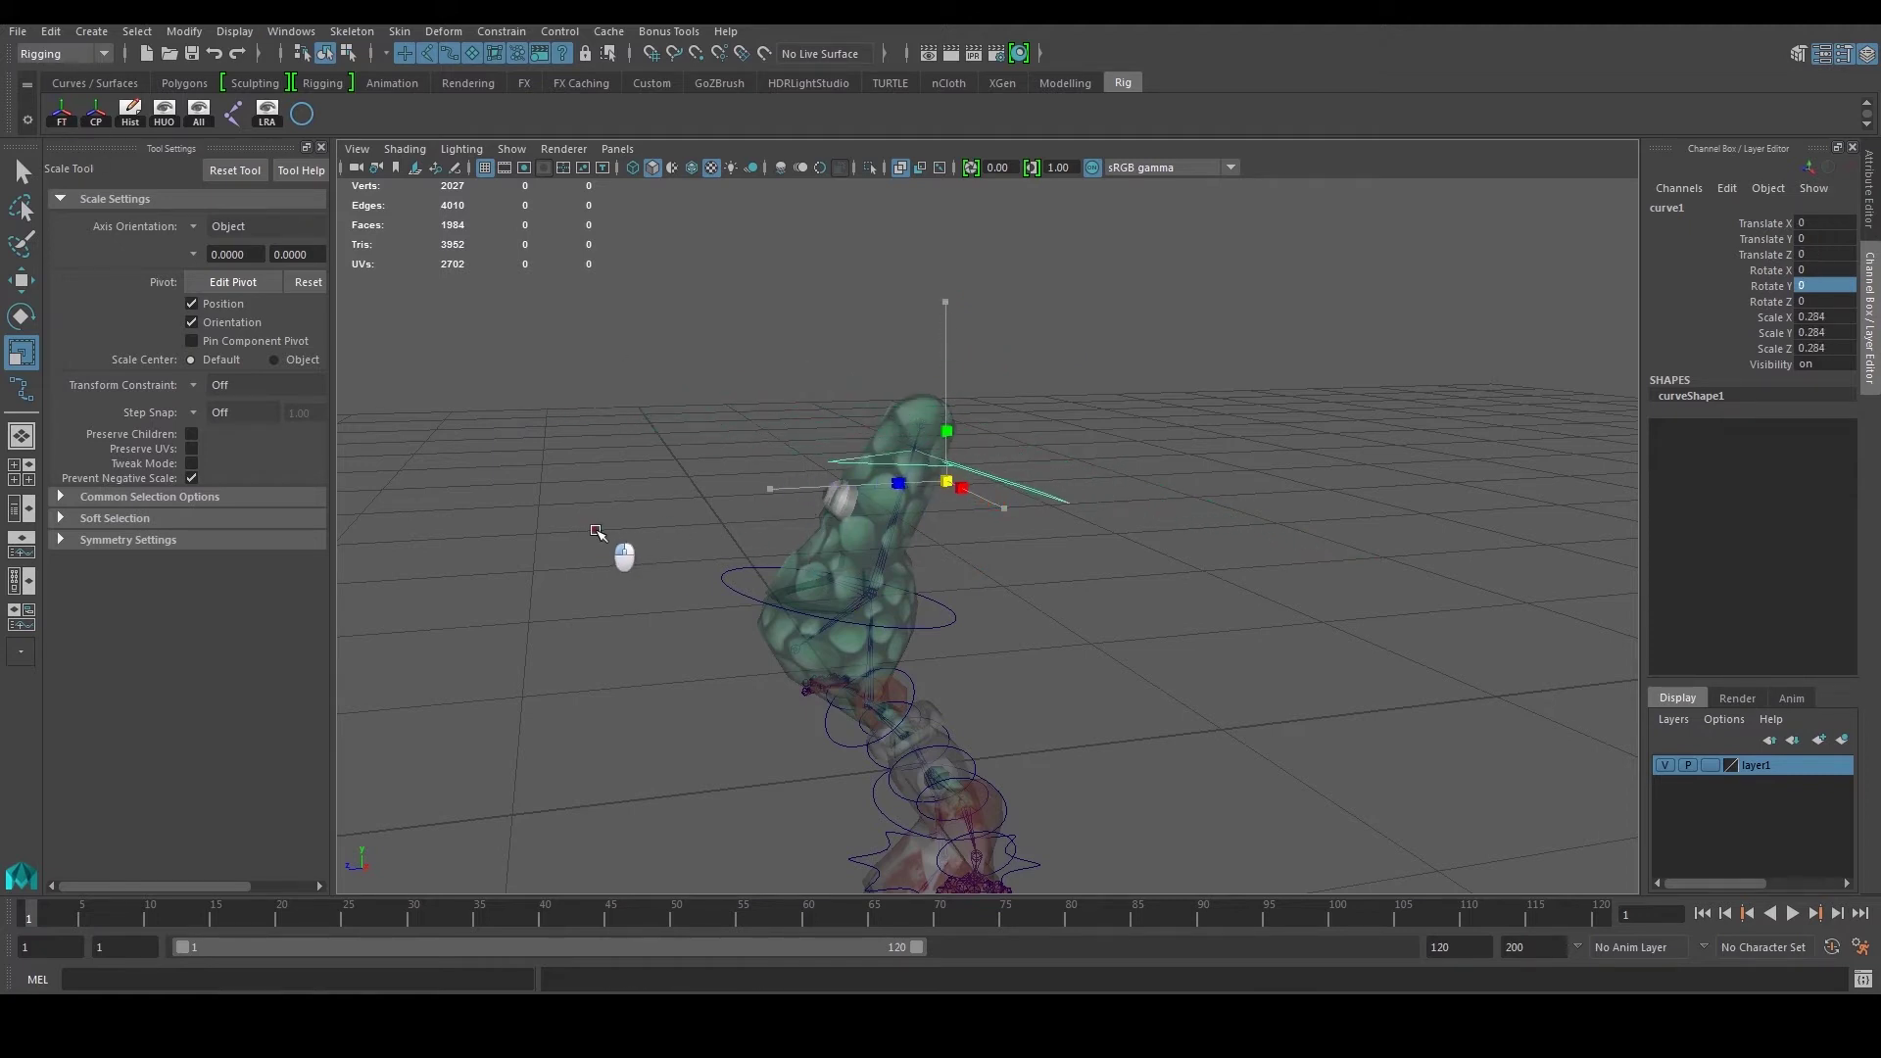
key(w)
drag(764, 490, 588, 510)
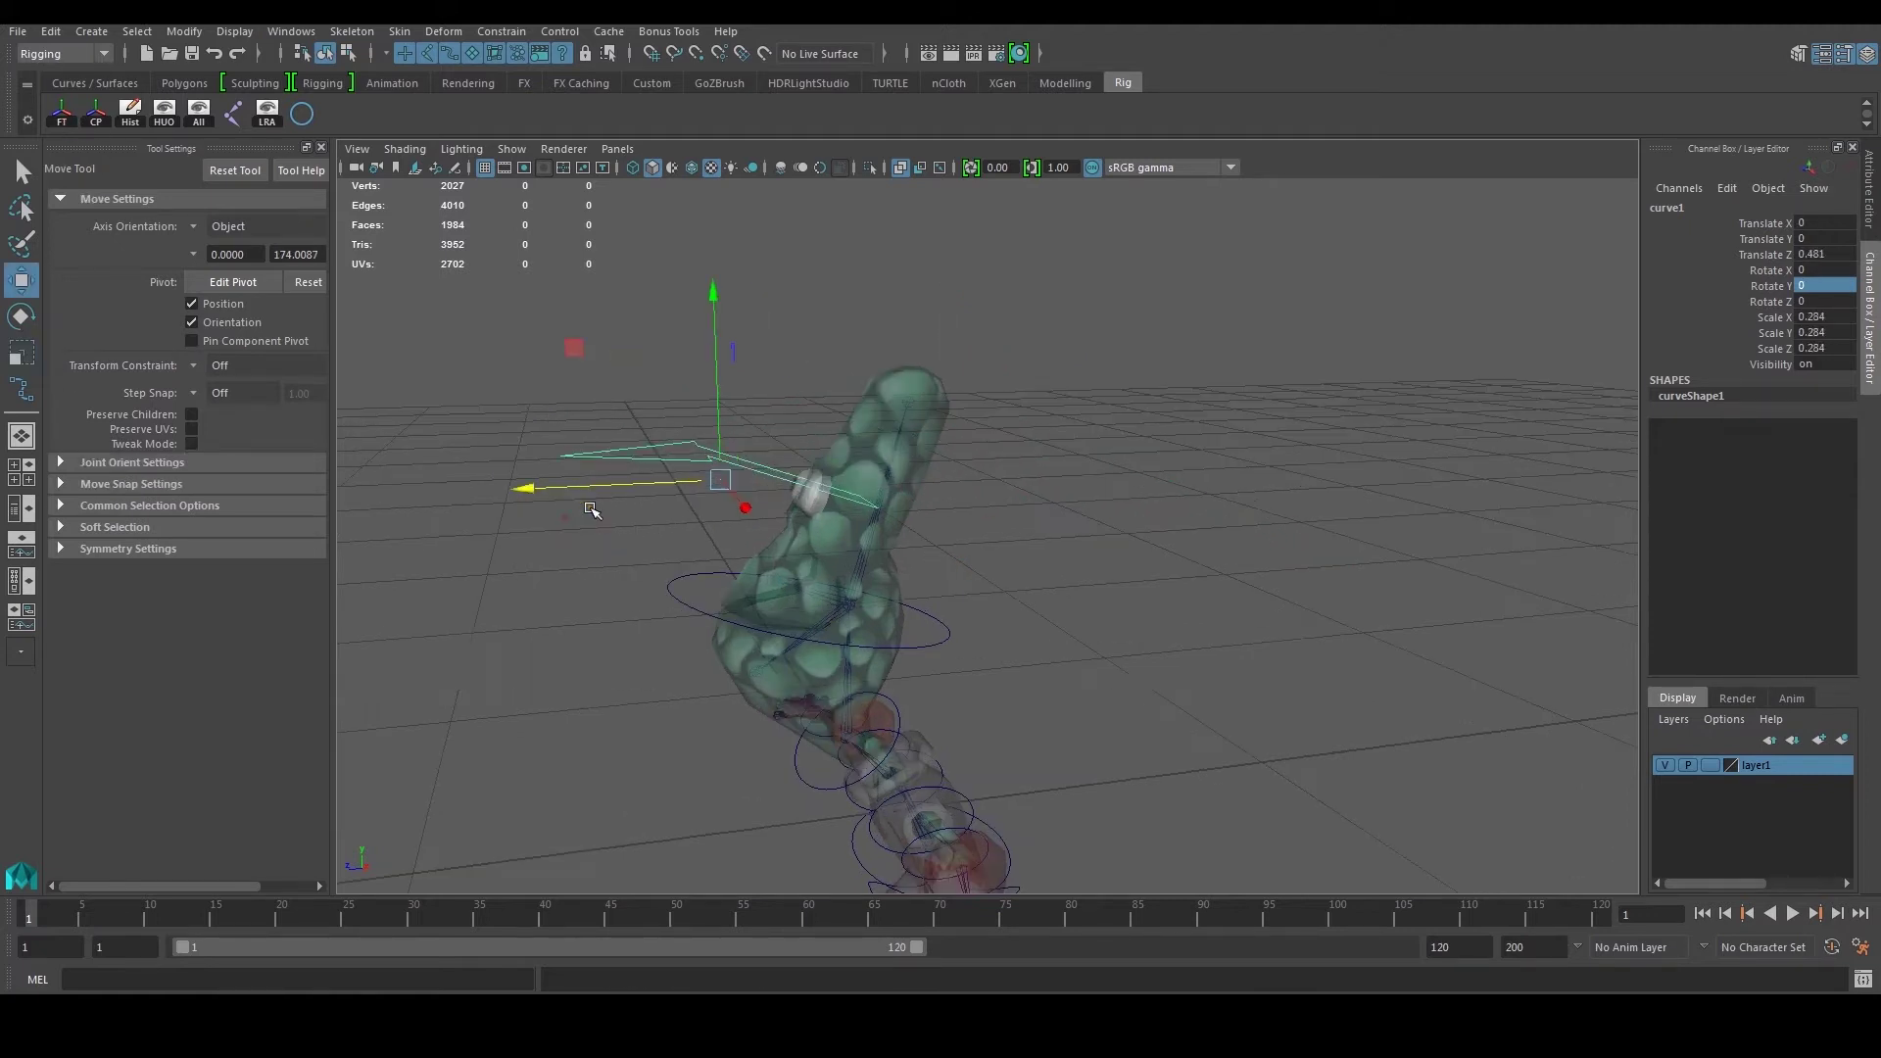
key(e)
drag(620, 340, 592, 512)
key(r)
key(w)
scroll(634, 484, up, 3)
drag(555, 432, 1175, 470)
Step: Tilt the arrow in front of the face to a Rotate X of about 54.8
key(e)
drag(1323, 442, 1242, 359)
alt+drag(1229, 549, 1264, 508)
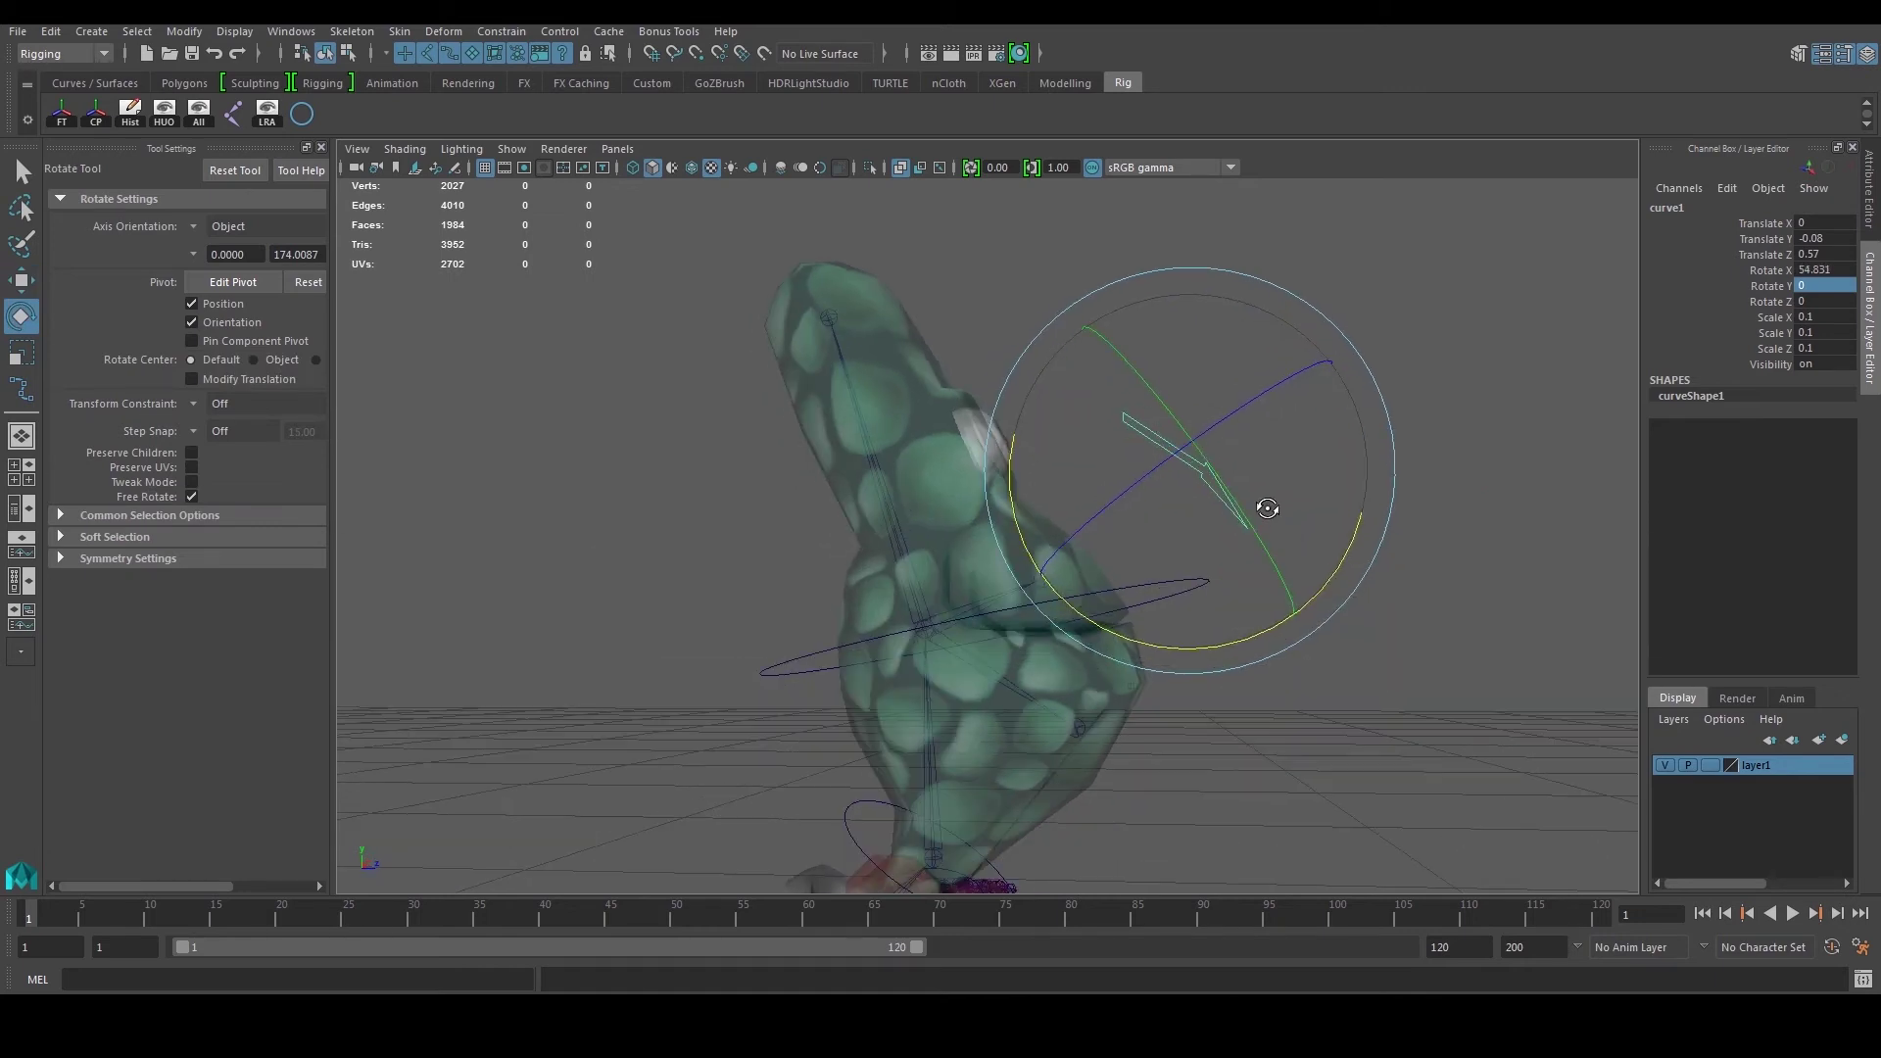
alt+middle_drag(1264, 509, 1176, 482)
scroll(1179, 483, up, 3)
key(w)
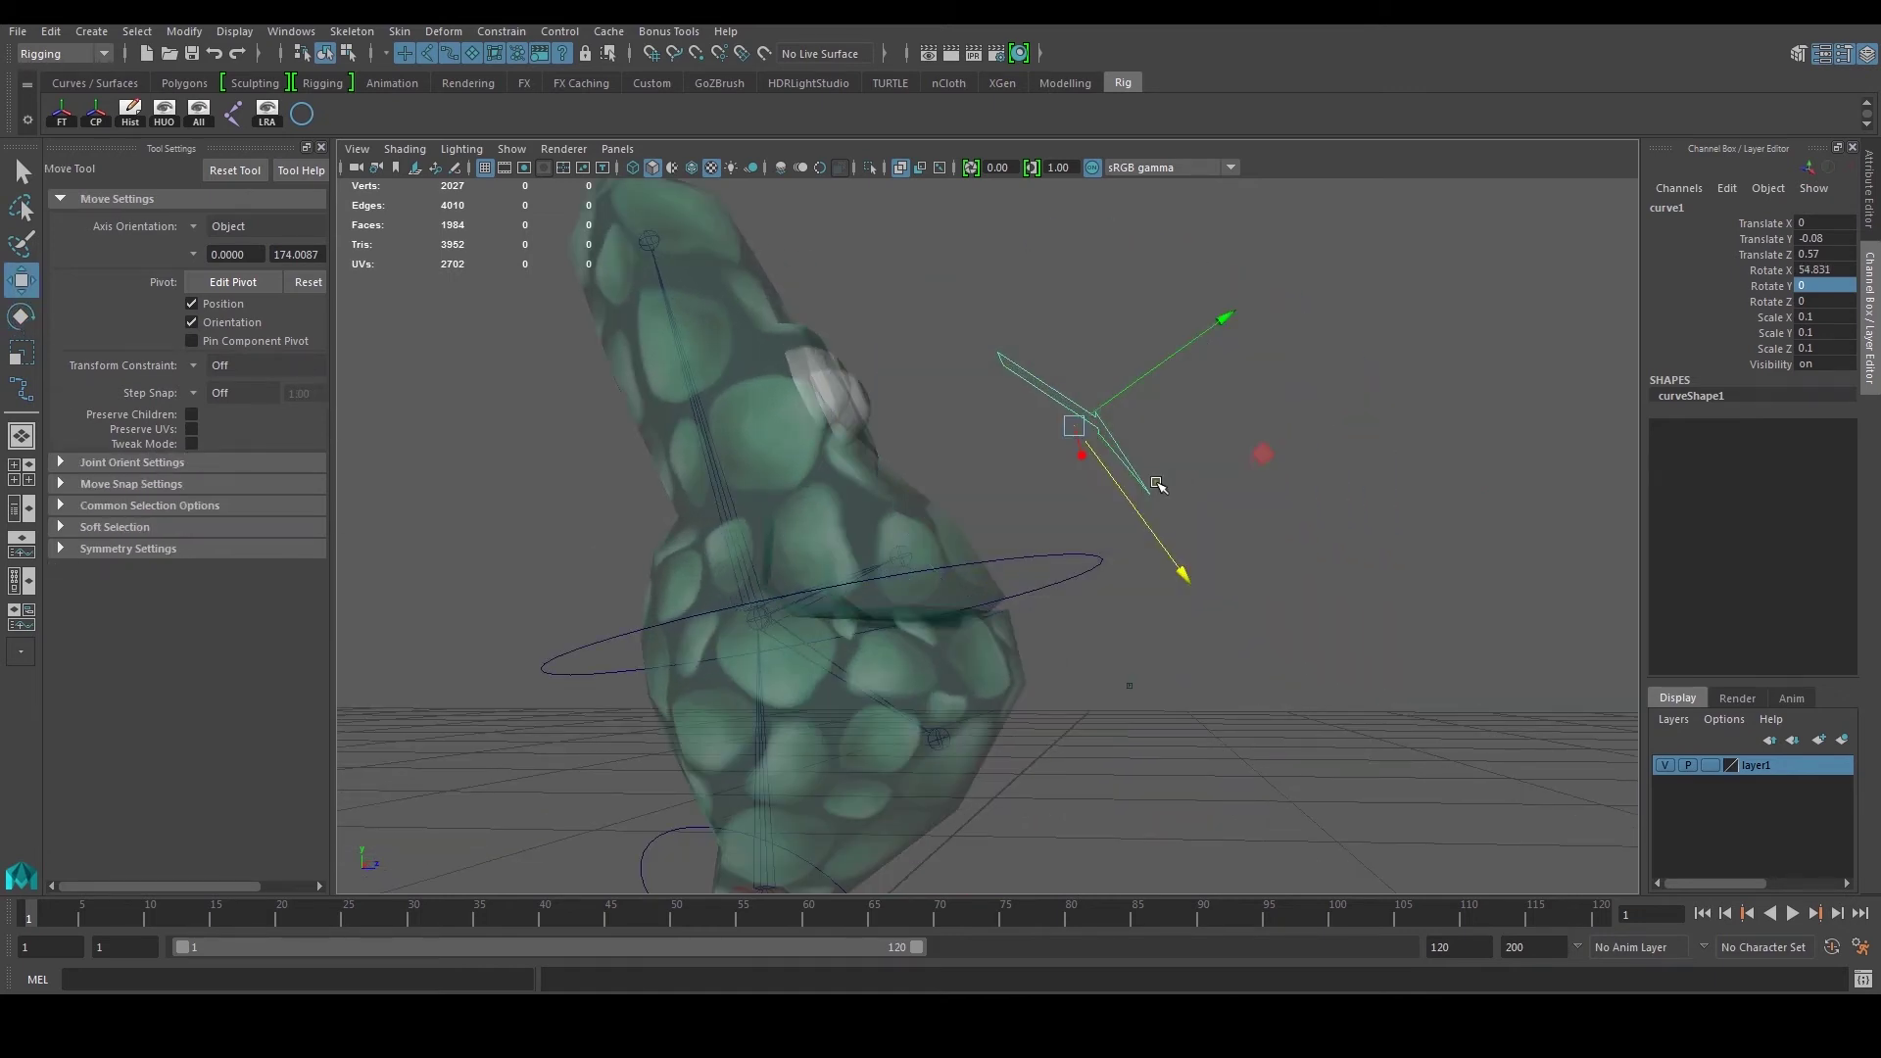
alt+drag(1157, 484, 1167, 520)
Step: Duplicate the arrow curve and mirror the copy with a Scale Z of -0.1
key(ctrl+d)
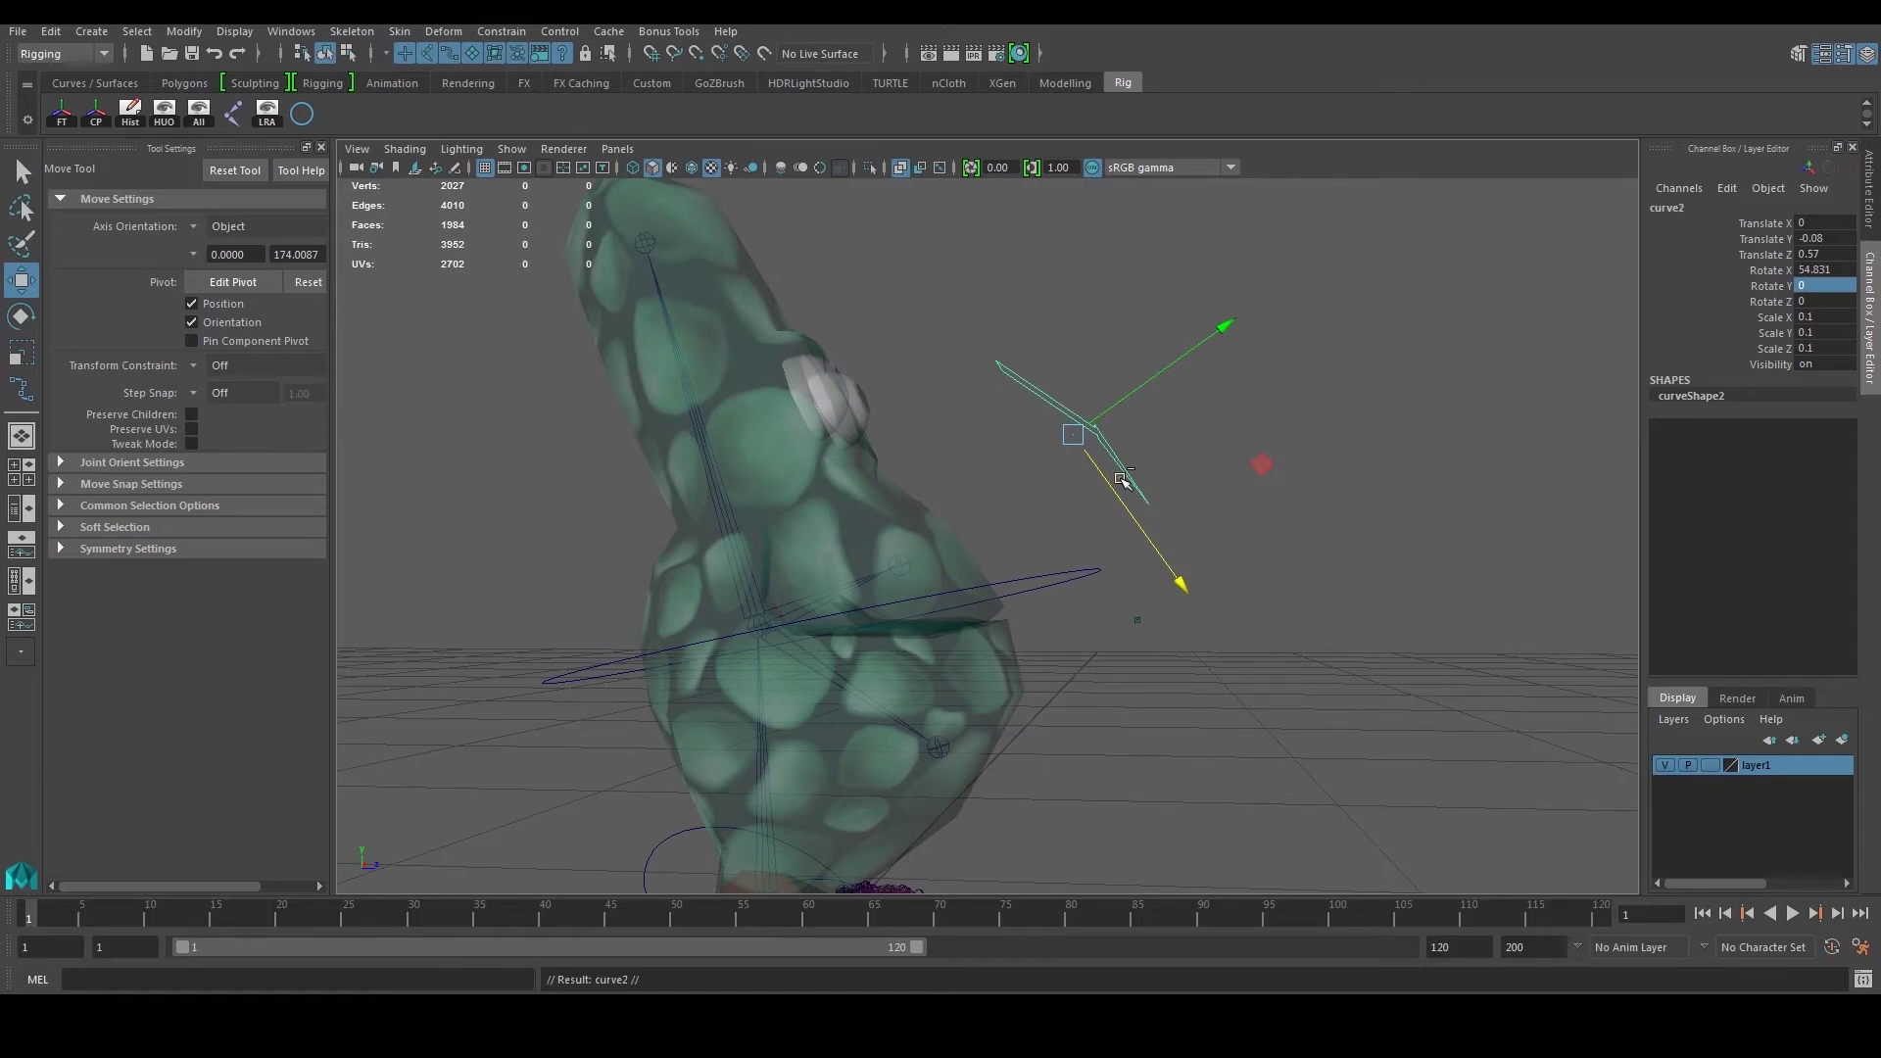
double_click(1811, 348)
text(-0.1)
key(Return)
Step: Place the copied arrow in front of the lower jaw at about Translate Y -0.438, Z 0.589 and Rotate X 116.9
alt+drag(1126, 291, 999, 294)
alt+drag(957, 470, 1229, 607)
drag(1326, 468, 1254, 529)
key(e)
drag(1284, 621, 1209, 755)
key(w)
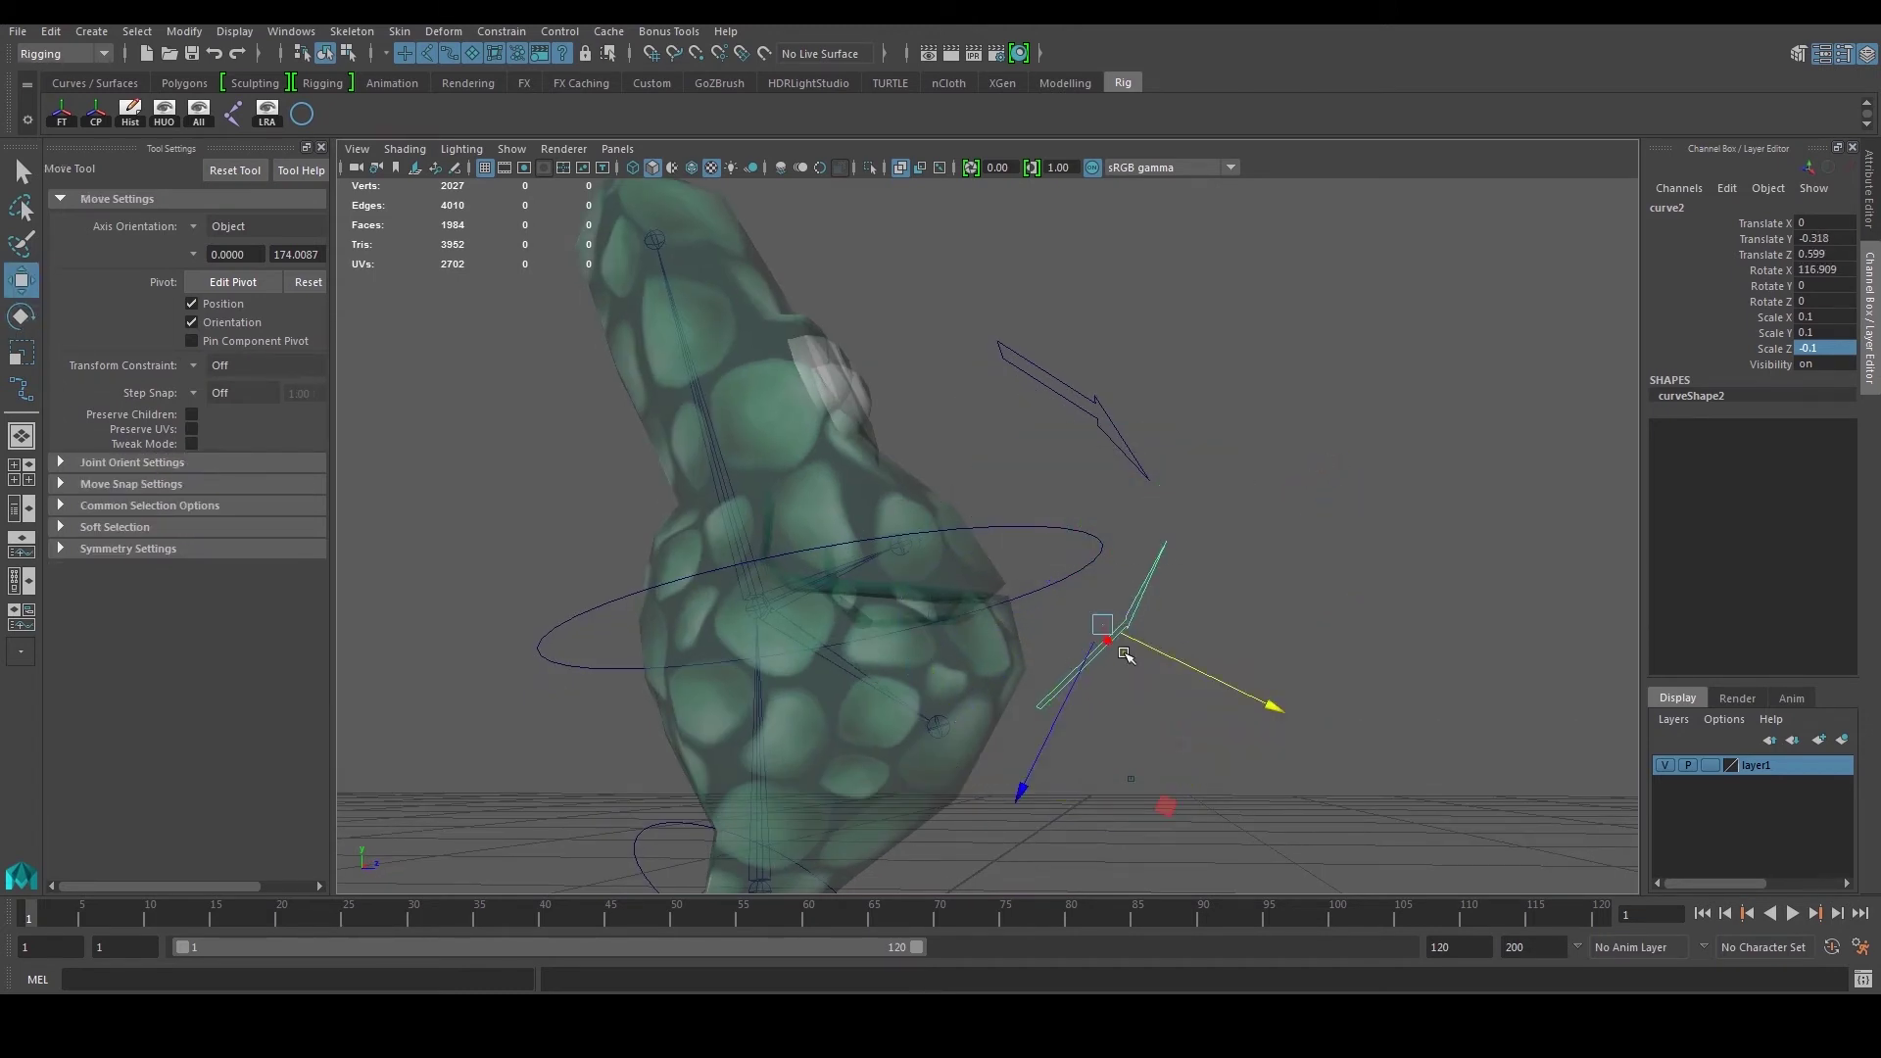
drag(1085, 689, 1025, 797)
drag(1219, 798, 722, 579)
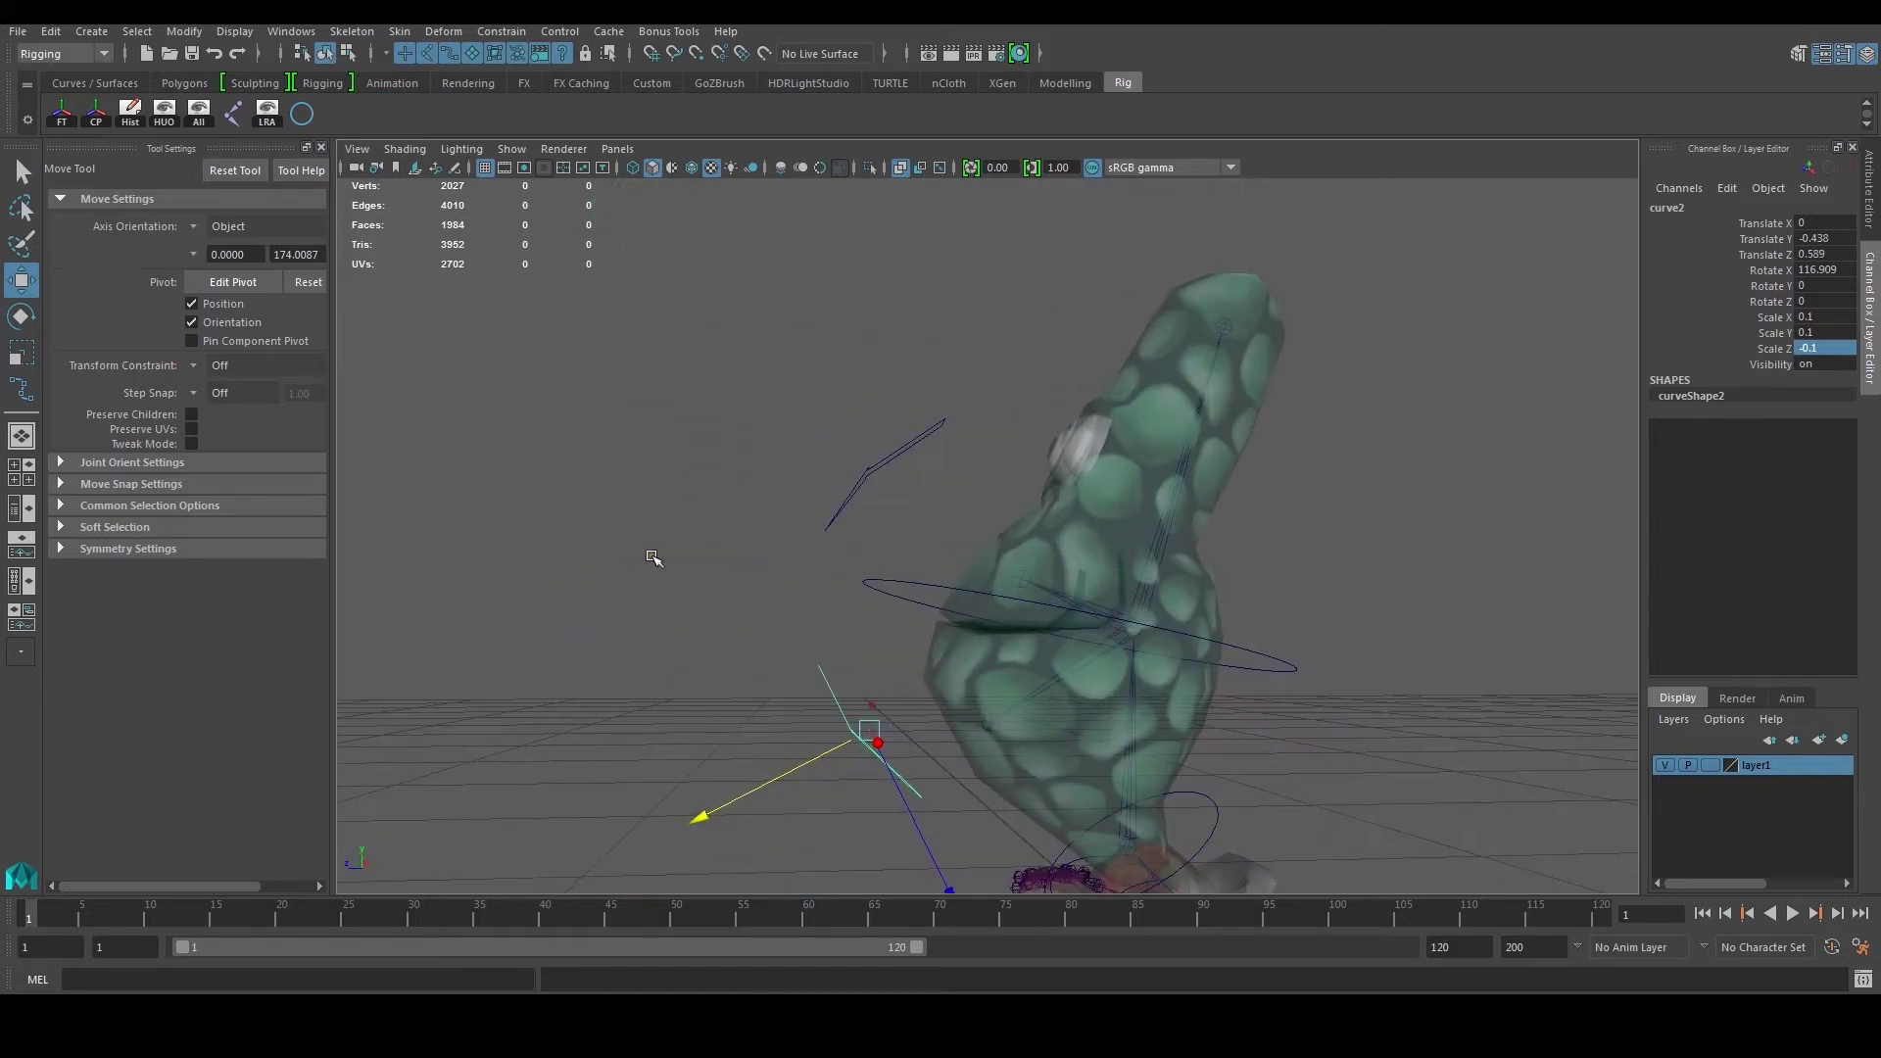
Step: Freeze the transformations of the upper and lower arrow curves
click(651, 555)
scroll(899, 591, down, 5)
alt+drag(899, 591, 1222, 576)
scroll(1084, 545, up, 3)
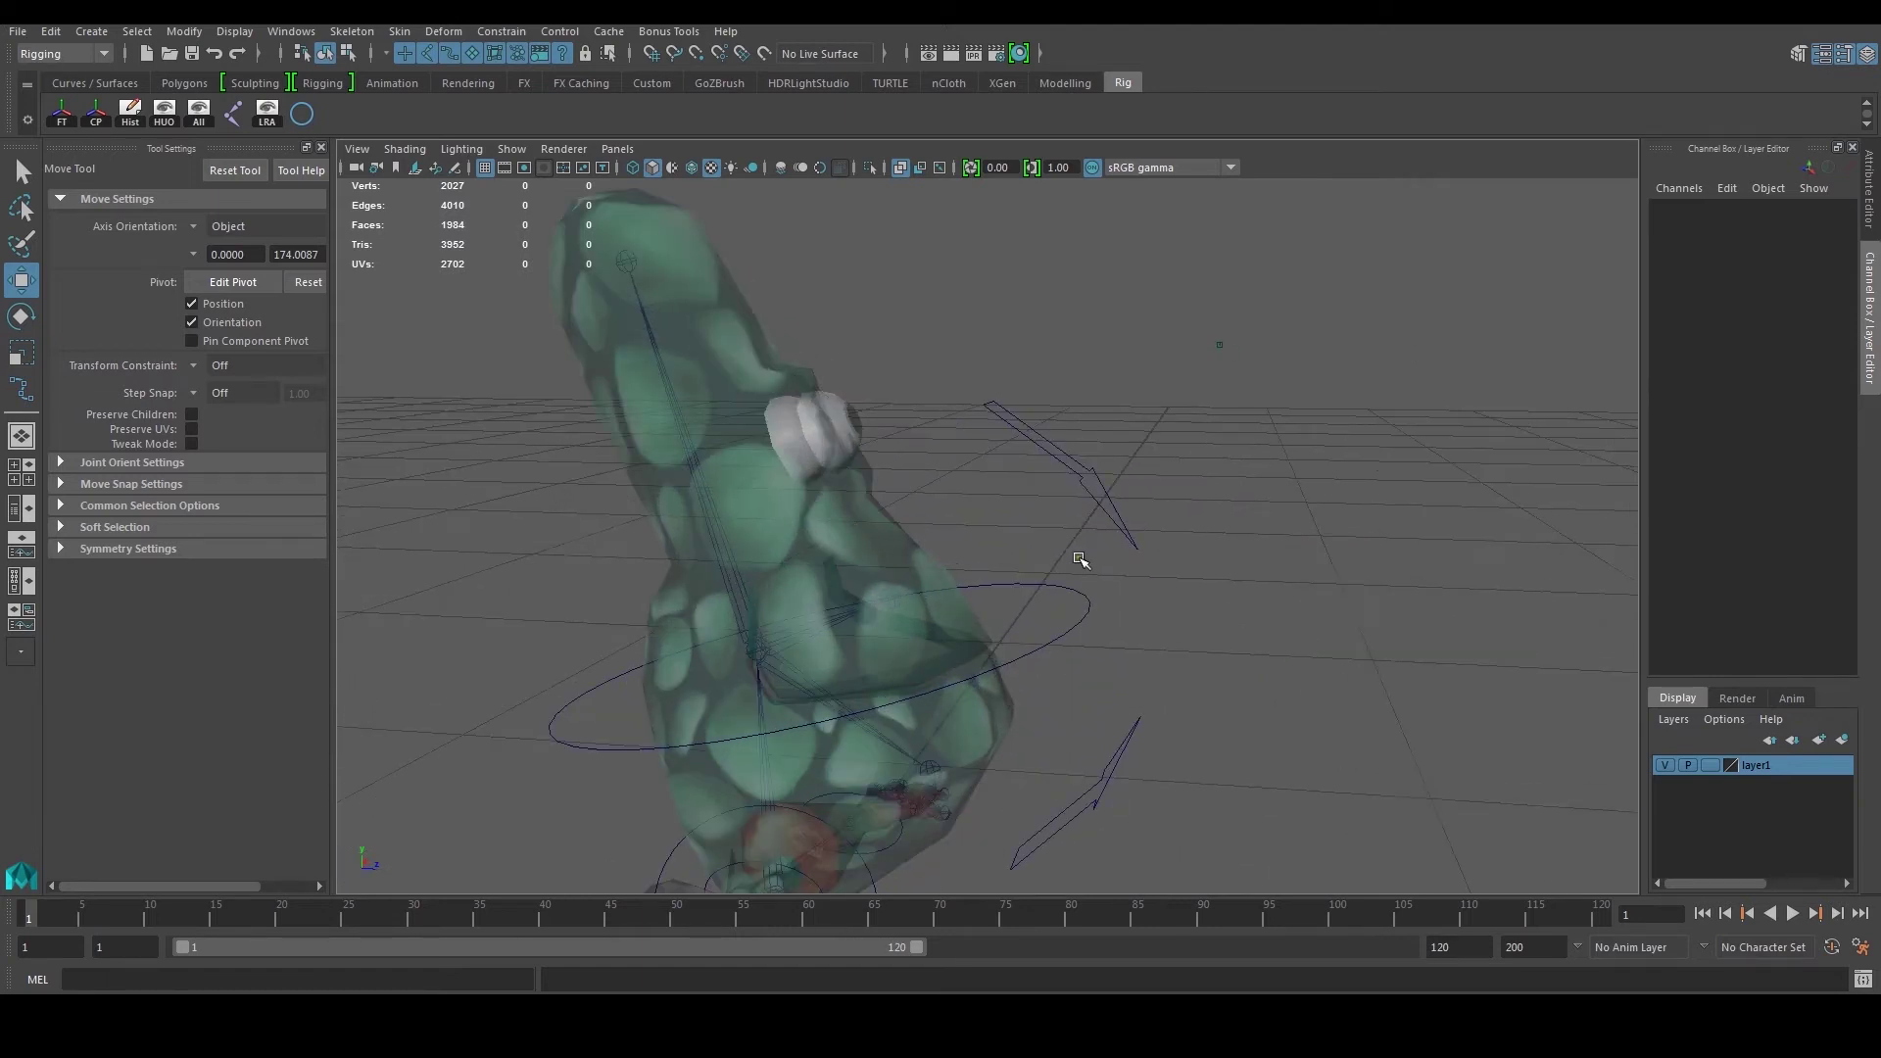
click(1073, 472)
click(61, 113)
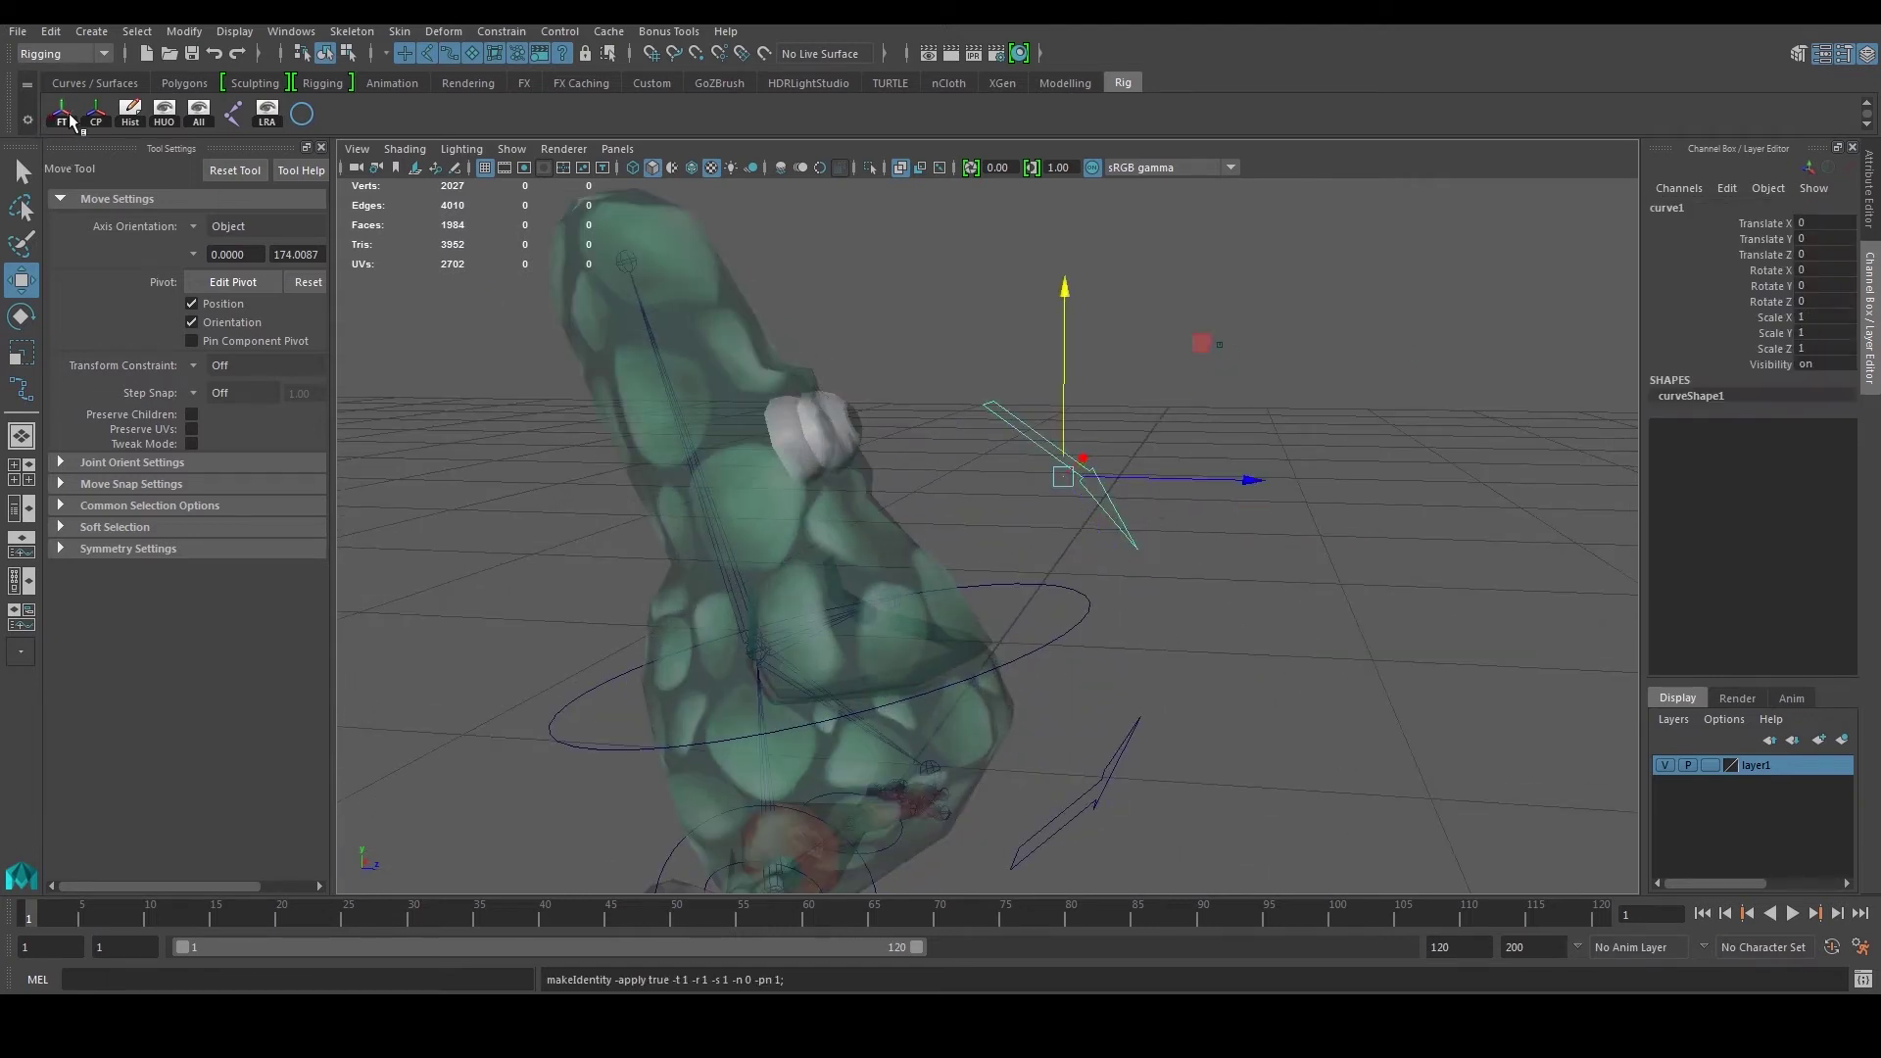
alt+drag(1137, 652, 1213, 705)
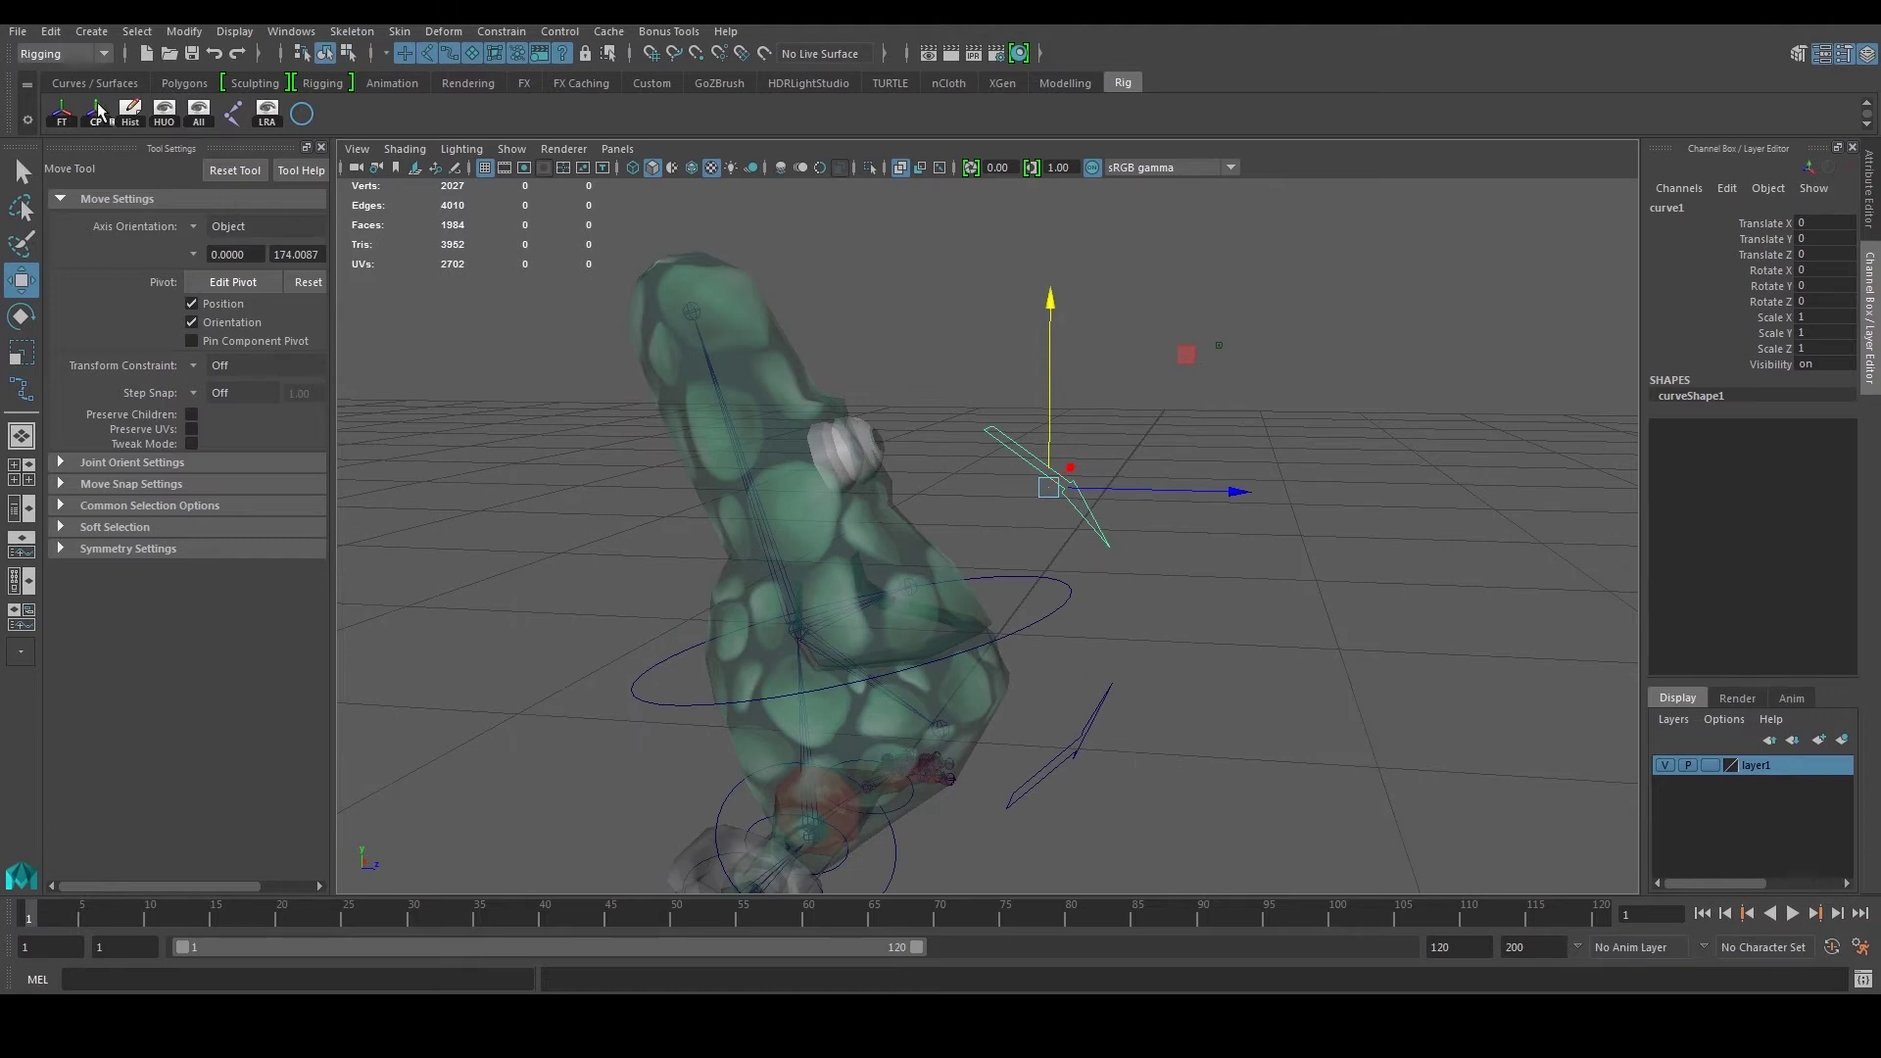
drag(1077, 697, 1146, 769)
click(61, 113)
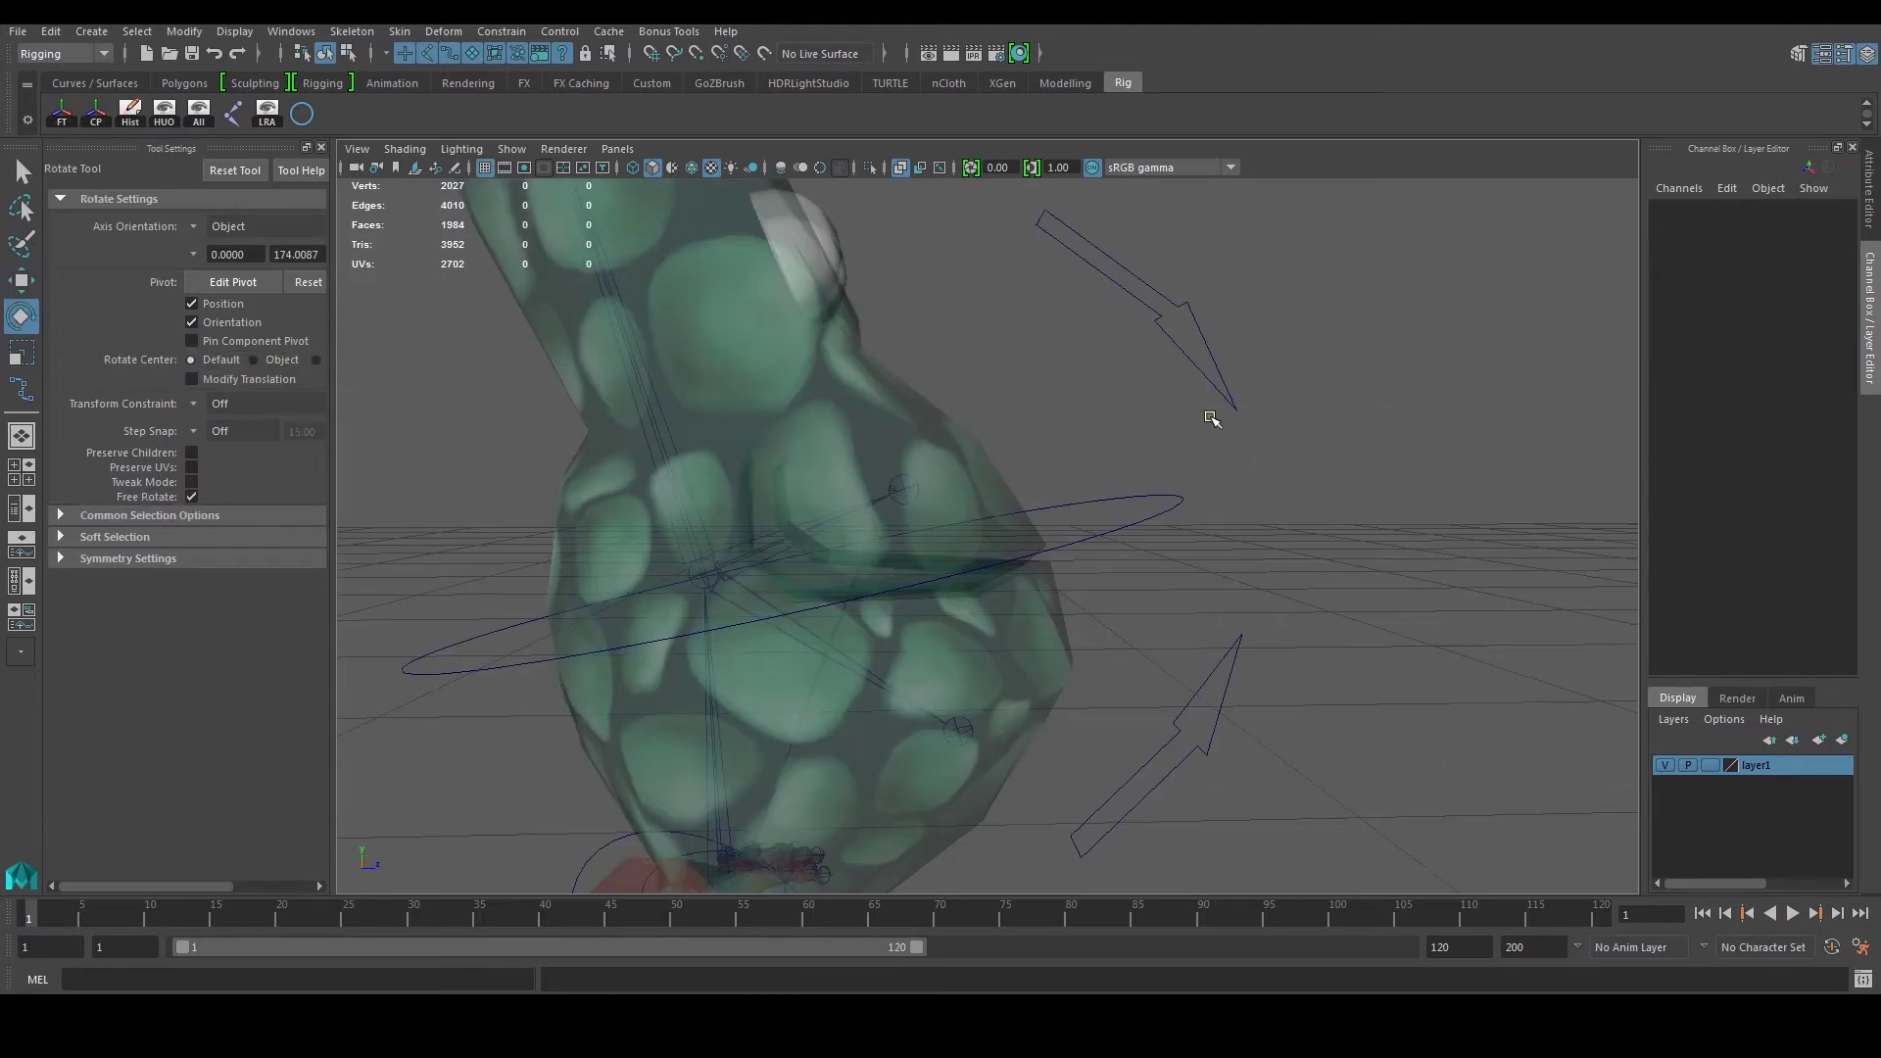
alt+drag(1212, 411, 1159, 382)
click(1175, 436)
click(1328, 642)
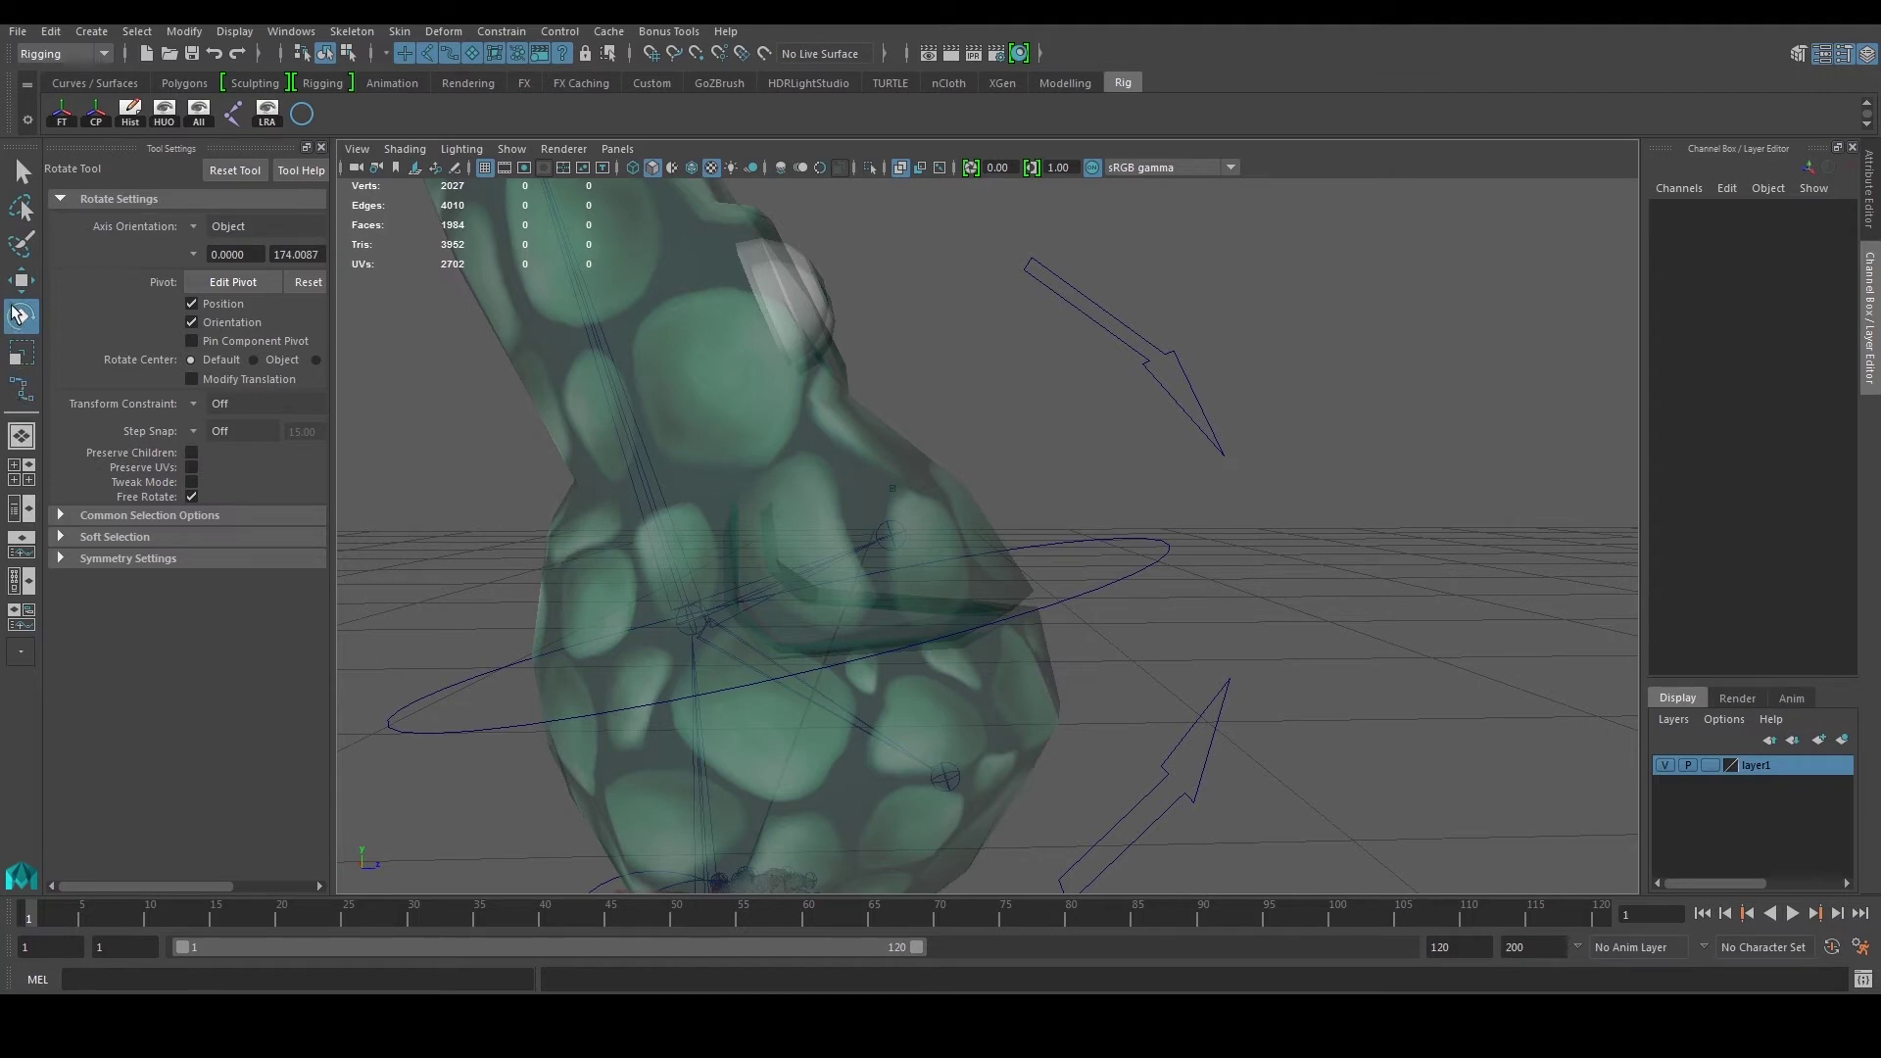
Step: In the side view, extend the upper_jaw joint with a child joint at the upper lip using the Joint Tool
click(231, 113)
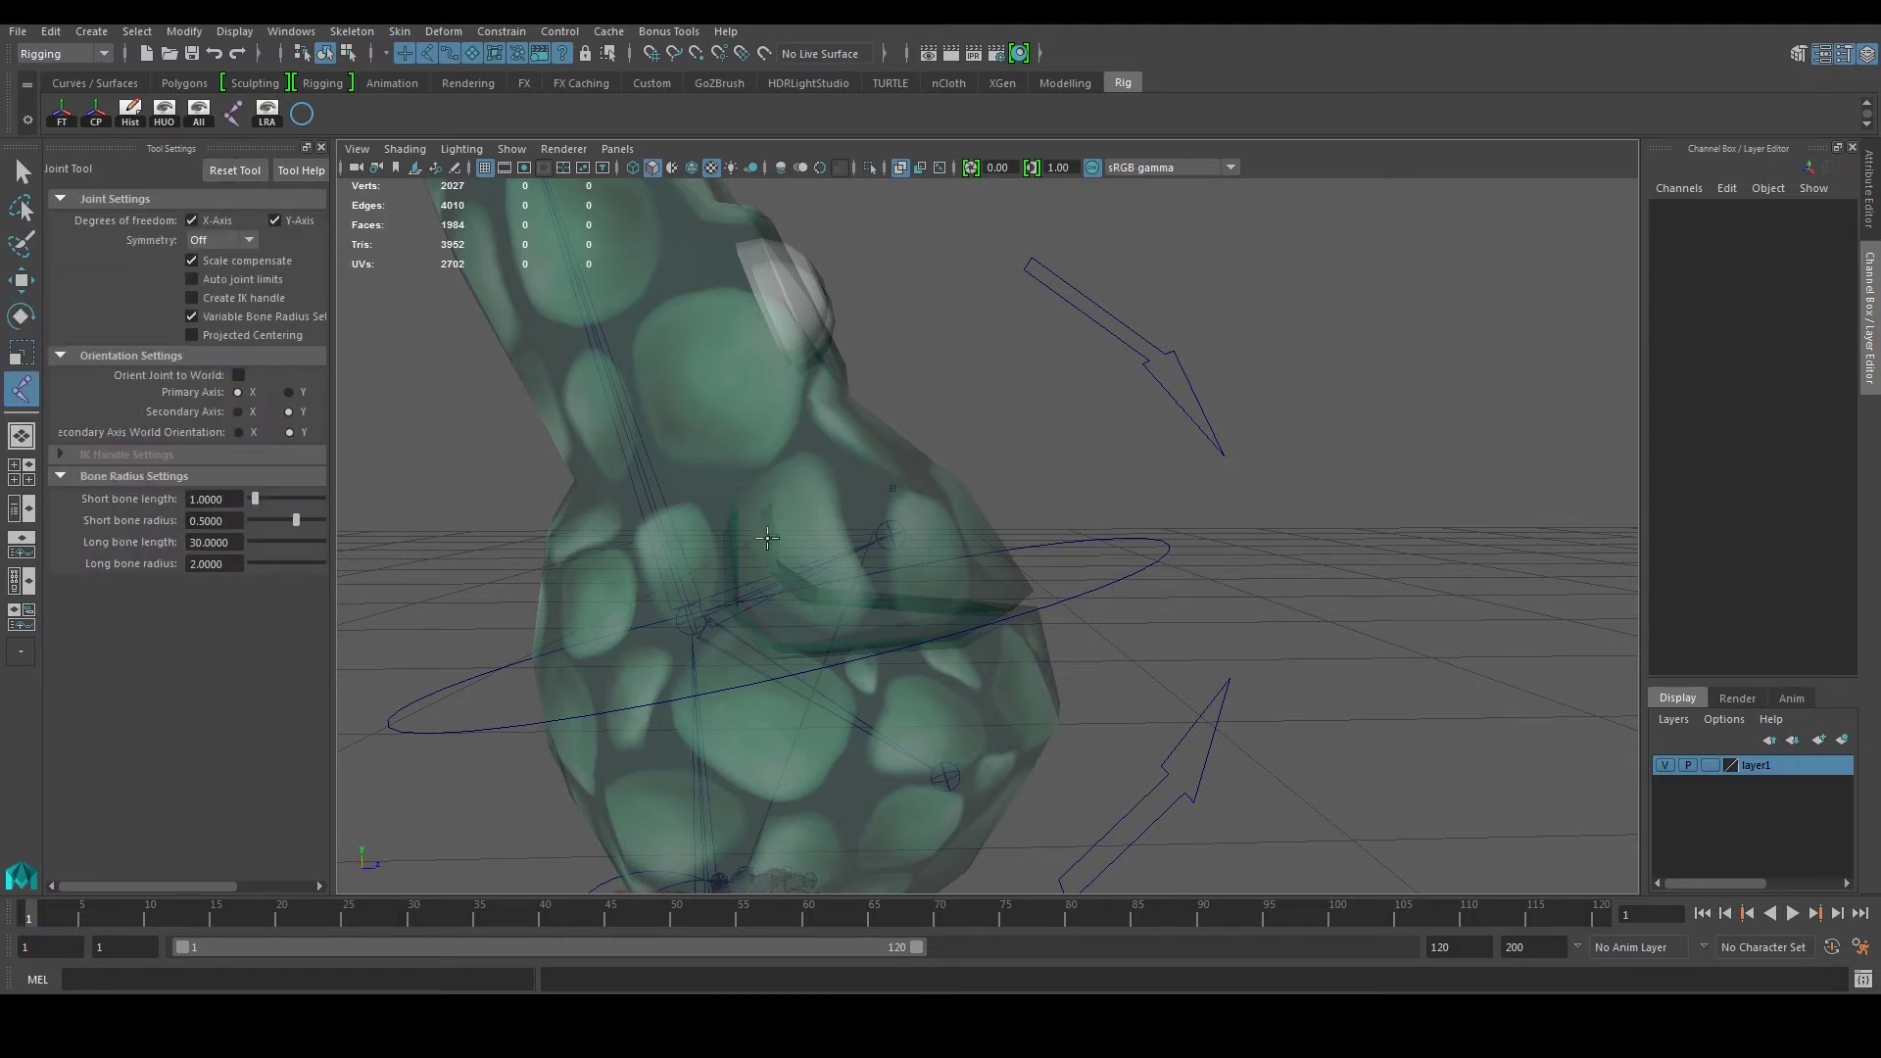
key(space)
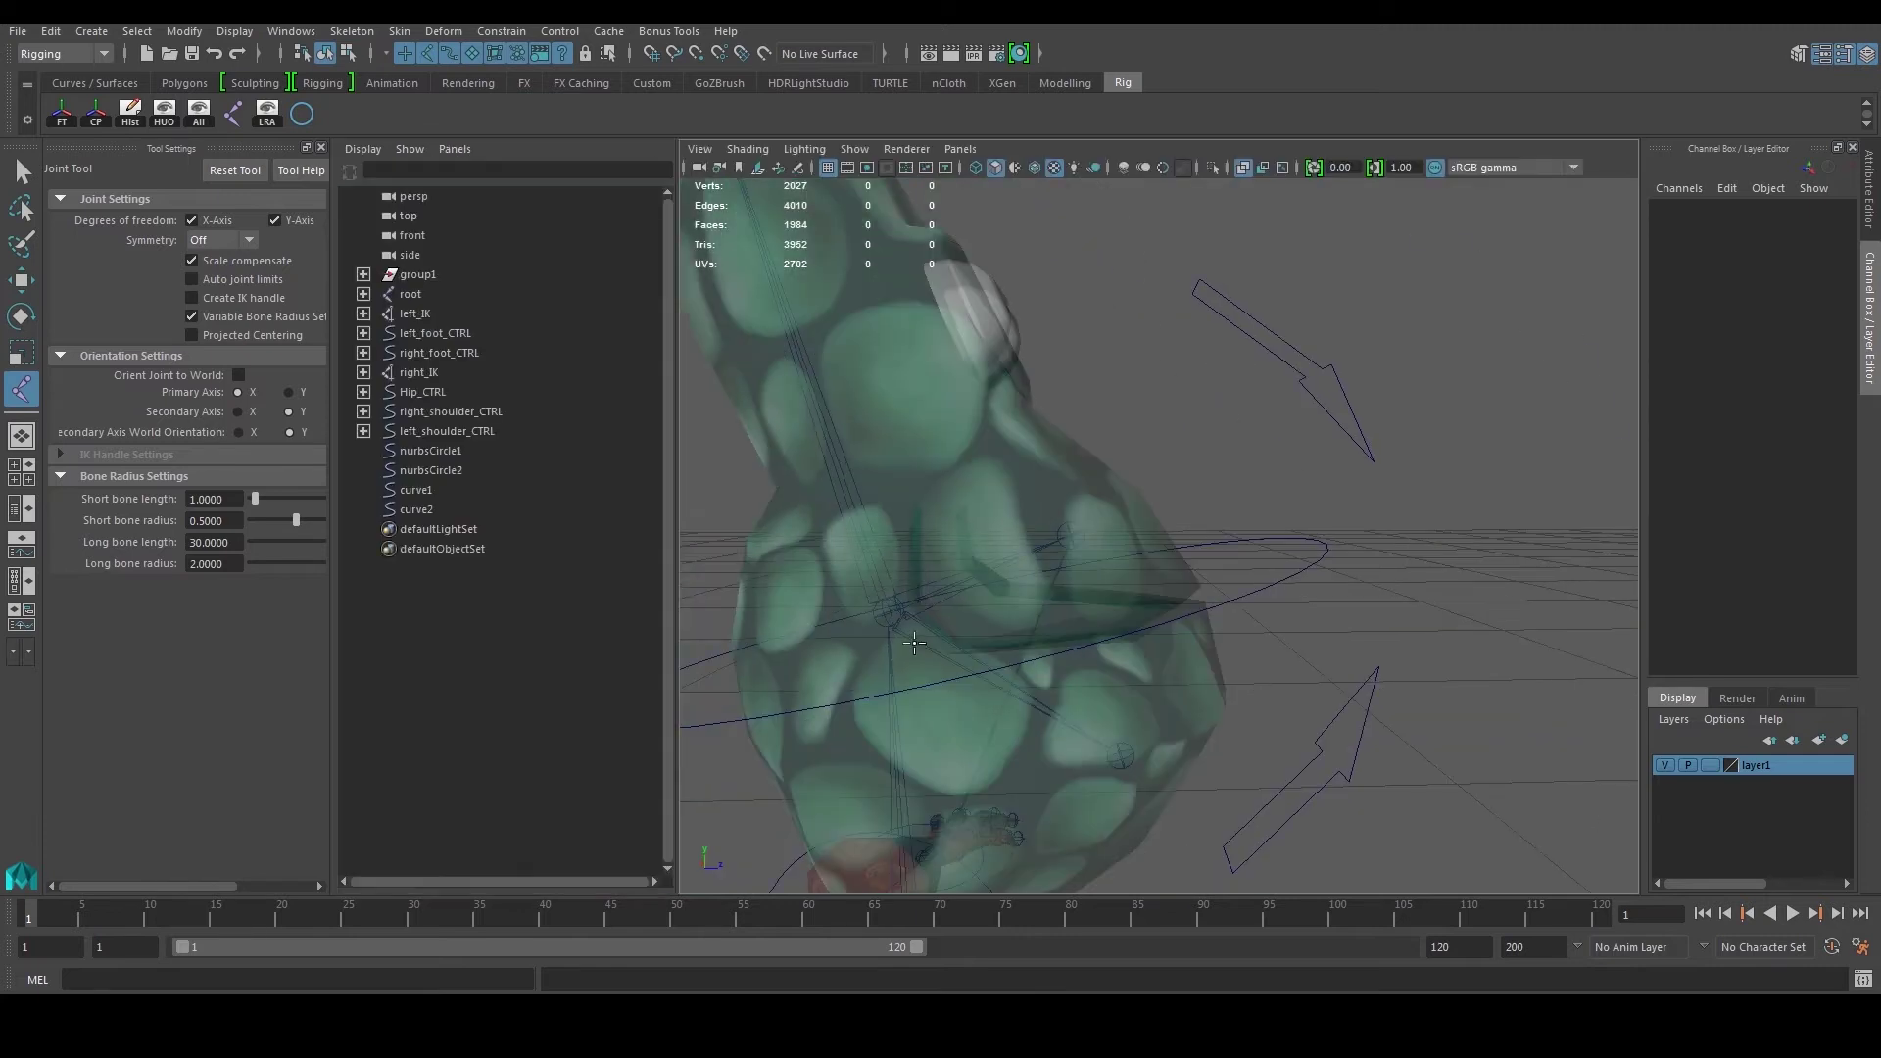
click(24, 471)
key(space)
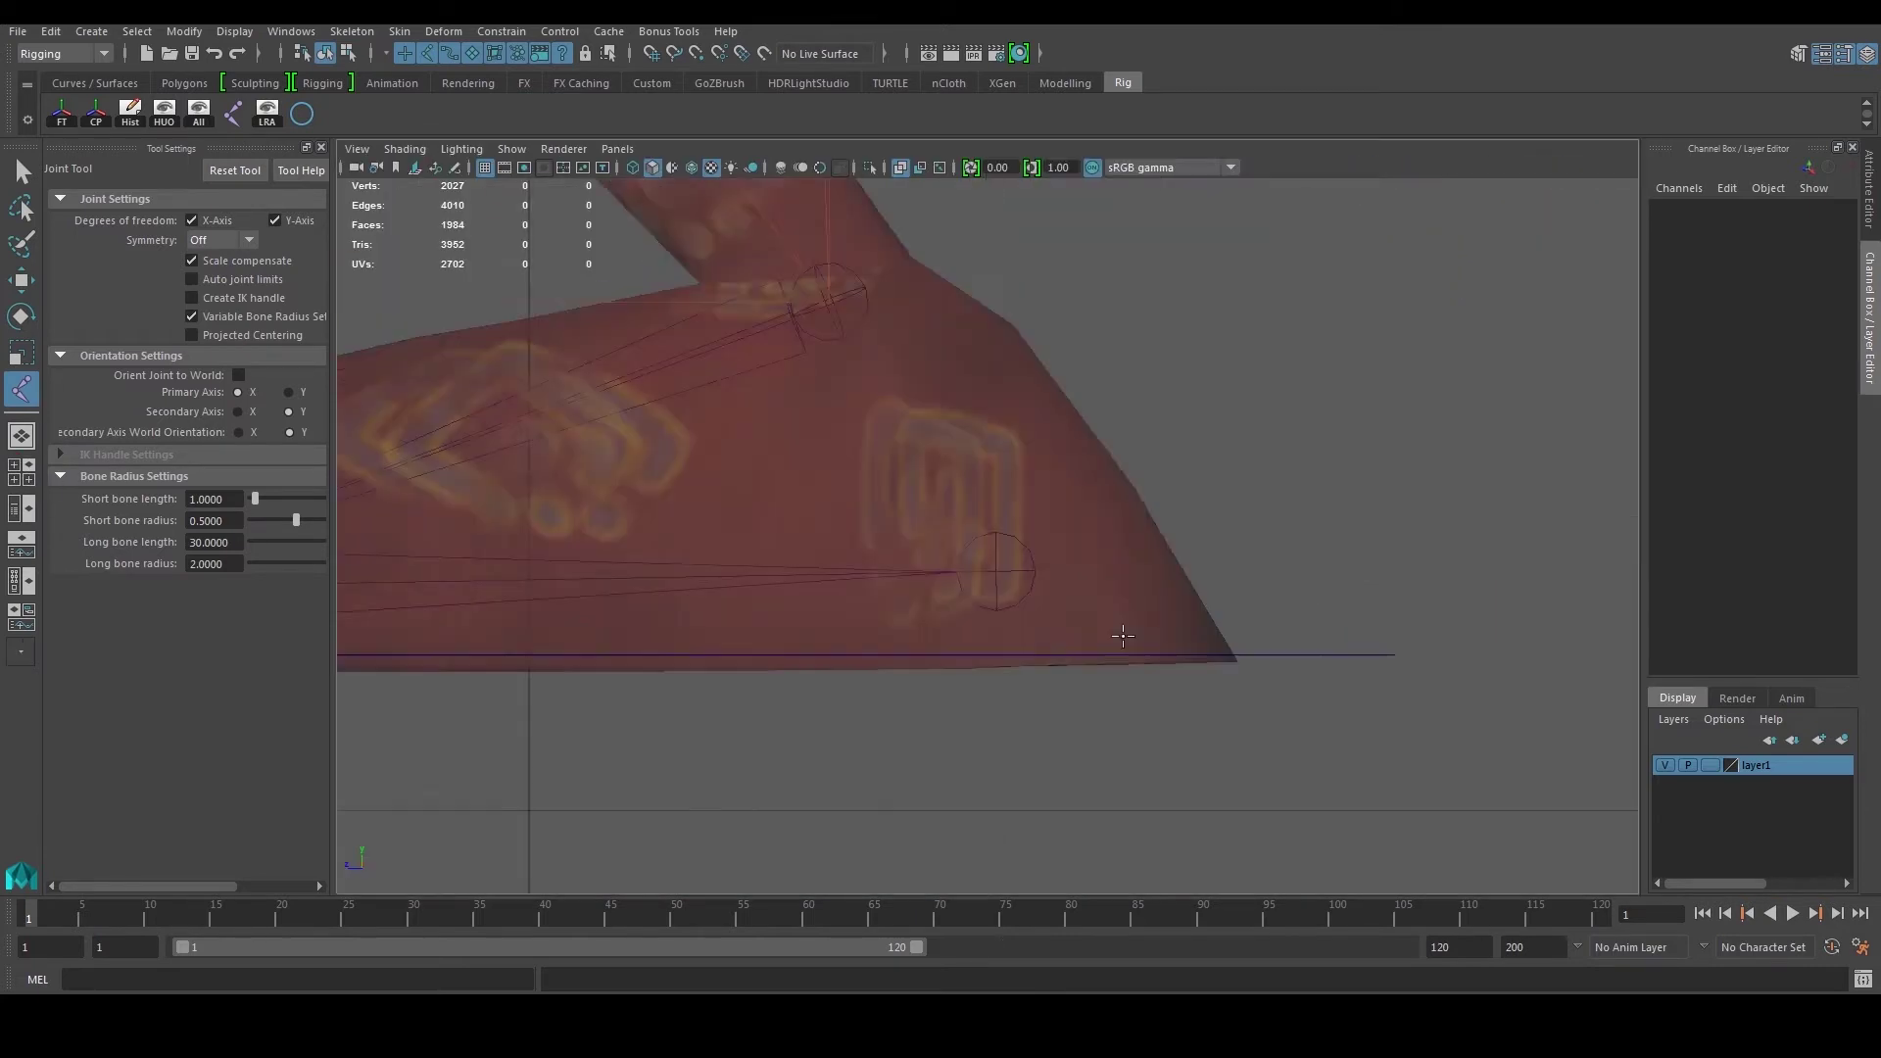
scroll(1116, 632, down, 10)
alt+middle_drag(1009, 411, 1020, 697)
scroll(1020, 698, up, 10)
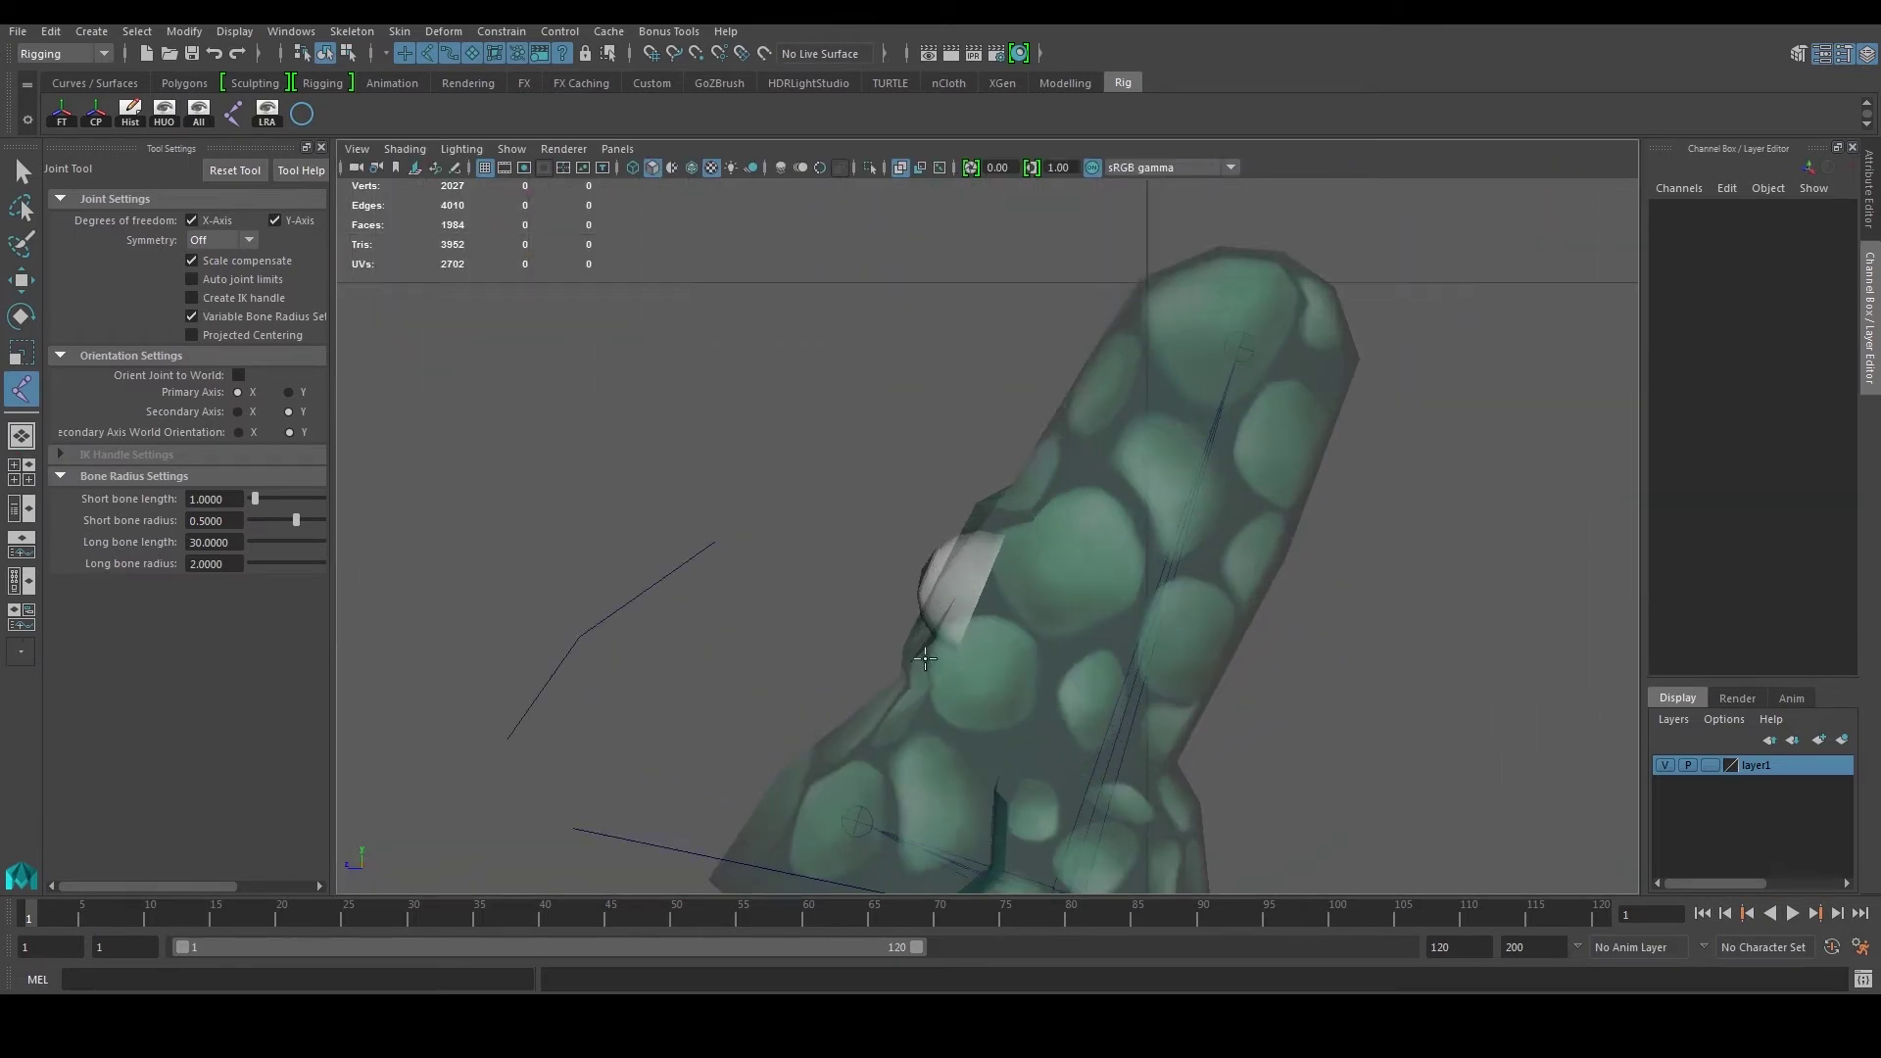
scroll(1030, 340, up, 2)
scroll(932, 522, up, 2)
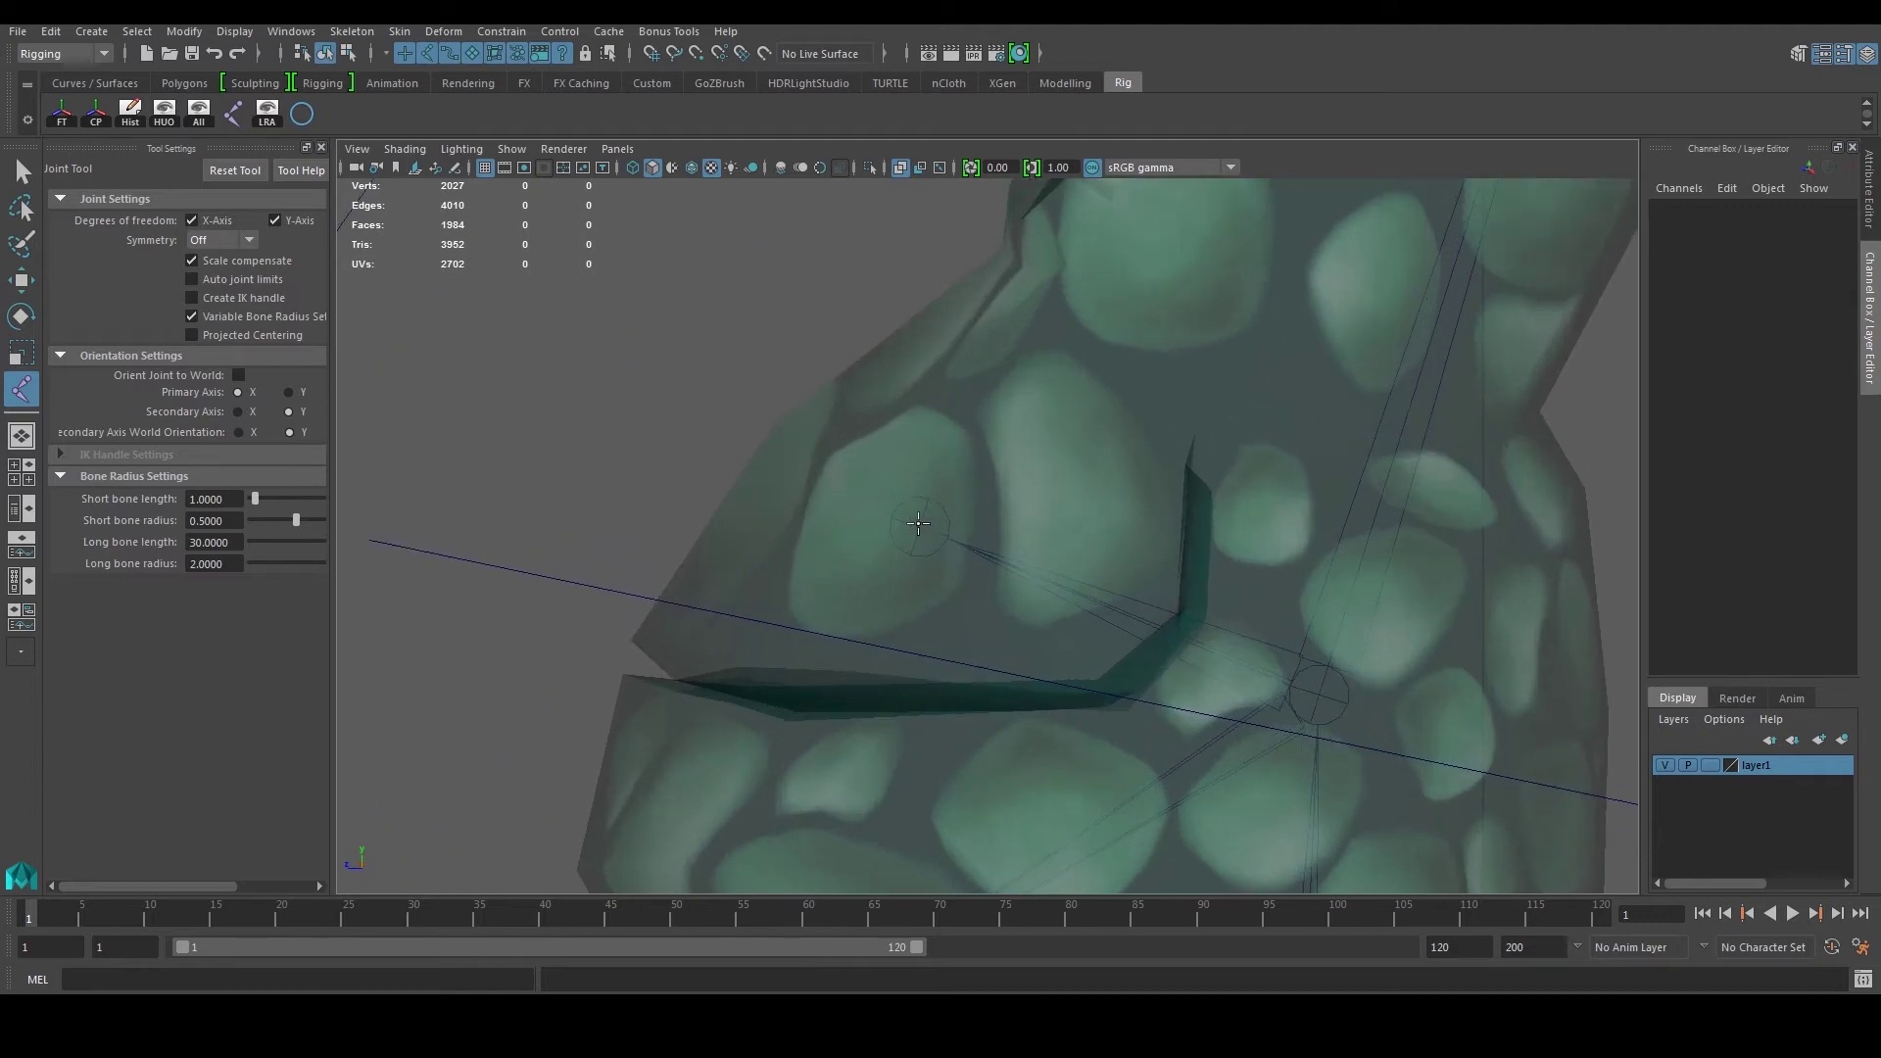
click(926, 530)
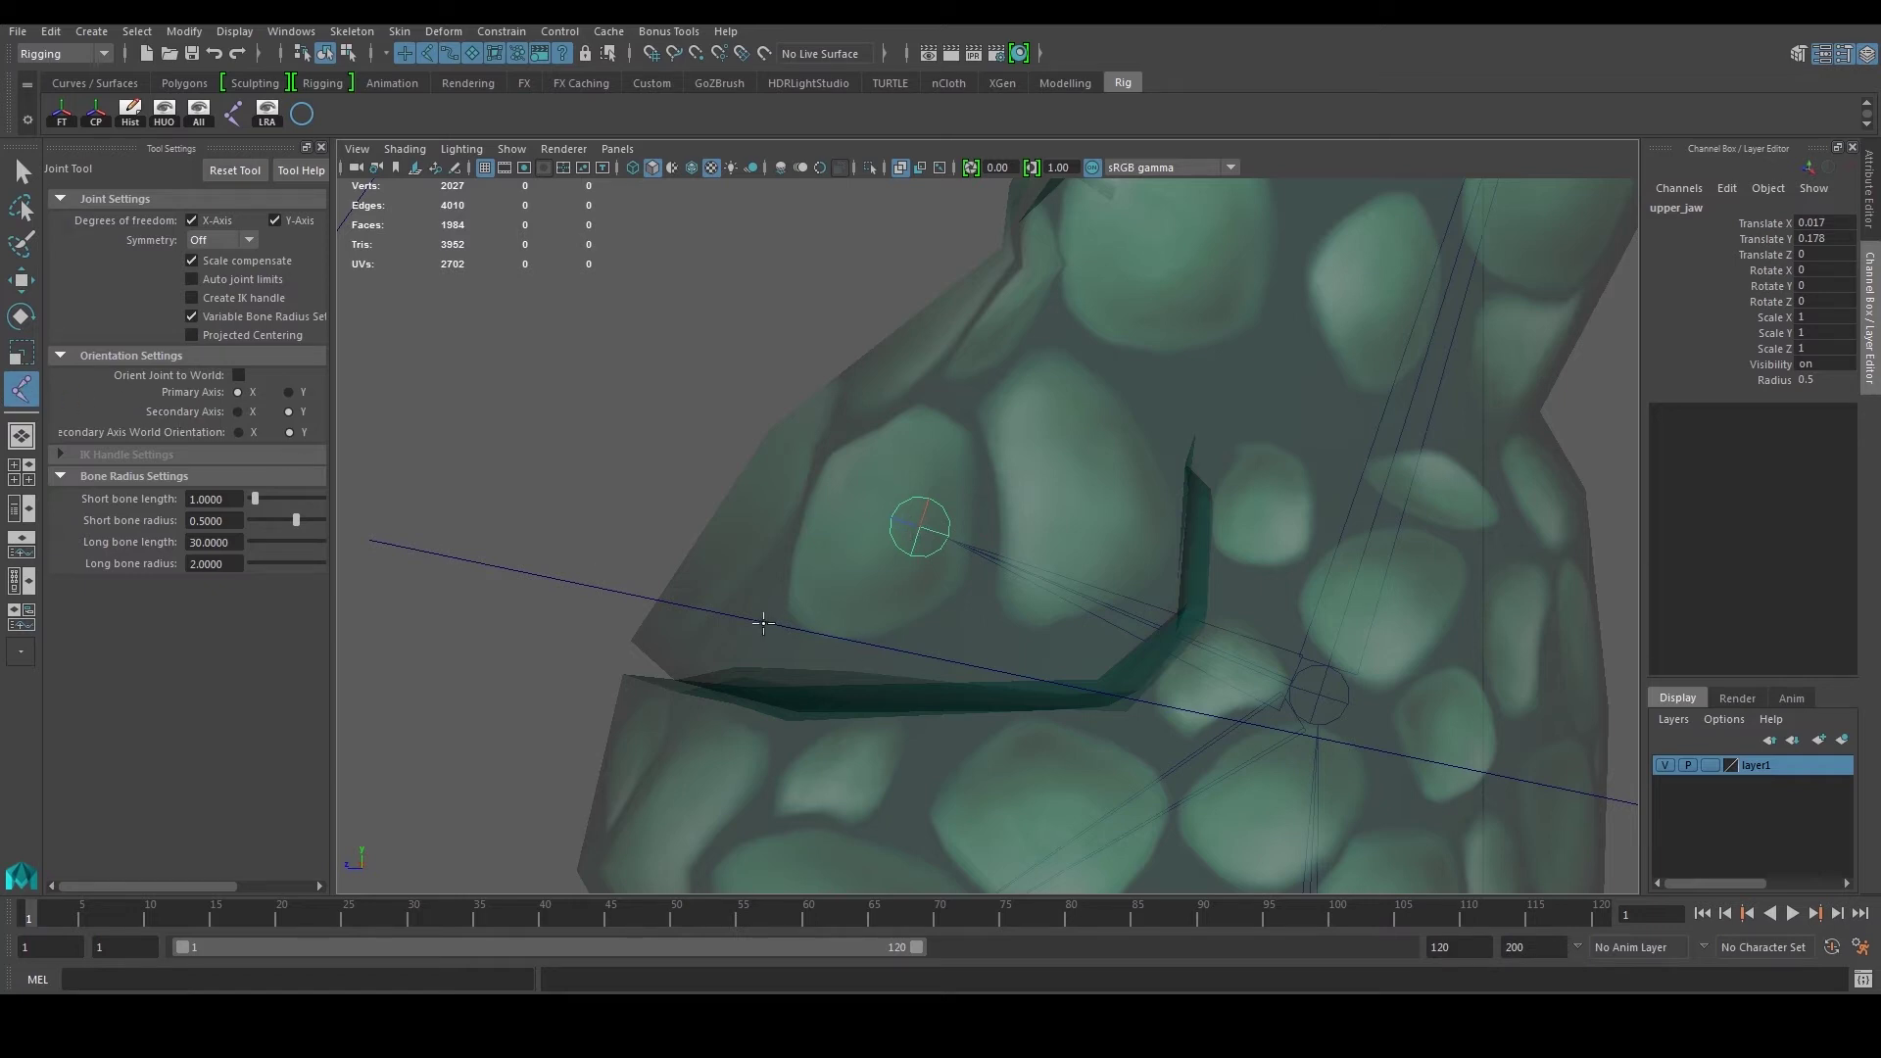
click(732, 620)
key(w)
Step: Extend the lowe_jaw joint with a child joint at the lower lip
alt+middle_drag(879, 670, 877, 424)
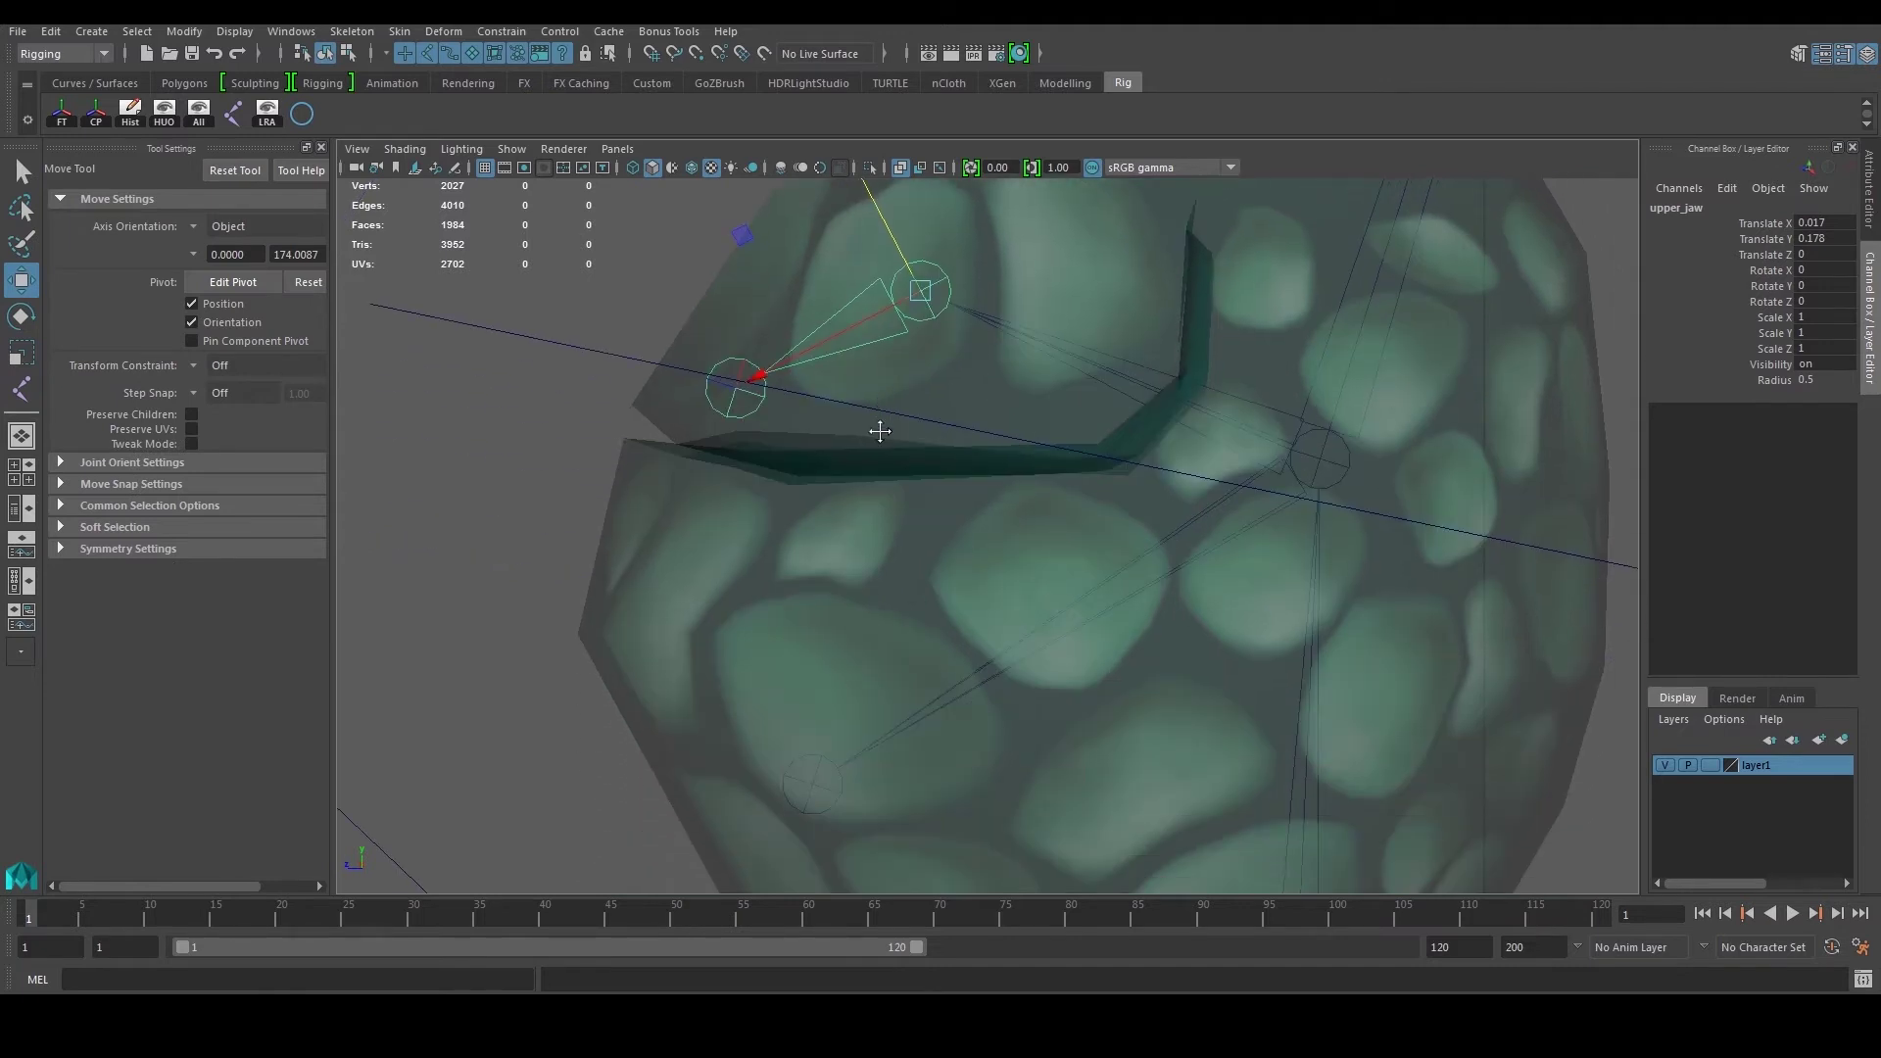
key(y)
click(815, 781)
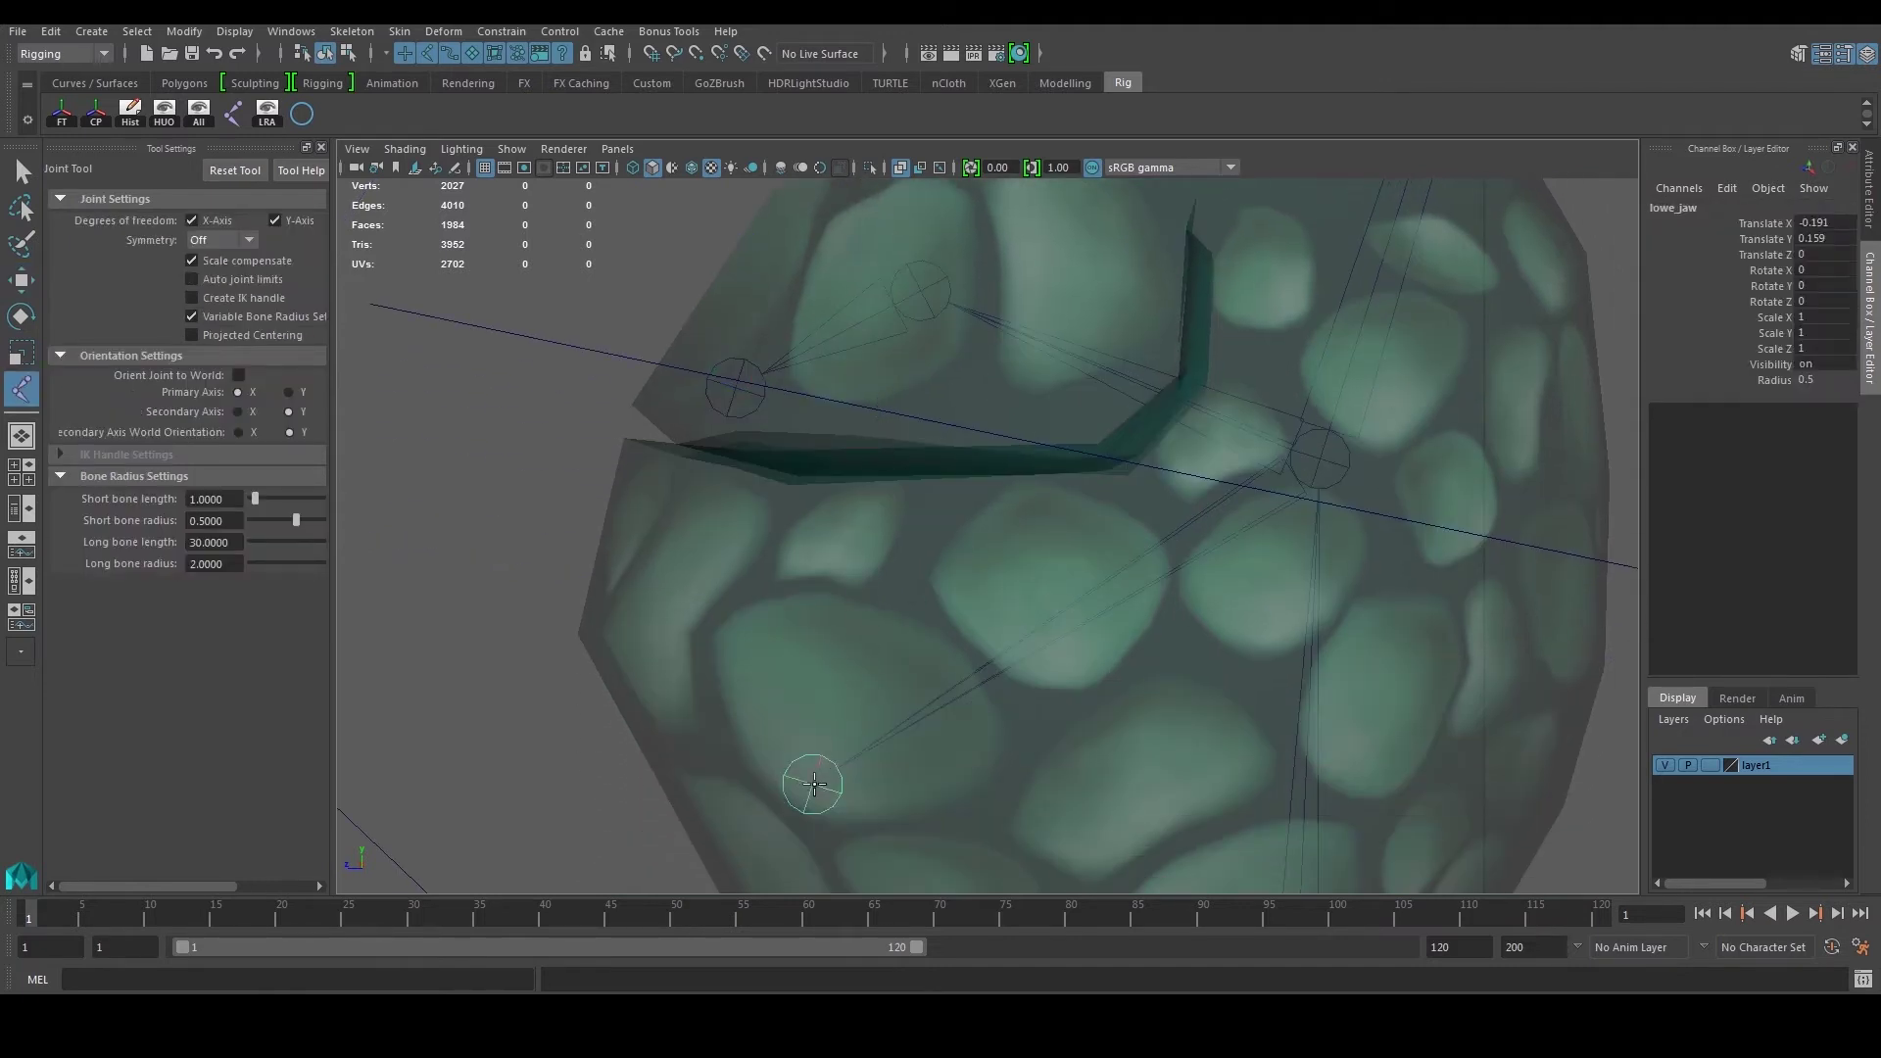
drag(700, 625, 682, 608)
key(w)
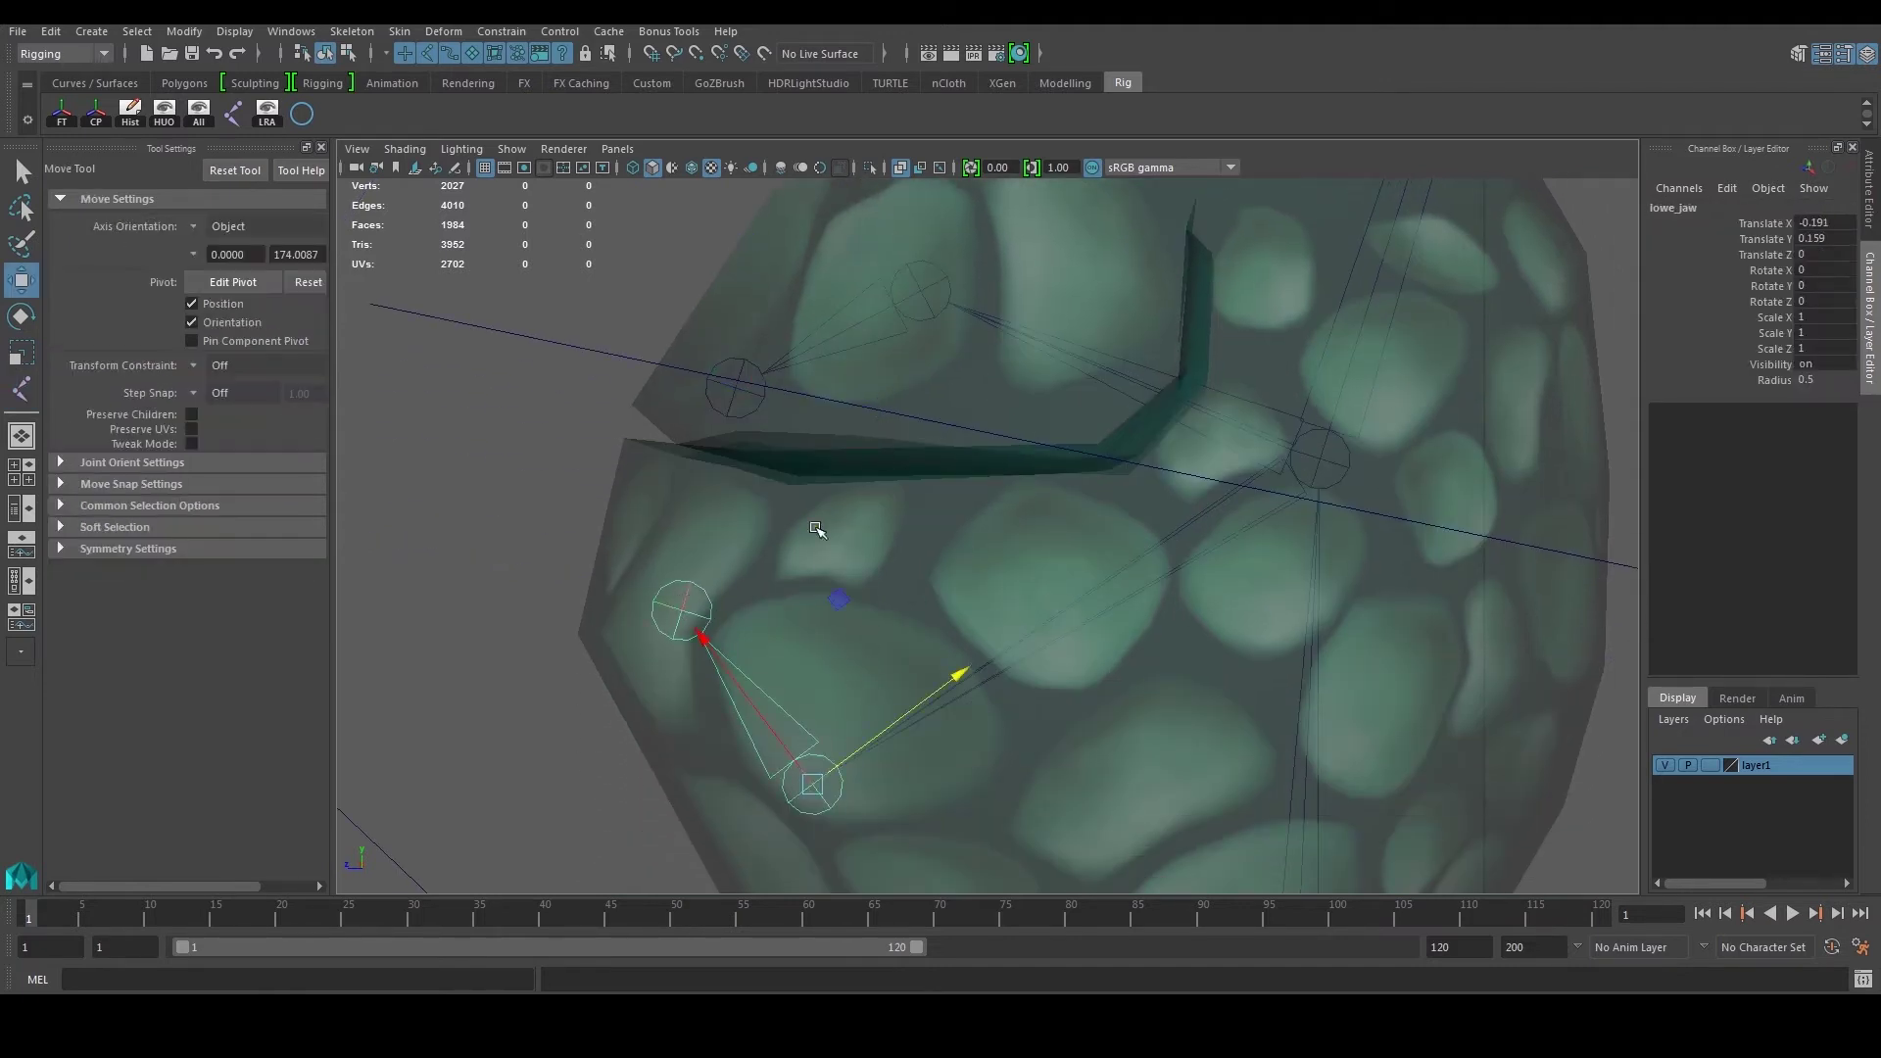
Step: In the perspective view, test-rotate the upper and lower jaw joints and undo the rotation
alt+middle_drag(835, 467, 823, 508)
key(space)
key(space)
alt+drag(1052, 460, 920, 512)
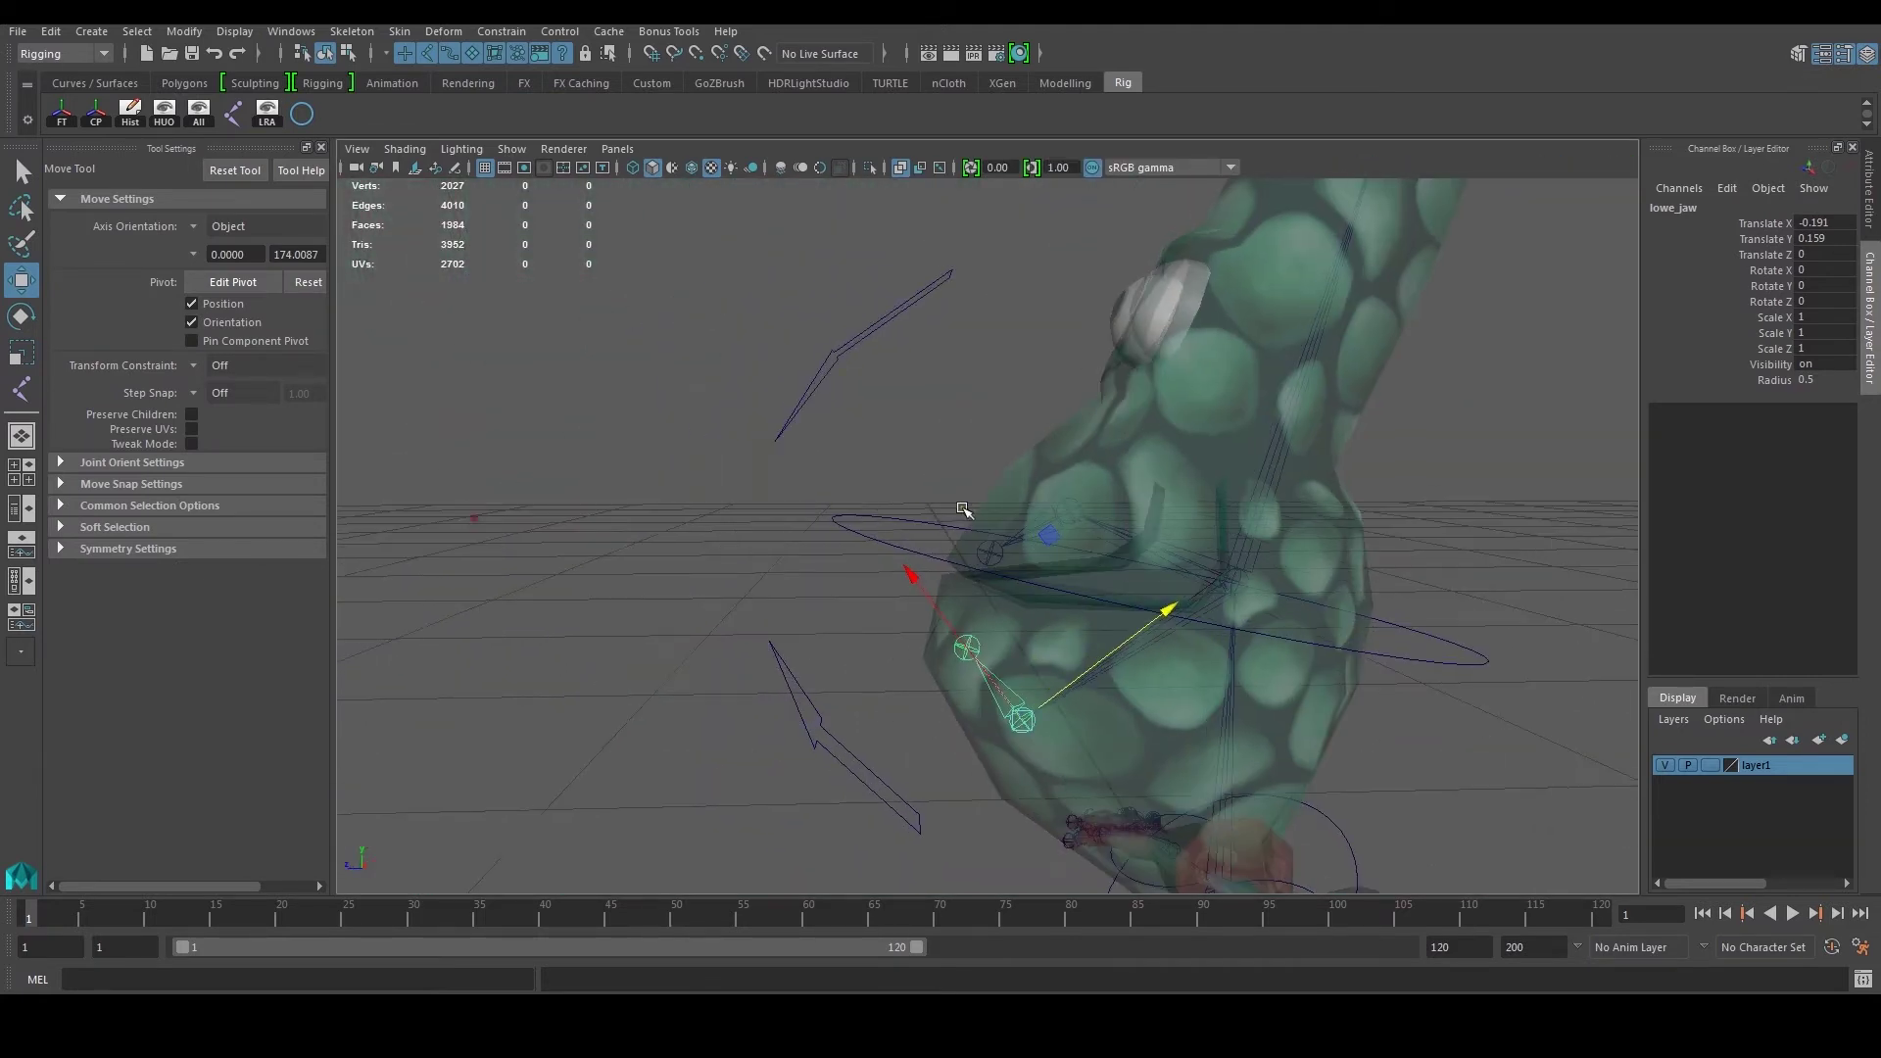
click(1081, 510)
key(f)
key(e)
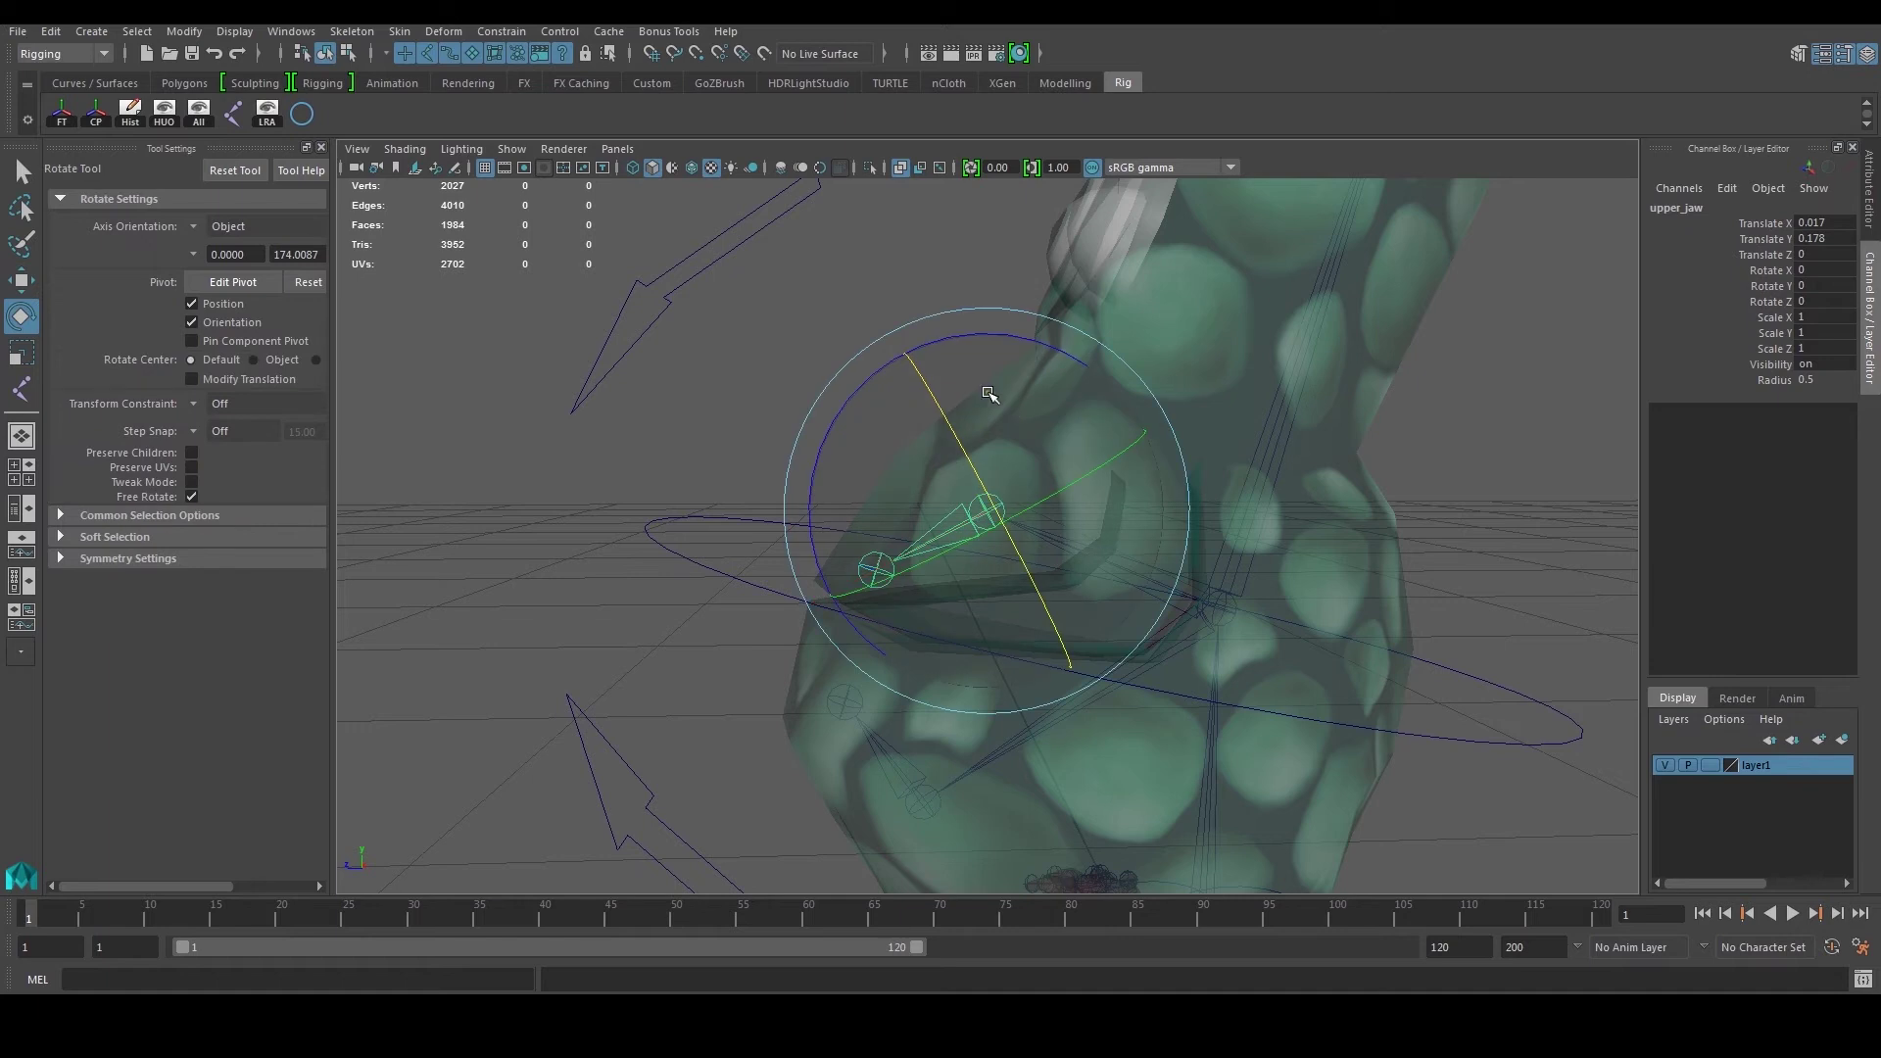
drag(980, 340, 1110, 360)
click(926, 795)
alt+drag(1020, 735, 894, 525)
key(ctrl+z)
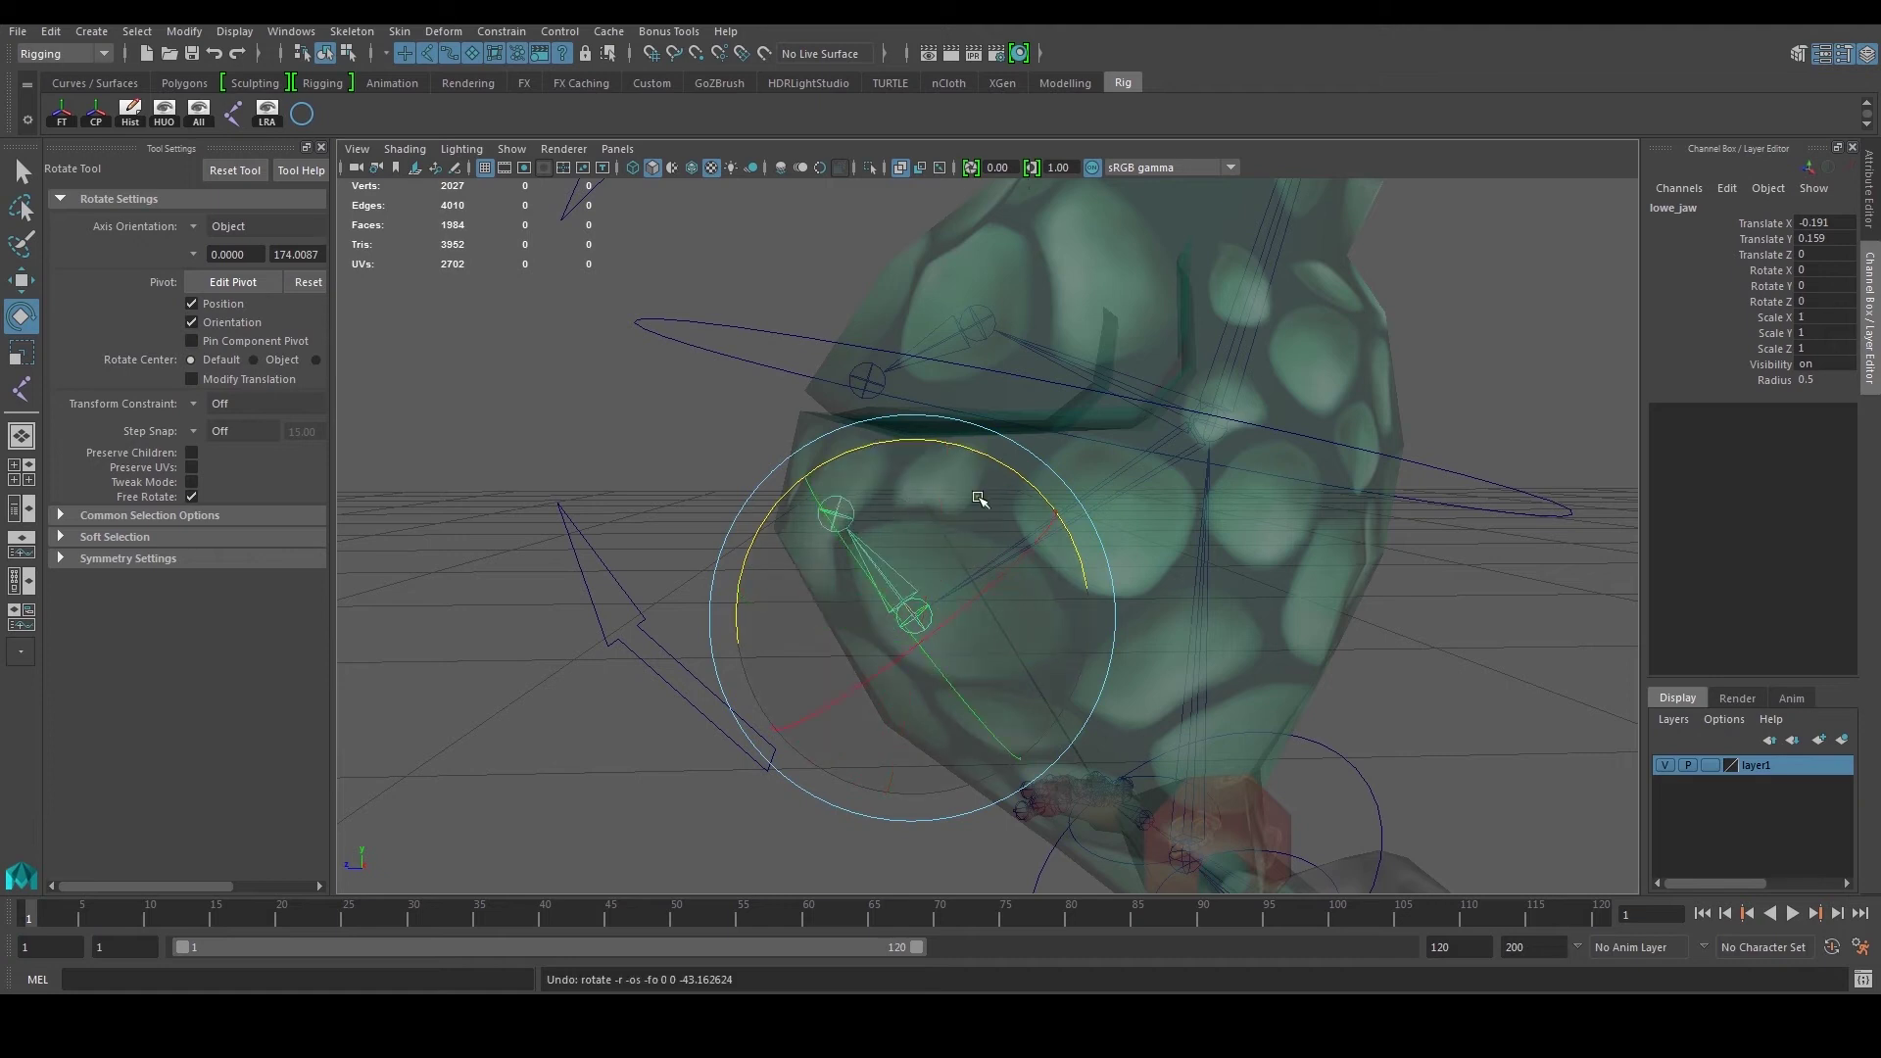
Step: Show the Outliner beside the perspective view and rename the child joint under upper_jaw as upper_lip
alt+drag(1009, 487, 1436, 592)
click(1436, 592)
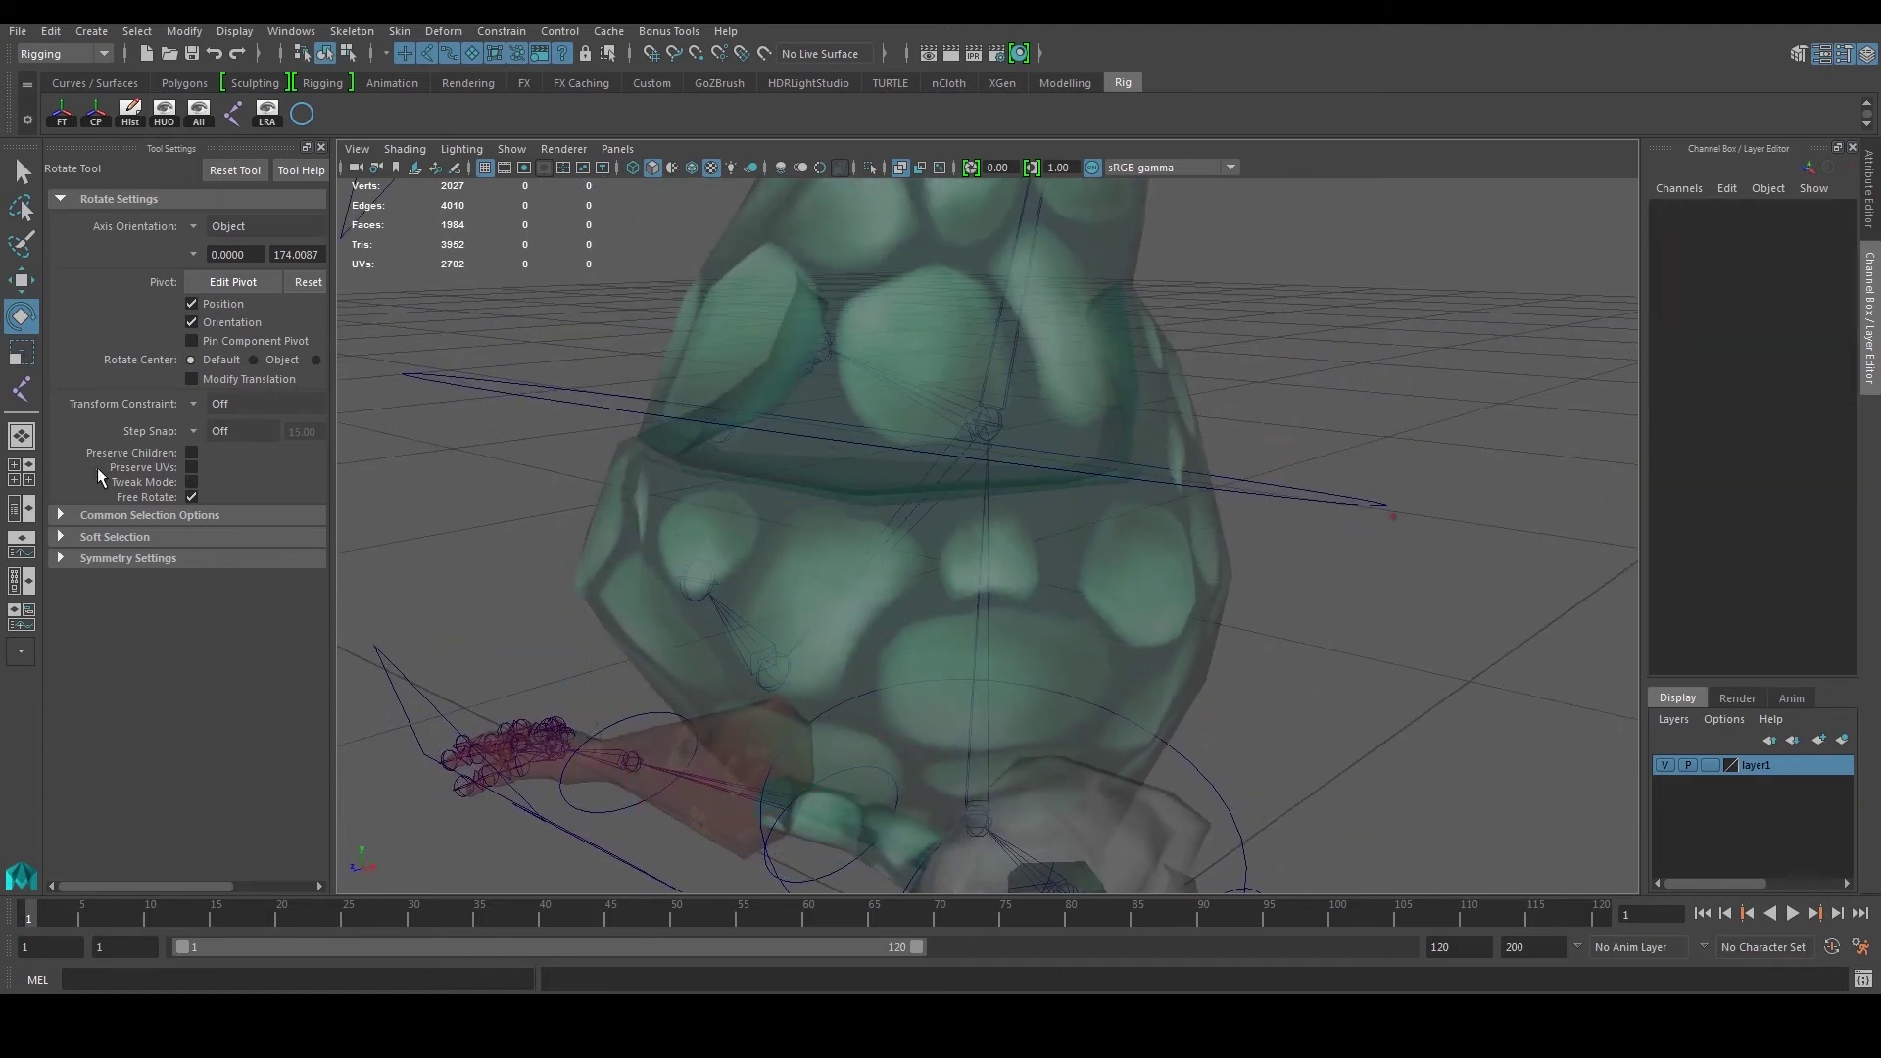
click(29, 480)
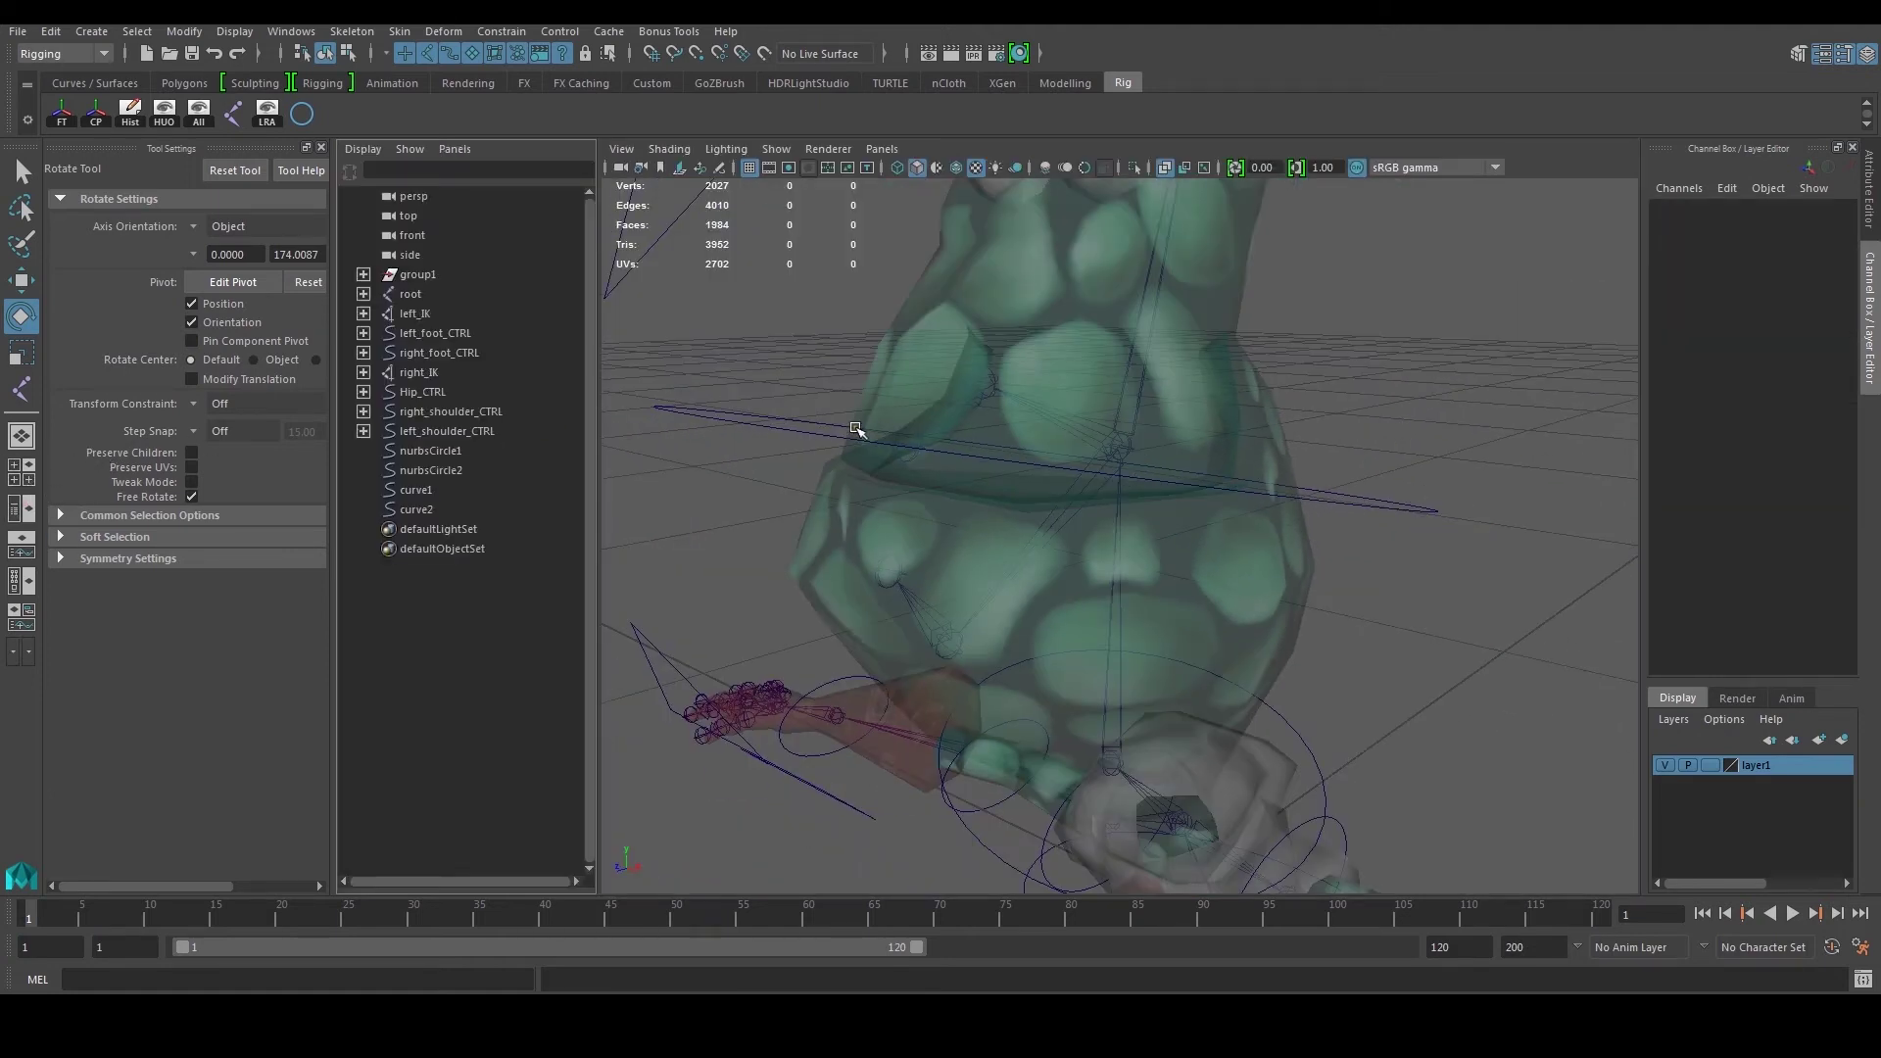
click(902, 453)
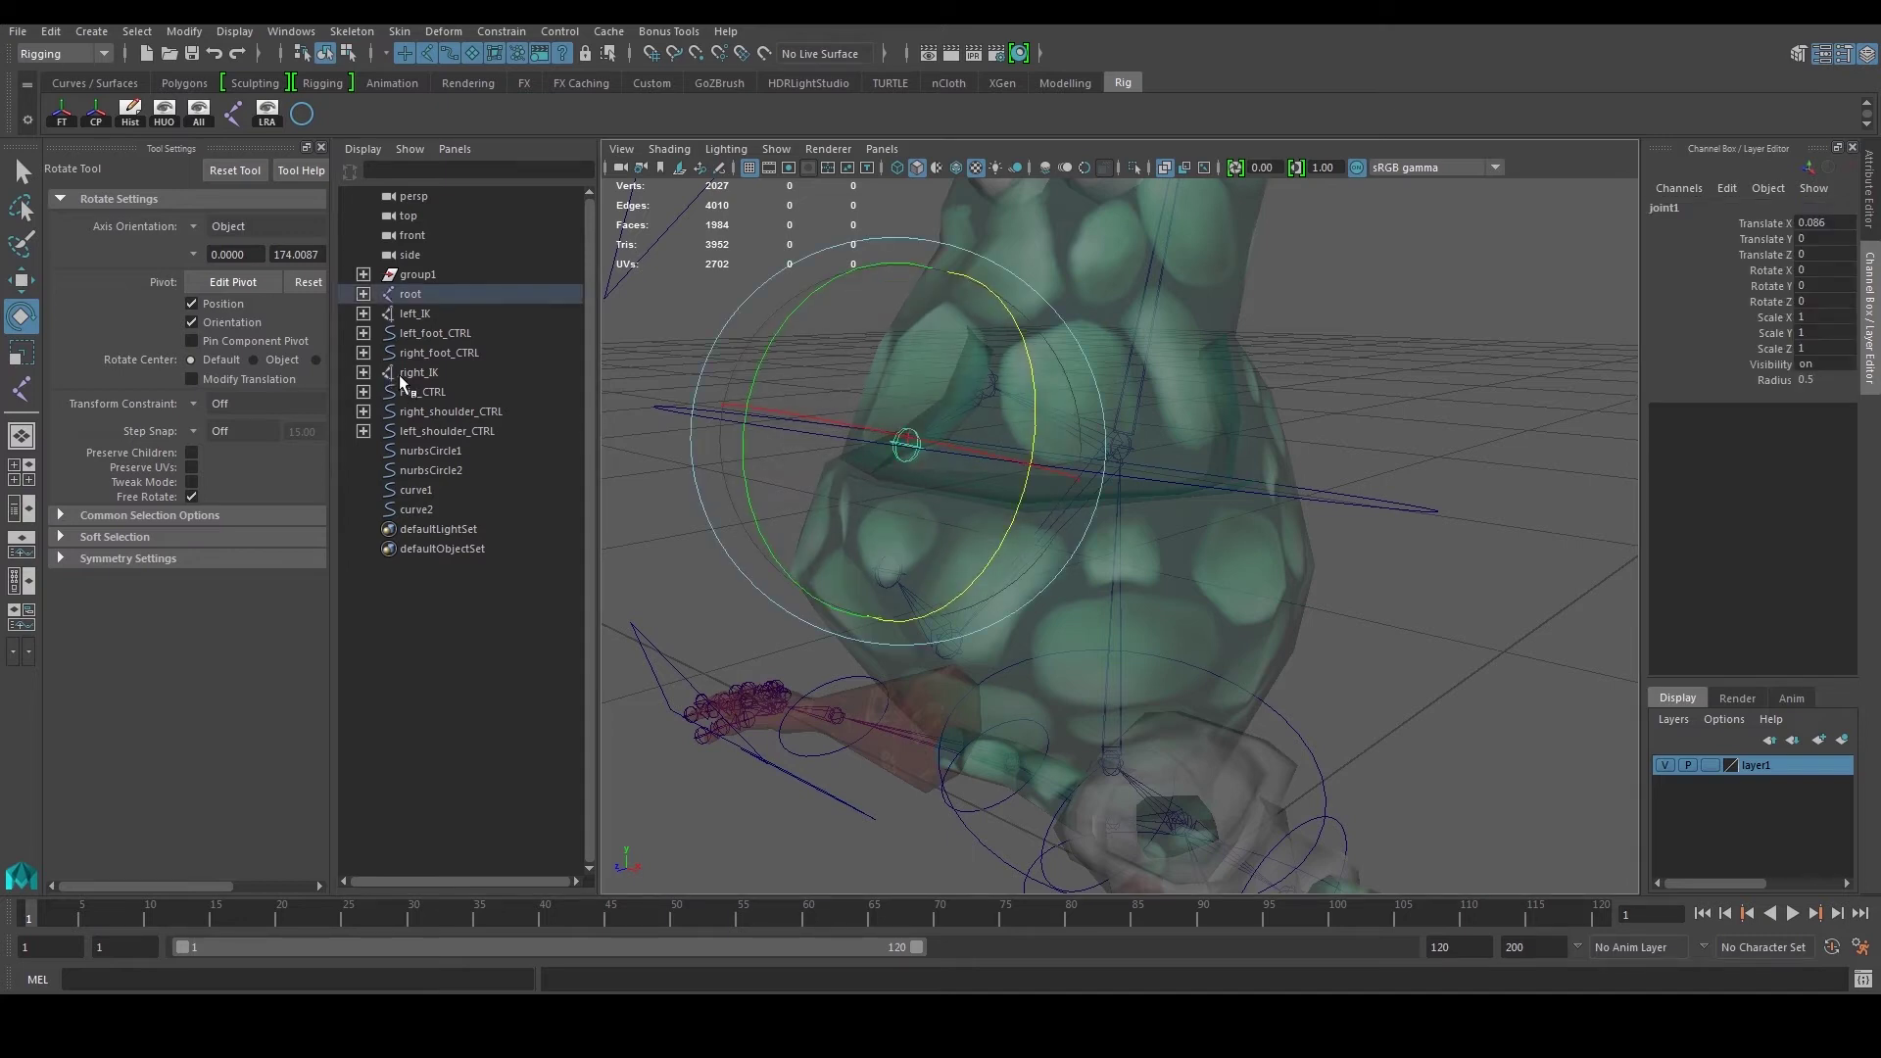
key(f)
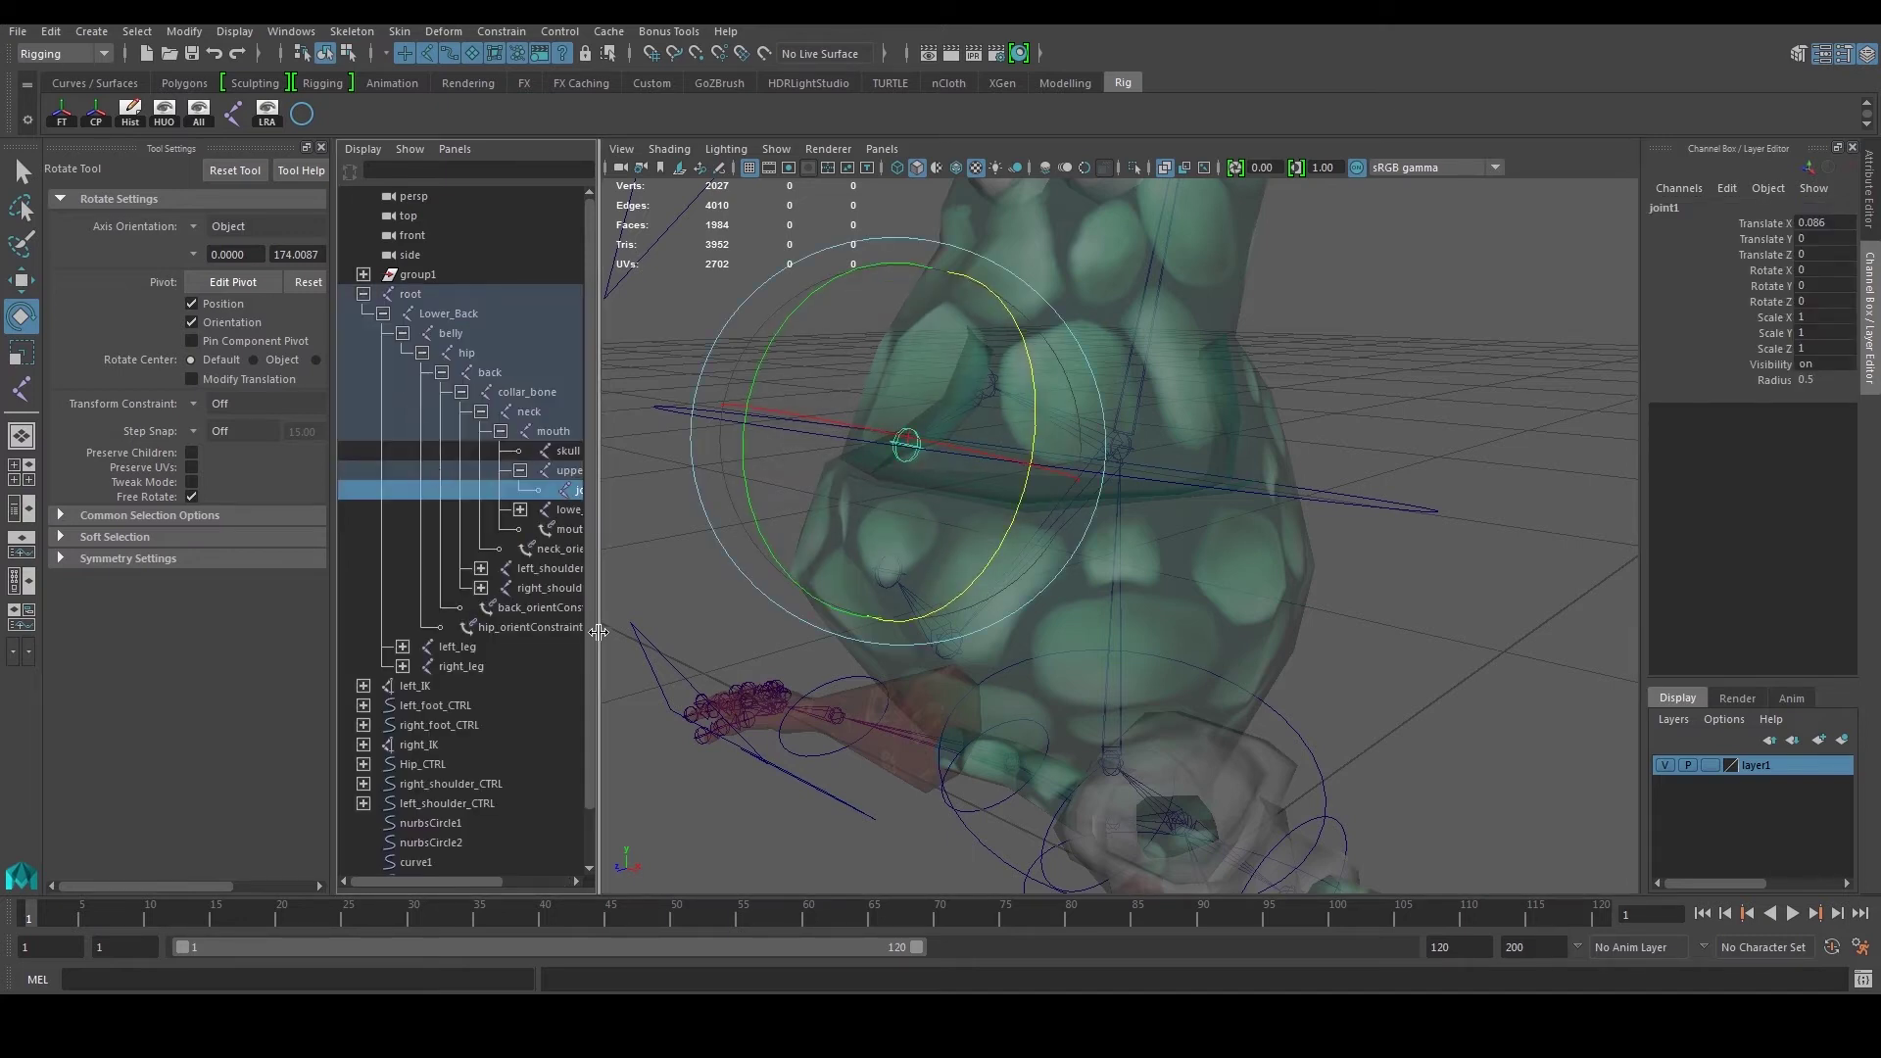
drag(597, 631, 720, 634)
double_click(598, 490)
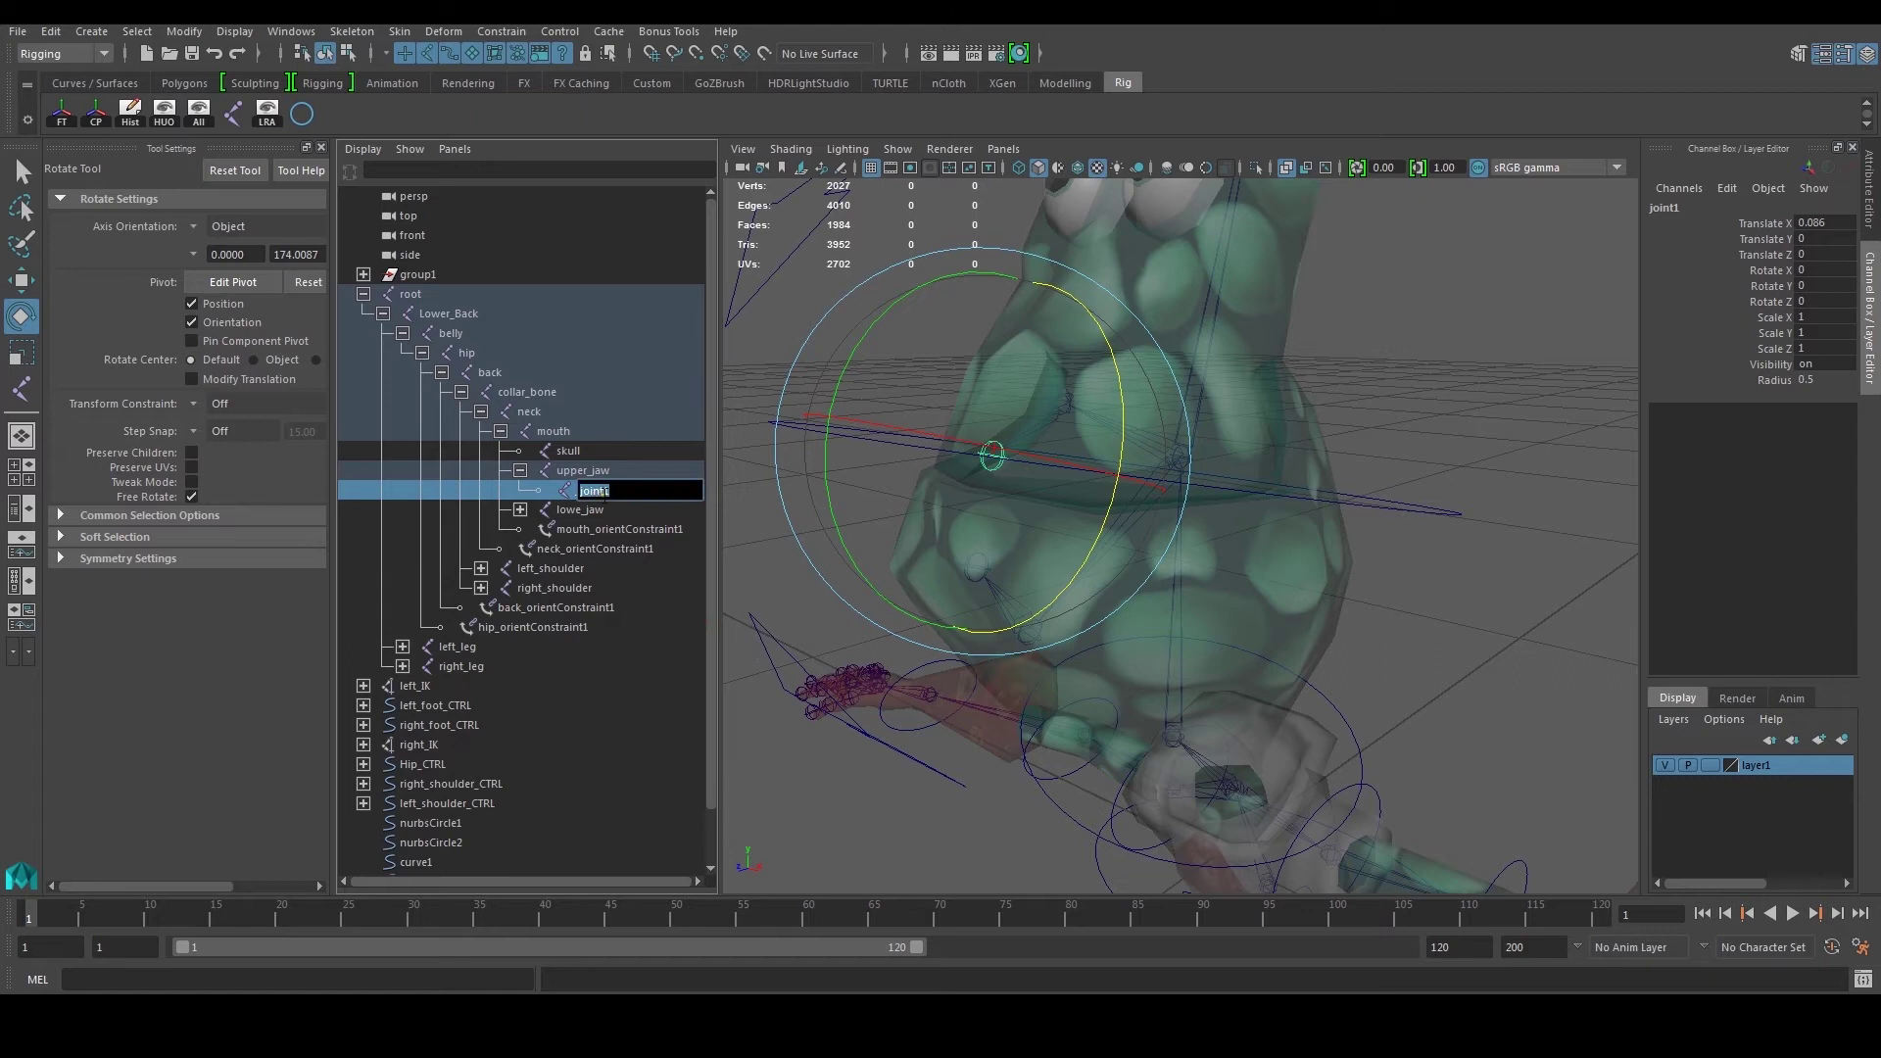
text(upper_lip)
key(Return)
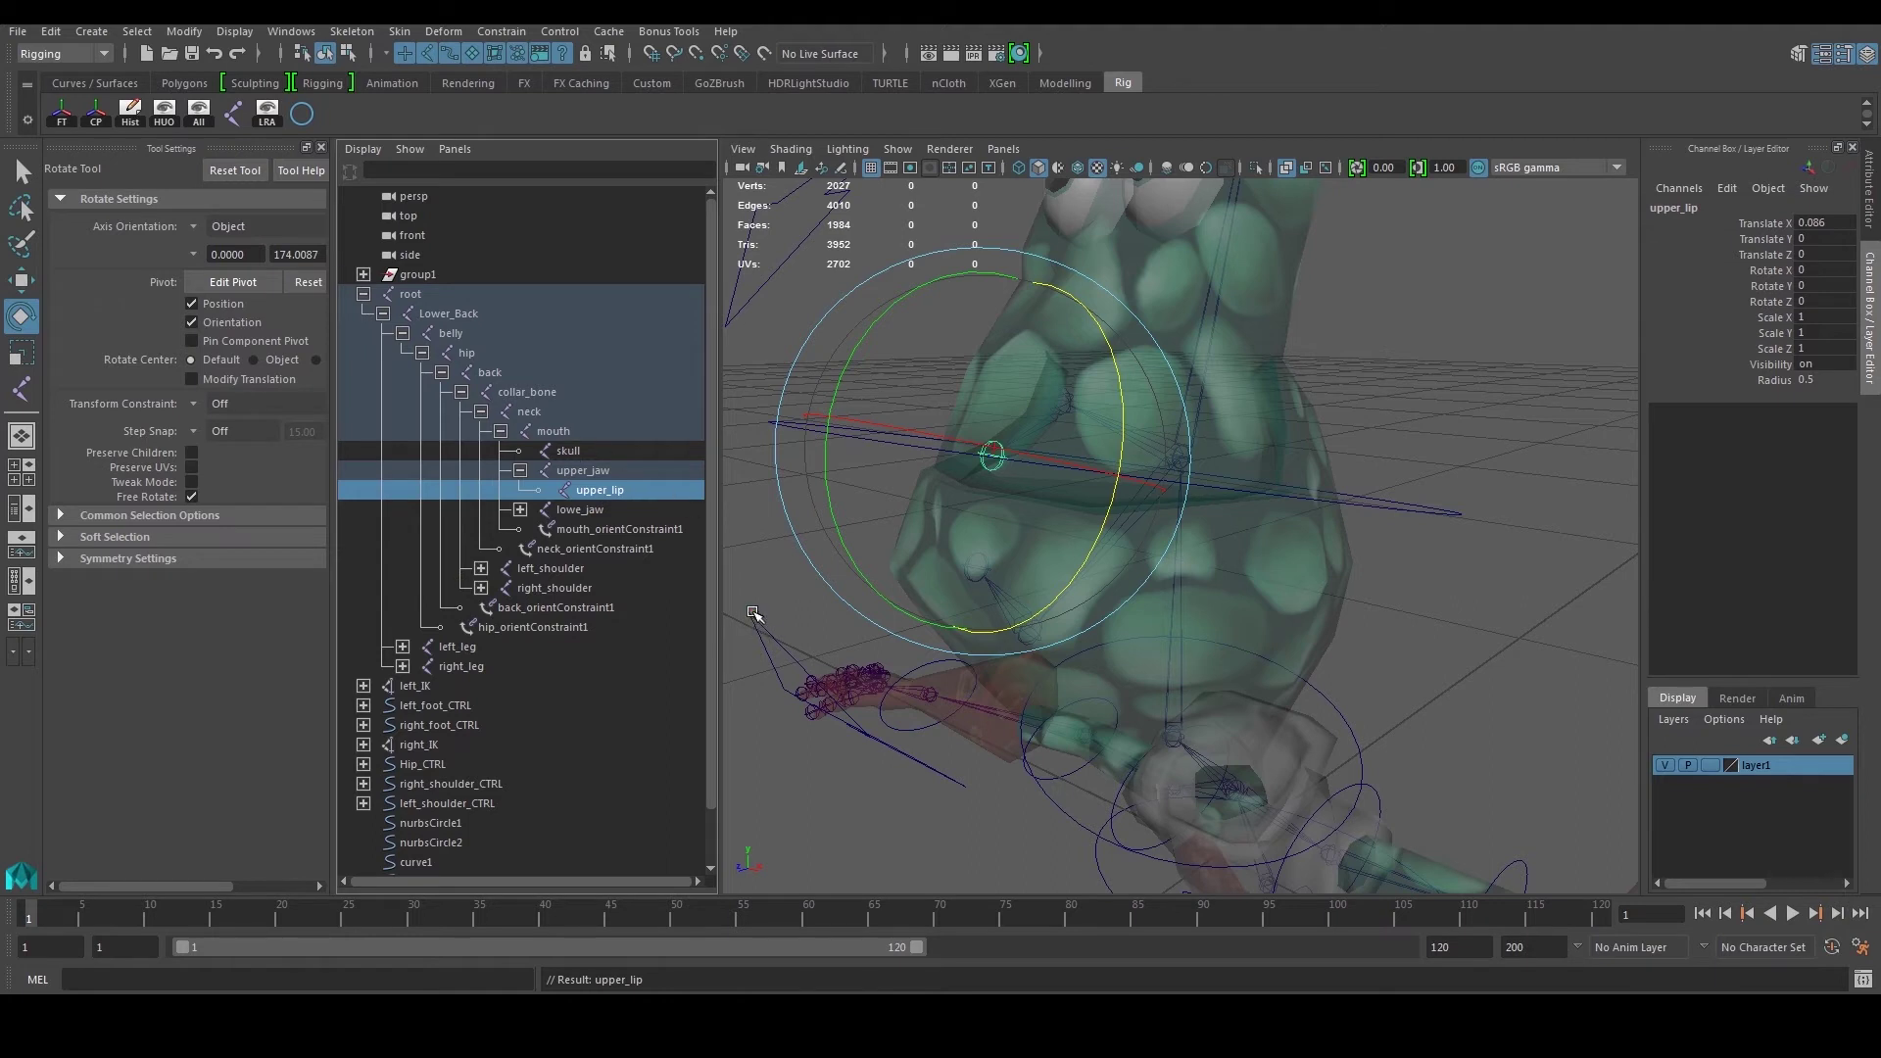
Step: Rename the child joint under lowe_jaw as lower_lip and correct the parent joint's name to lower_jaw
click(976, 563)
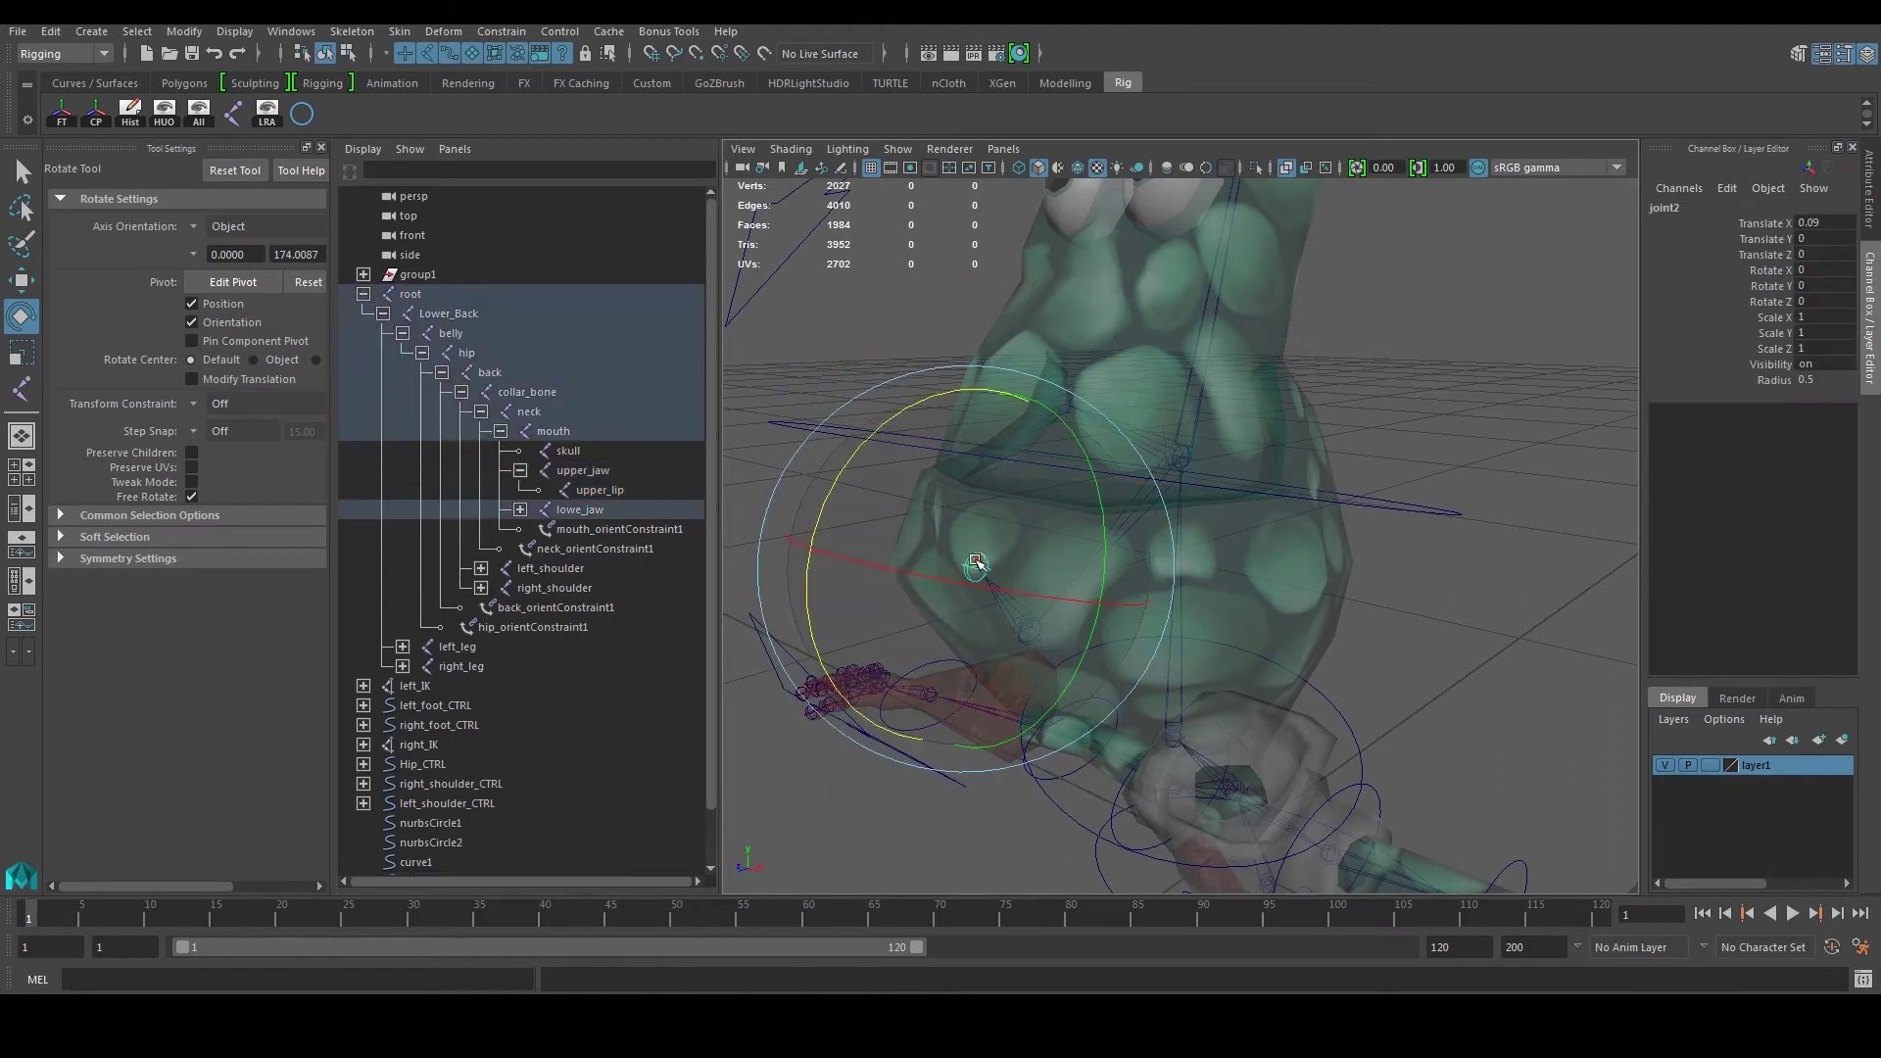
key(f)
double_click(594, 529)
text(lower lip)
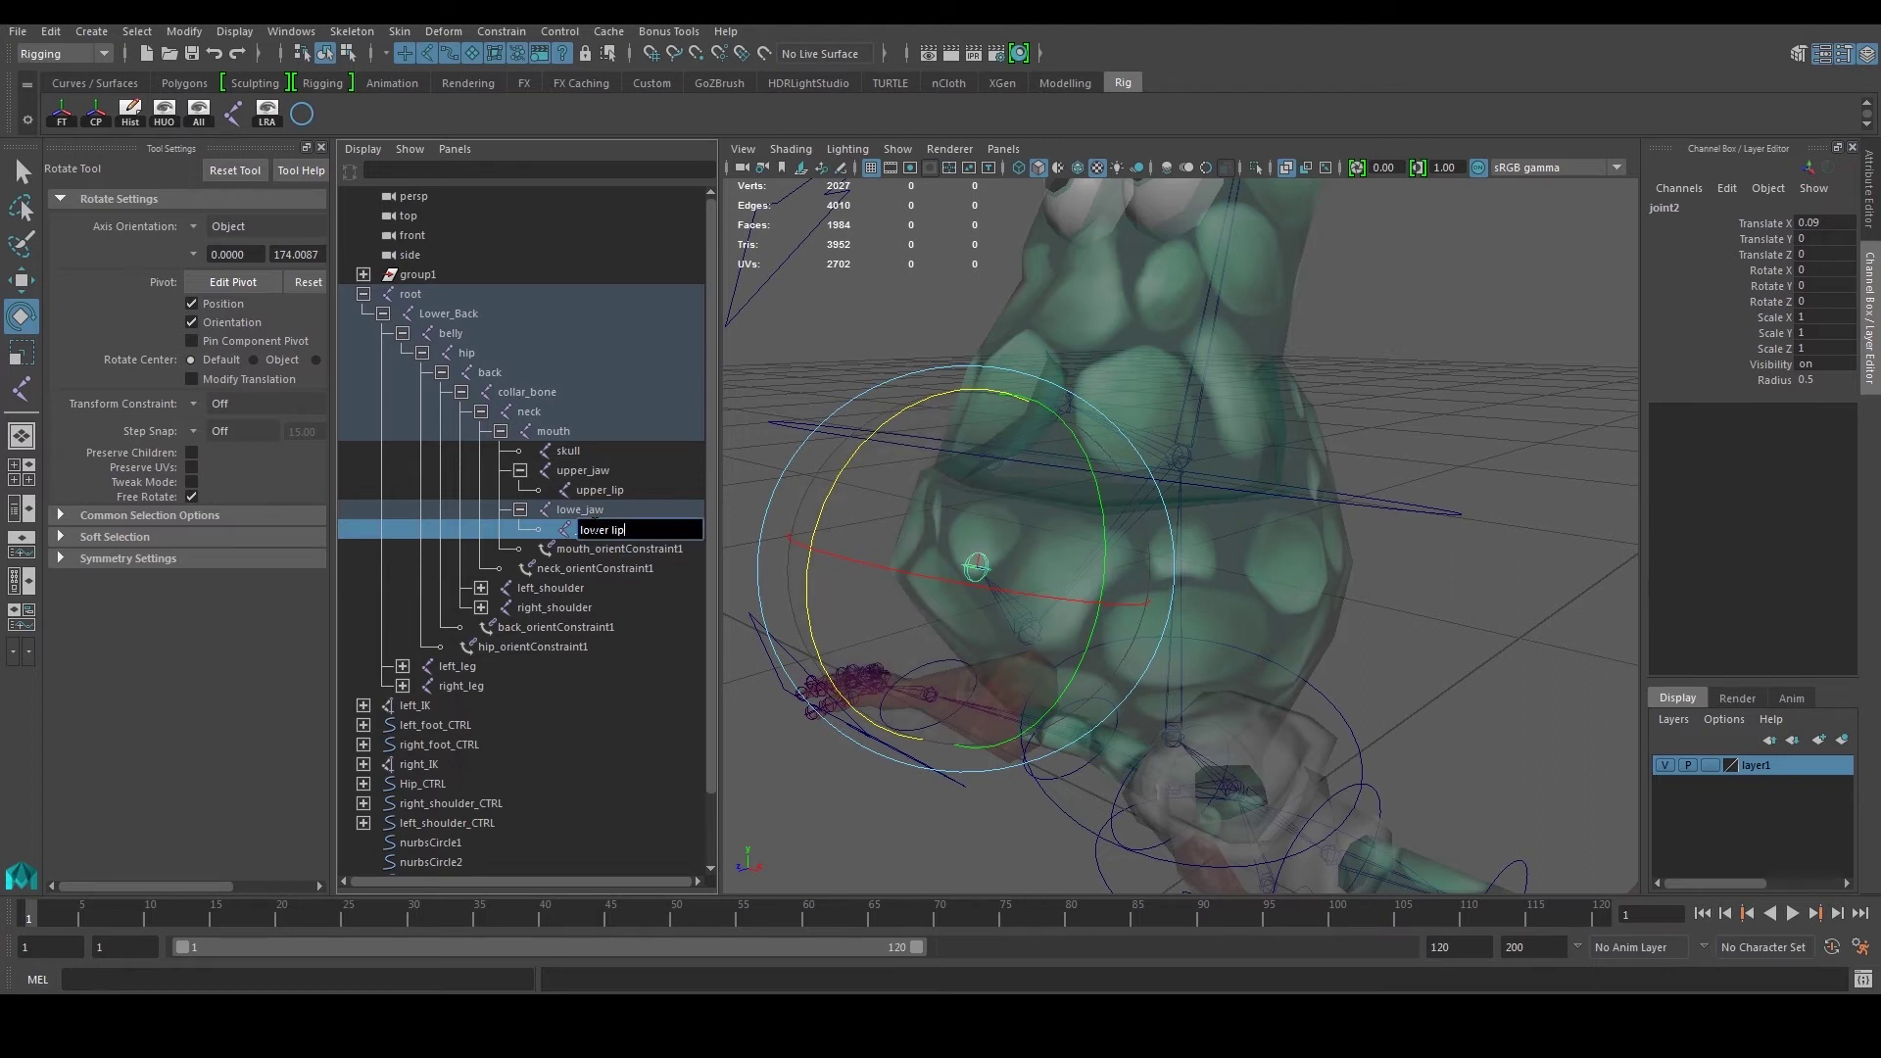
key(Return)
double_click(582, 509)
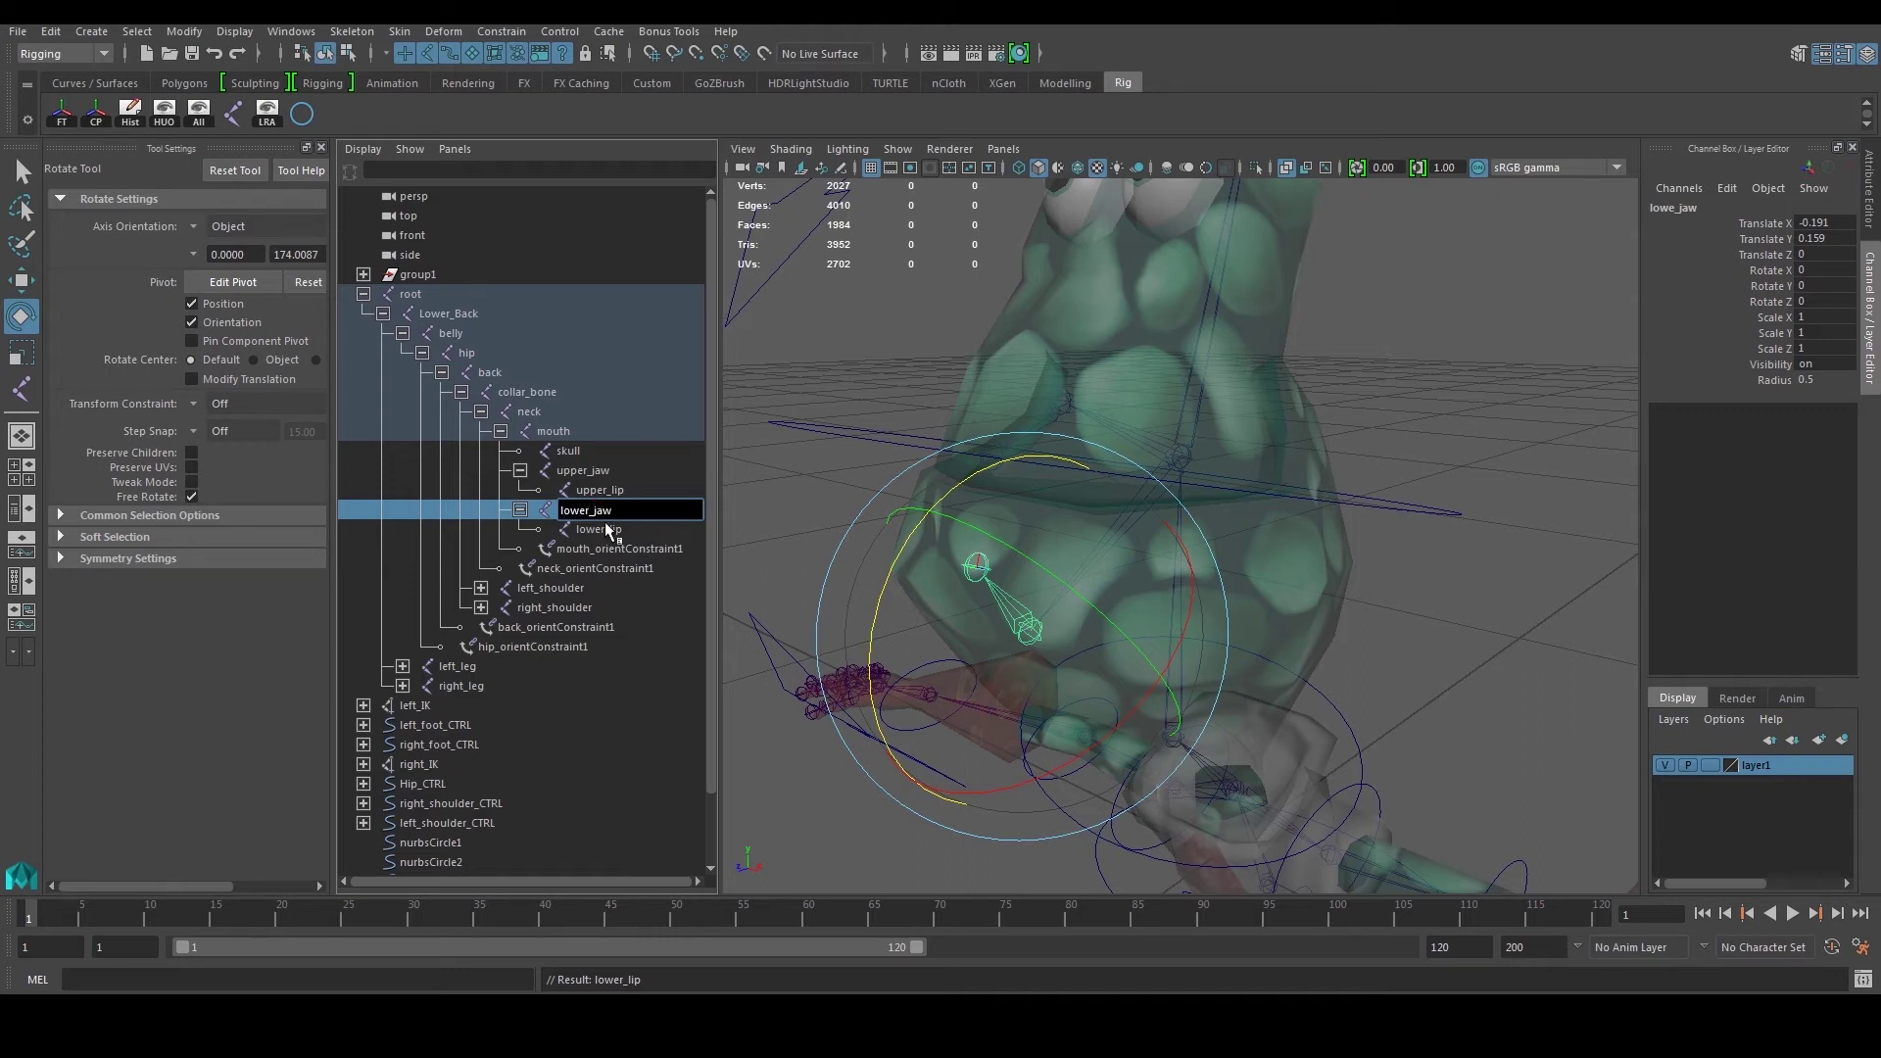
Step: In the full perspective view, orient-constrain the upper_jaw joint to the upper arrow curve
click(872, 410)
key(space)
alt+drag(736, 435, 643, 407)
click(706, 422)
alt+right_drag(705, 421, 646, 411)
alt+drag(646, 411, 748, 437)
click(792, 383)
key(w)
alt+right_drag(792, 383, 907, 404)
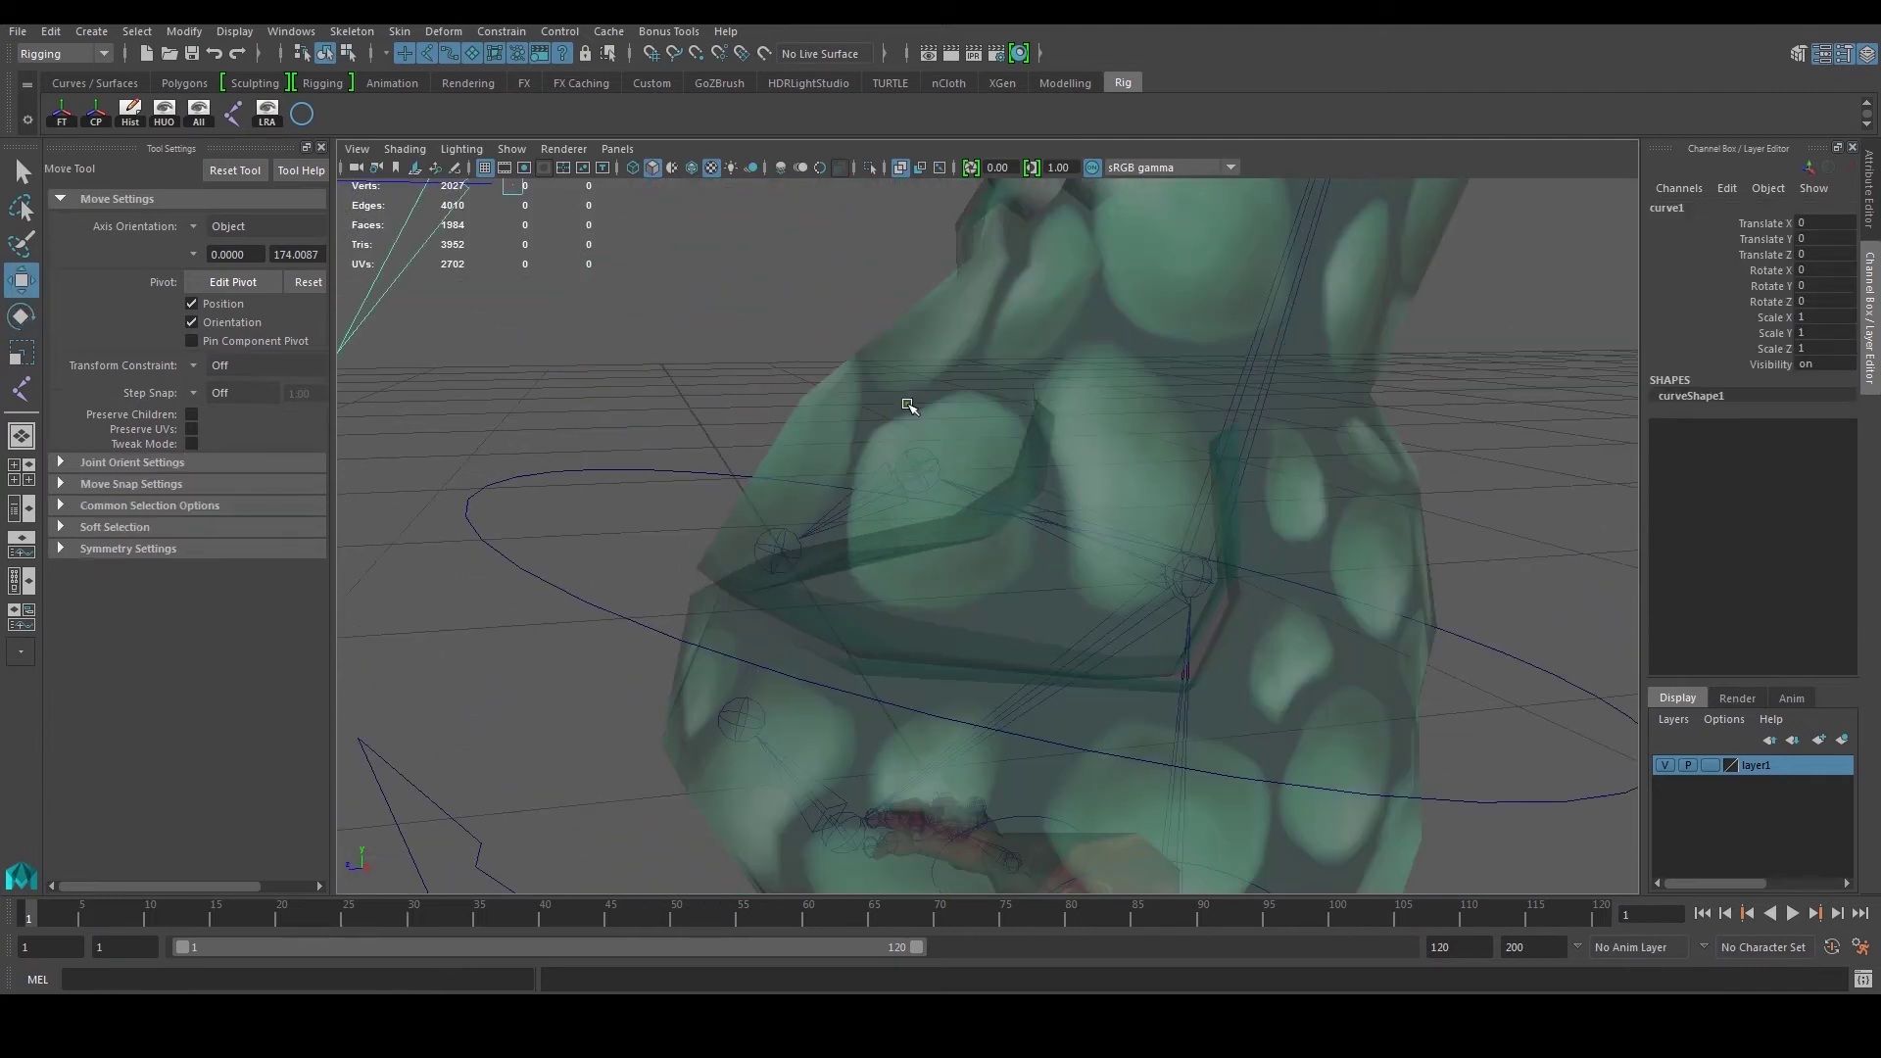
scroll(909, 407, down, 4)
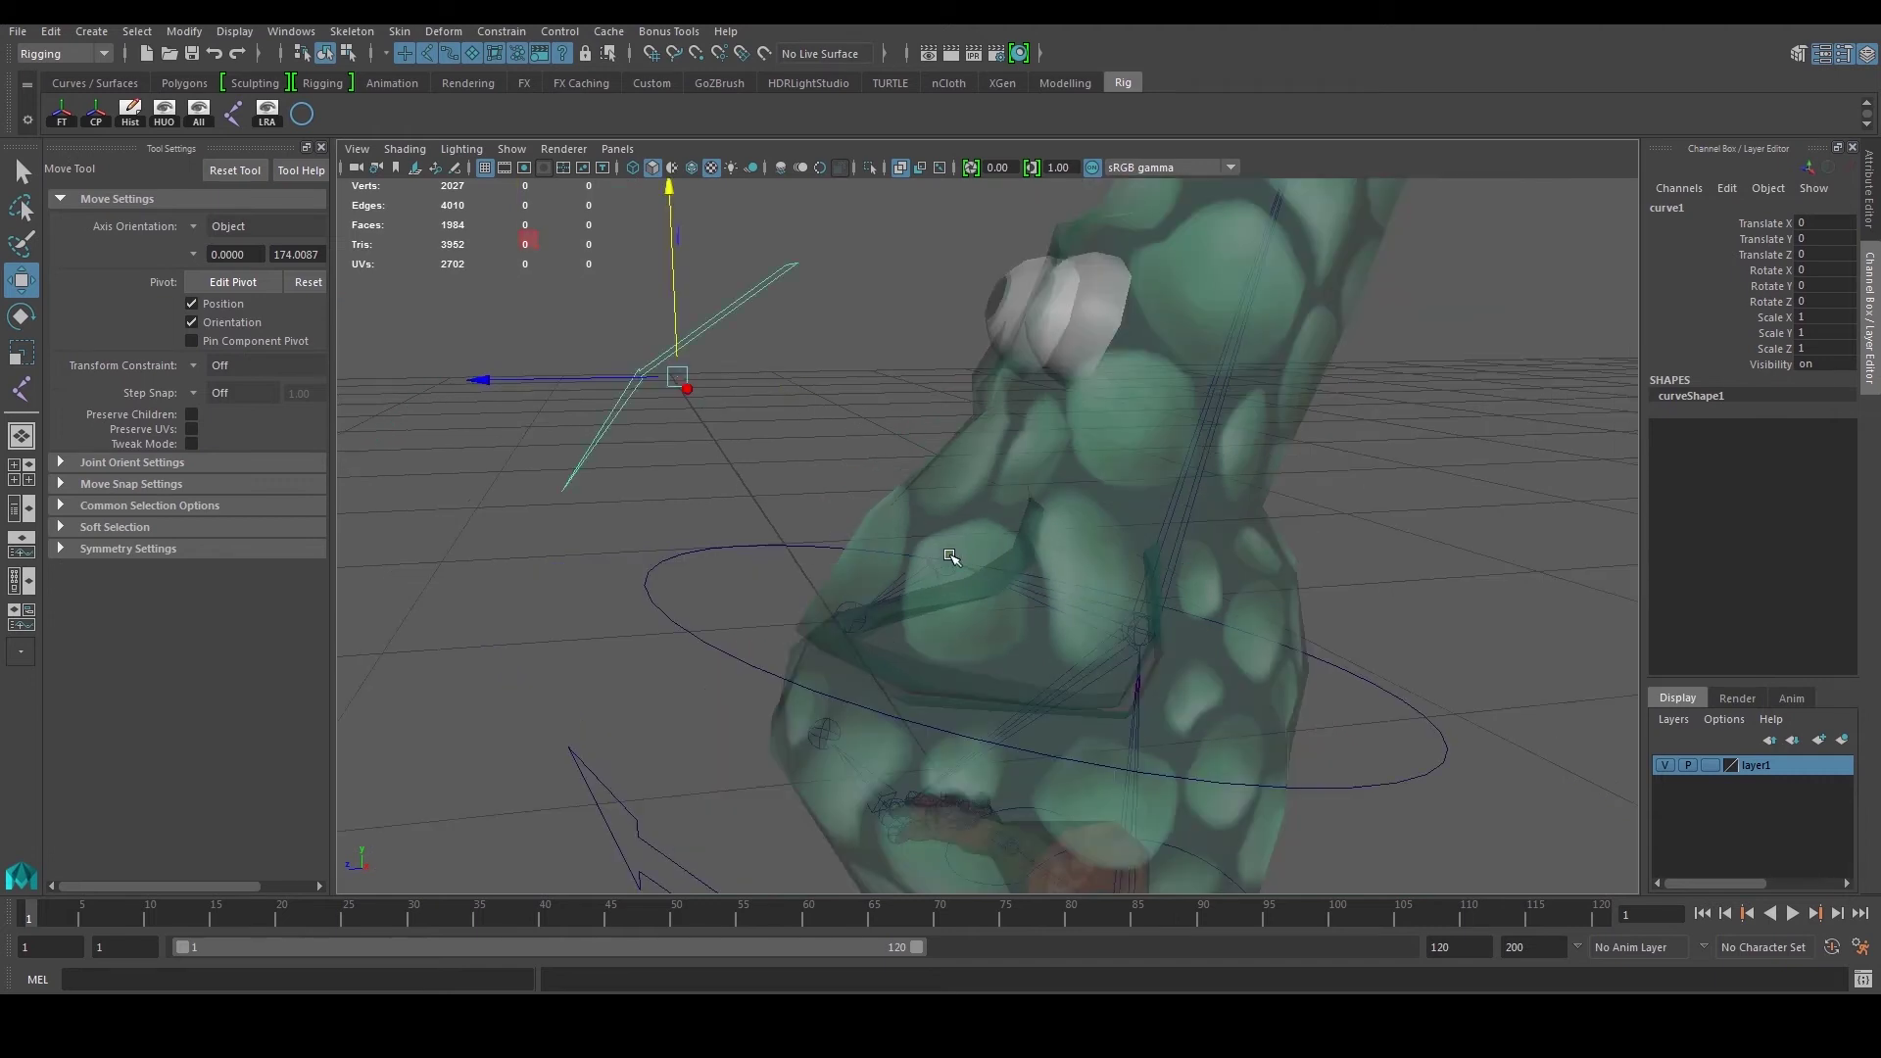
click(948, 560)
alt+drag(949, 560, 999, 568)
click(498, 37)
click(532, 120)
Step: Test-rotate the upper arrow curve to check the jaw constraint and undo the rotation
drag(769, 269, 972, 330)
scroll(880, 436, down, 5)
key(e)
key(ctrl+z)
Step: Orient-constrain the lower_jaw joint to the lower arrow curve
alt+middle_drag(899, 689, 864, 548)
click(787, 643)
scroll(888, 652, up, 6)
alt+middle_drag(889, 653, 991, 624)
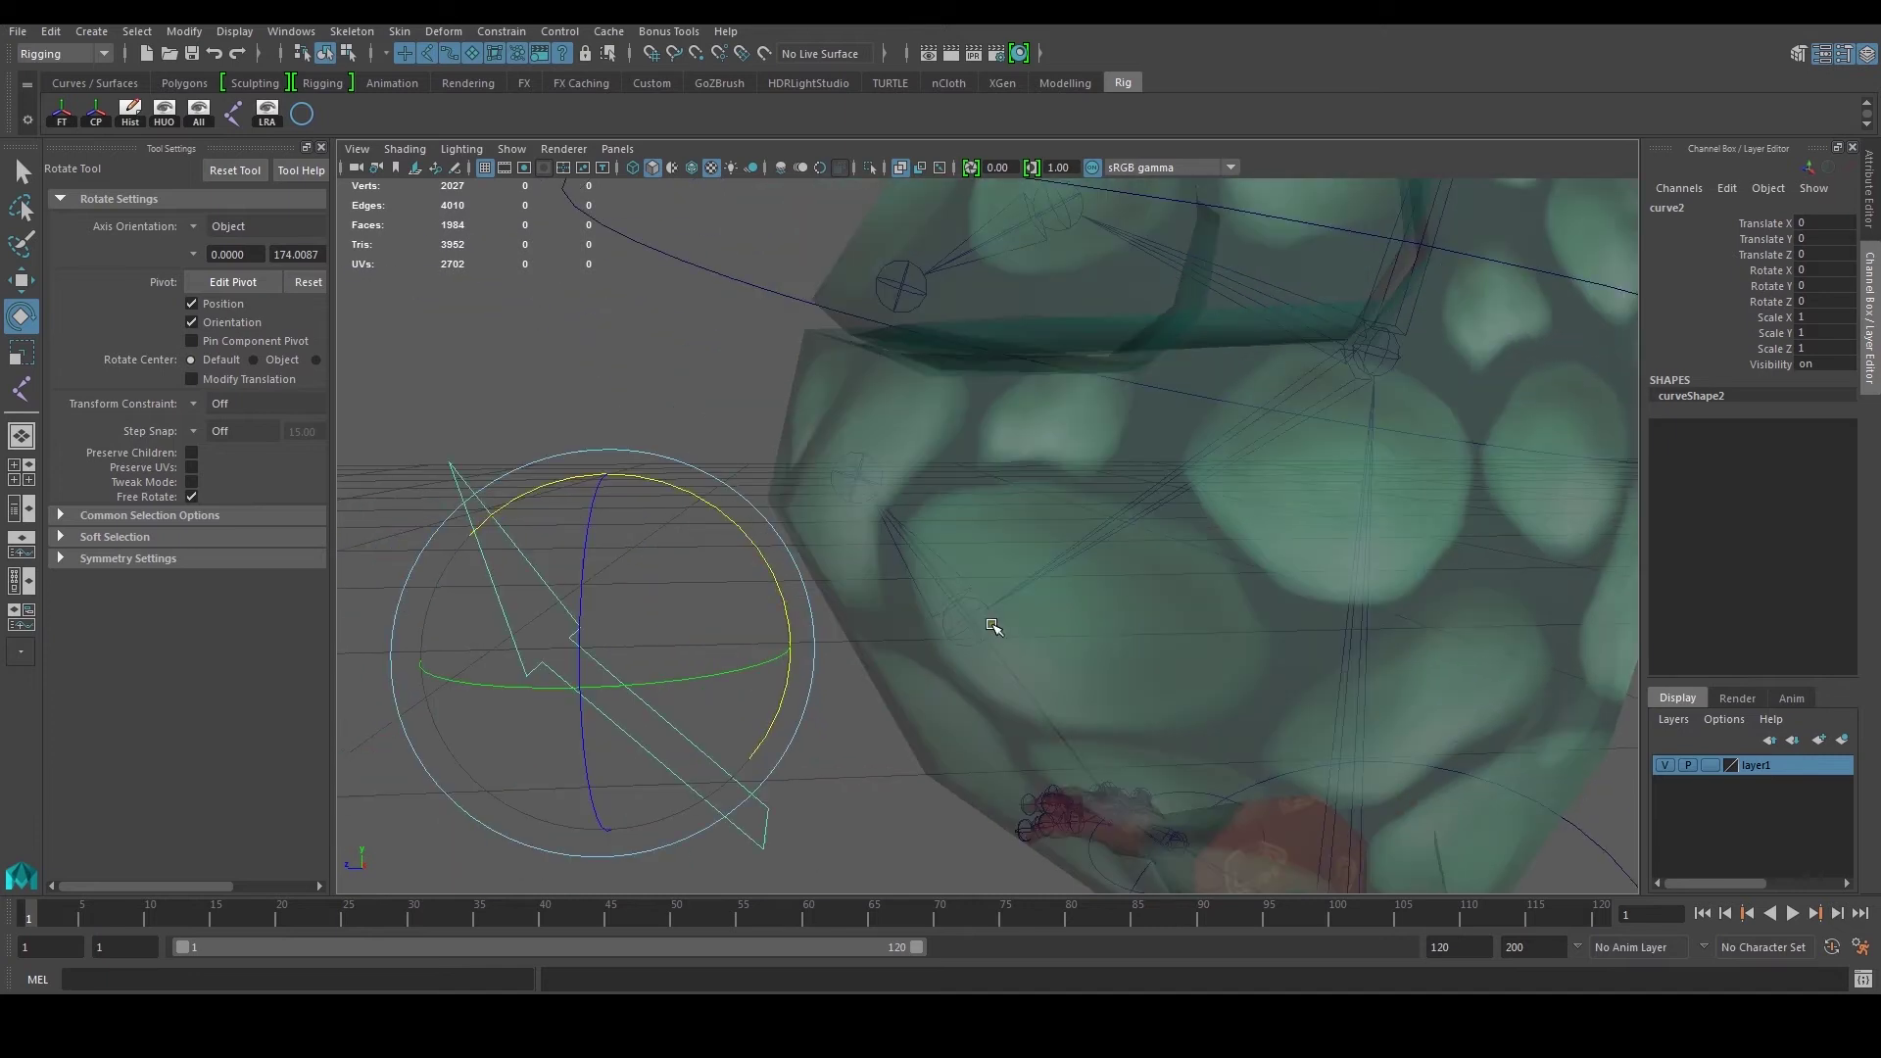
shift+click(965, 632)
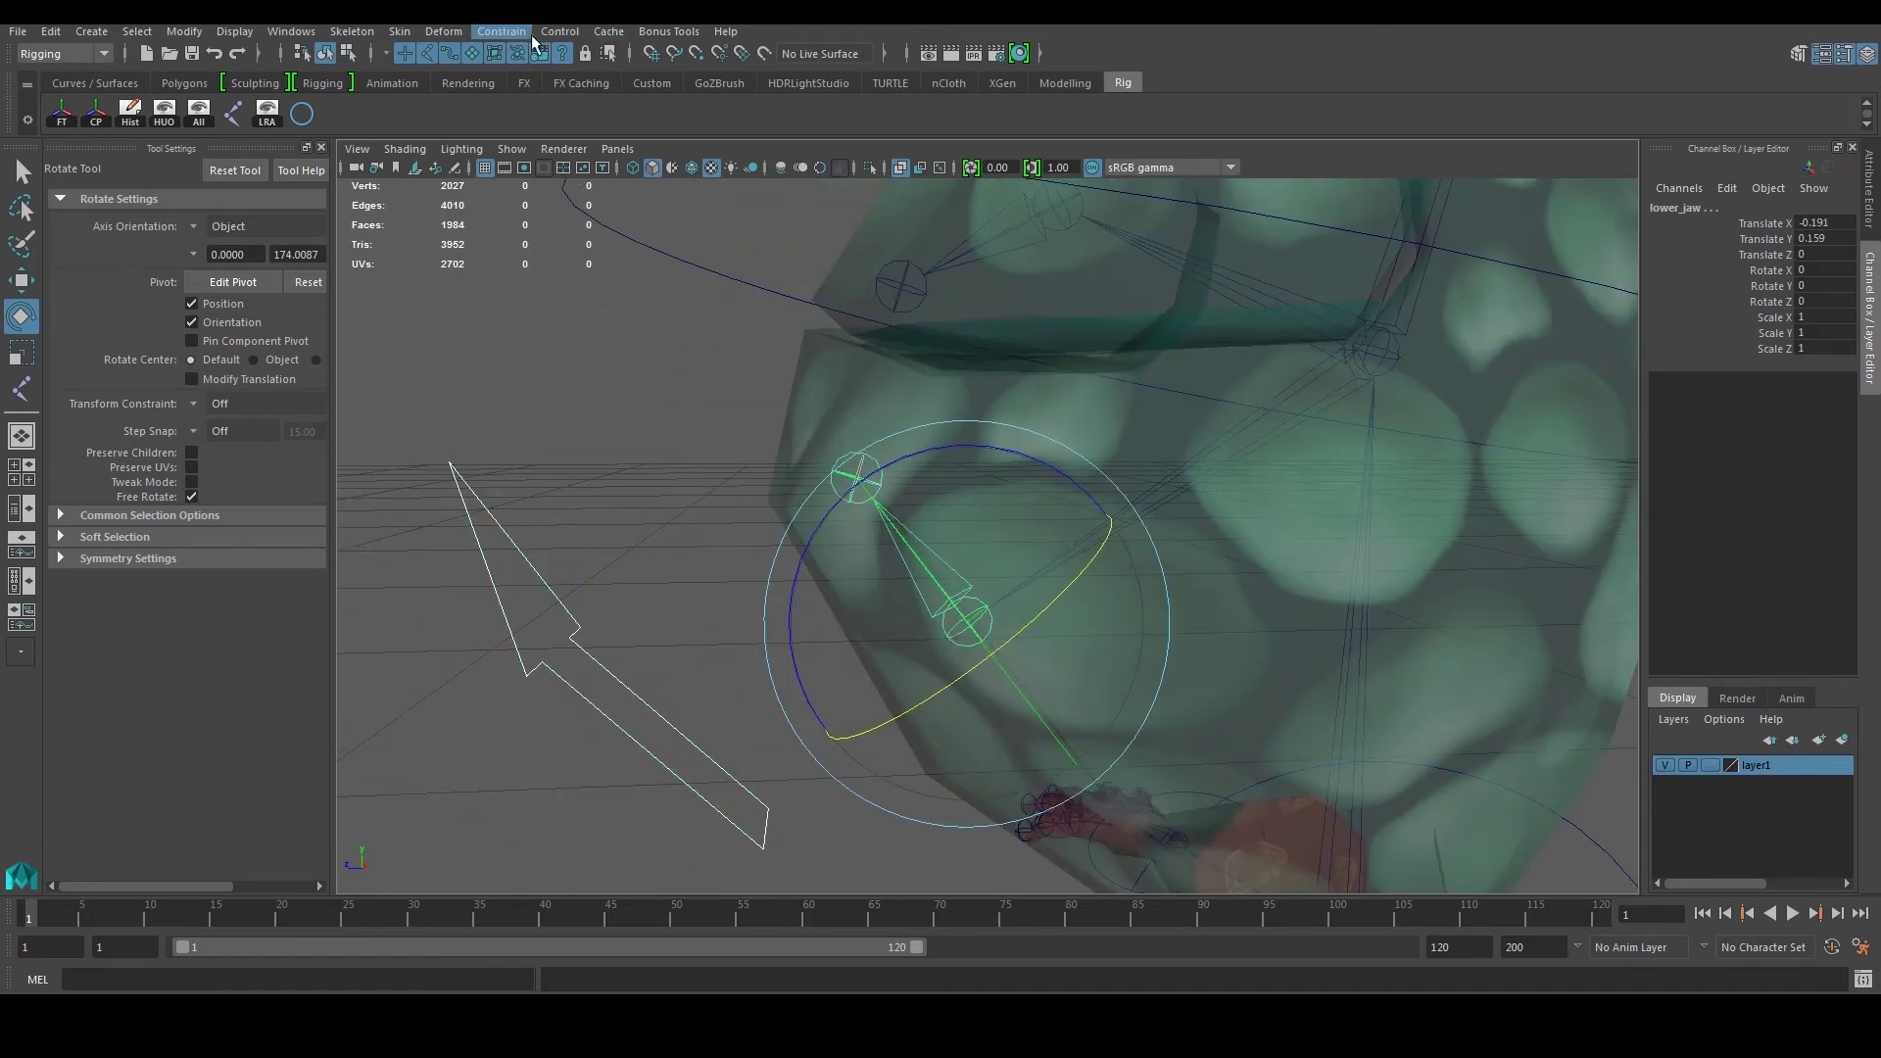
click(501, 31)
click(535, 120)
Step: Examine the lower arrow control and the whole character's control curves from the front
click(541, 621)
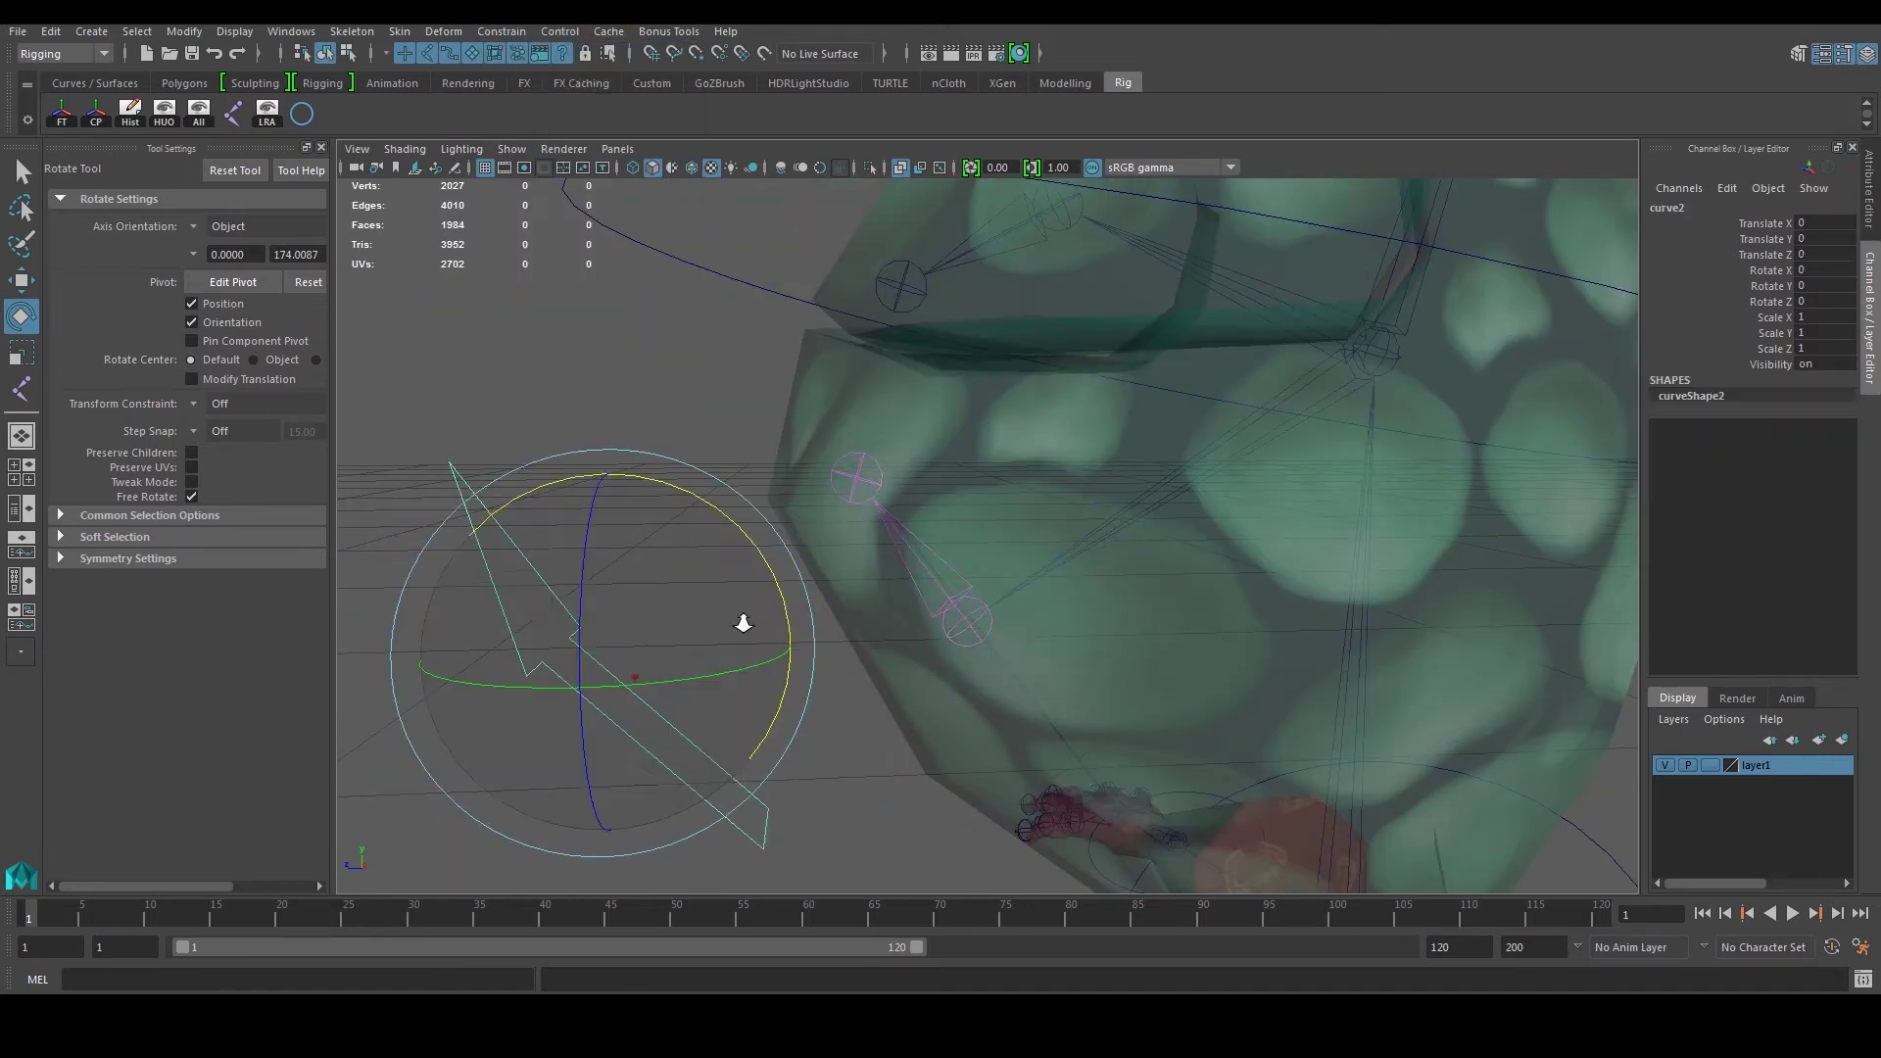
scroll(746, 617, down, 3)
drag(852, 483, 1273, 502)
click(1428, 468)
alt+right_drag(1274, 501, 1179, 527)
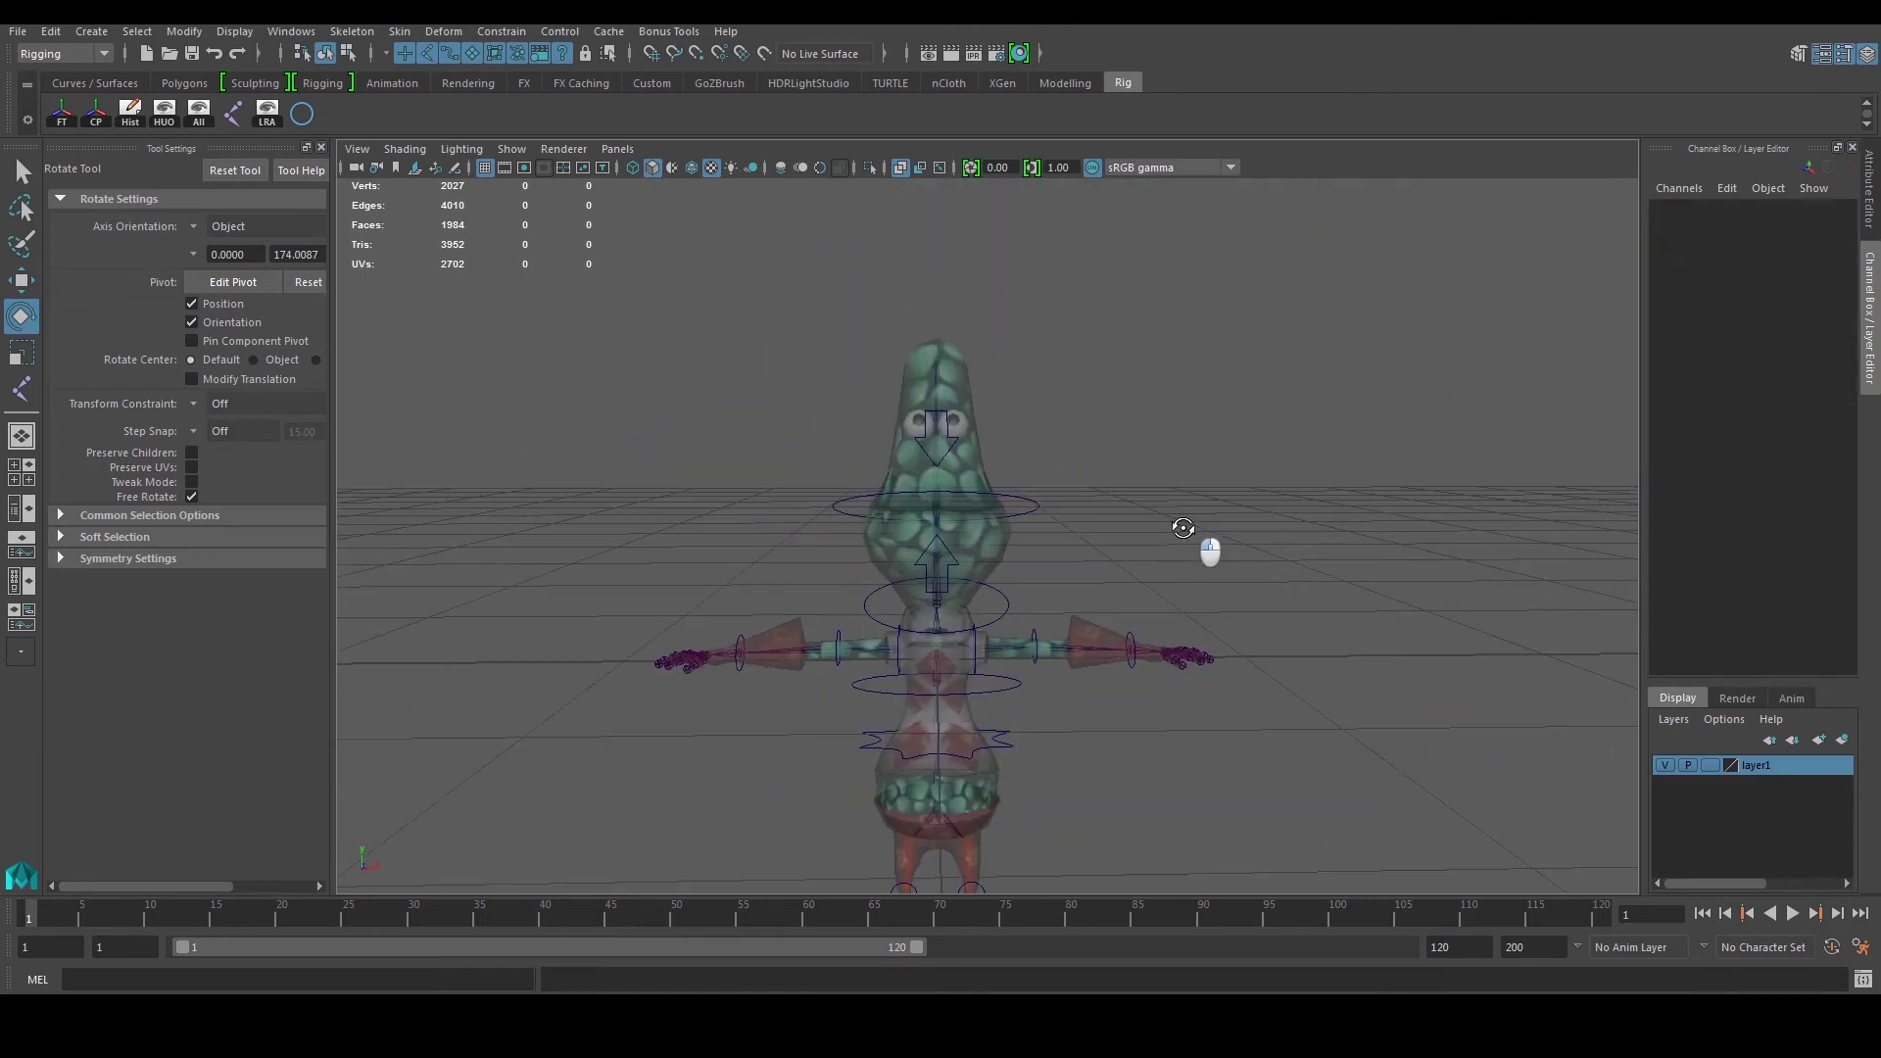
scroll(1175, 526, down, 2)
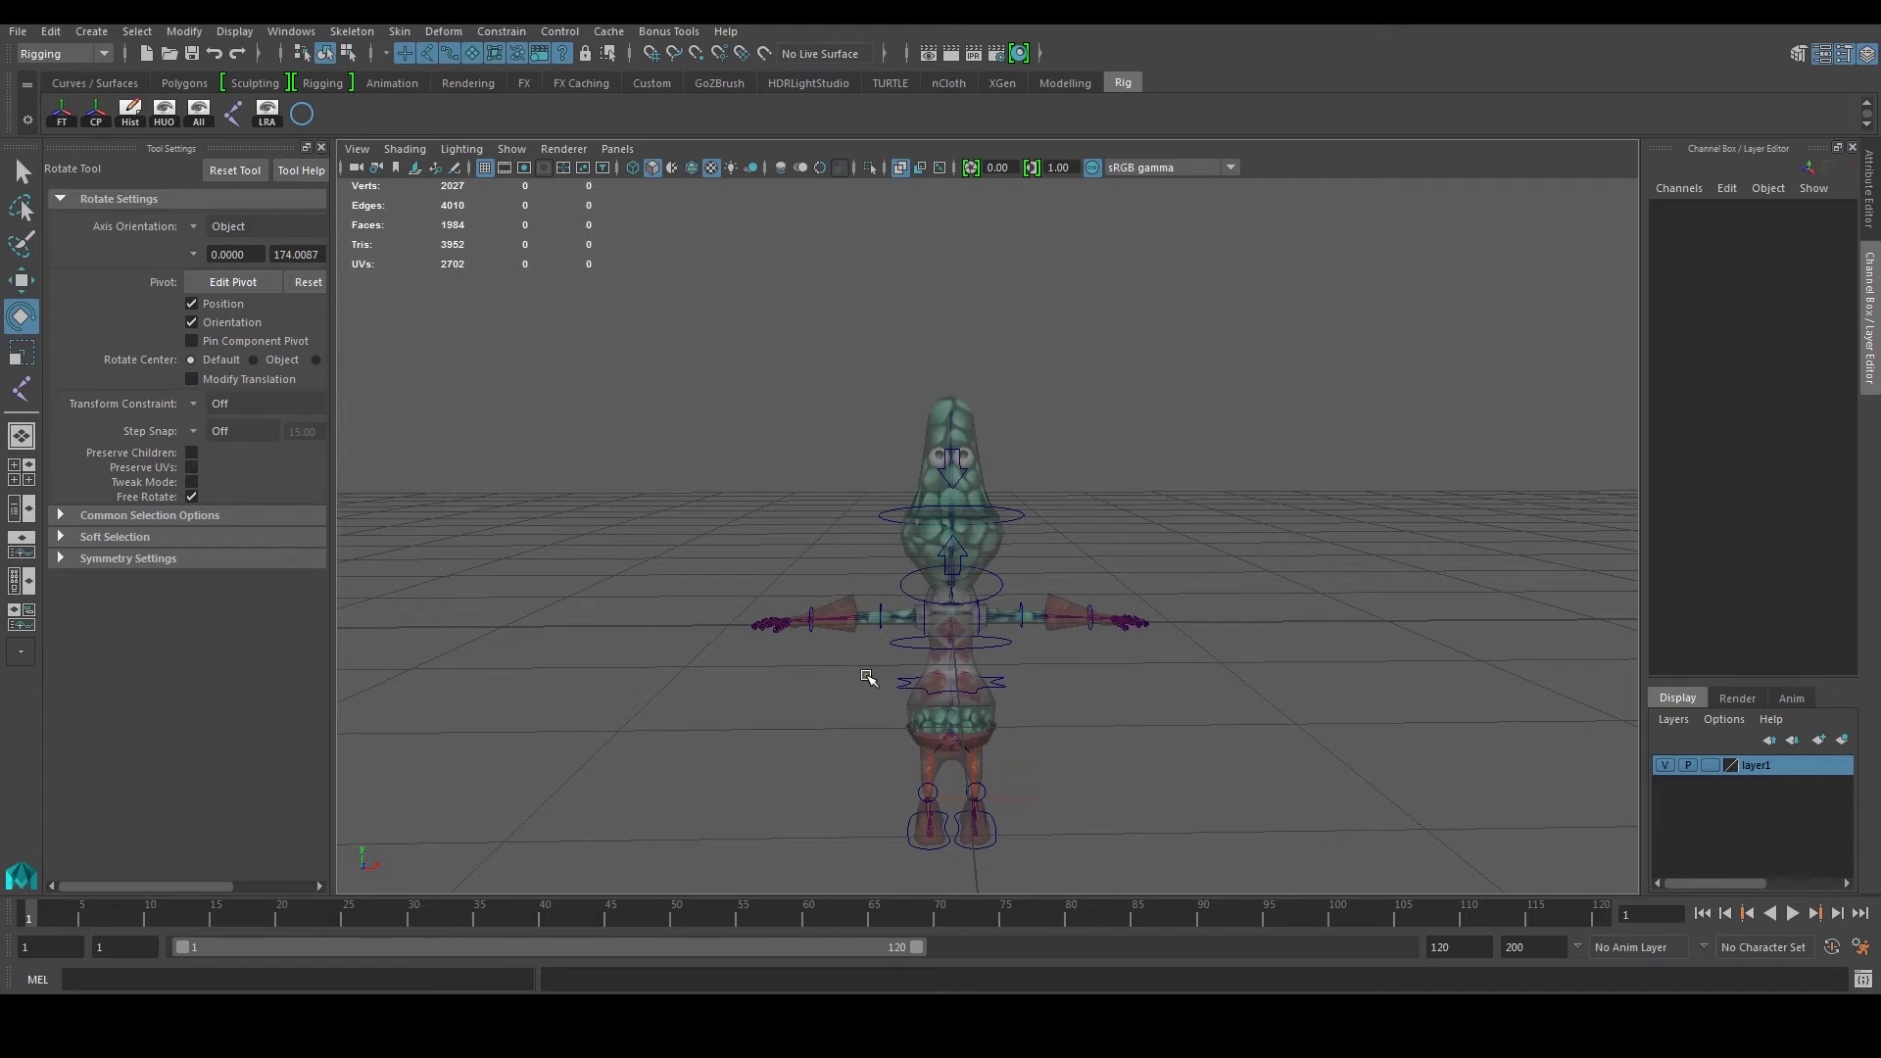
scroll(984, 730, up, 2)
scroll(997, 617, up, 2)
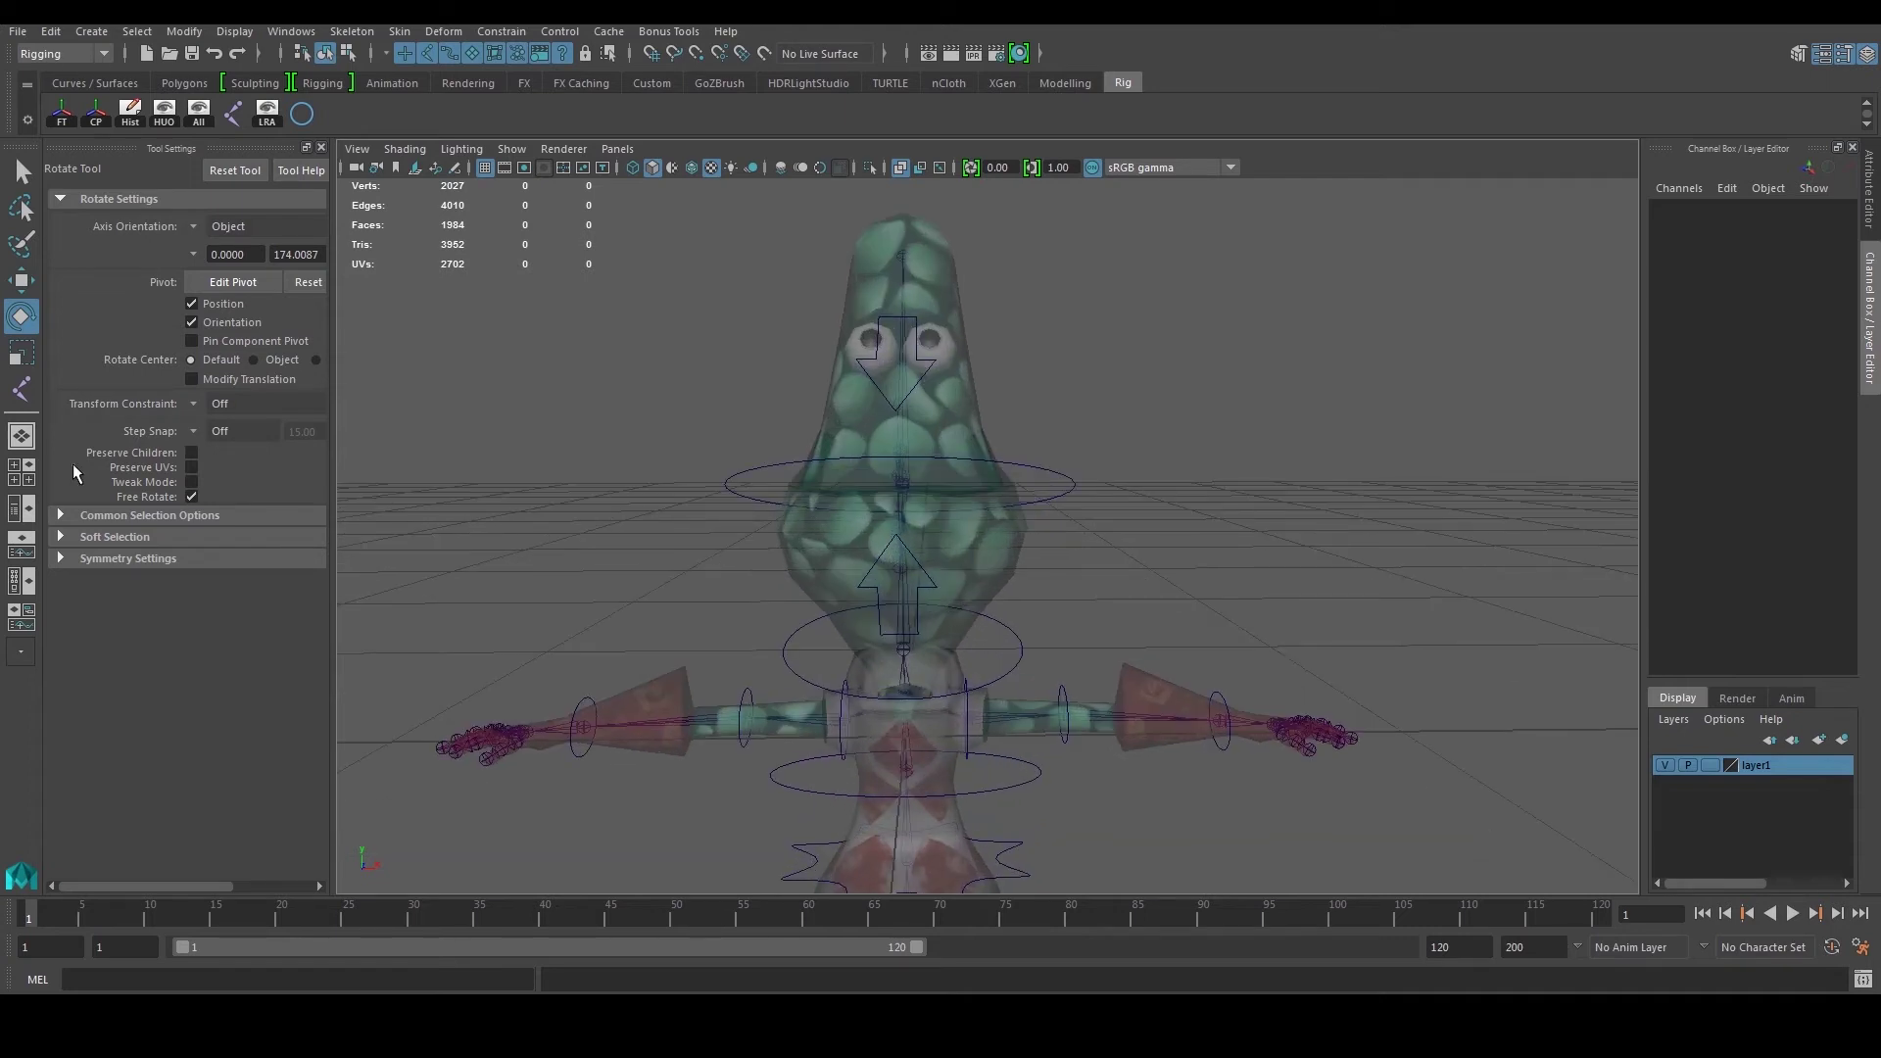
Step: Show the Outliner in place of the Tool Settings and collapse the root hierarchy
click(28, 508)
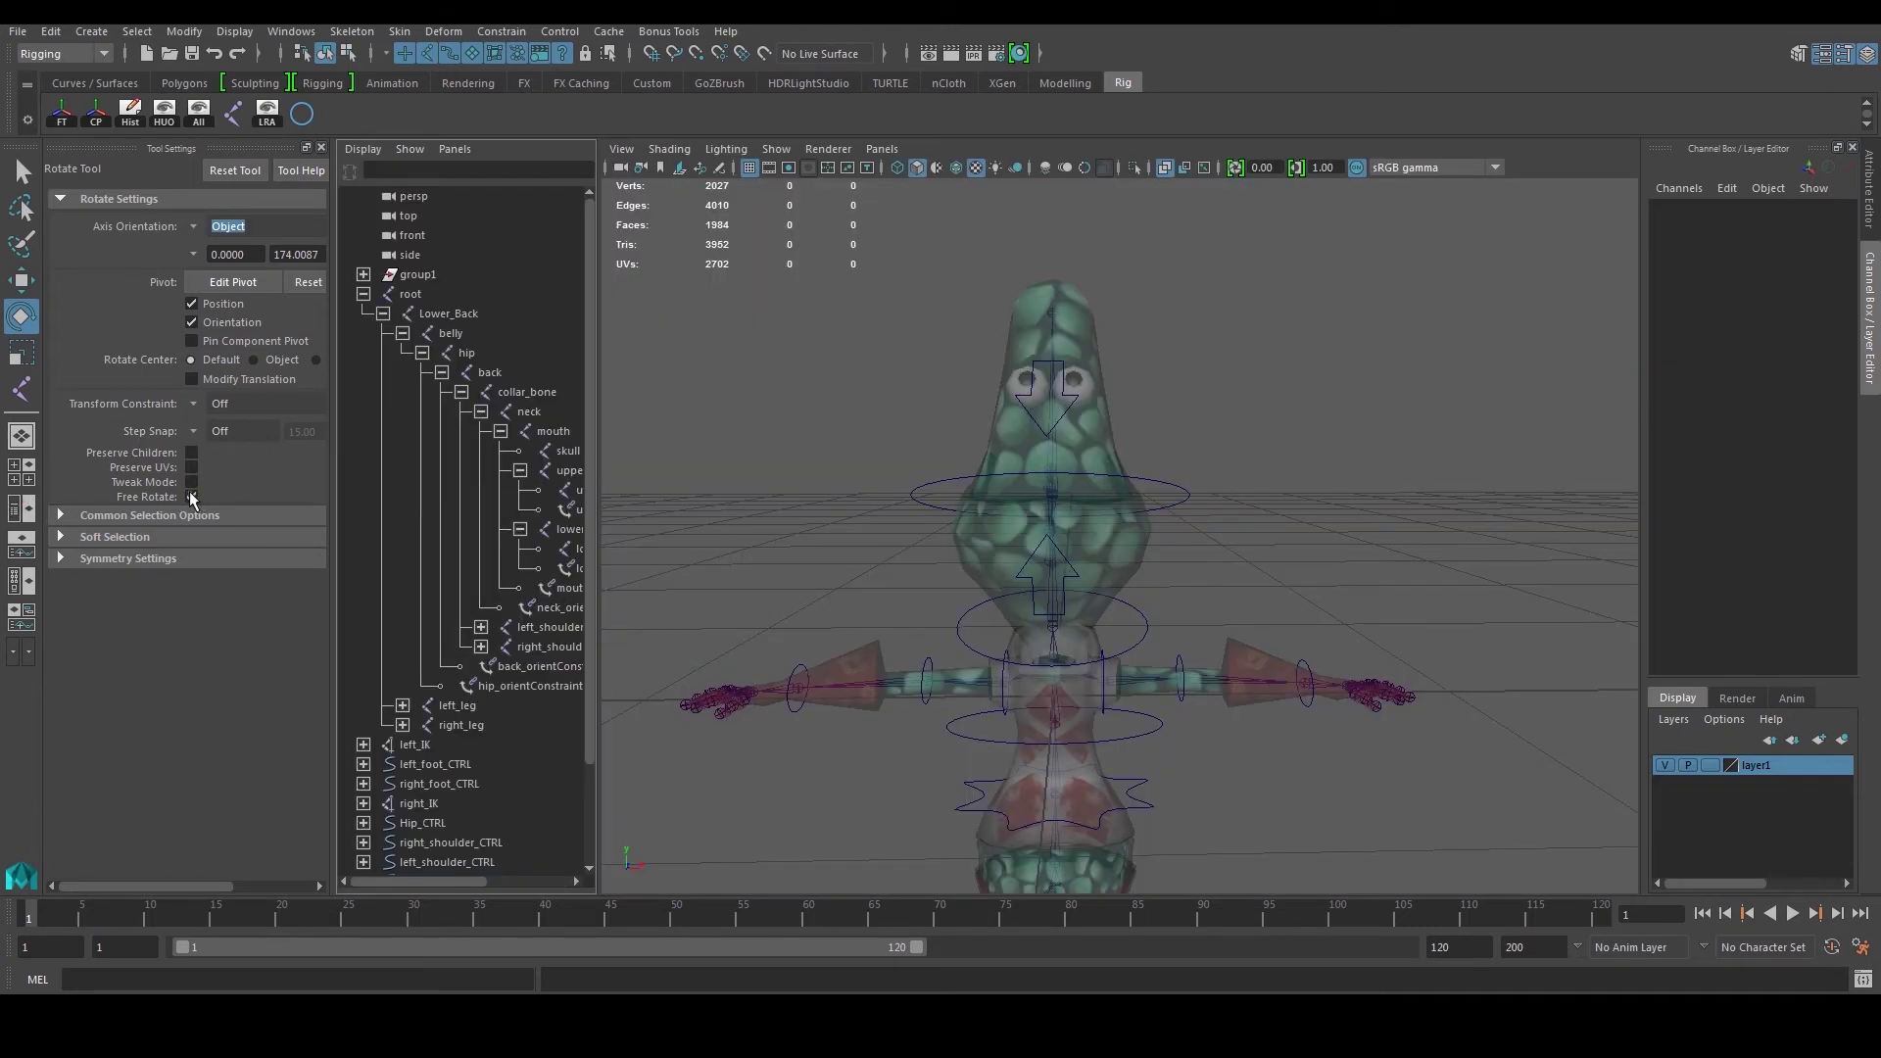
click(321, 147)
click(71, 294)
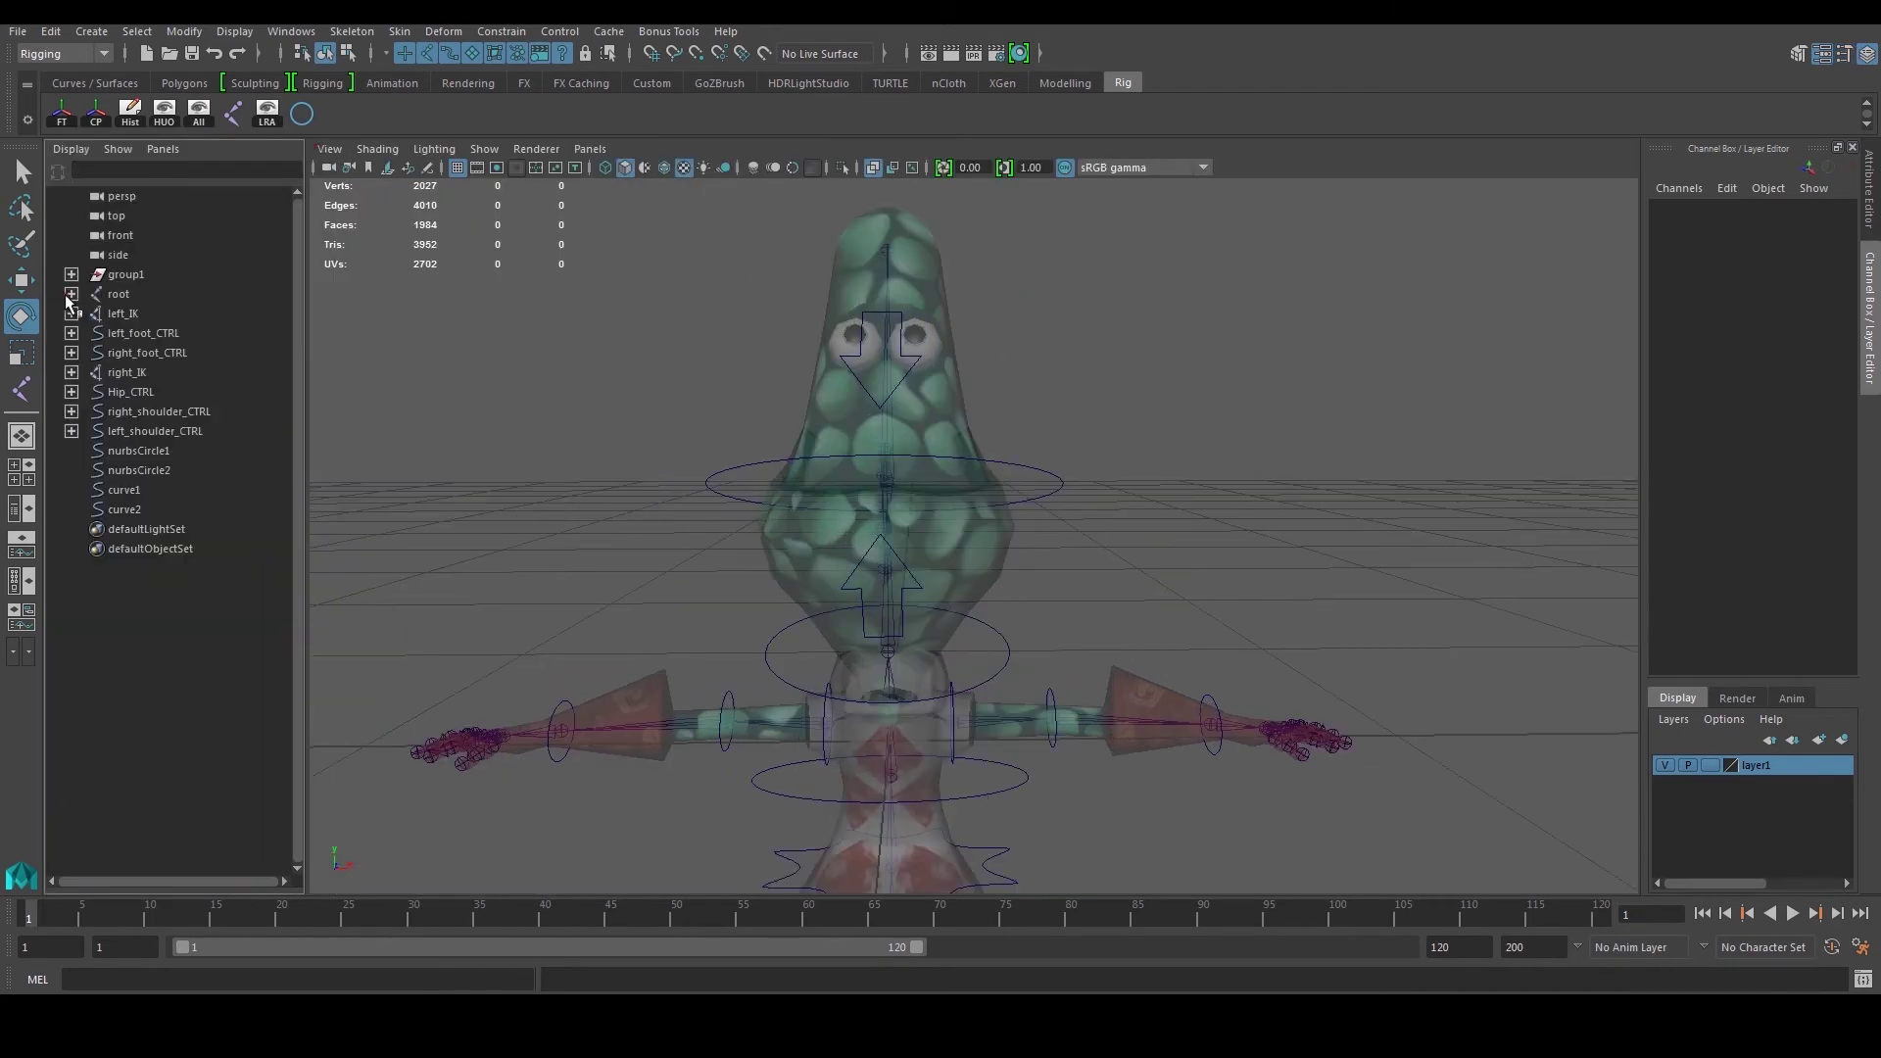
Step: Rename the neck curve nurbsCircle1 as neck_CTRL and the head curve nurbsCircle2 as head_CTRL
alt+drag(872, 446, 657, 421)
scroll(819, 407, up, 3)
alt+middle_drag(837, 338, 806, 385)
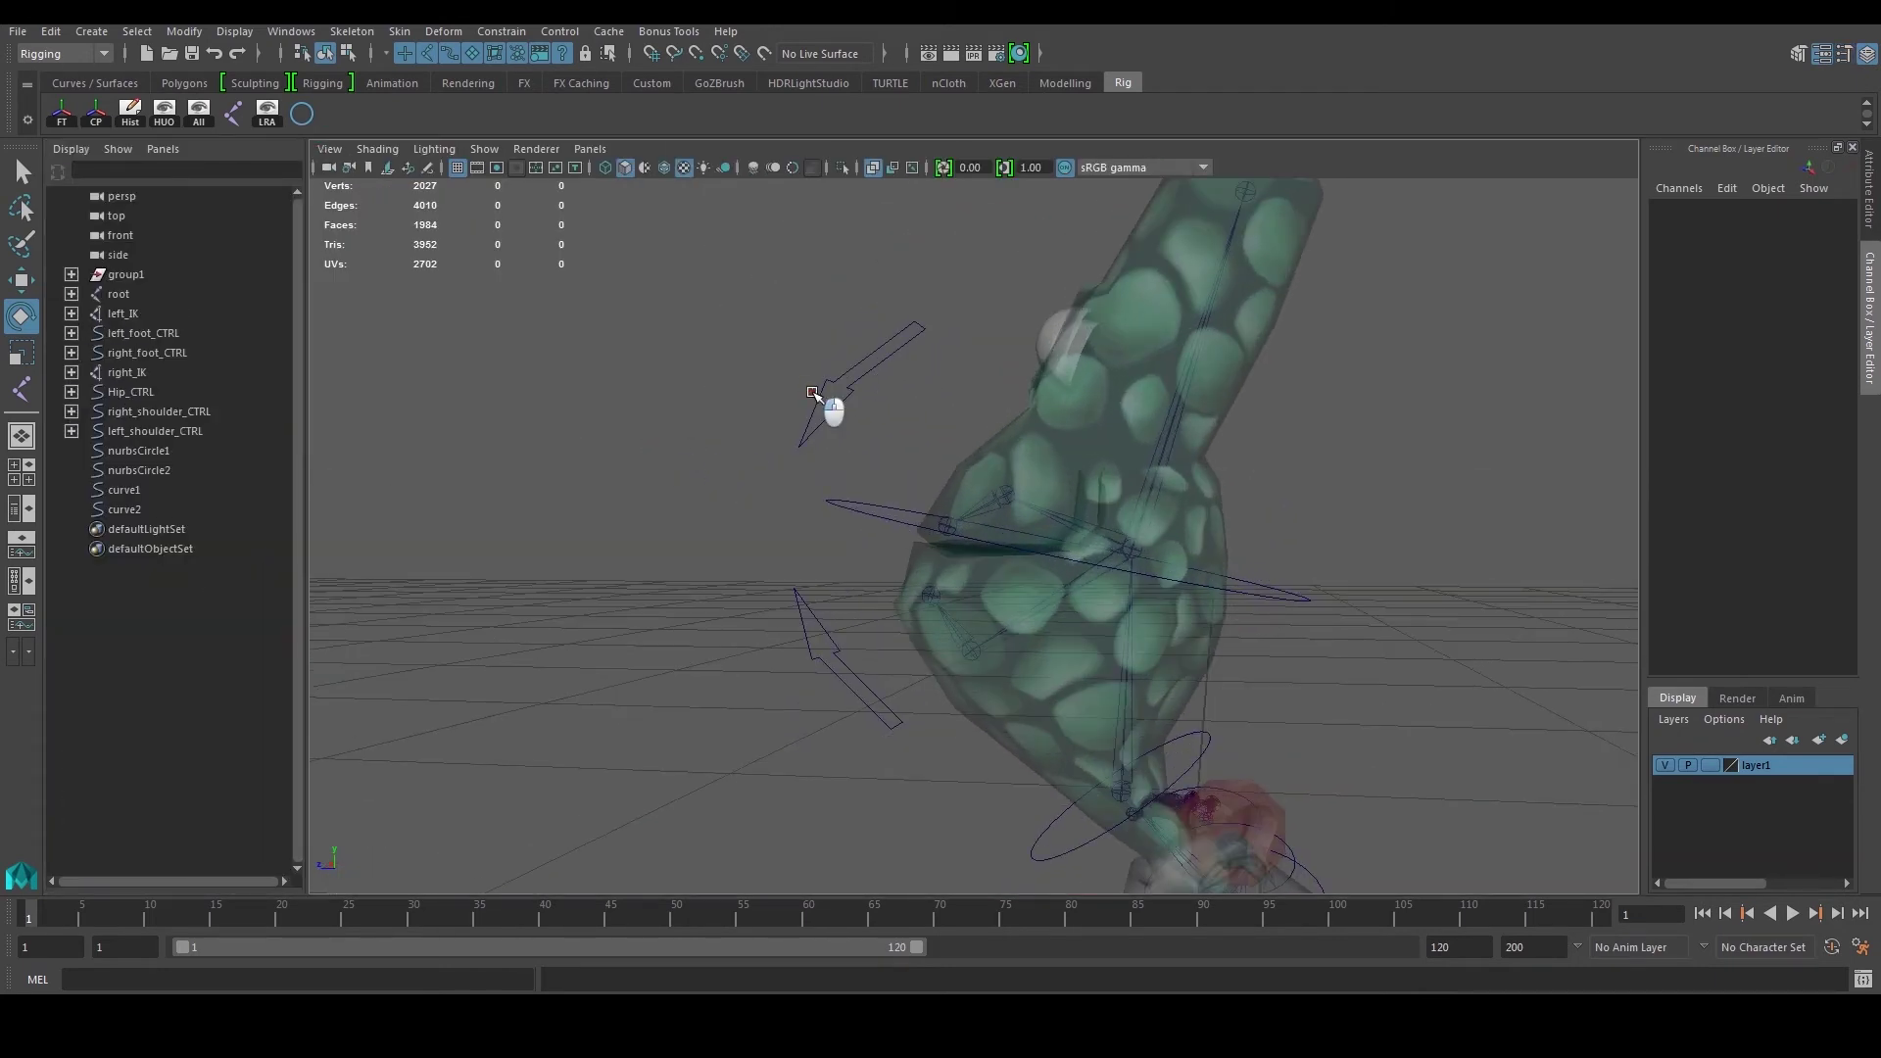
click(818, 393)
click(154, 453)
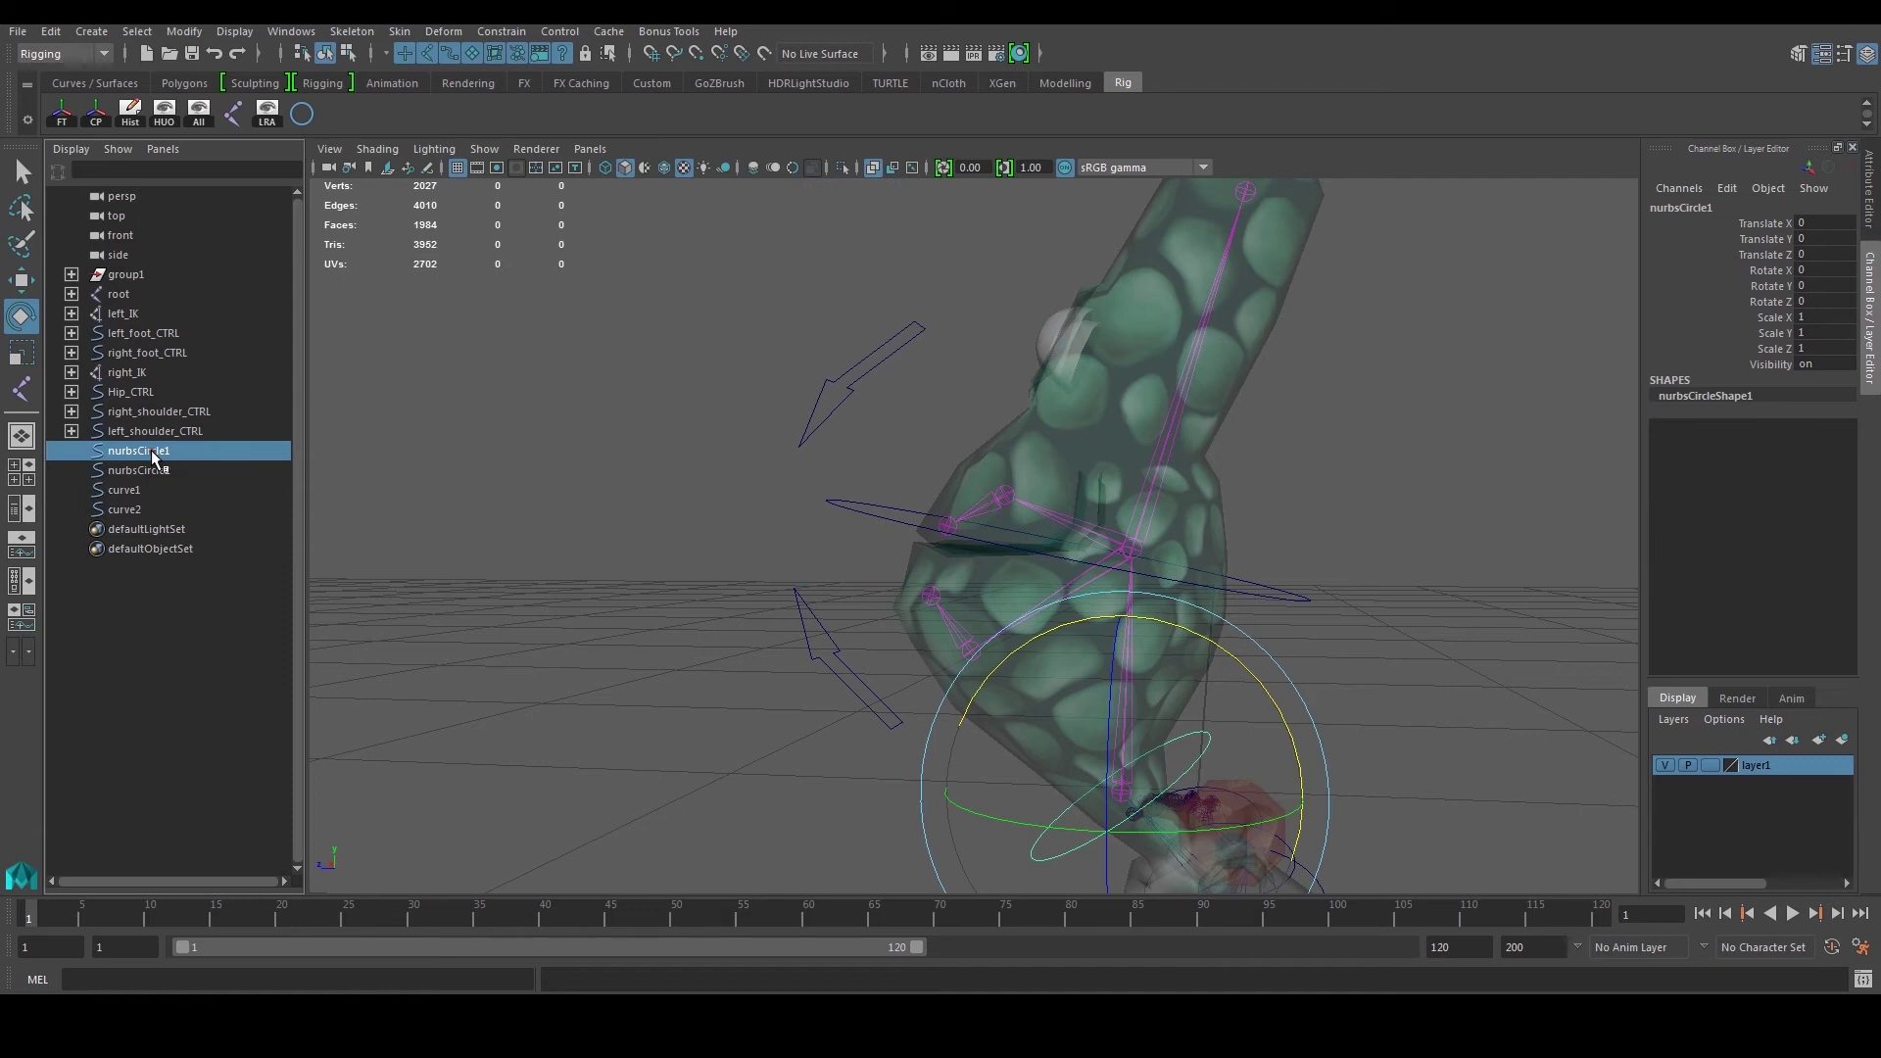
double_click(154, 453)
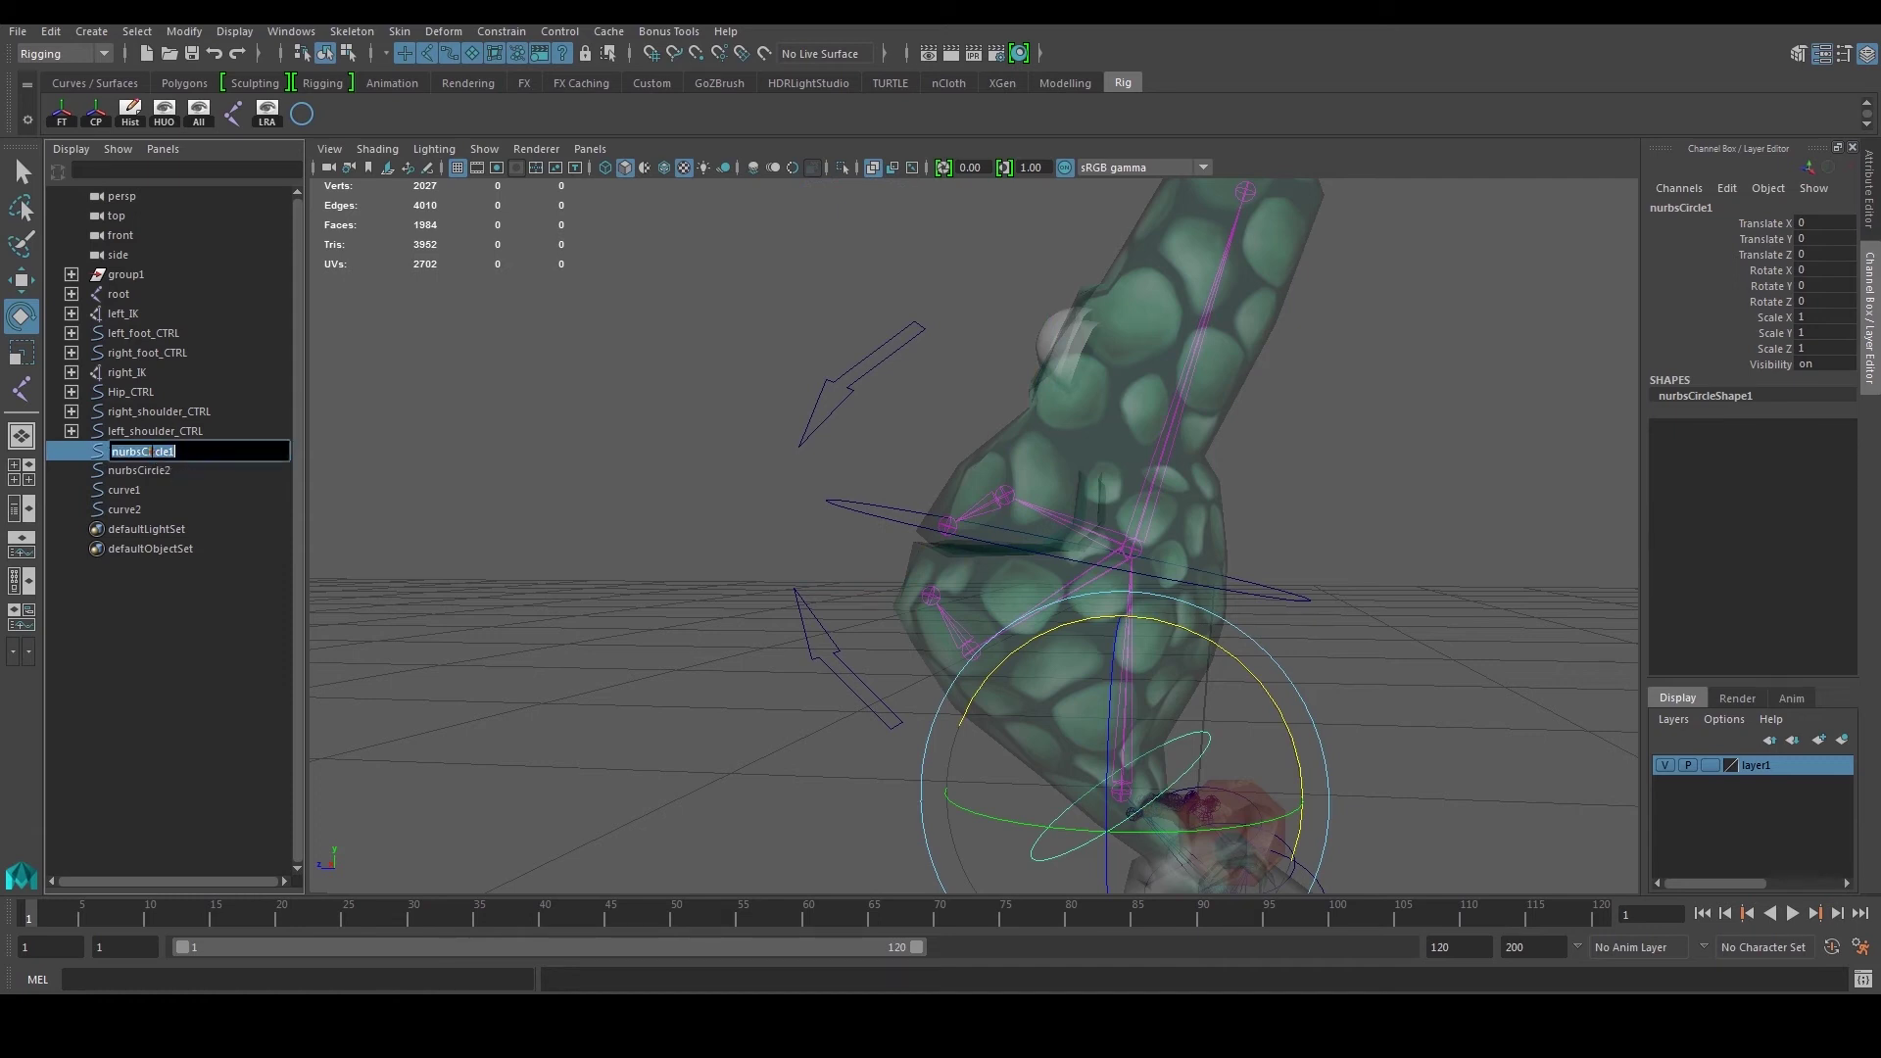
text(neck_CTRL)
key(Return)
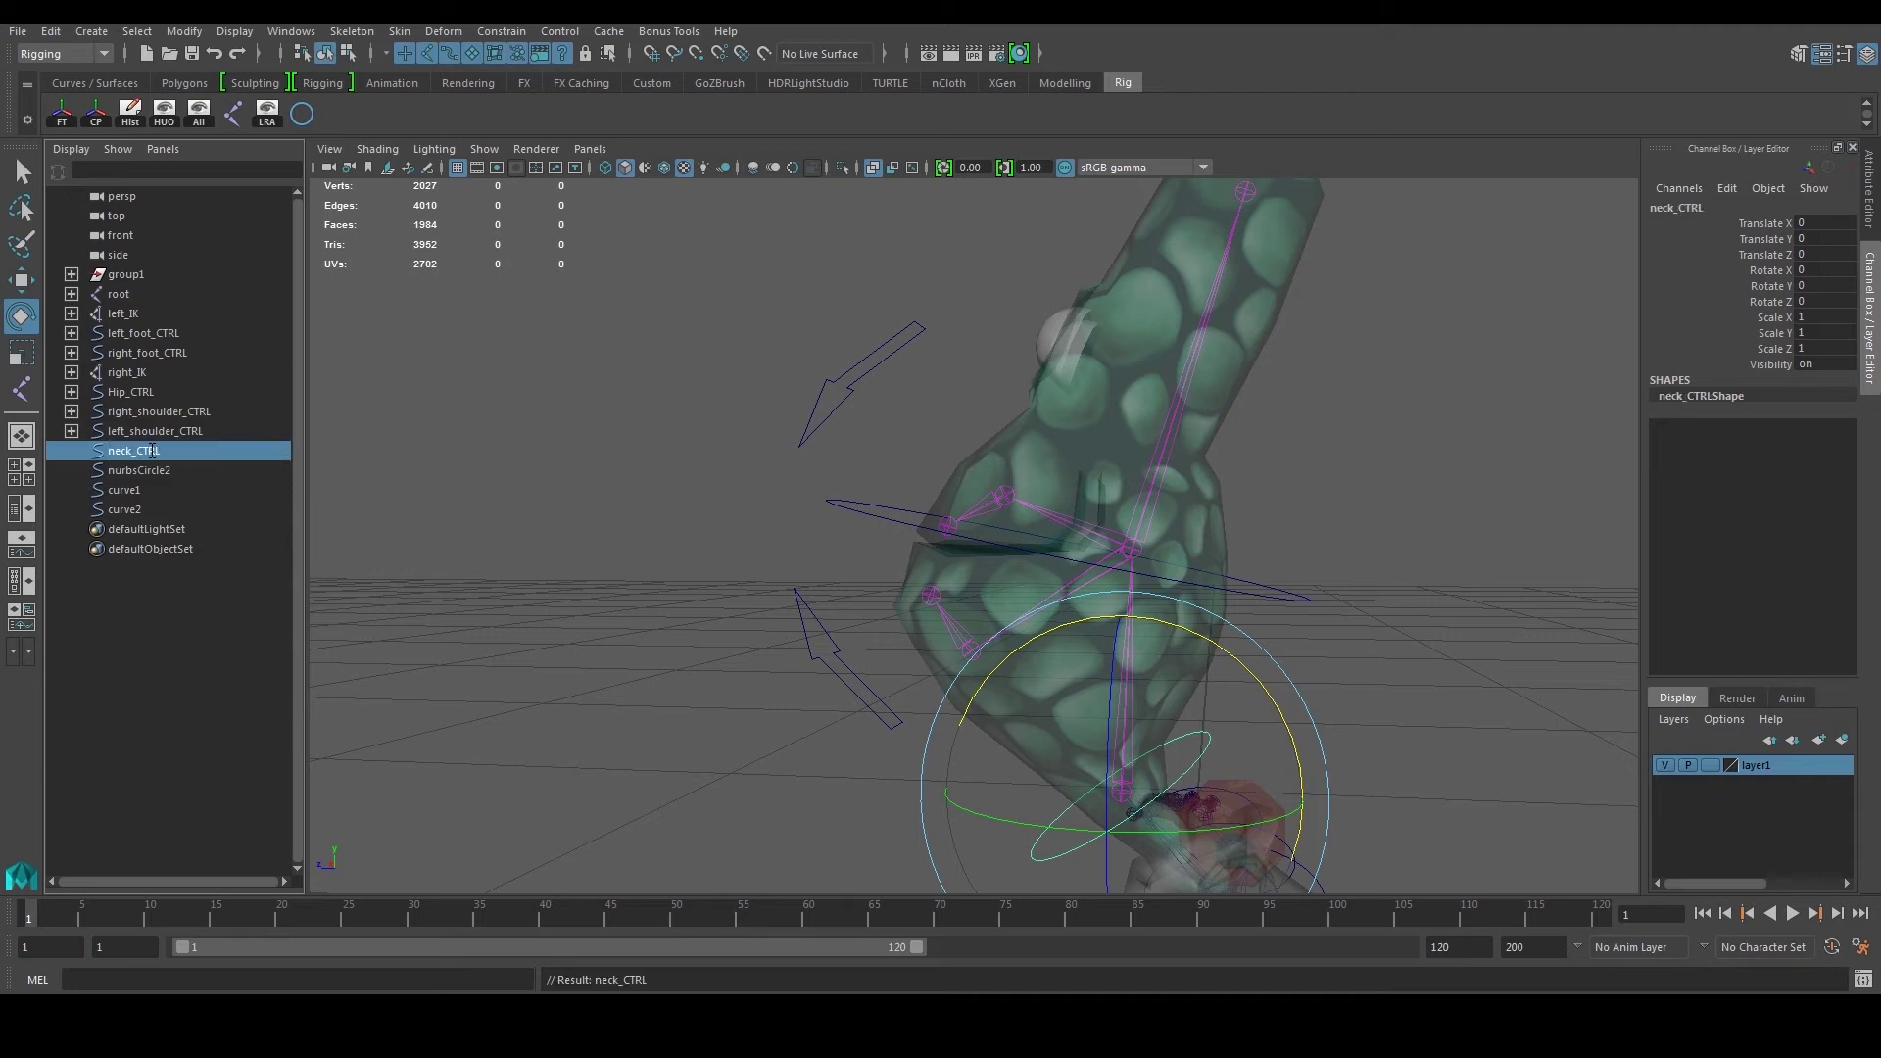
click(147, 472)
double_click(146, 471)
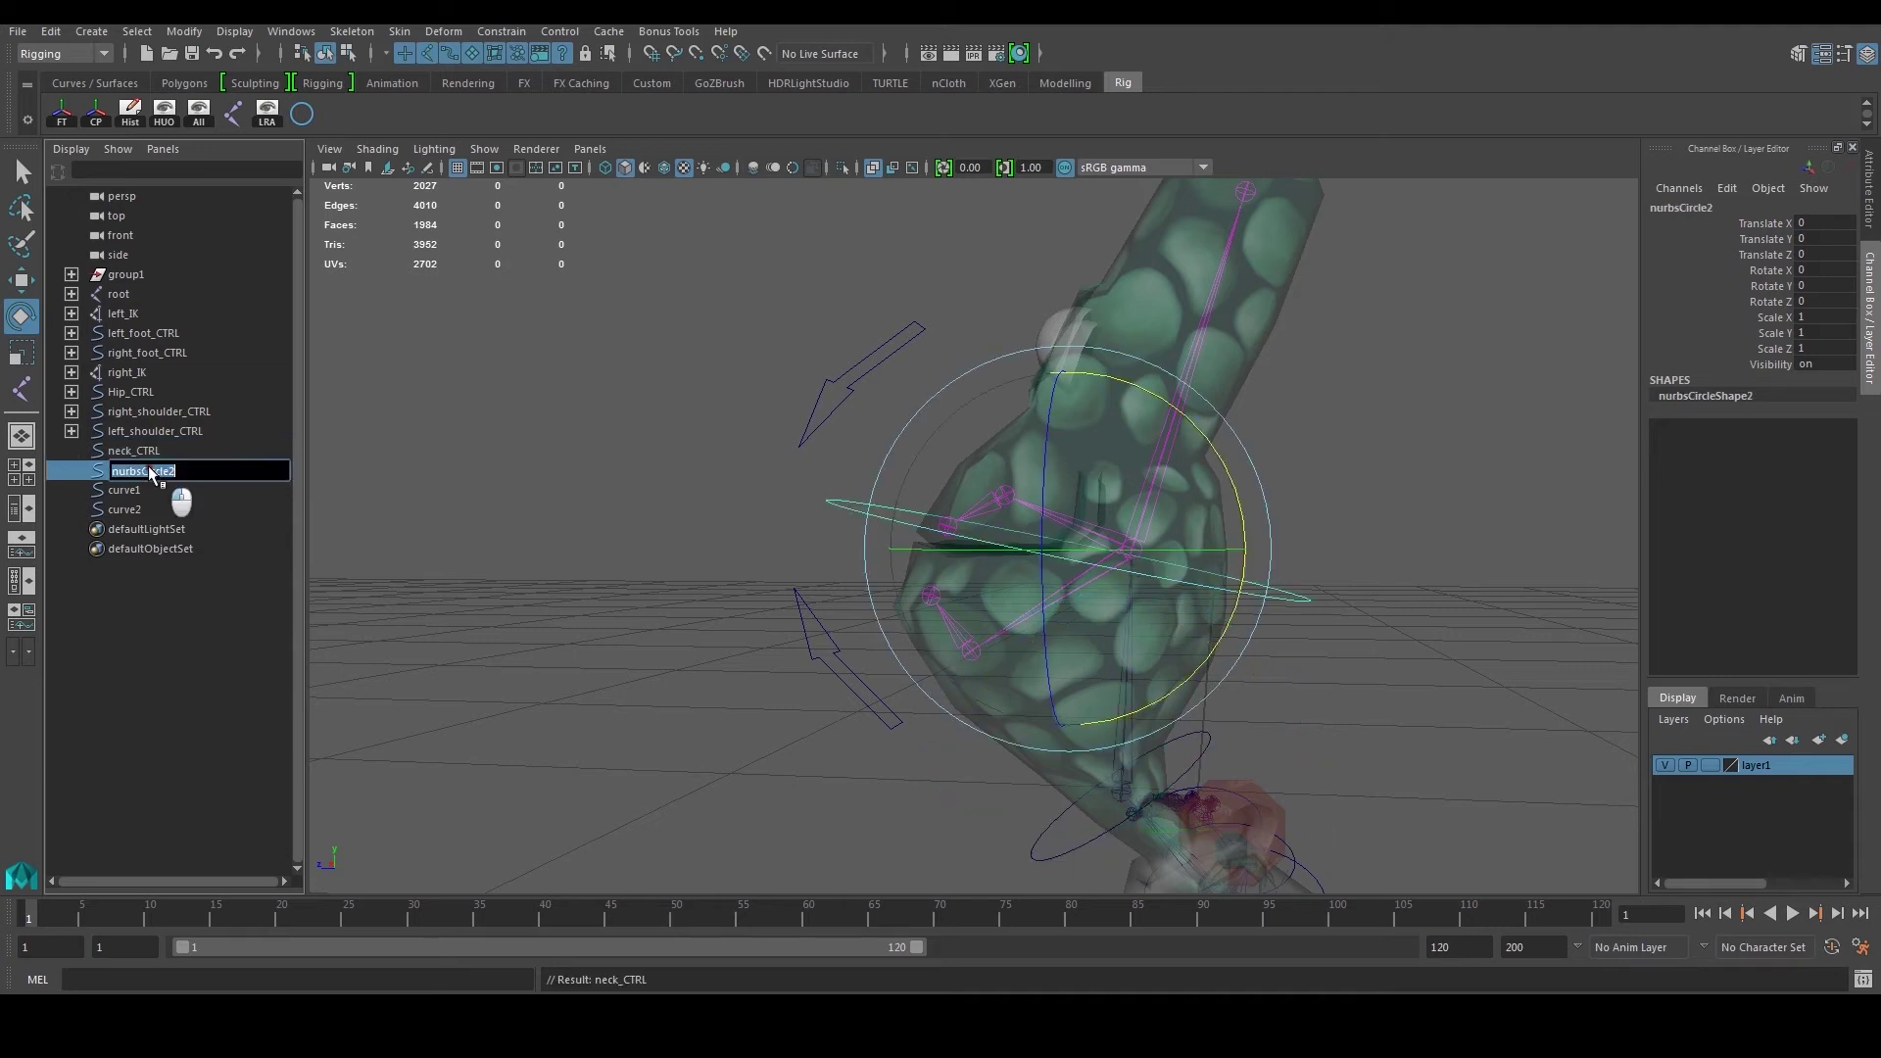
text(head_CTRL)
key(Return)
Step: Rename the arrow curves curve1 as upper_jaw_CTRL and curve2 as lower_jaw_CTRL
click(155, 492)
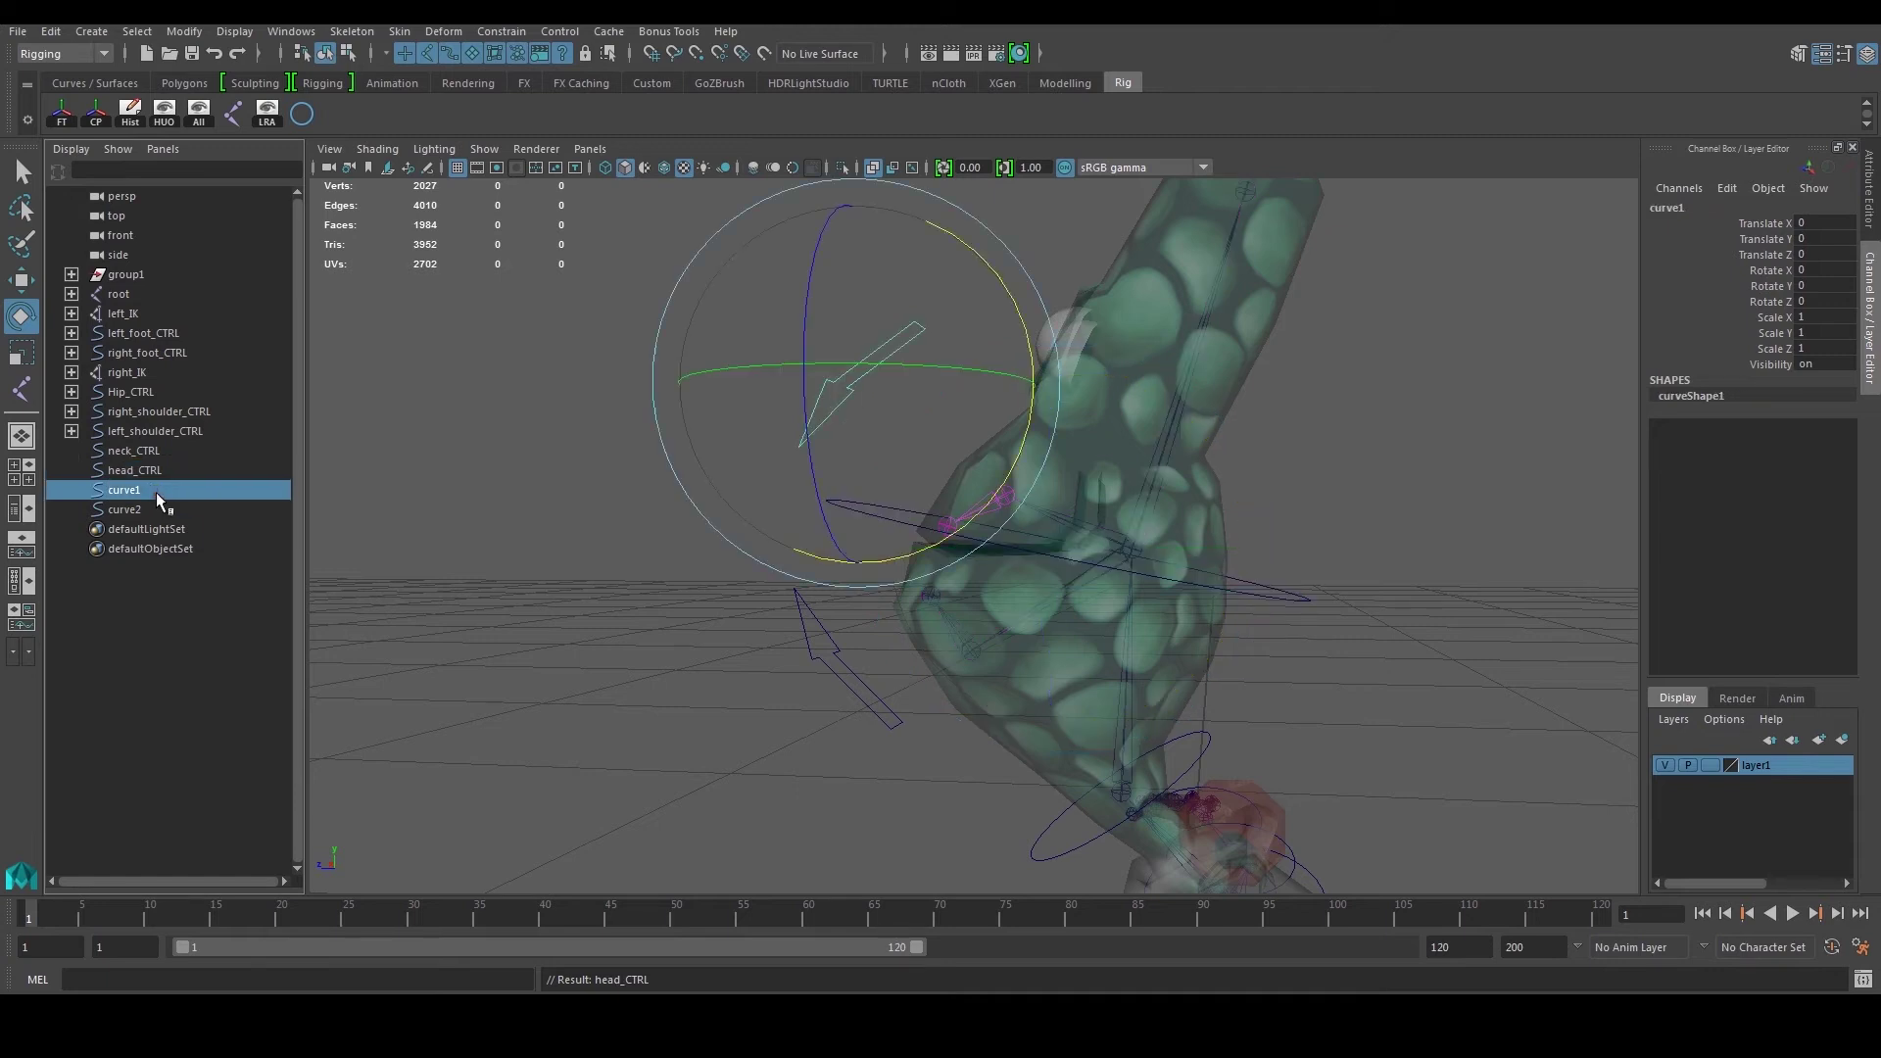
double_click(156, 492)
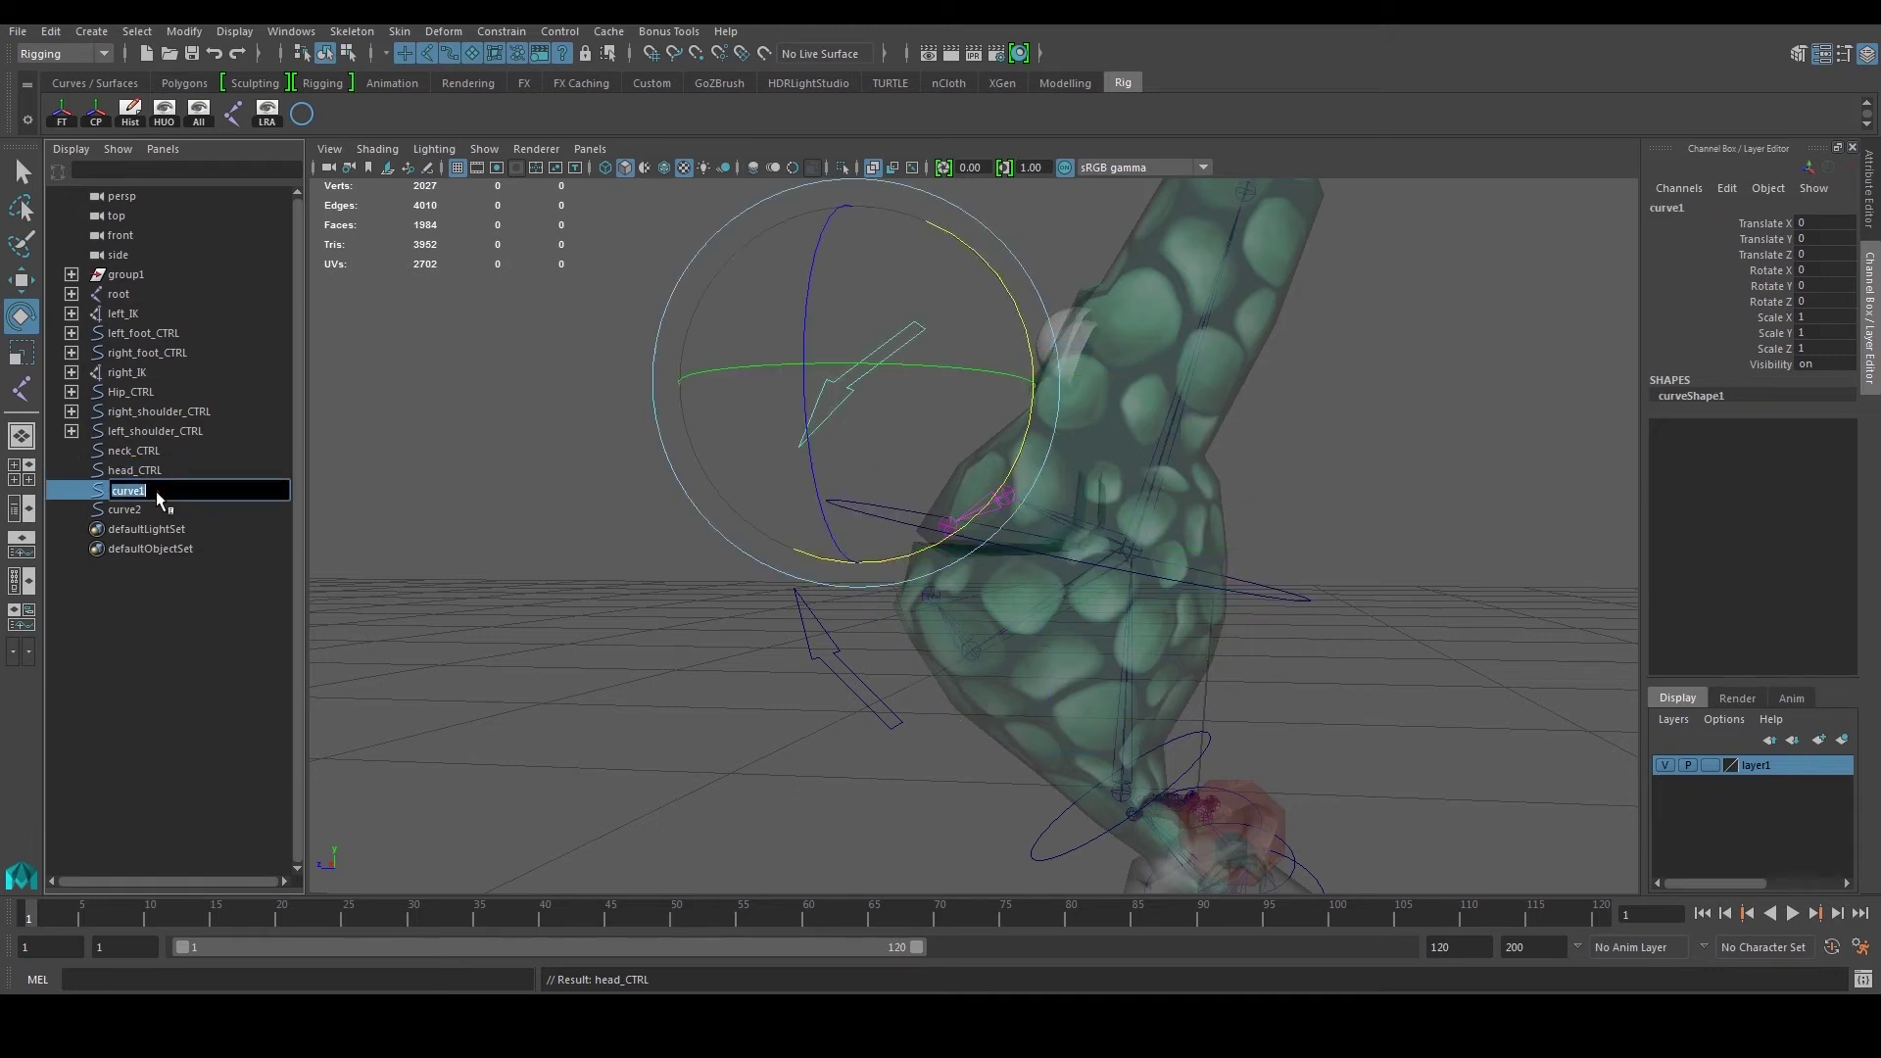
text(upper_jaw_CTRL)
key(Return)
double_click(152, 508)
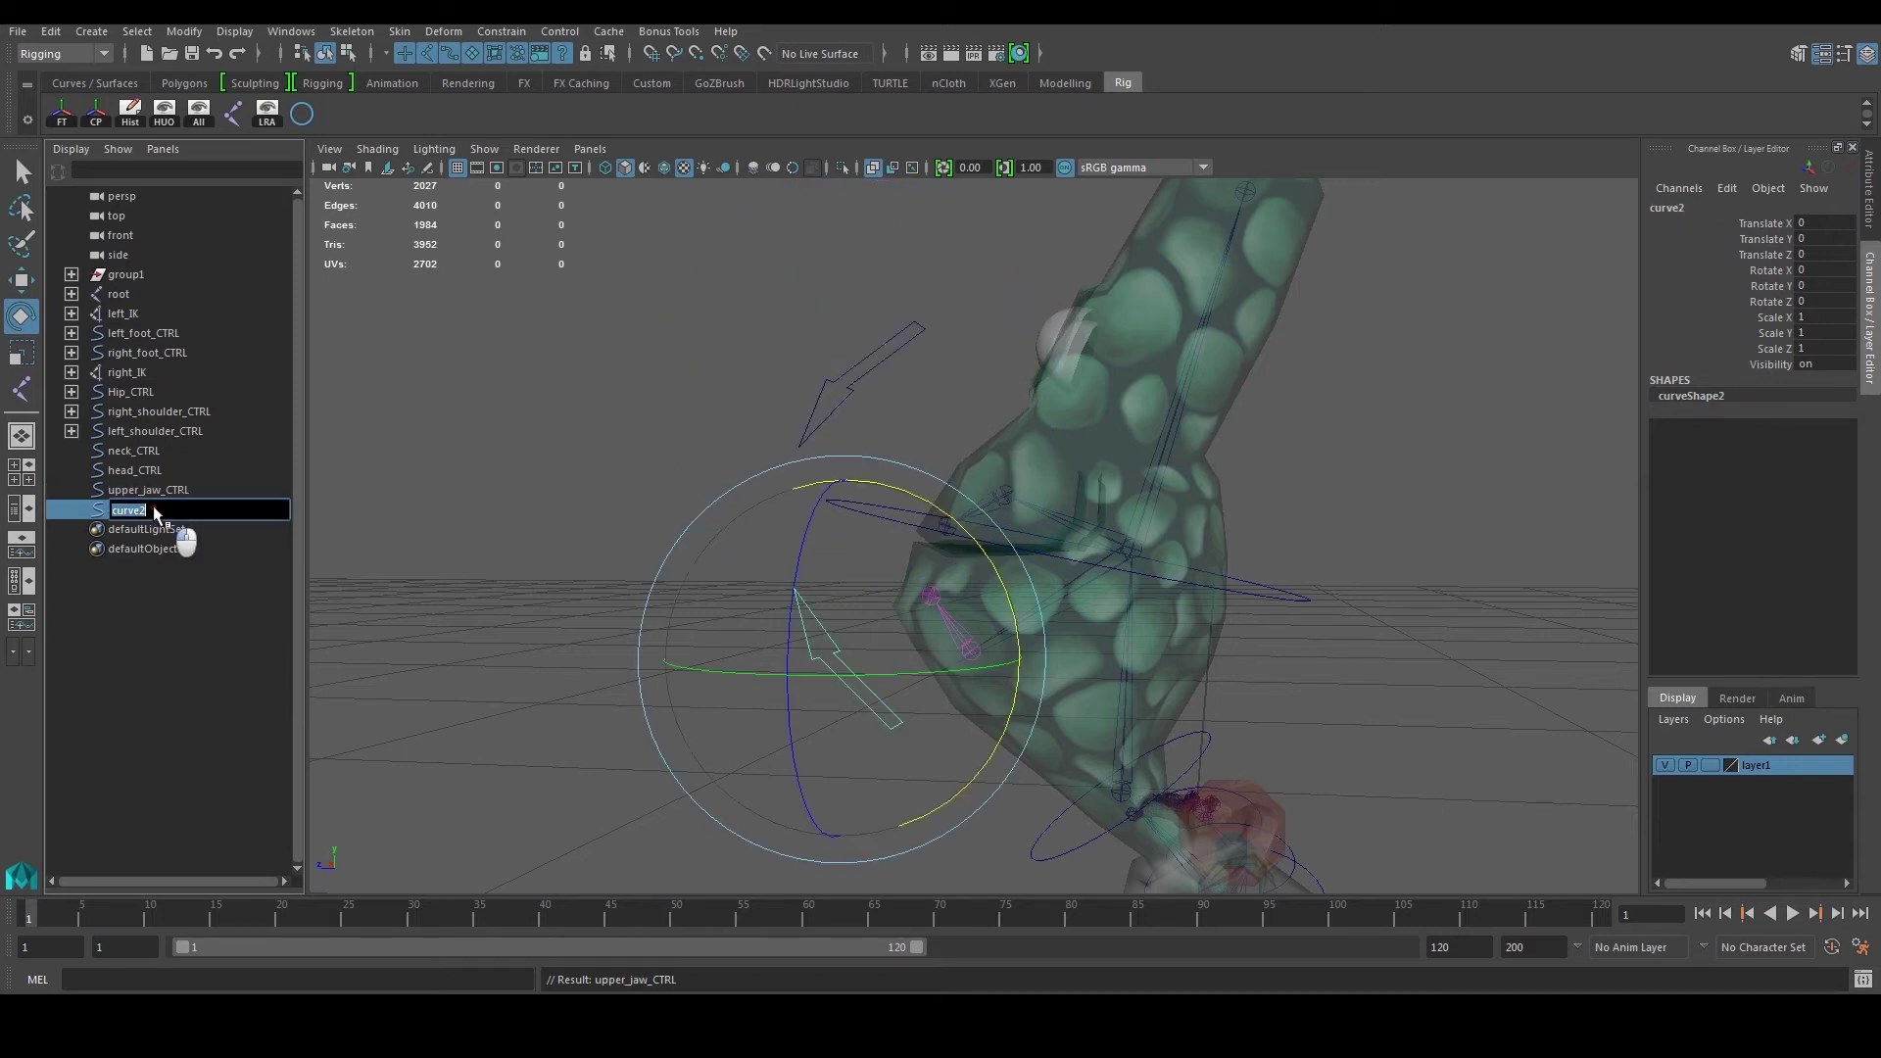
text(lower_jaw_CTRL)
key(Return)
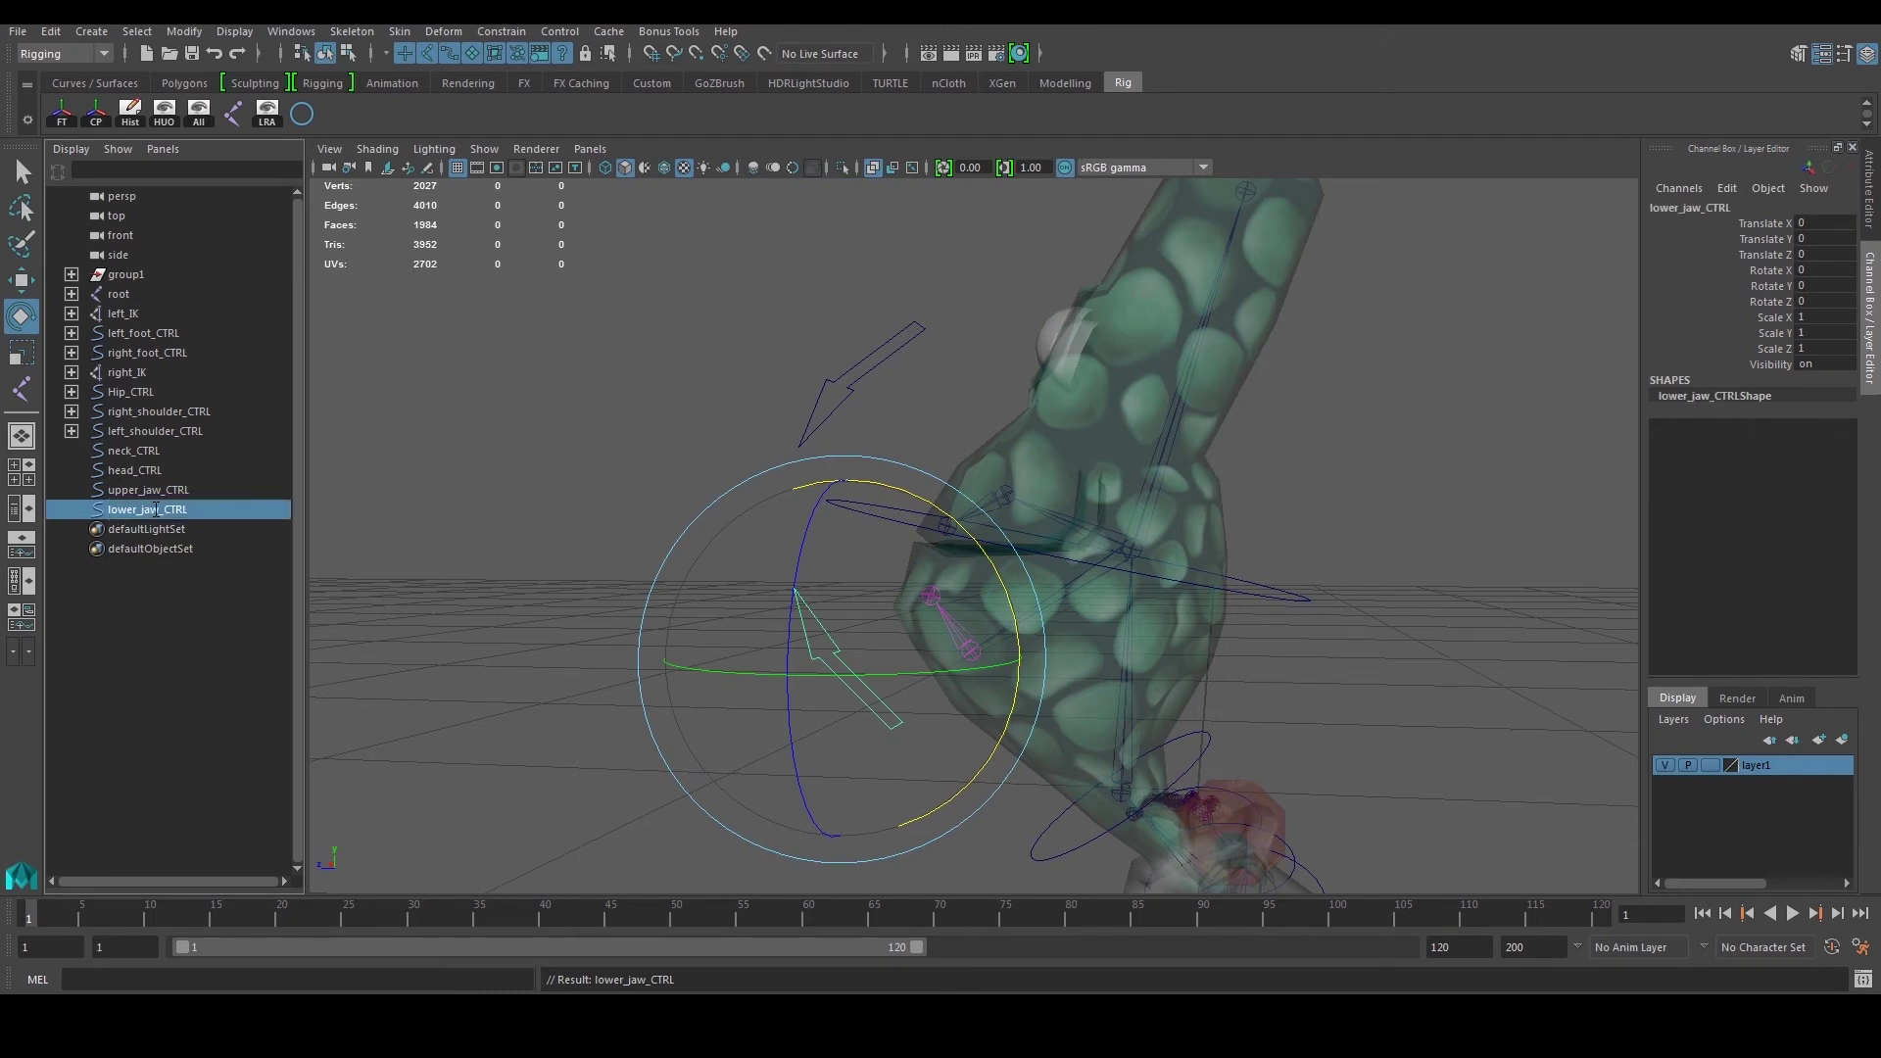
Step: Parent upper_jaw_CTRL and lower_jaw_CTRL under head_CTRL
click(183, 491)
ctrl+click(176, 507)
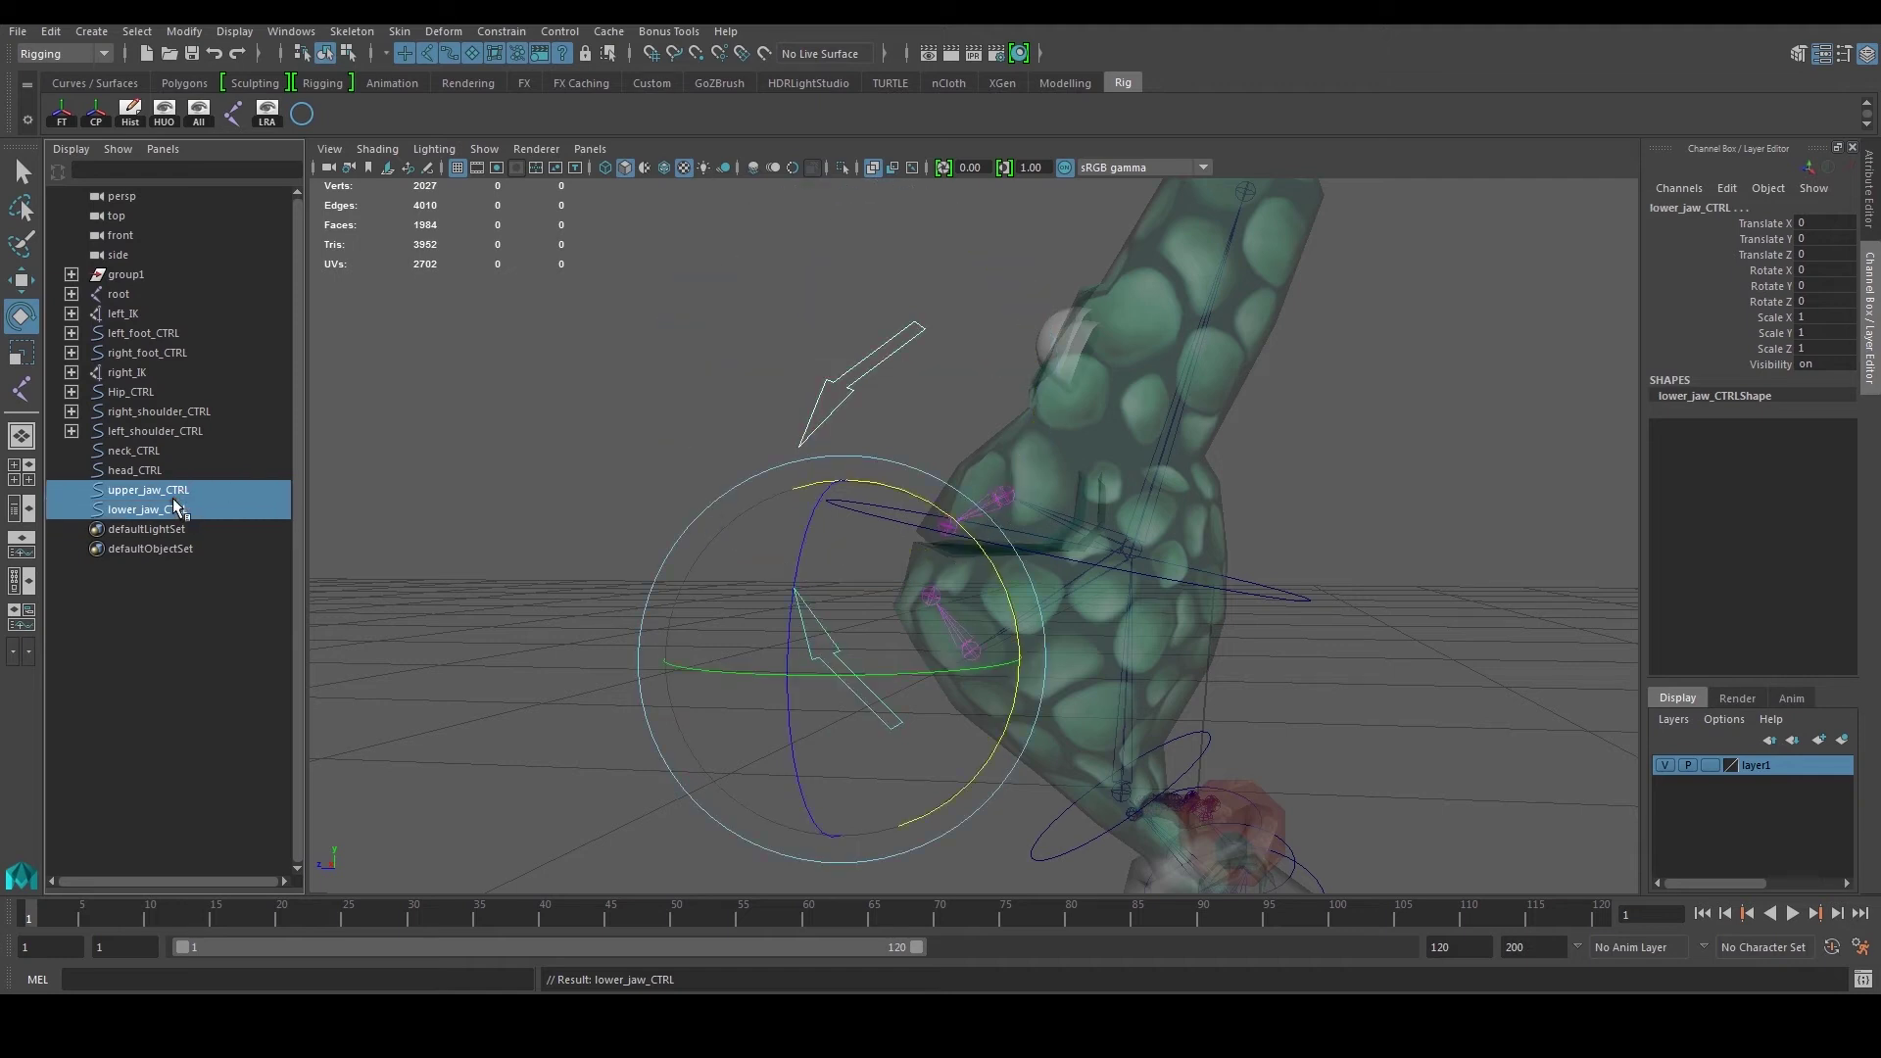
middle_drag(153, 485, 150, 472)
click(153, 472)
Step: Test-rotate head_CTRL to check that the jaw controls follow it and undo the rotation
click(1488, 602)
click(1310, 596)
alt+drag(981, 577, 1195, 576)
drag(1046, 493, 1095, 519)
key(ctrl+z)
key(ctrl+z)
click(1248, 585)
Step: Parent head_CTRL under neck_CTRL
click(135, 465)
middle_drag(131, 464, 128, 450)
Step: Test-rotate neck_CTRL to check that the head controls follow it and undo the rotation
alt+middle_drag(1102, 709, 1081, 637)
click(1030, 678)
scroll(1017, 625, down, 3)
drag(1046, 562, 1164, 676)
key(ctrl+z)
scroll(1221, 592, down, 3)
click(1221, 592)
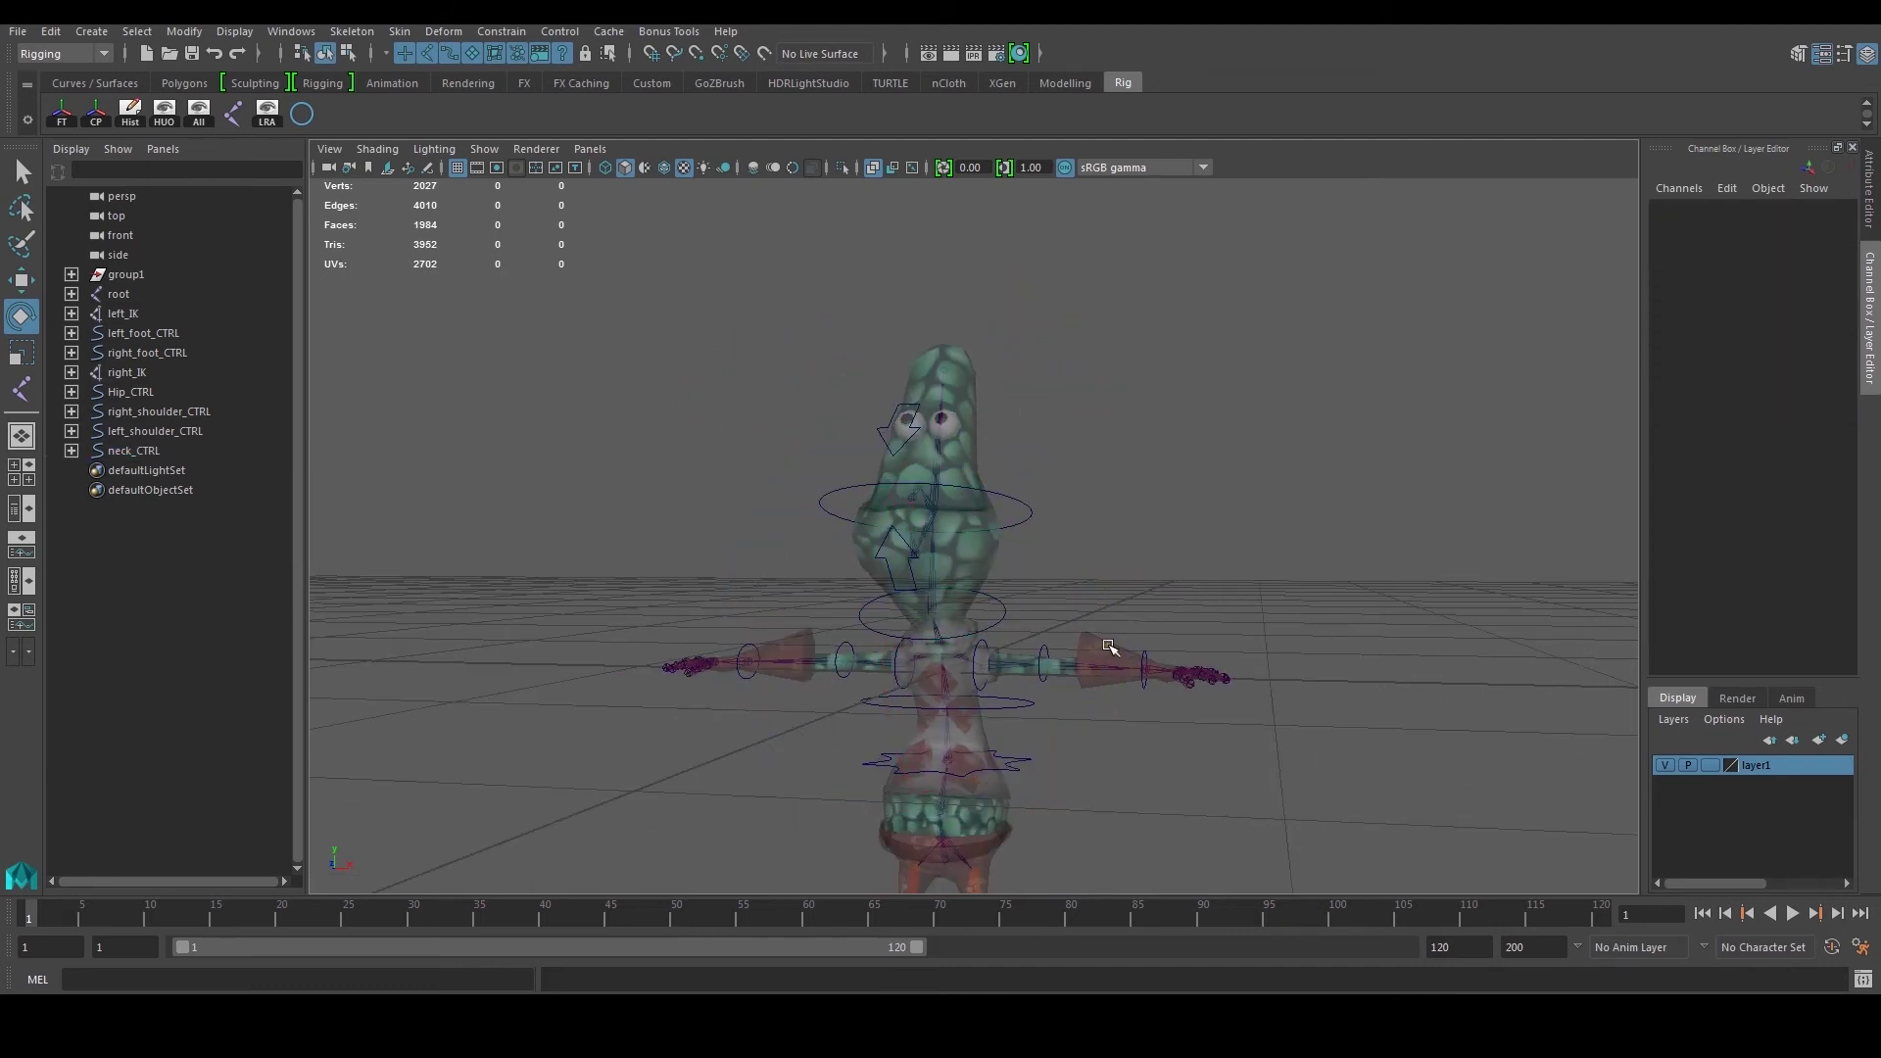
Step: Inspect the torso controls from the front, checking what Upper_Body_CTRL and neck_CTRL each influence
alt+middle_drag(1108, 646, 1112, 530)
scroll(1112, 567, up, 3)
alt+drag(1102, 573, 1058, 613)
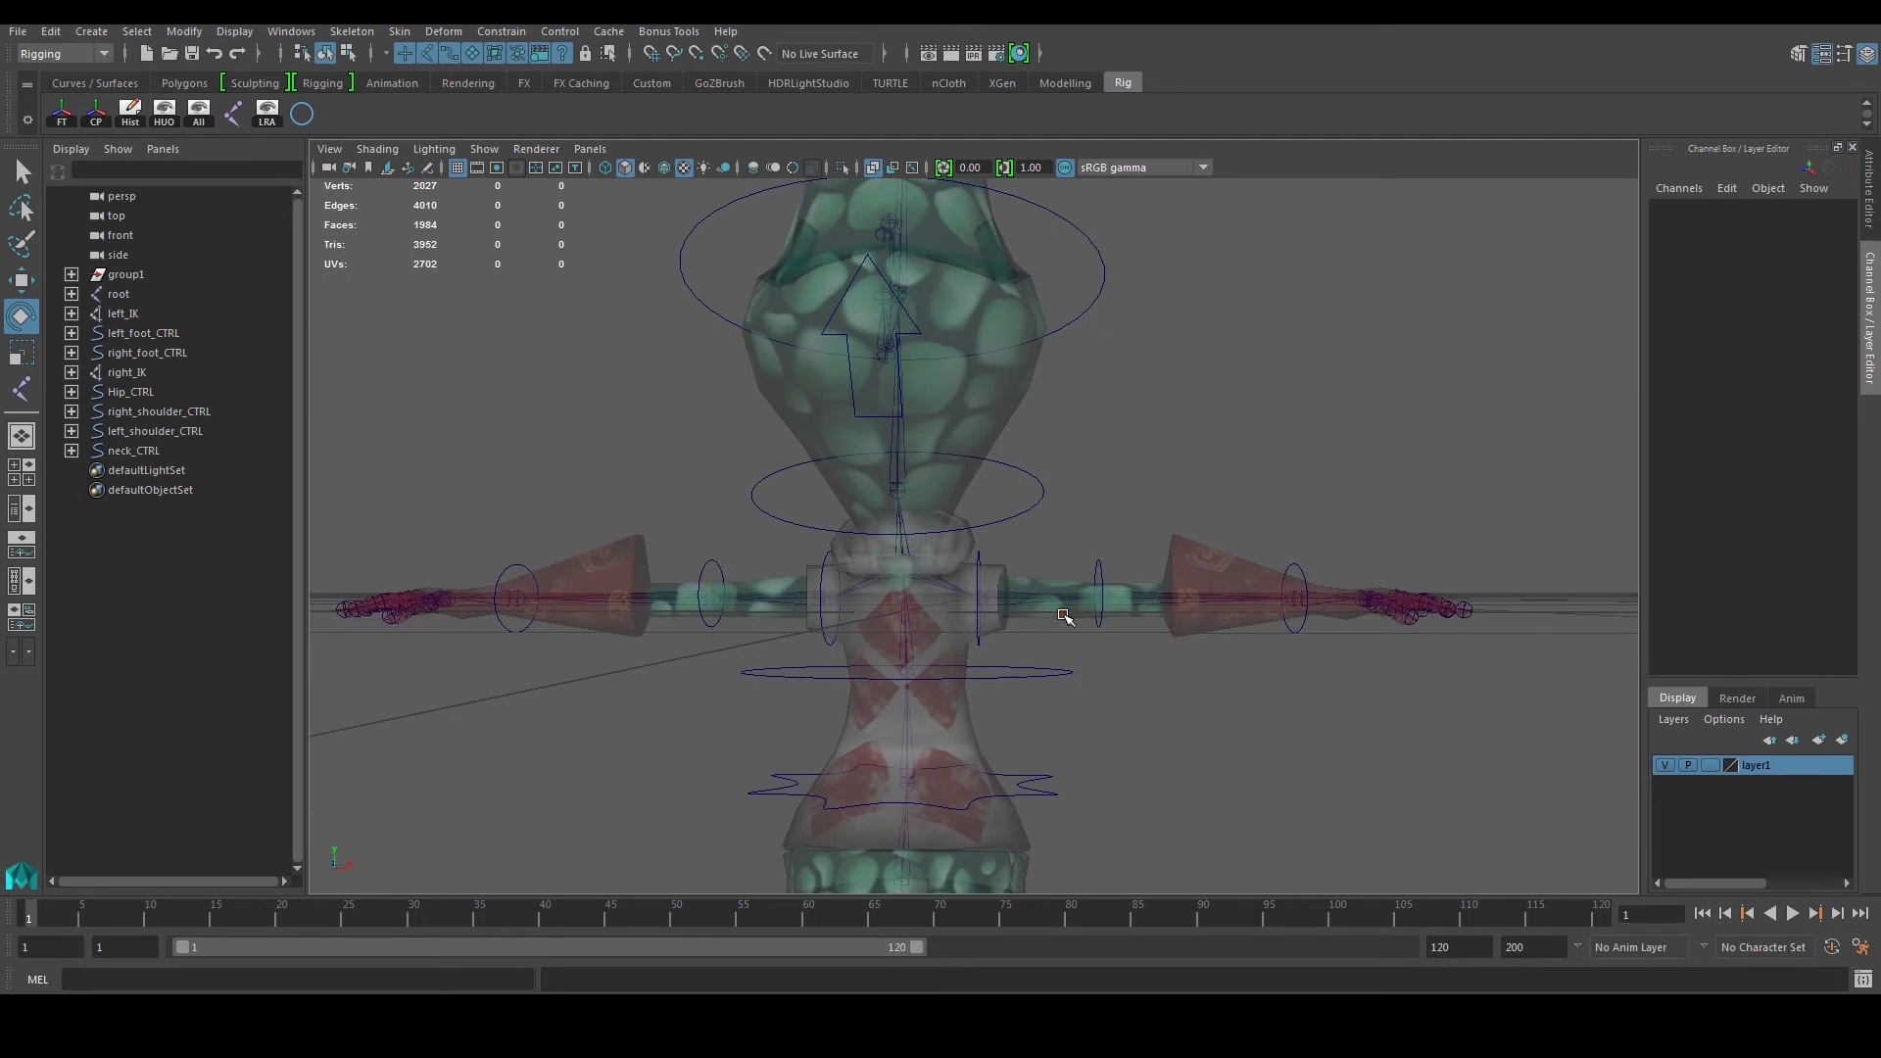
click(1073, 684)
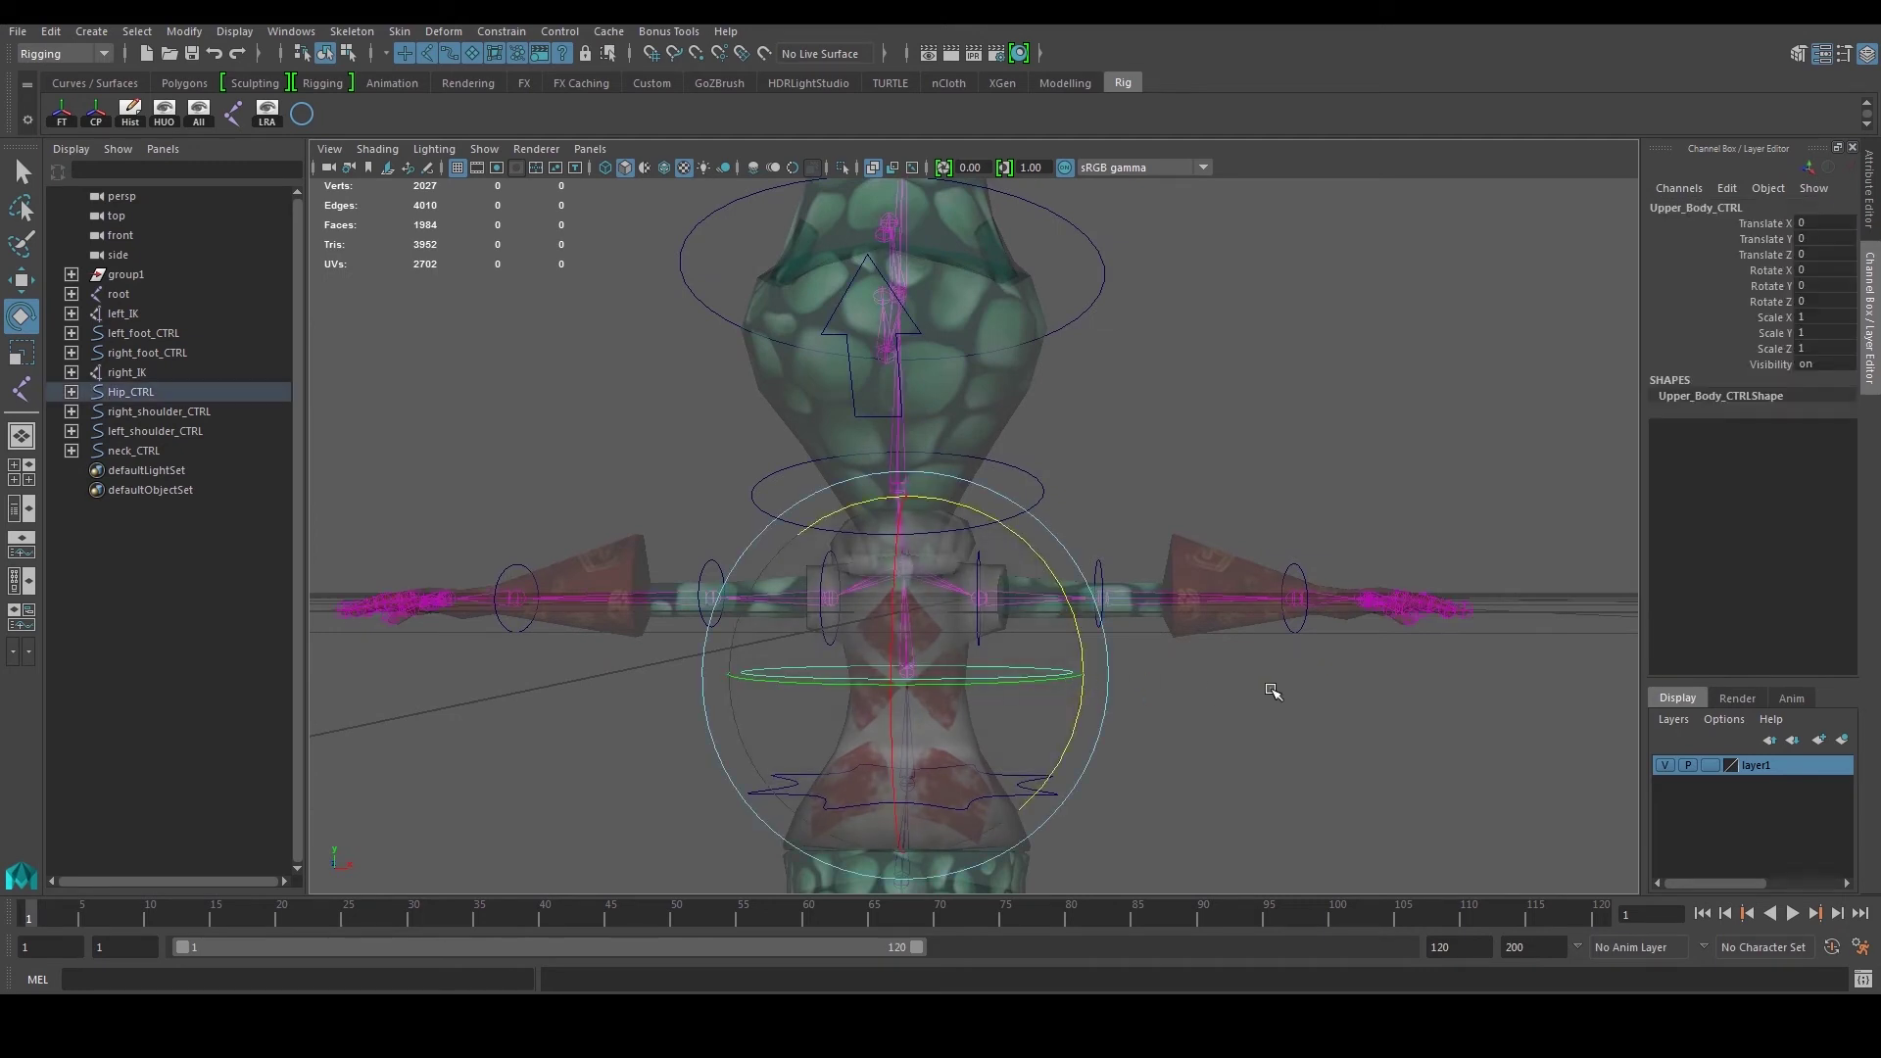
alt+drag(1279, 695, 1322, 706)
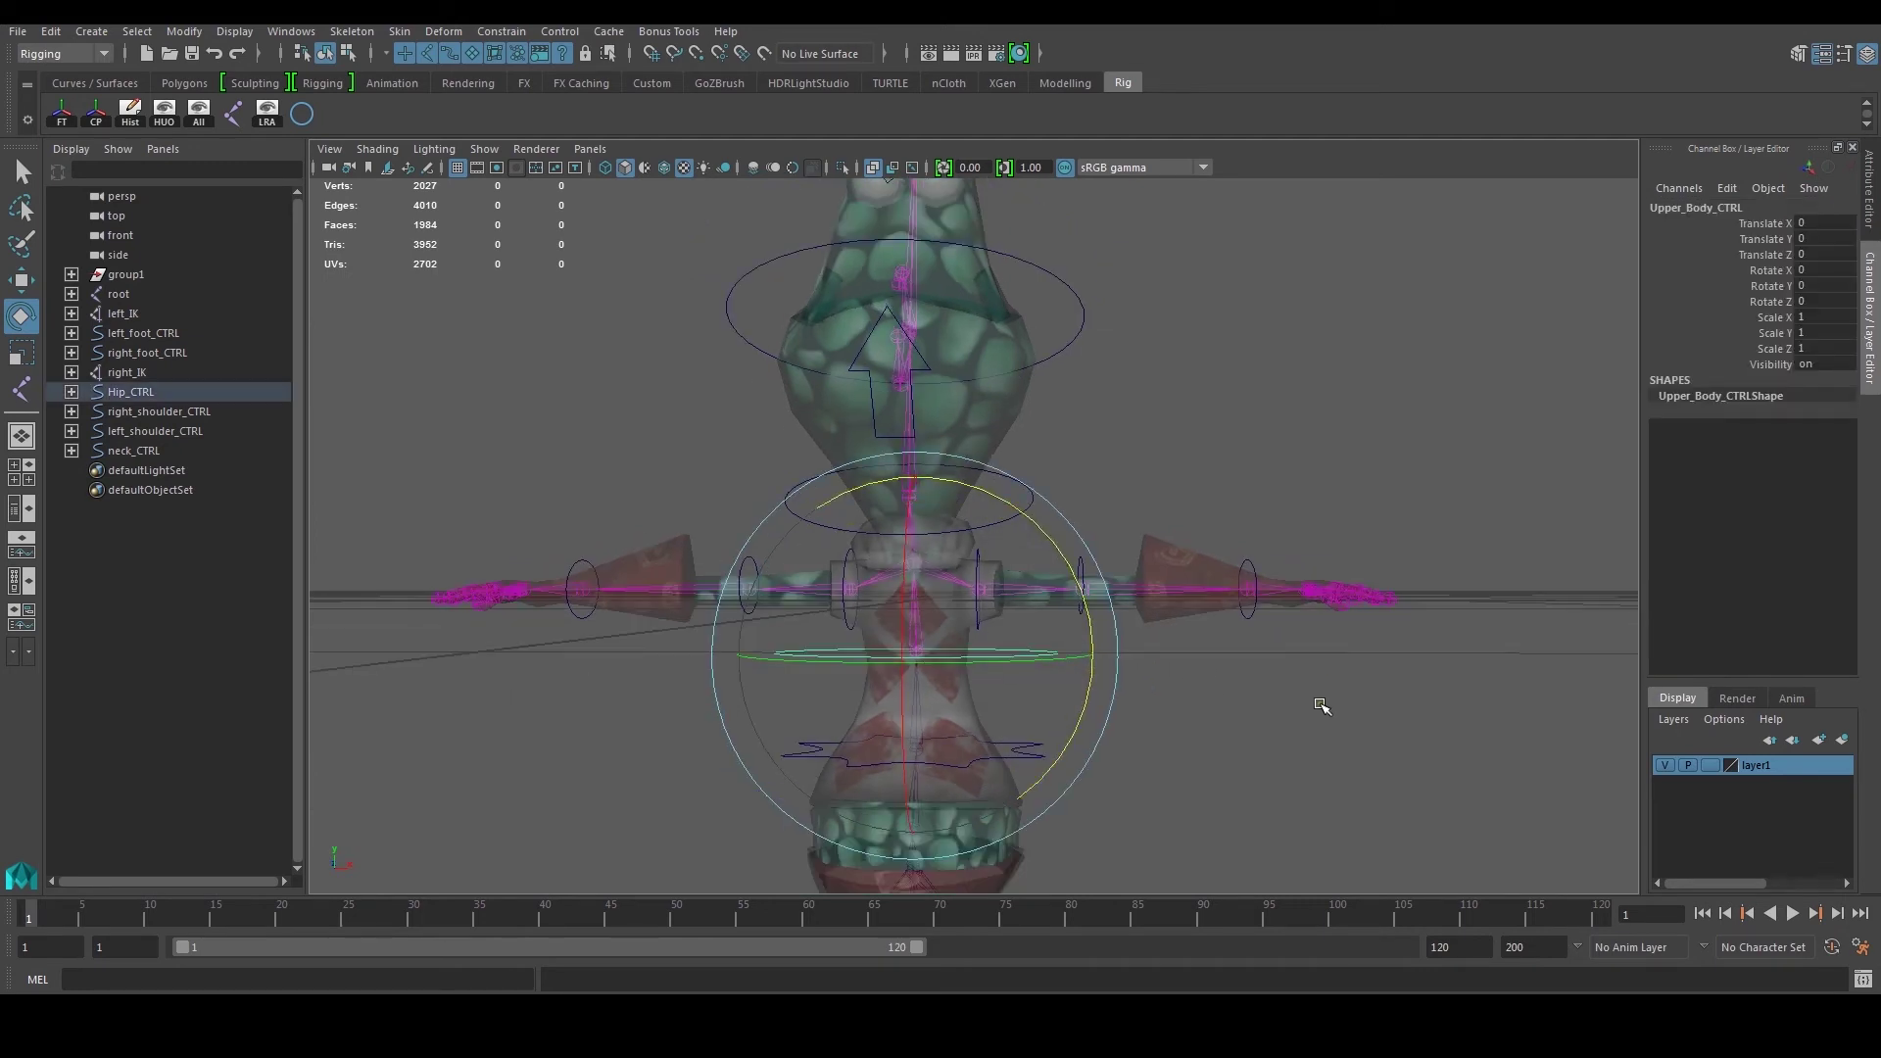
click(1289, 714)
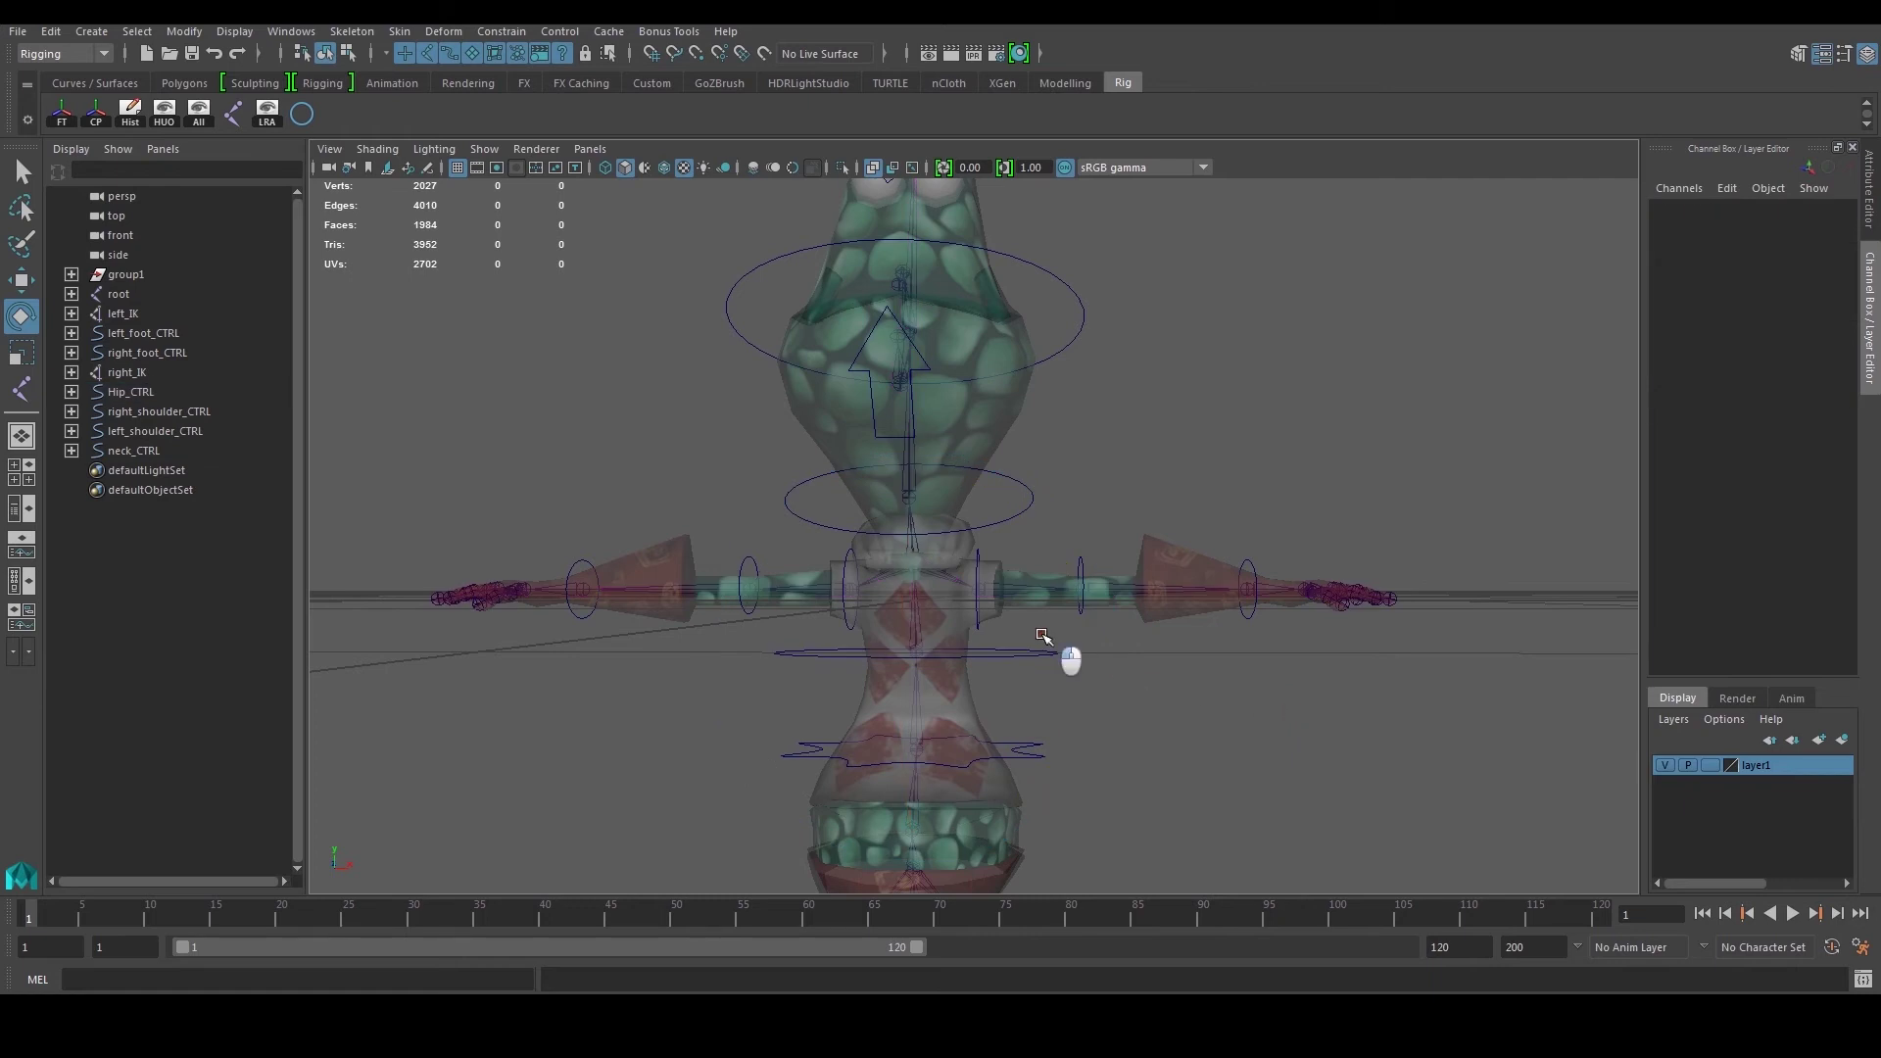
click(1070, 684)
scroll(1100, 685, up, 3)
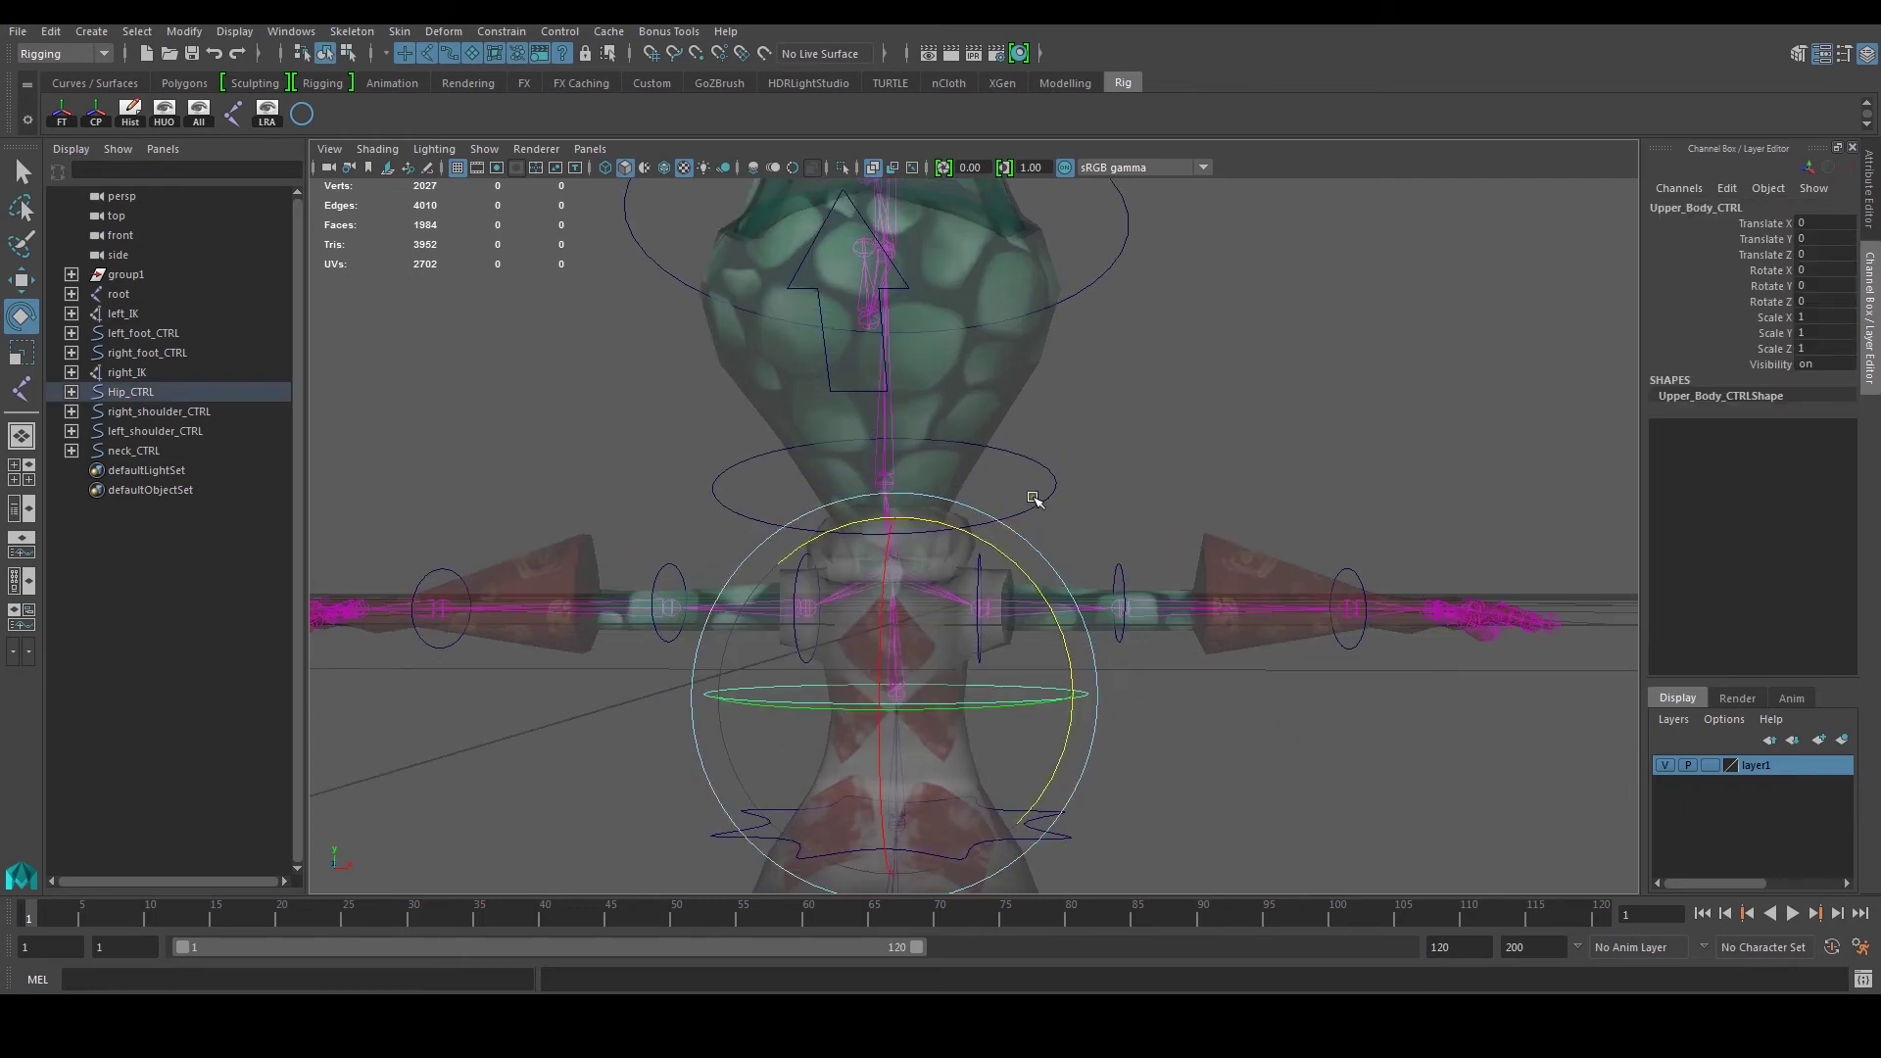
click(1057, 498)
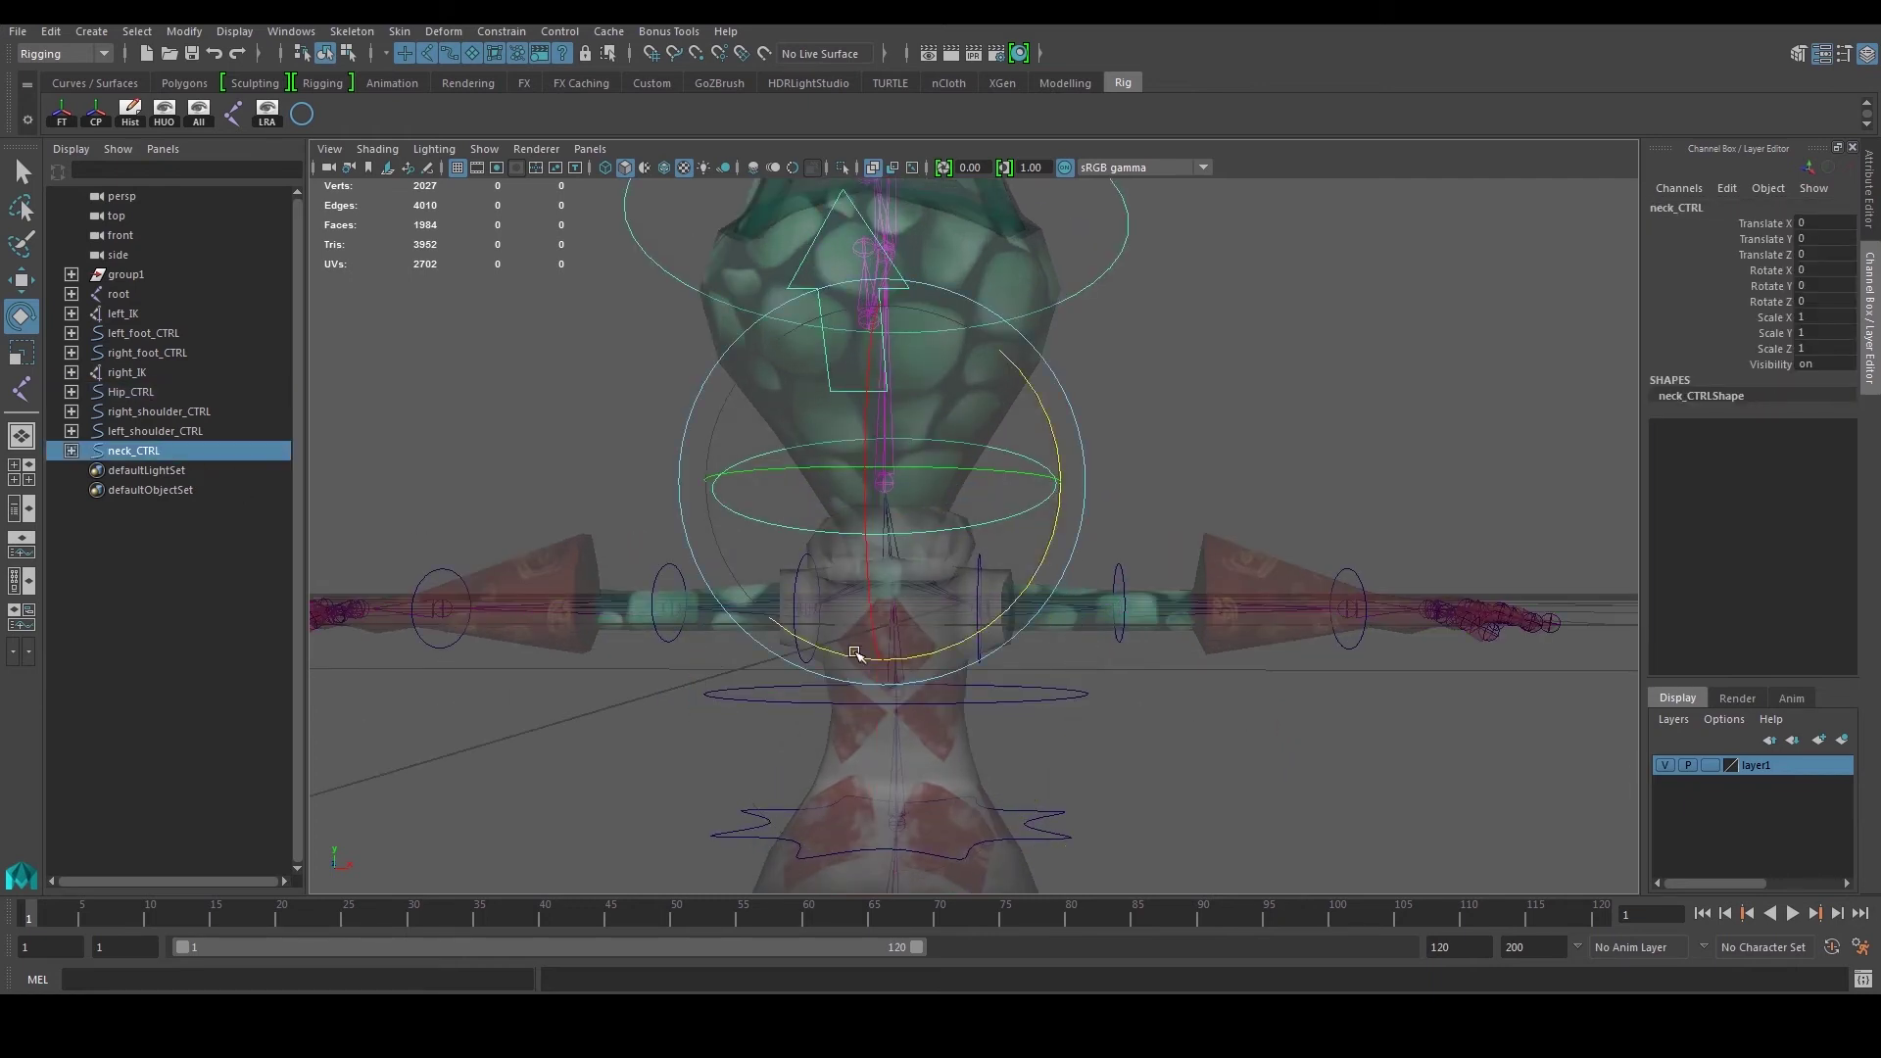
Step: Test-rotate Upper_Body_CTRL about Z to check how the neck controls behave and undo the rotation
click(1077, 700)
scroll(1076, 699, down, 2)
drag(1047, 576, 872, 529)
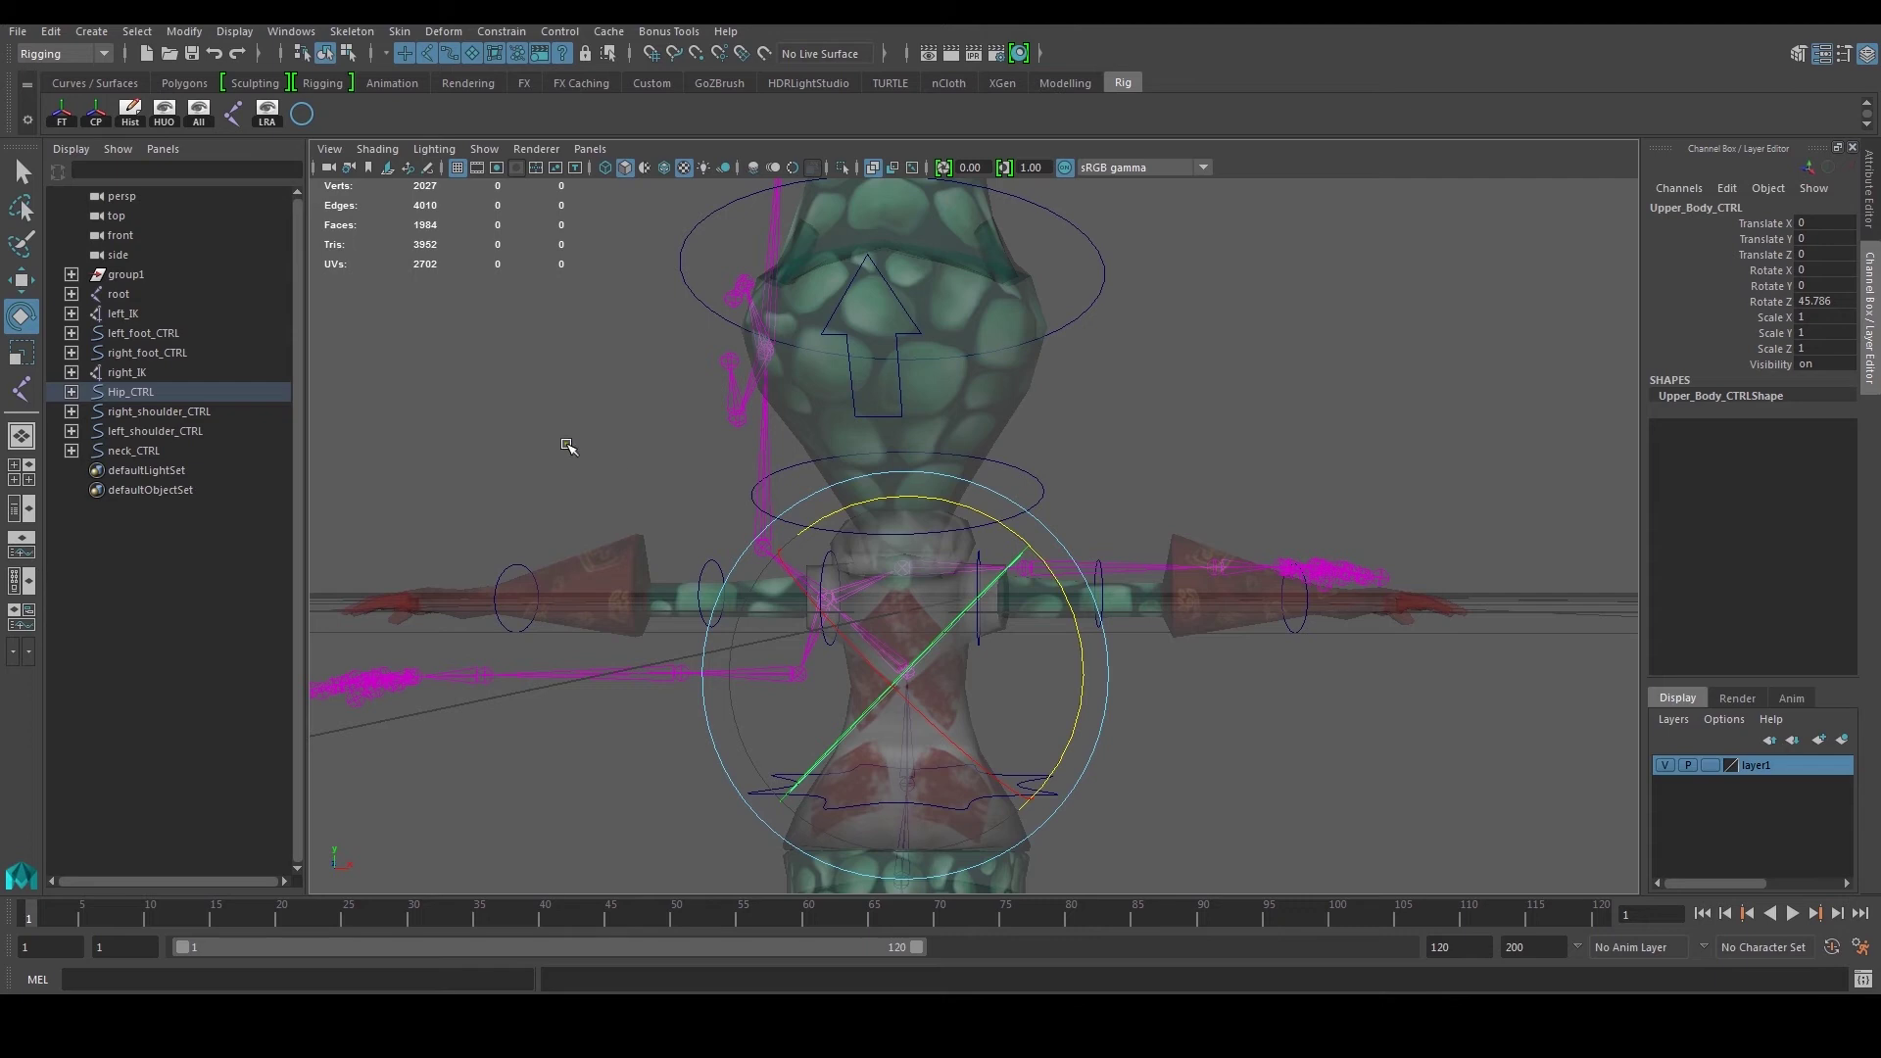
key(ctrl+z)
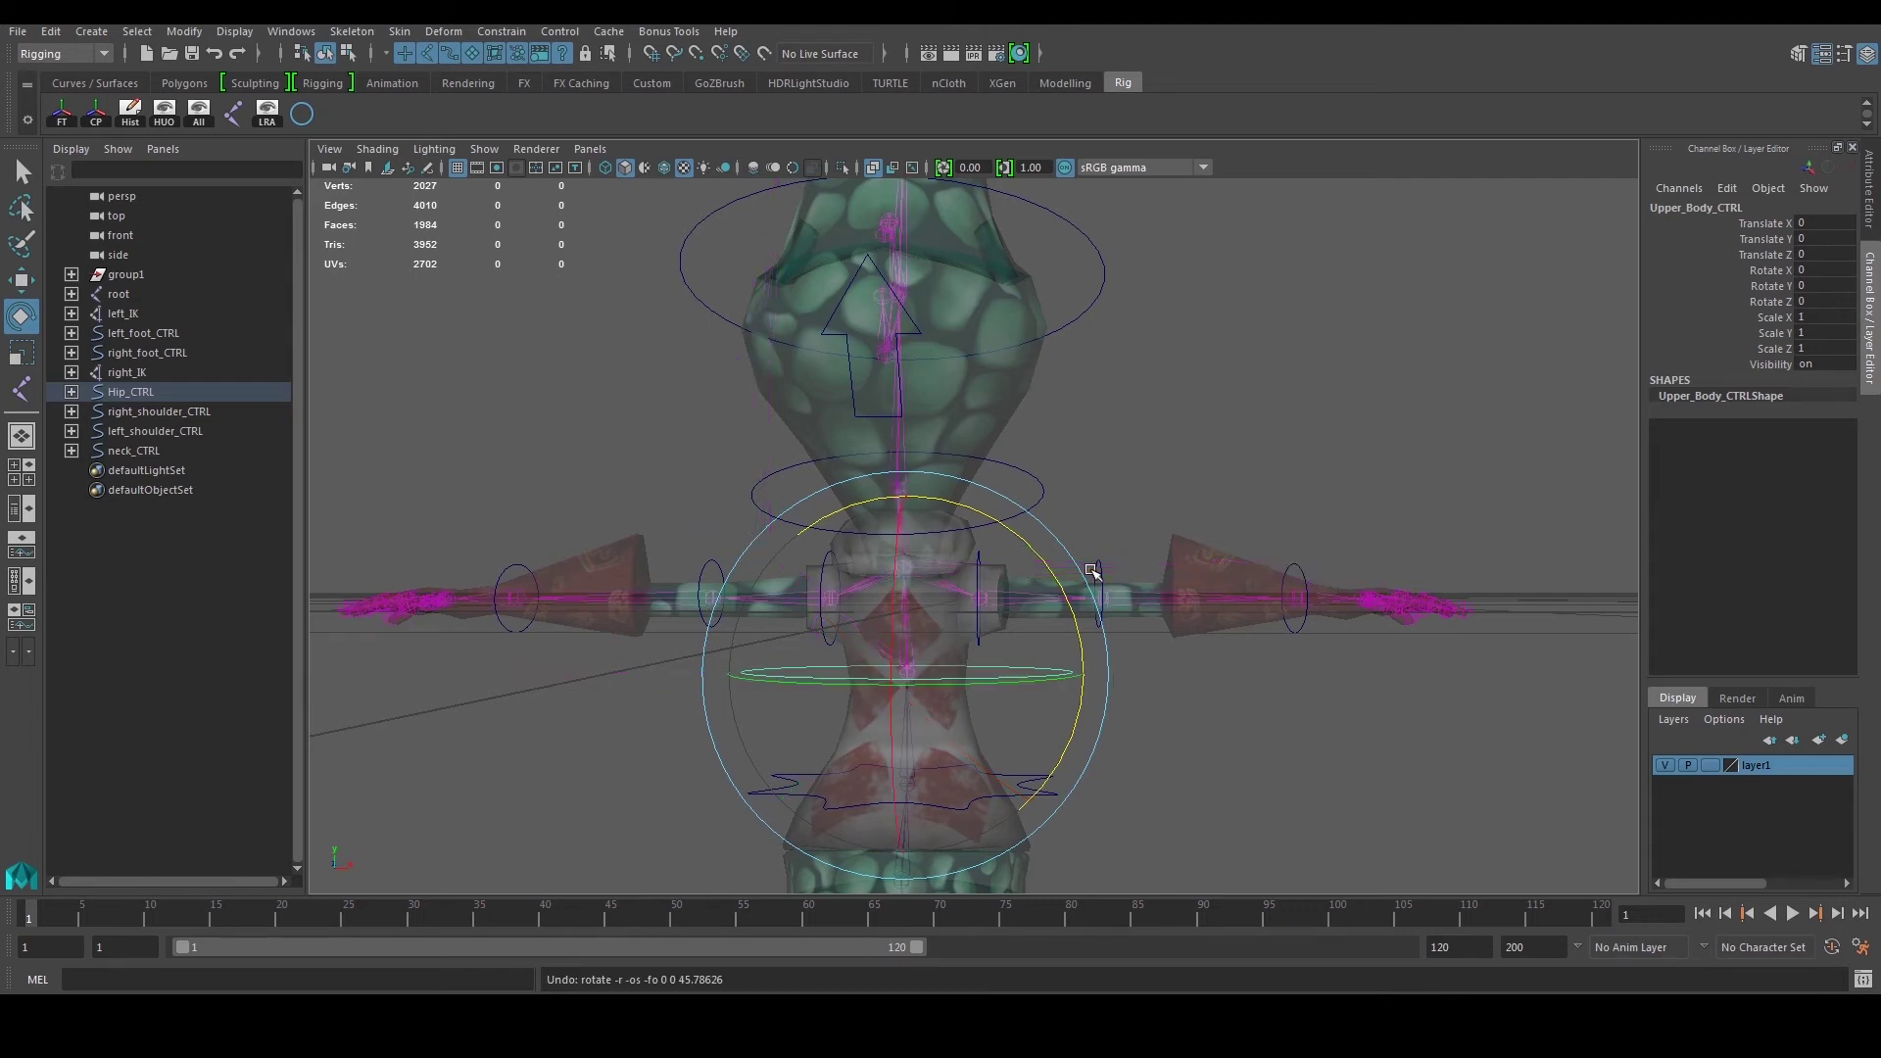
Step: Parent neck_CTRL under Hip_CTRL
click(144, 446)
middle_drag(149, 451, 141, 395)
drag(142, 395, 142, 397)
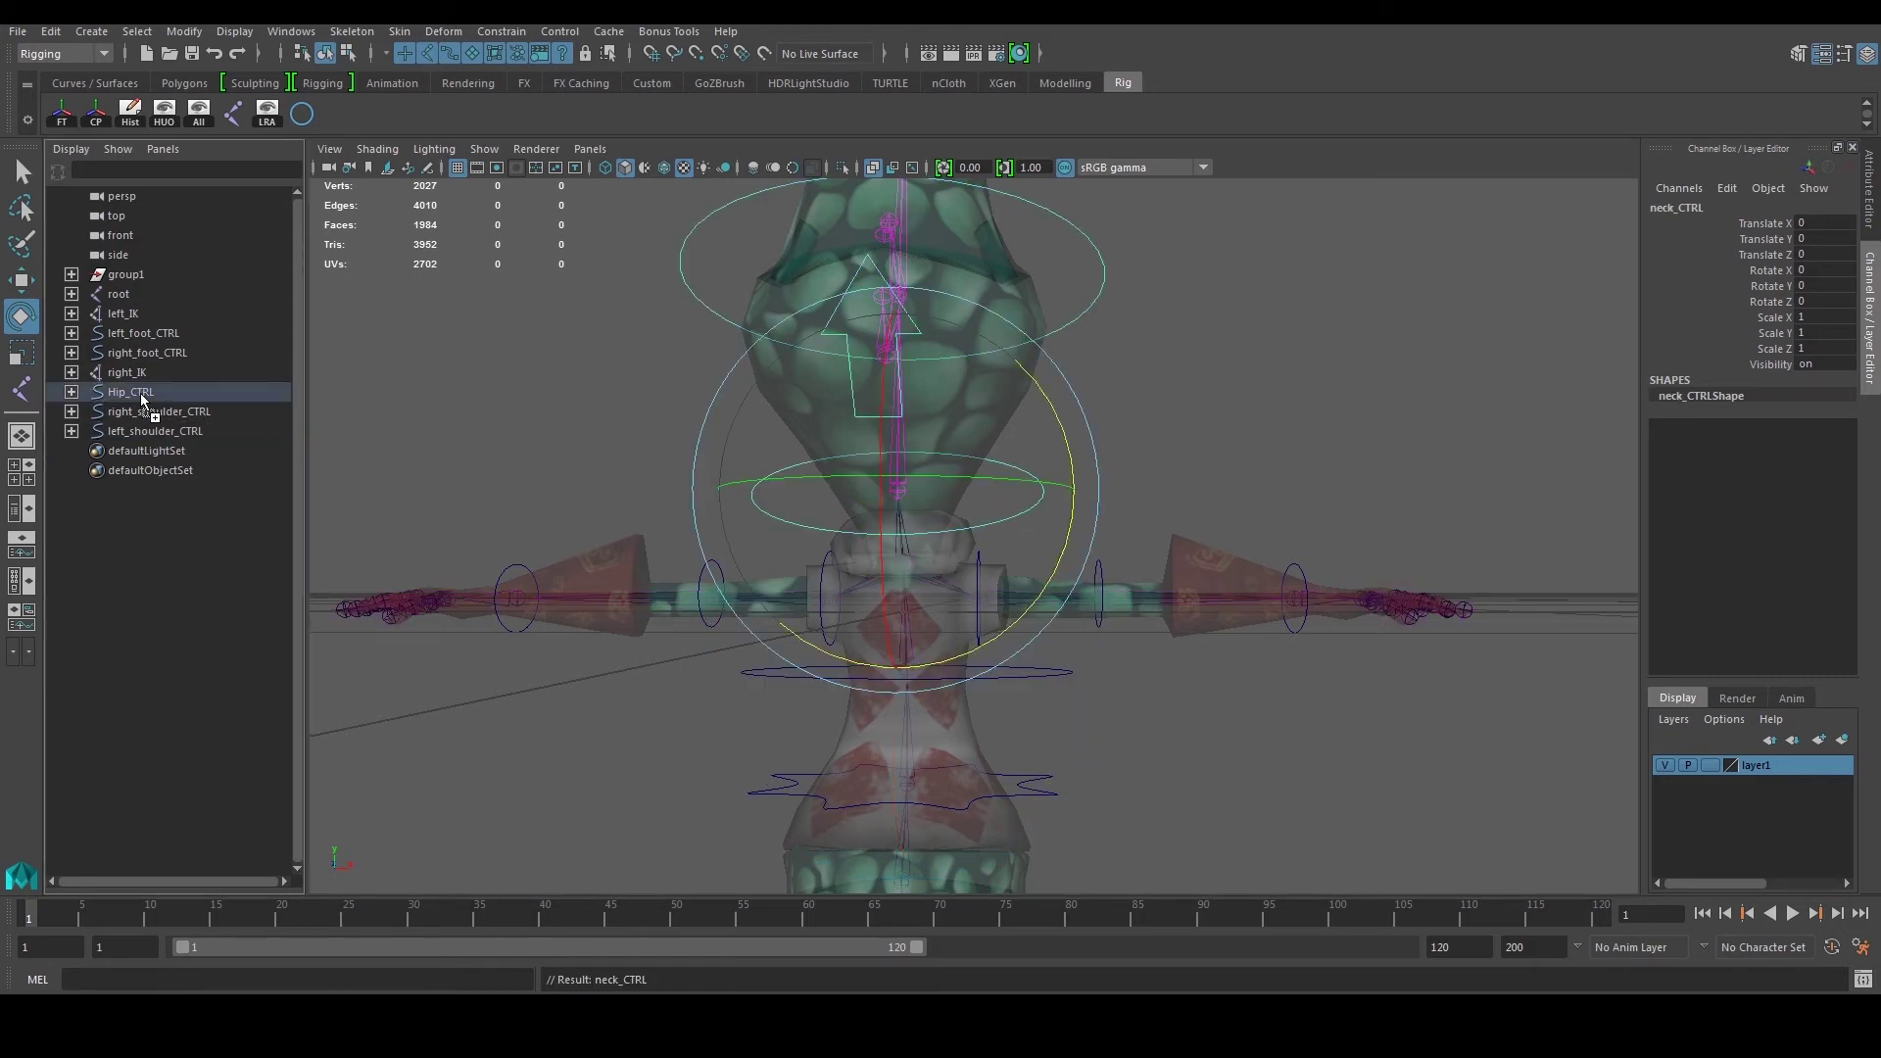
Step: Test-rotate Hip_CTRL about Z to check that the neck and head controls follow and undo the rotation
click(142, 396)
drag(1014, 650, 970, 651)
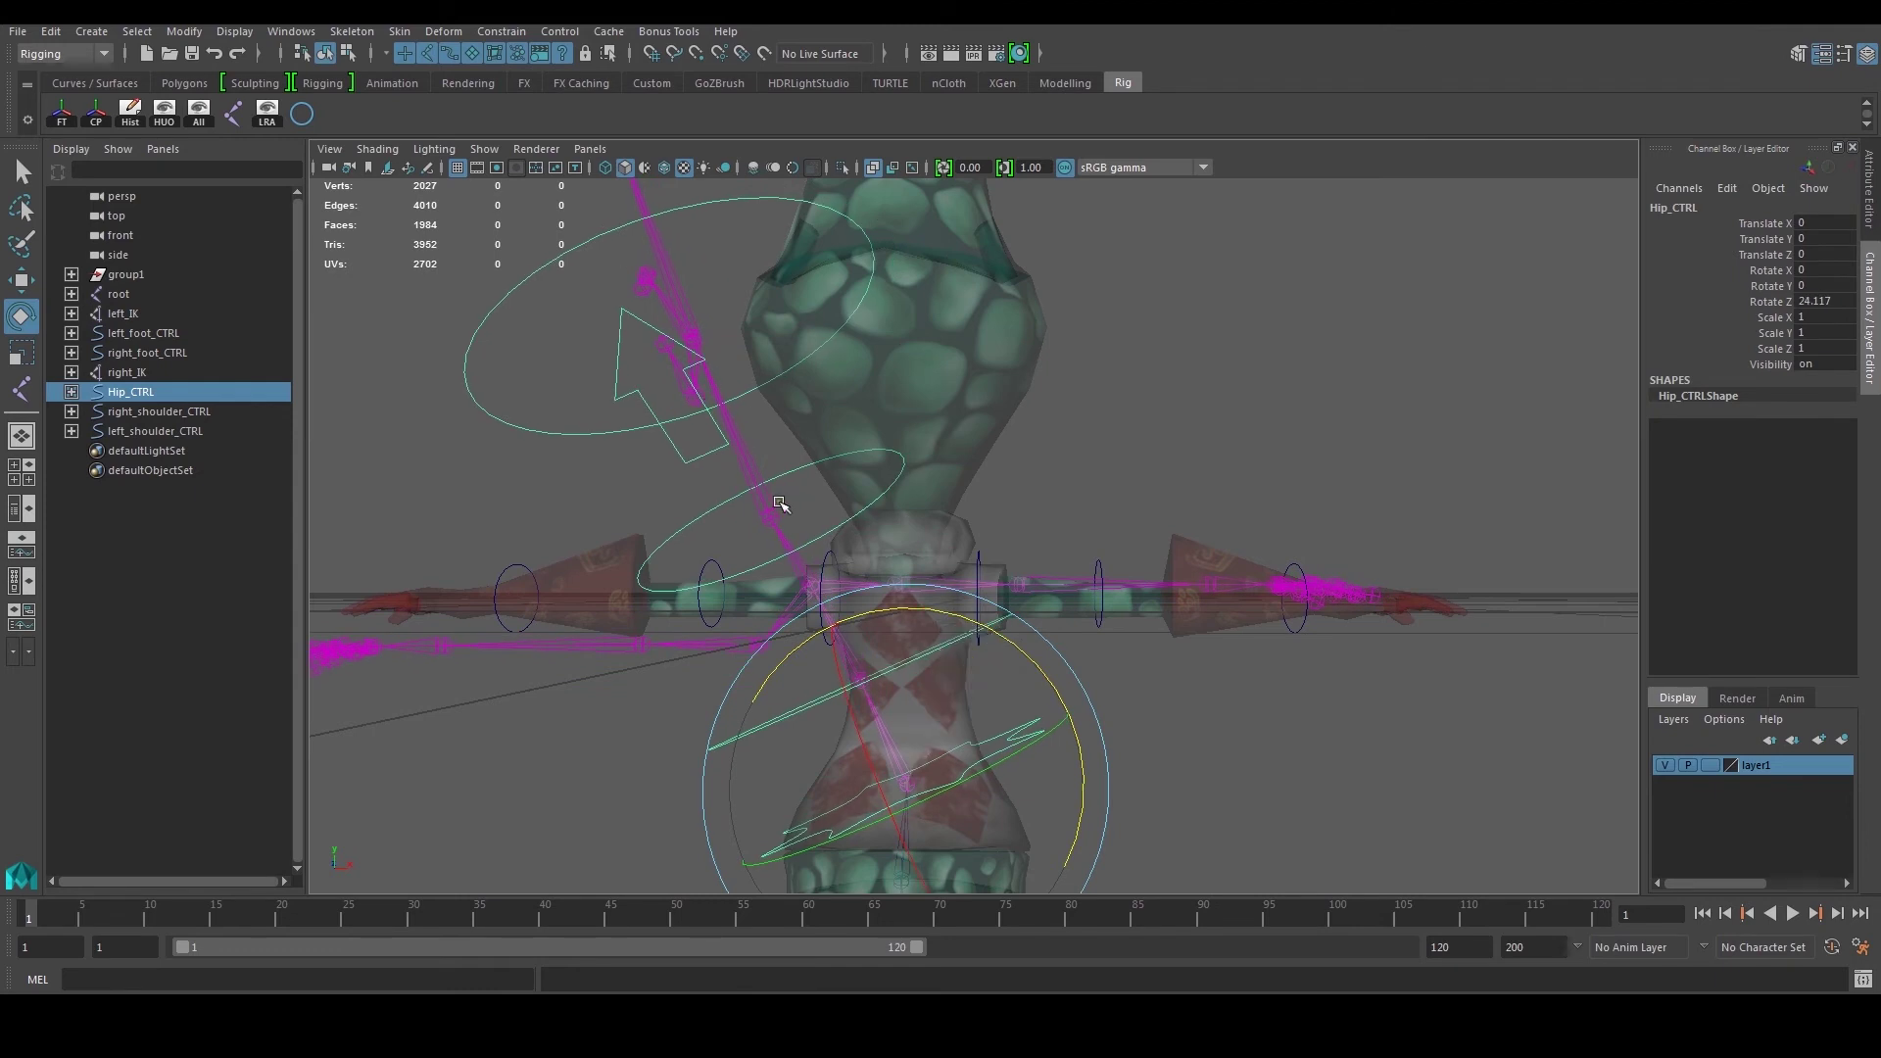
key(ctrl+z)
Step: Parent right_shoulder_CTRL and left_shoulder_CTRL under Hip_CTRL
click(157, 412)
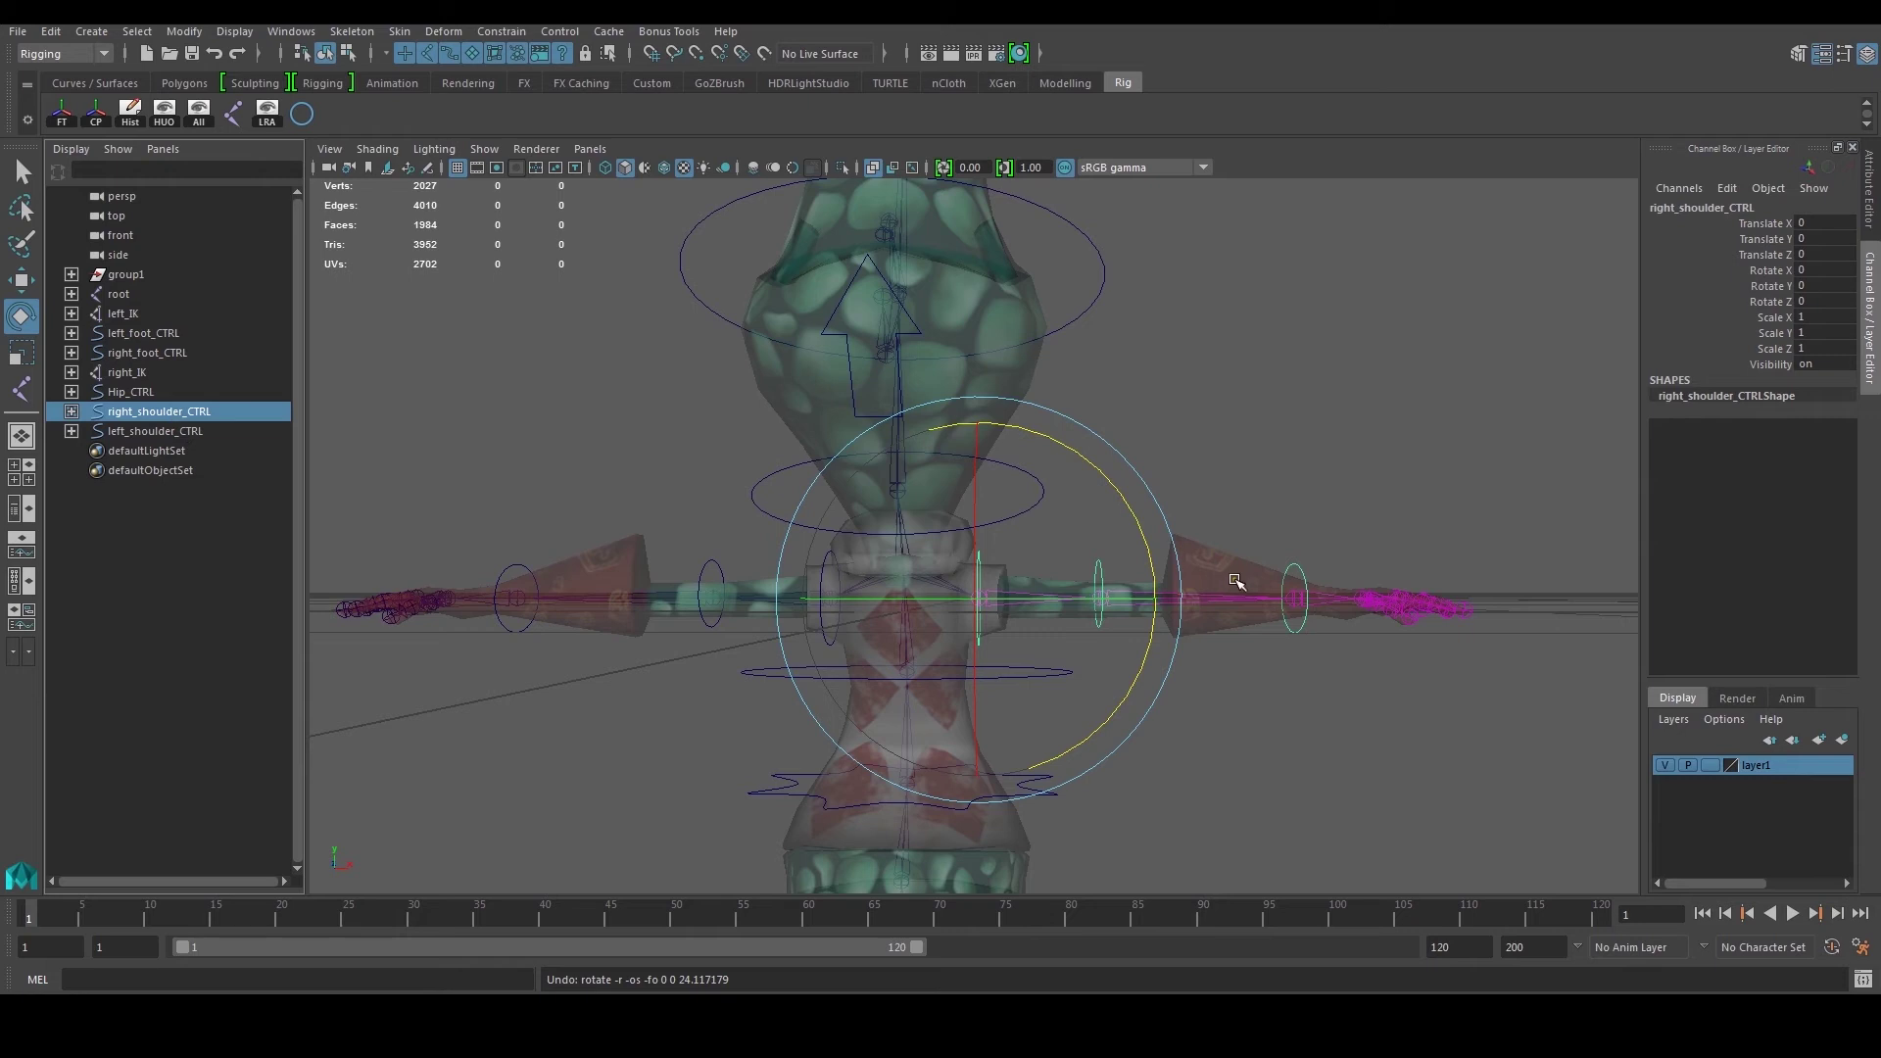
middle_drag(154, 420, 143, 395)
click(140, 405)
click(143, 393)
Step: Test-rotate Hip_CTRL about Z by about 34.6 degrees and rotate left_shoulder_CTRL to check that the arms follow
drag(984, 622, 961, 594)
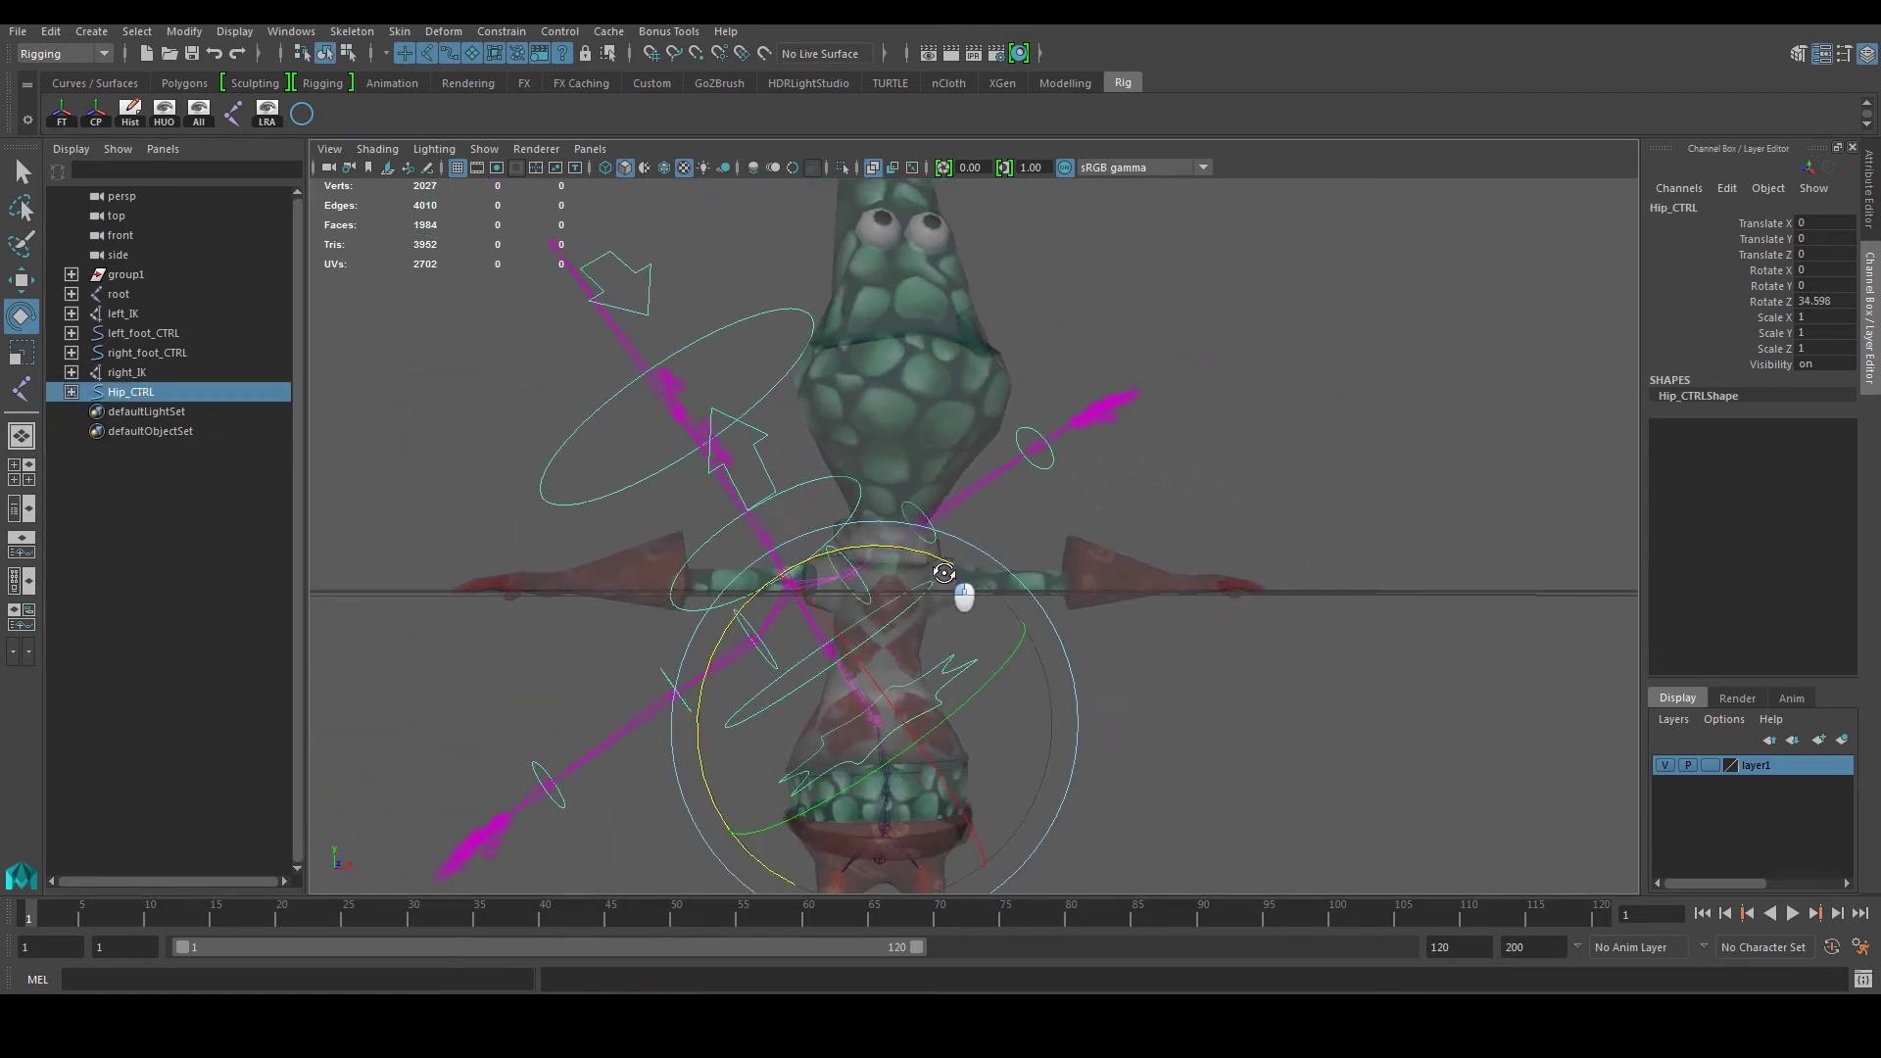
click(507, 639)
click(736, 623)
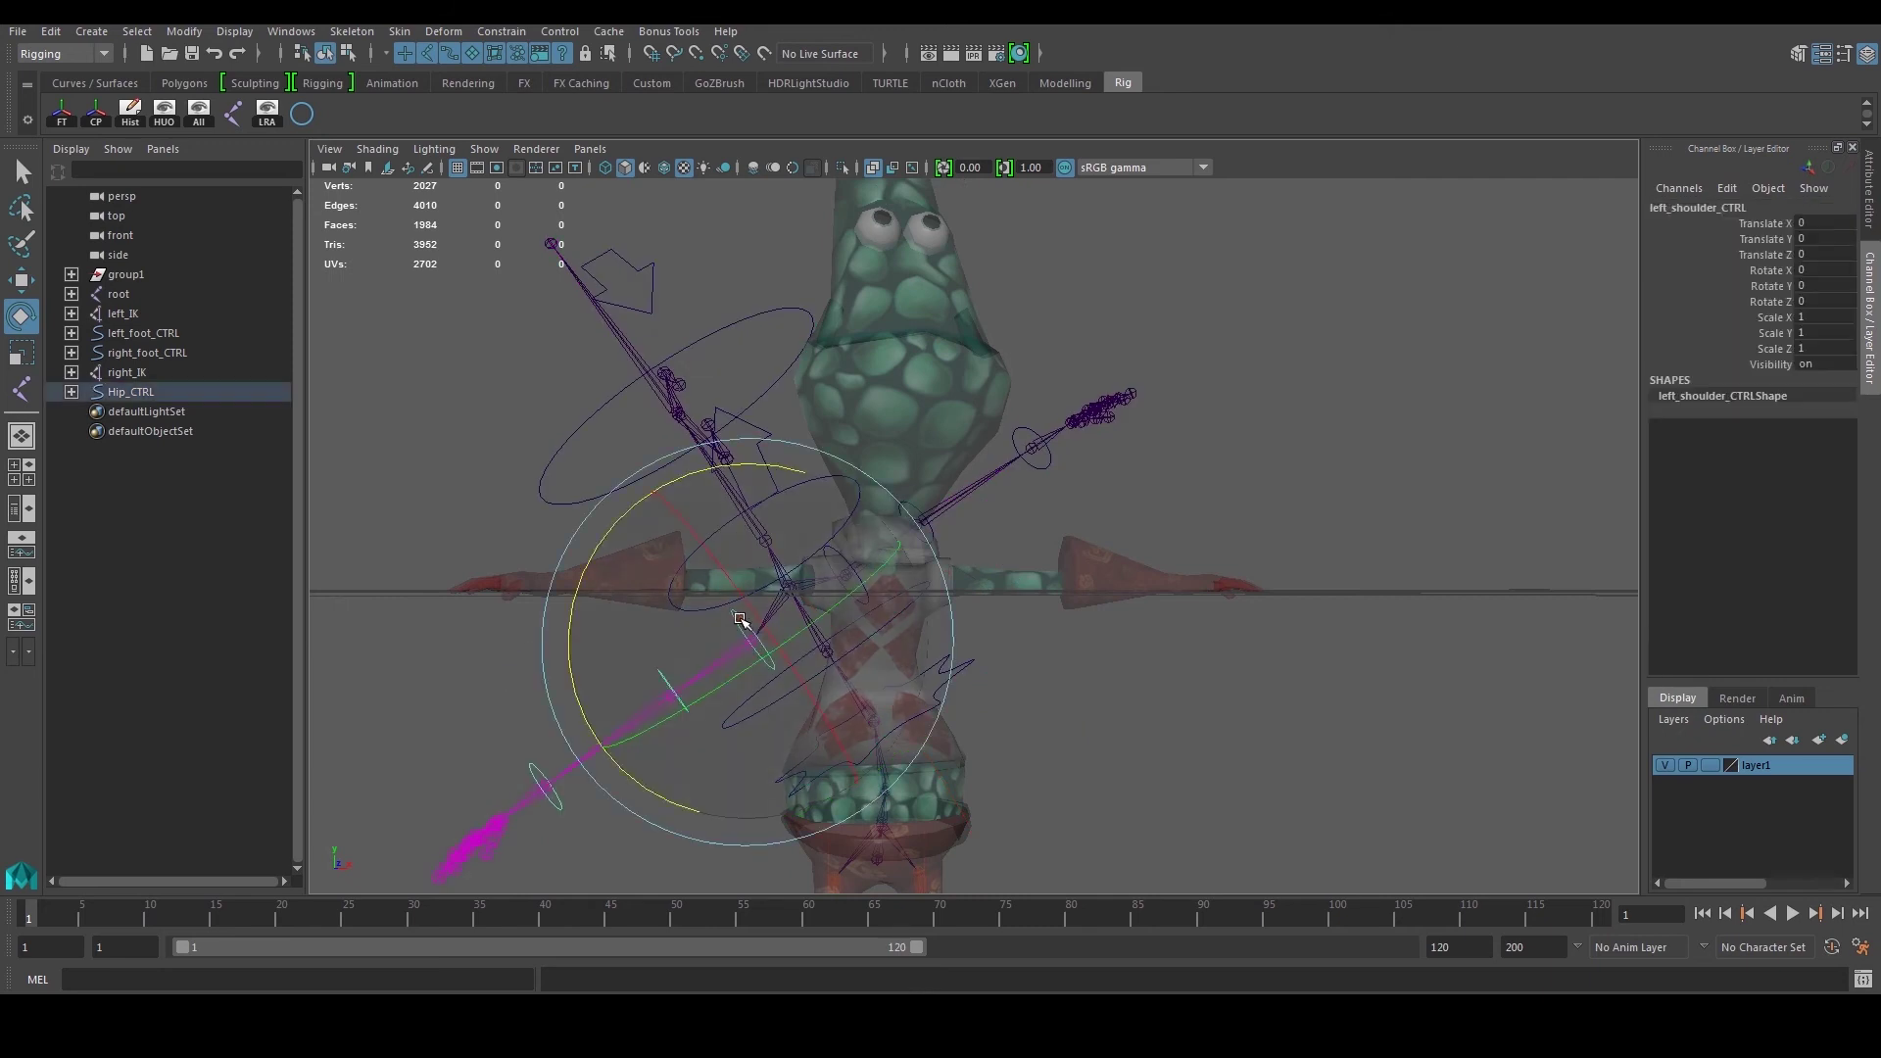
drag(747, 621, 989, 515)
Step: Test-rotate neck_CTRL and upper_jaw_CTRL to check the neck and jaw behaviour, and undo the jaw rotation
alt+drag(1097, 451, 936, 480)
click(383, 339)
click(843, 472)
drag(711, 487, 776, 592)
click(395, 414)
drag(587, 390, 617, 401)
drag(474, 429, 434, 356)
key(ctrl+z)
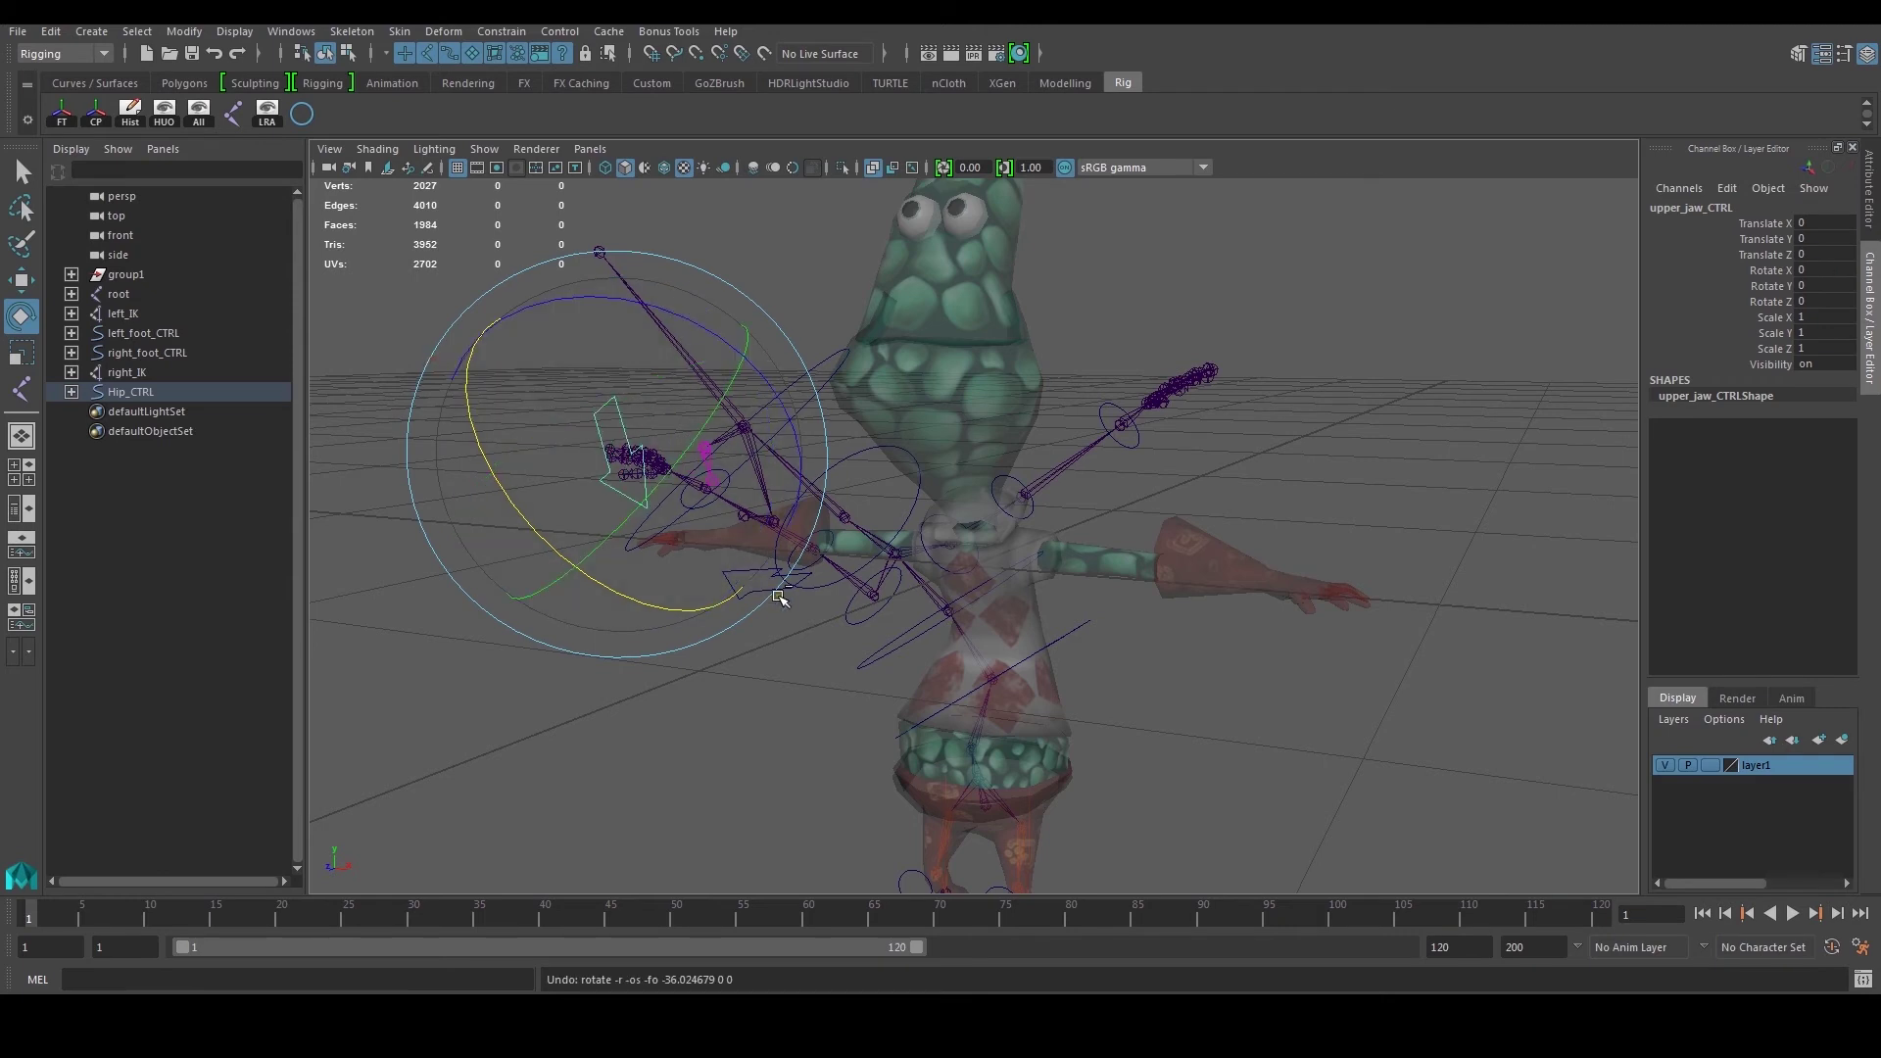
Step: Undo all remaining test rotations until Hip_CTRL and the controls under it are back in the rest pose
alt+drag(945, 691, 1071, 659)
click(823, 676)
key(ctrl+z)
key(ctrl+z)
key(ctrl+z)
key(ctrl+z)
key(ctrl+z)
key(ctrl+z)
key(ctrl+z)
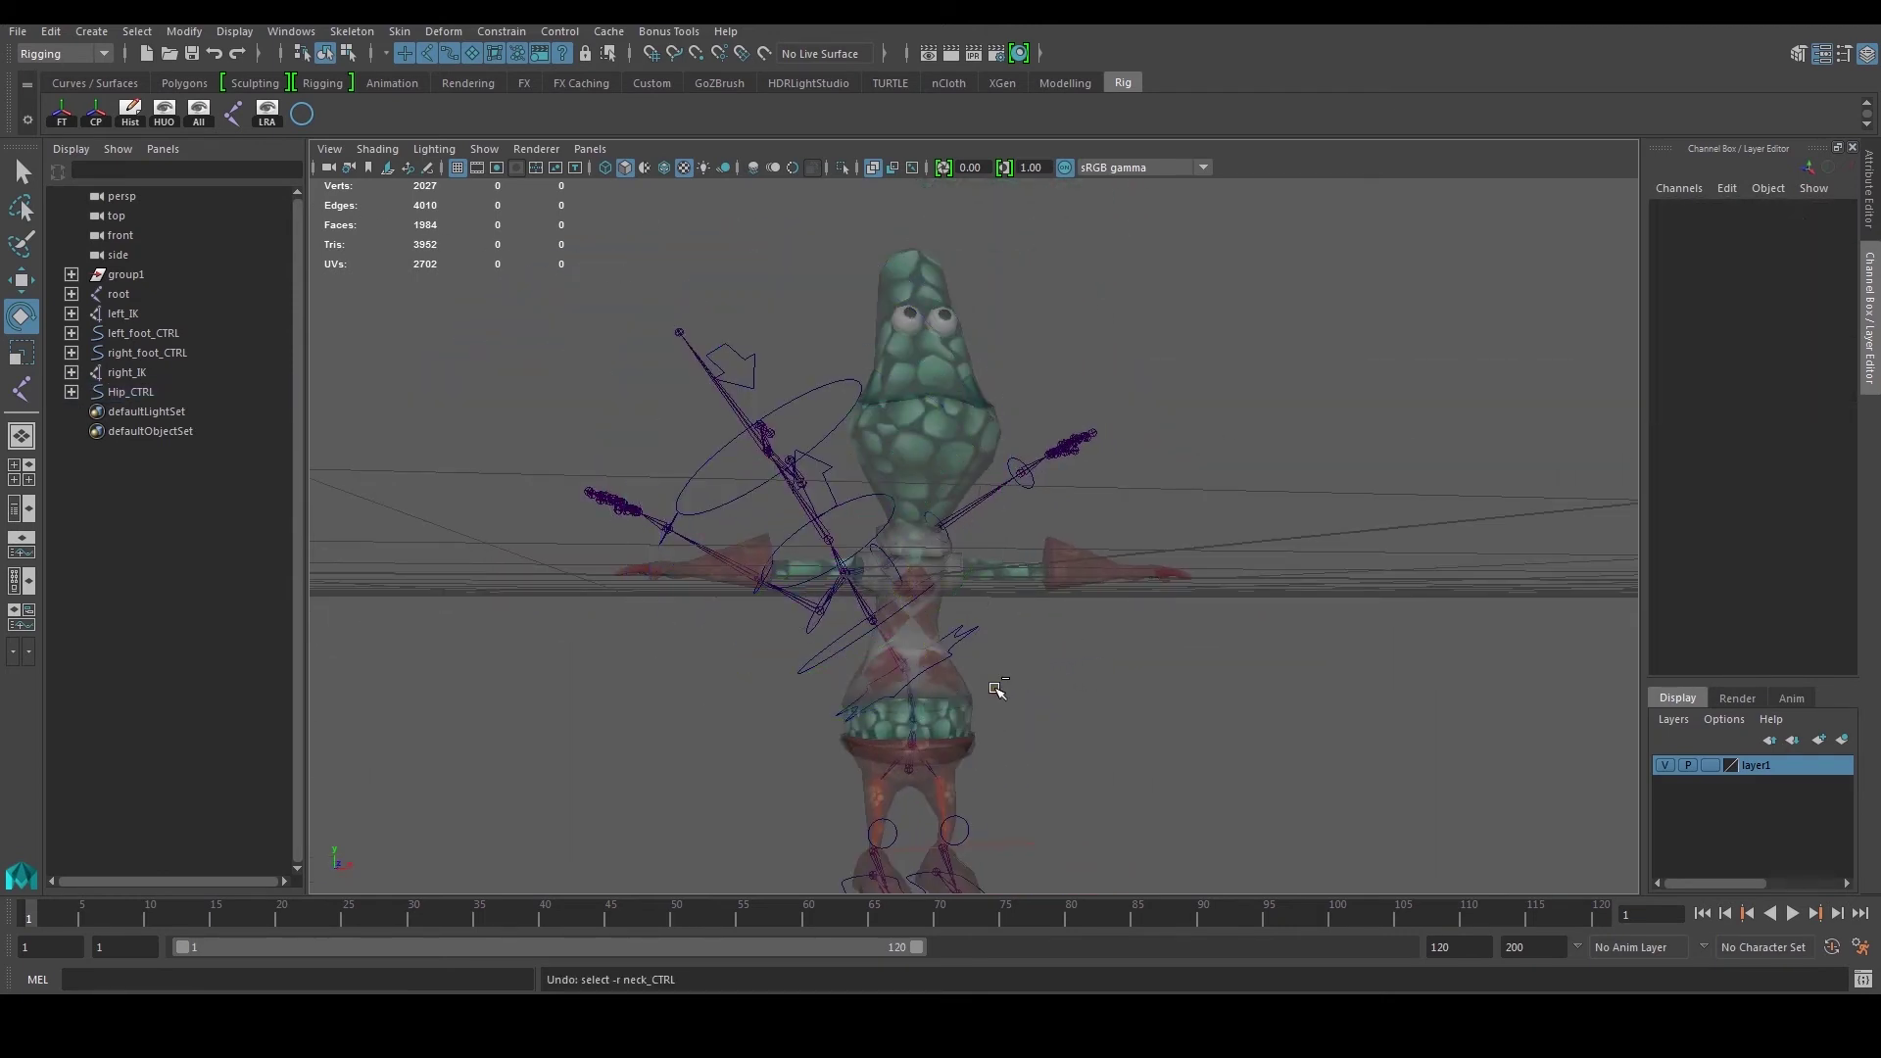
key(ctrl+z)
key(ctrl+z)
key(ctrl+z)
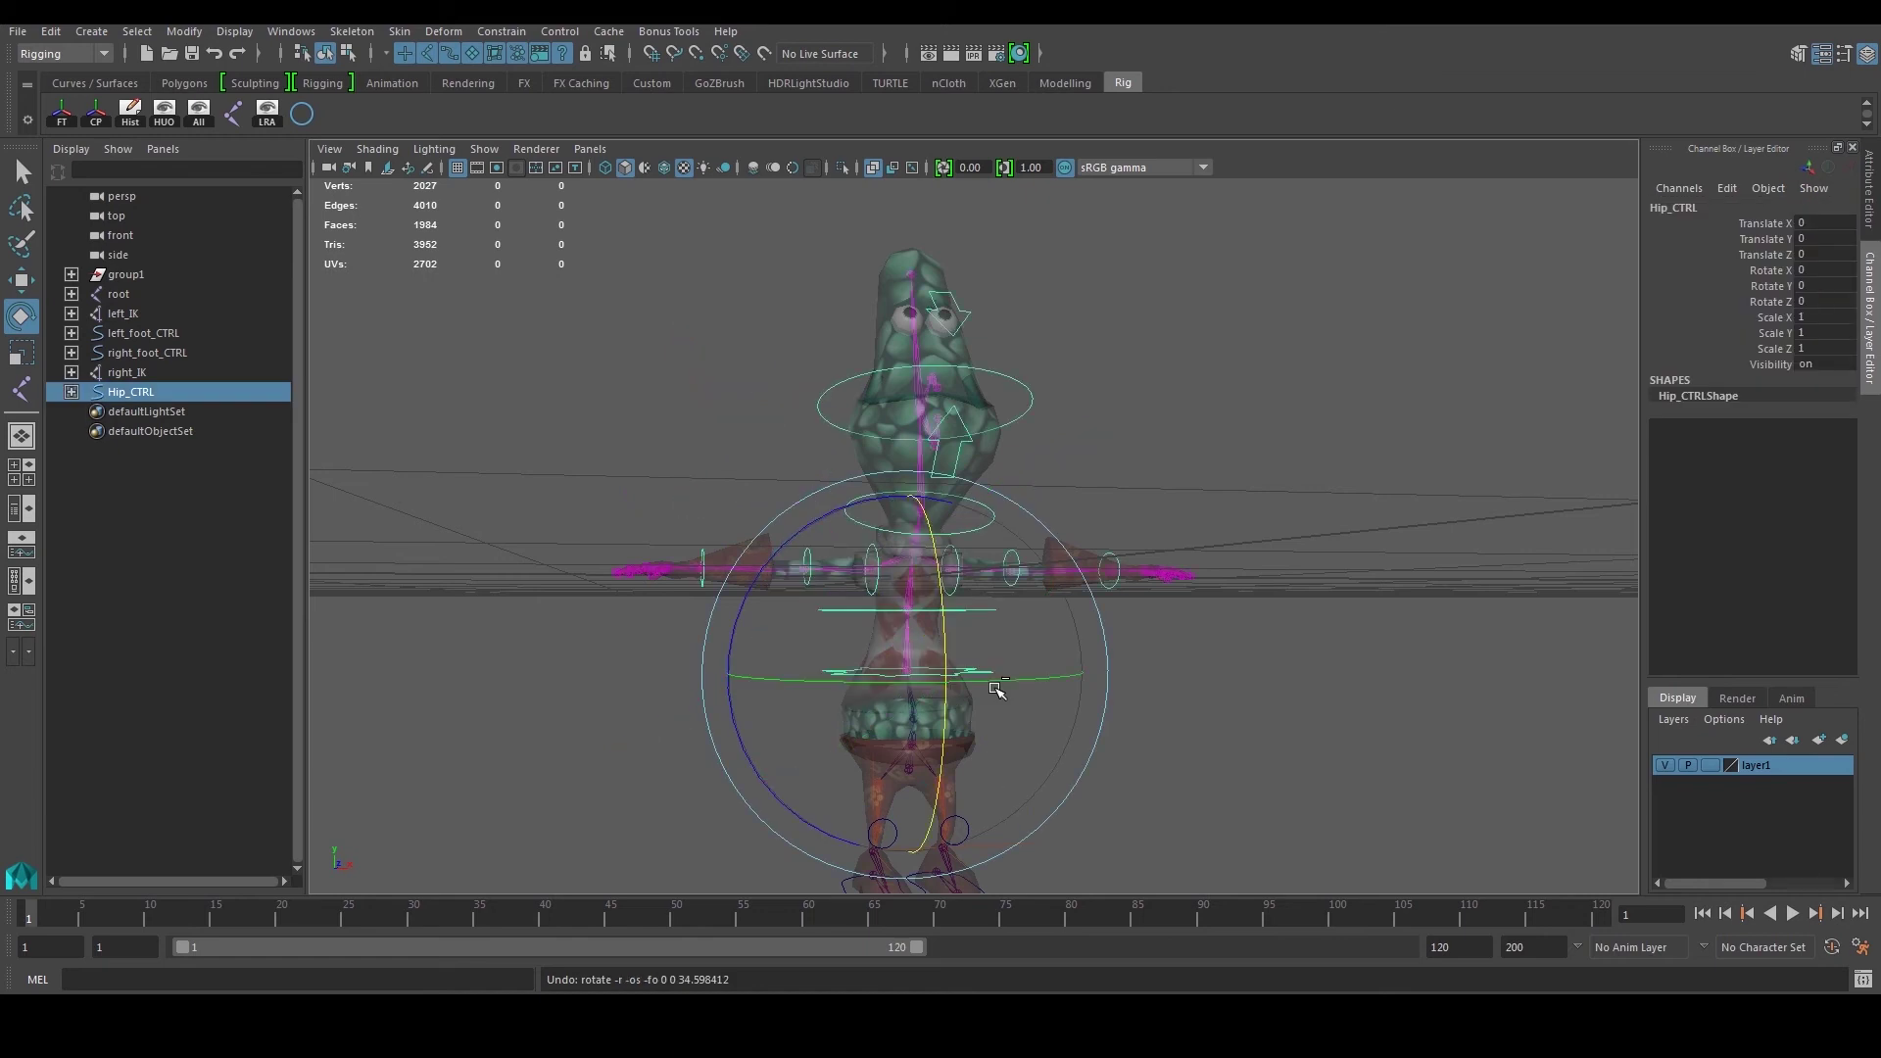
Step: Select head_CTRL and upper_jaw_CTRL in turn to examine which joints and controls each one influences
click(1281, 416)
scroll(1280, 416, up, 3)
click(1085, 369)
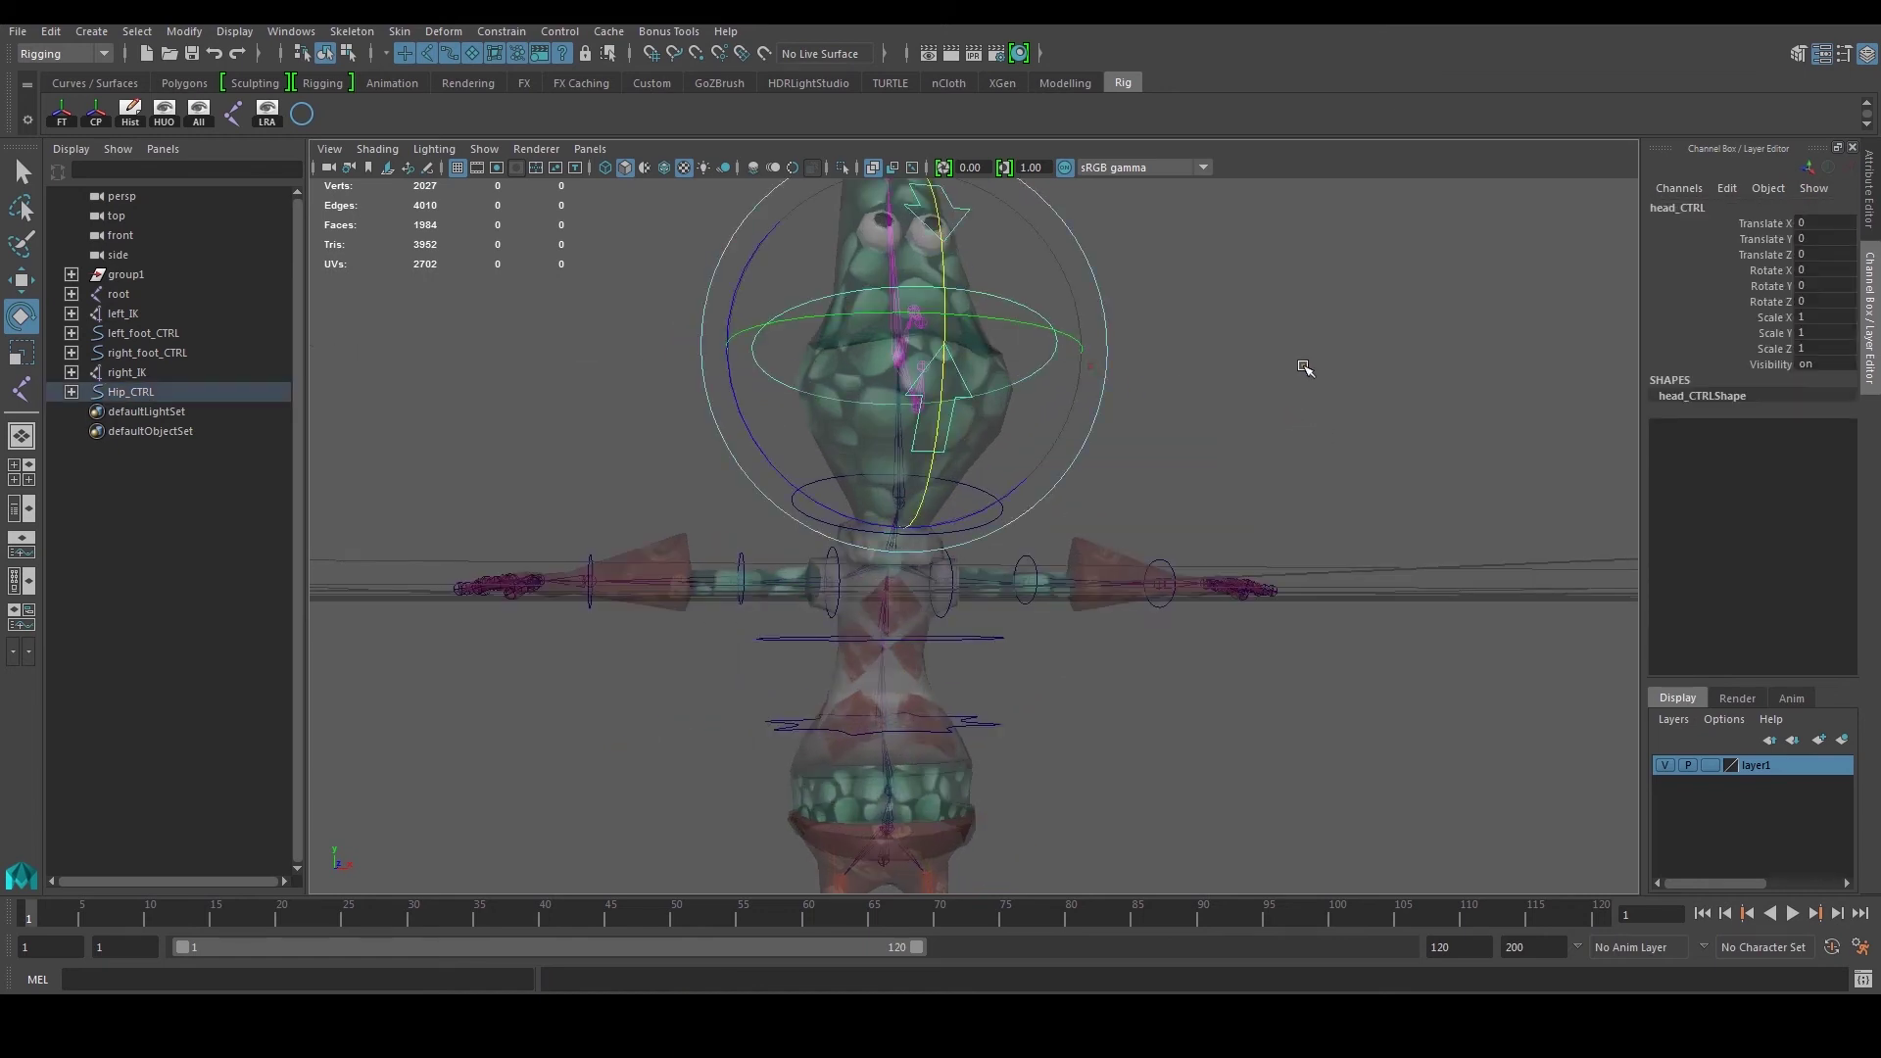
alt+middle_drag(1303, 367, 1347, 412)
click(1348, 411)
alt+drag(1348, 411, 1068, 388)
click(897, 294)
click(1407, 297)
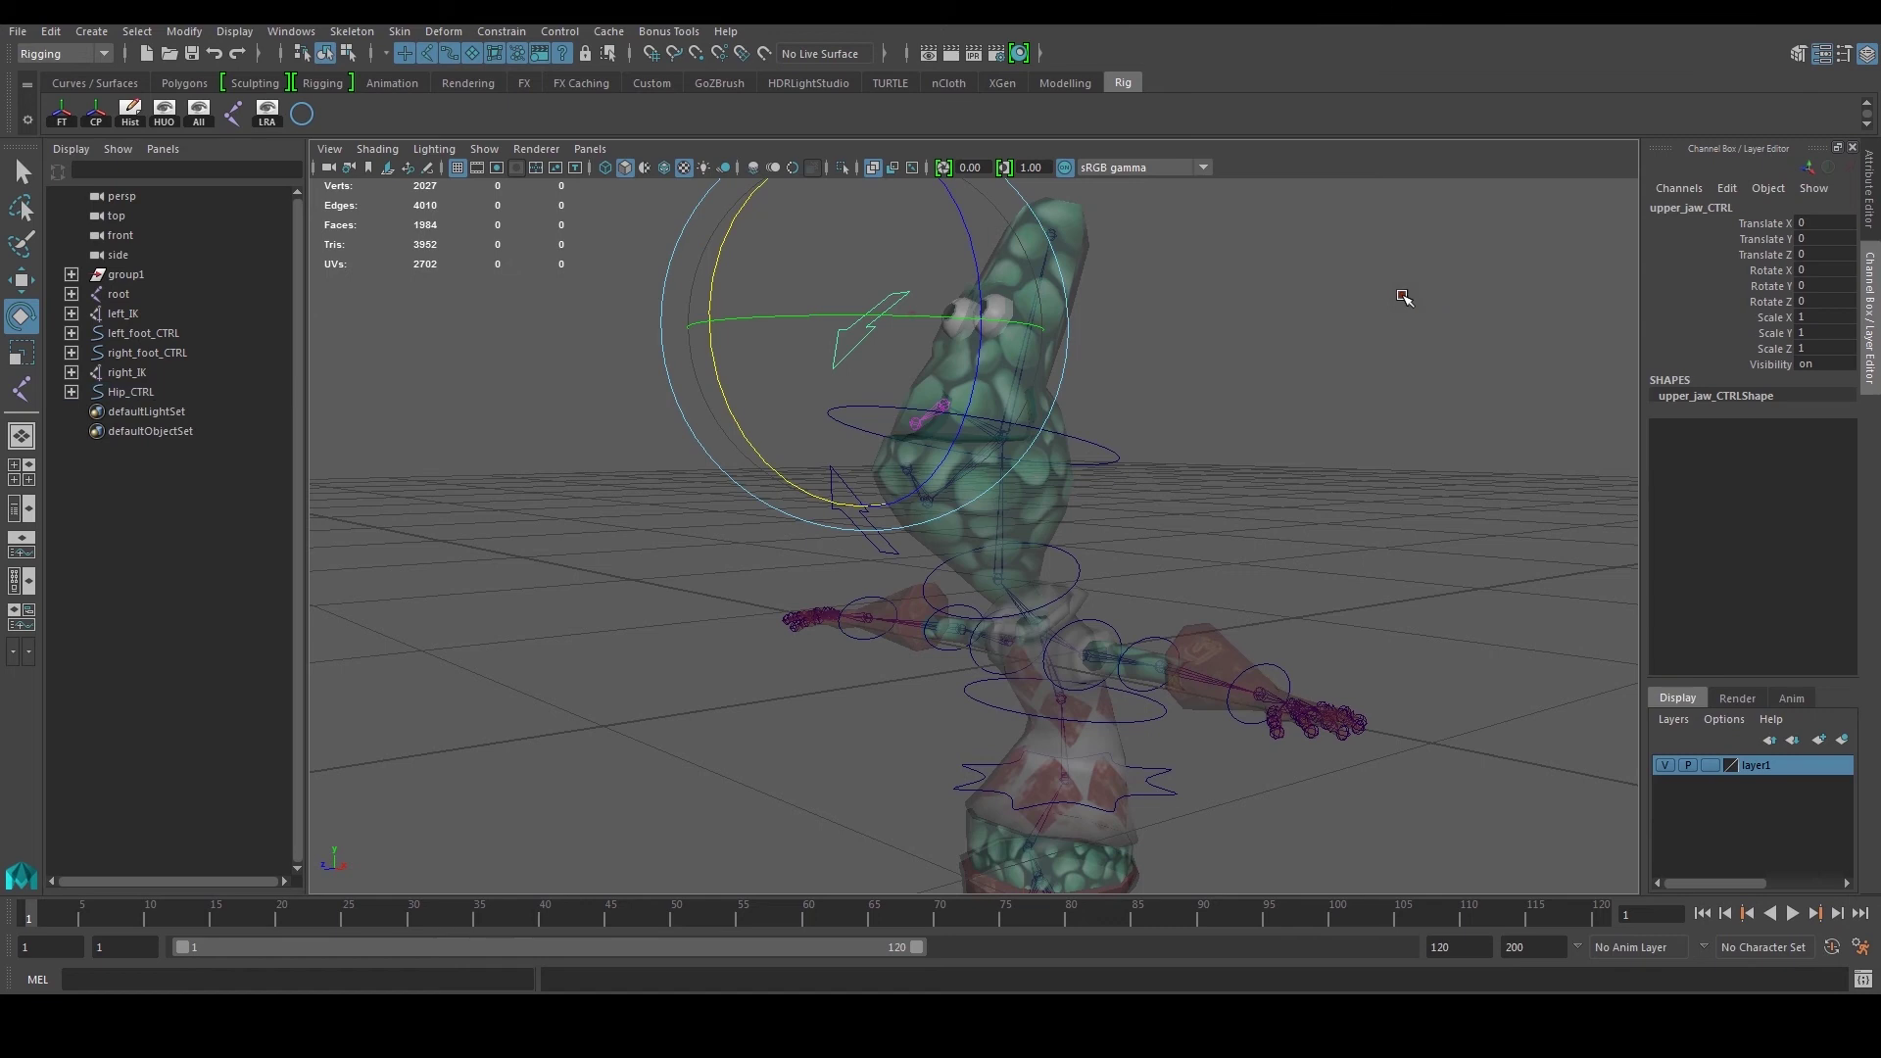
click(852, 507)
alt+drag(852, 508, 1108, 585)
click(1578, 725)
Step: Inspect the controls and joints around the torso, hips, legs and feet from several angles
scroll(1469, 685, down, 4)
alt+drag(1469, 685, 1064, 573)
key(w)
scroll(1072, 663, up, 3)
scroll(997, 589, up, 2)
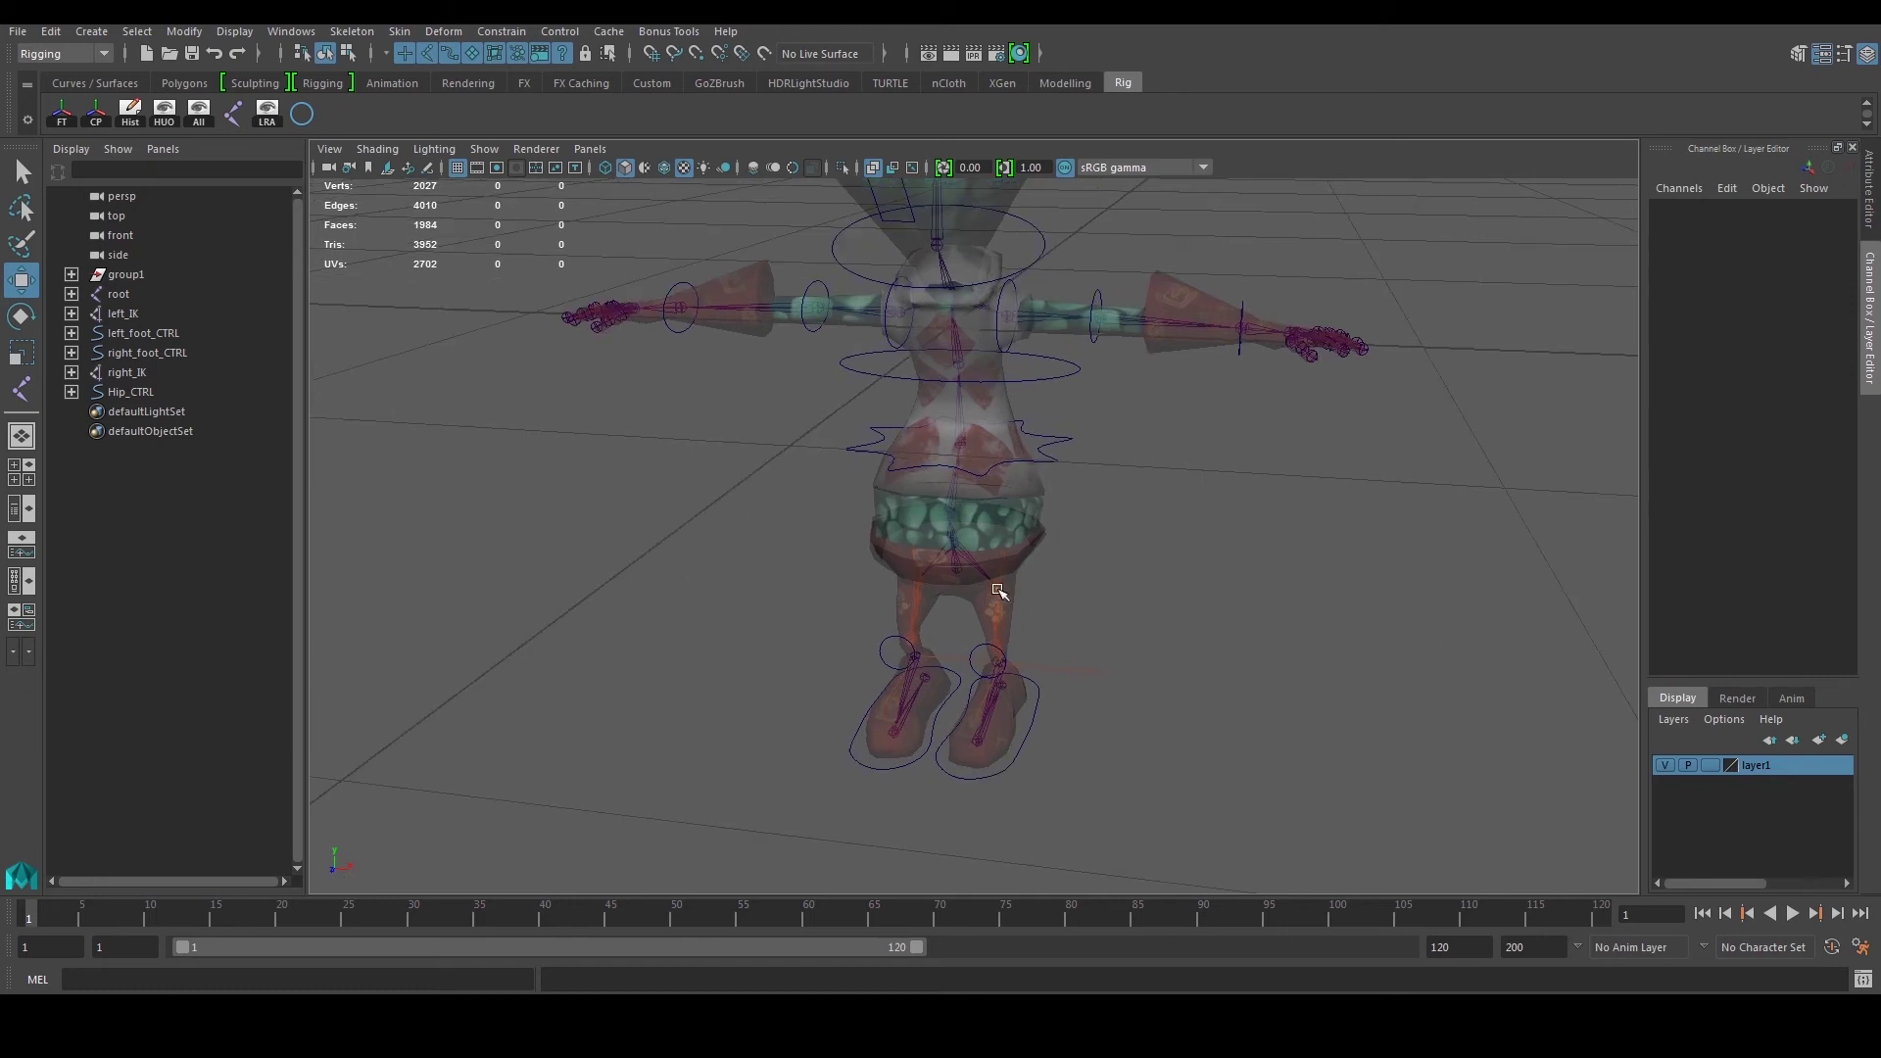
scroll(994, 510, up, 3)
alt+drag(994, 511, 901, 524)
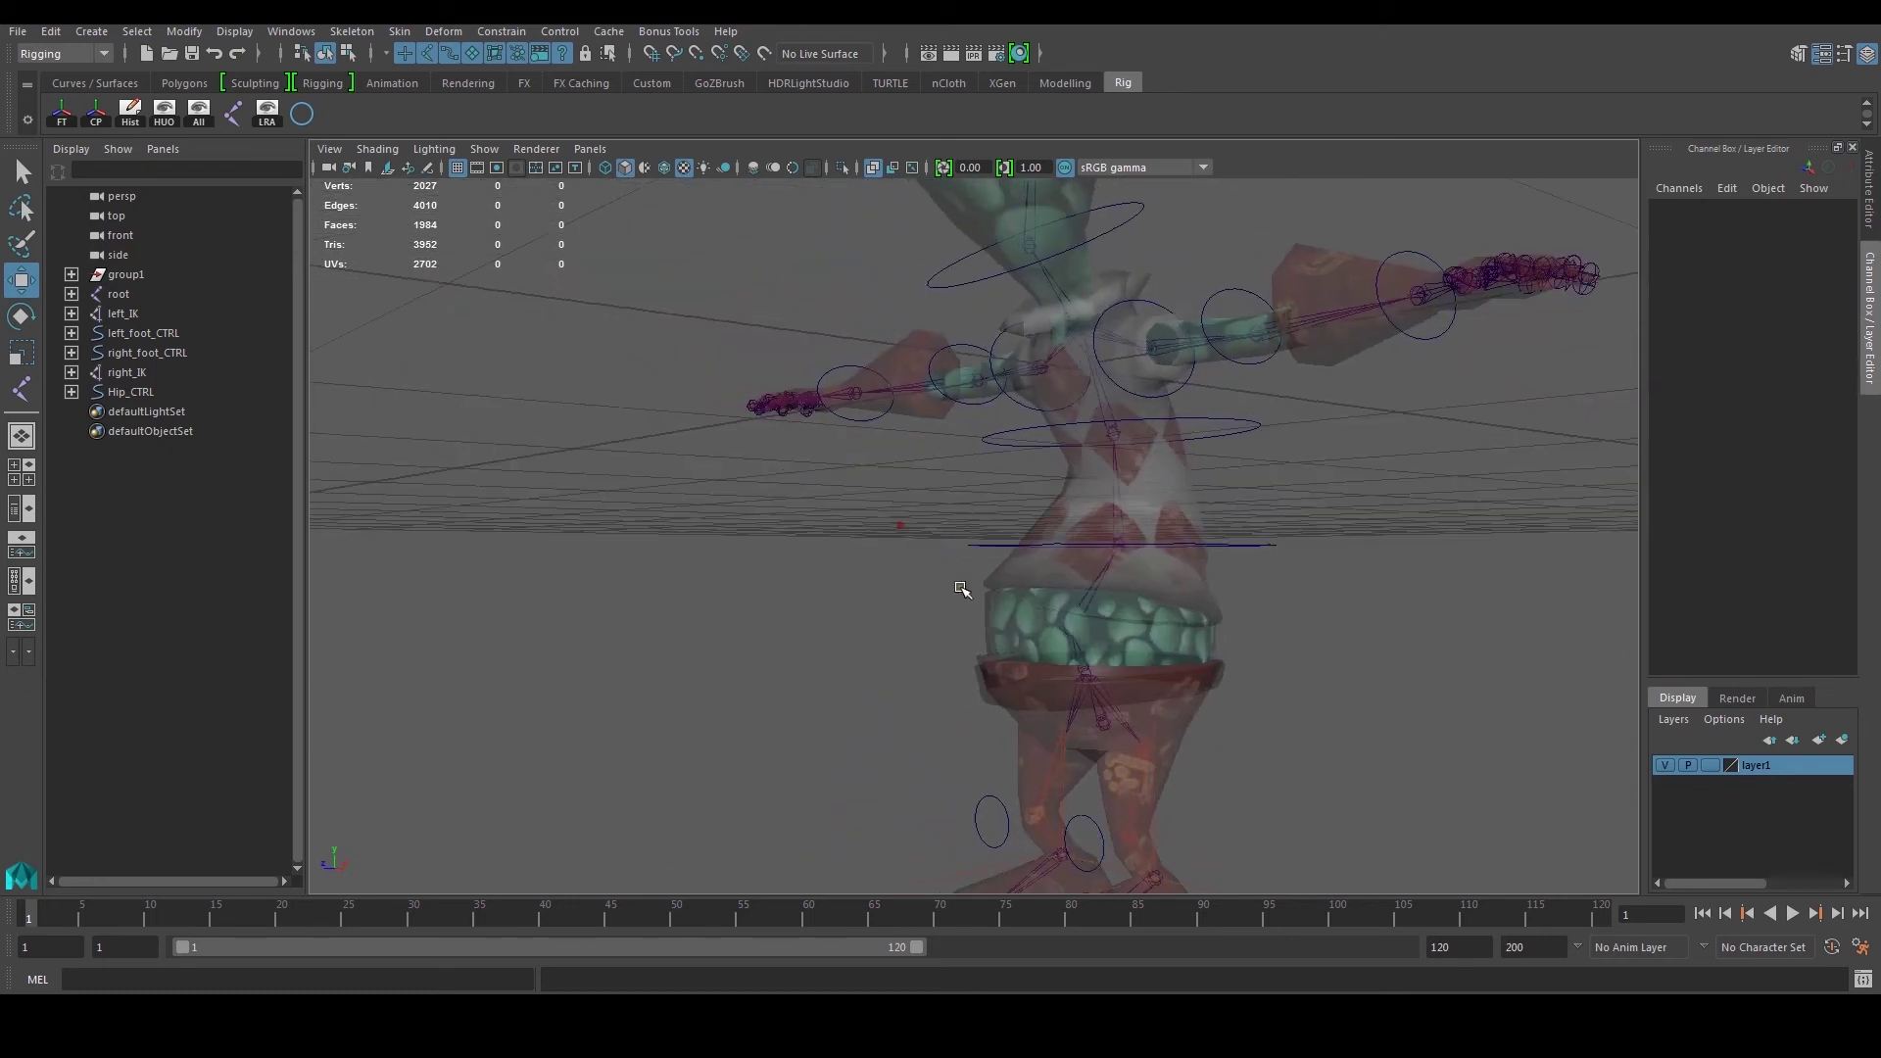
alt+right_drag(953, 585, 933, 617)
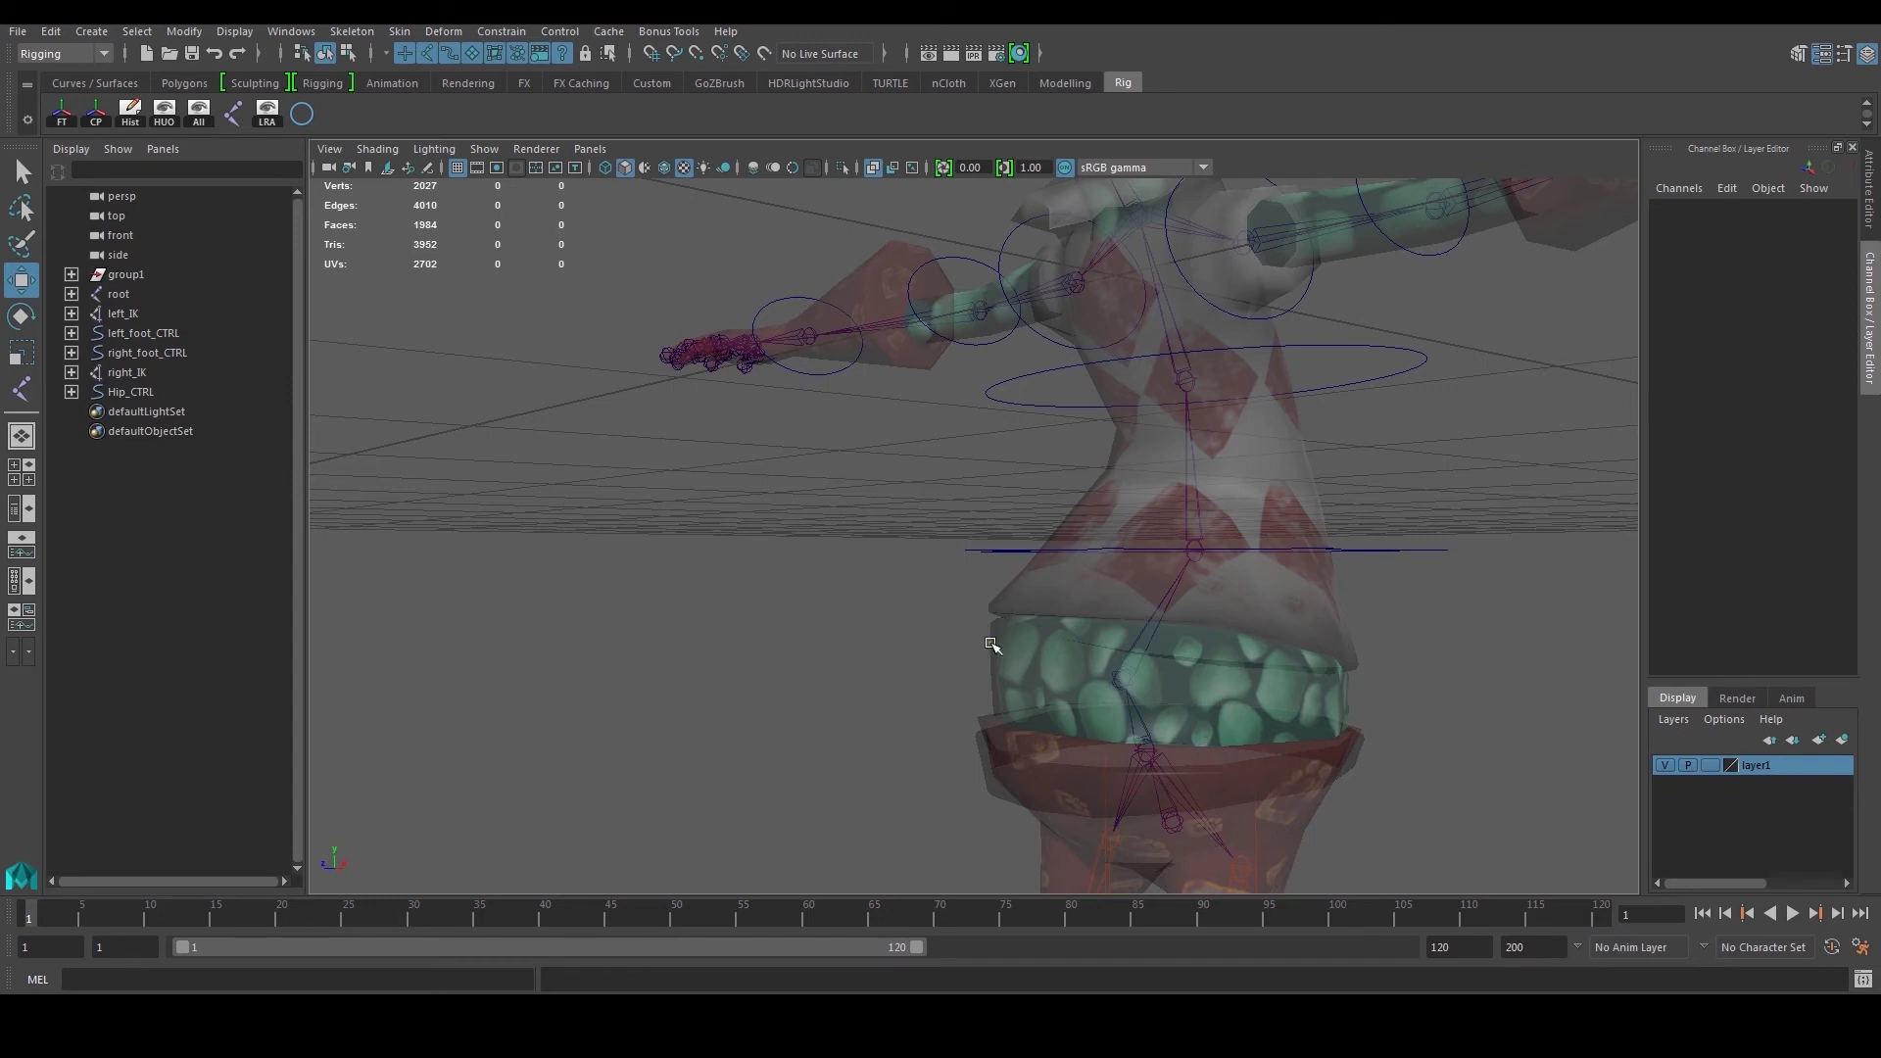
scroll(935, 605, down, 4)
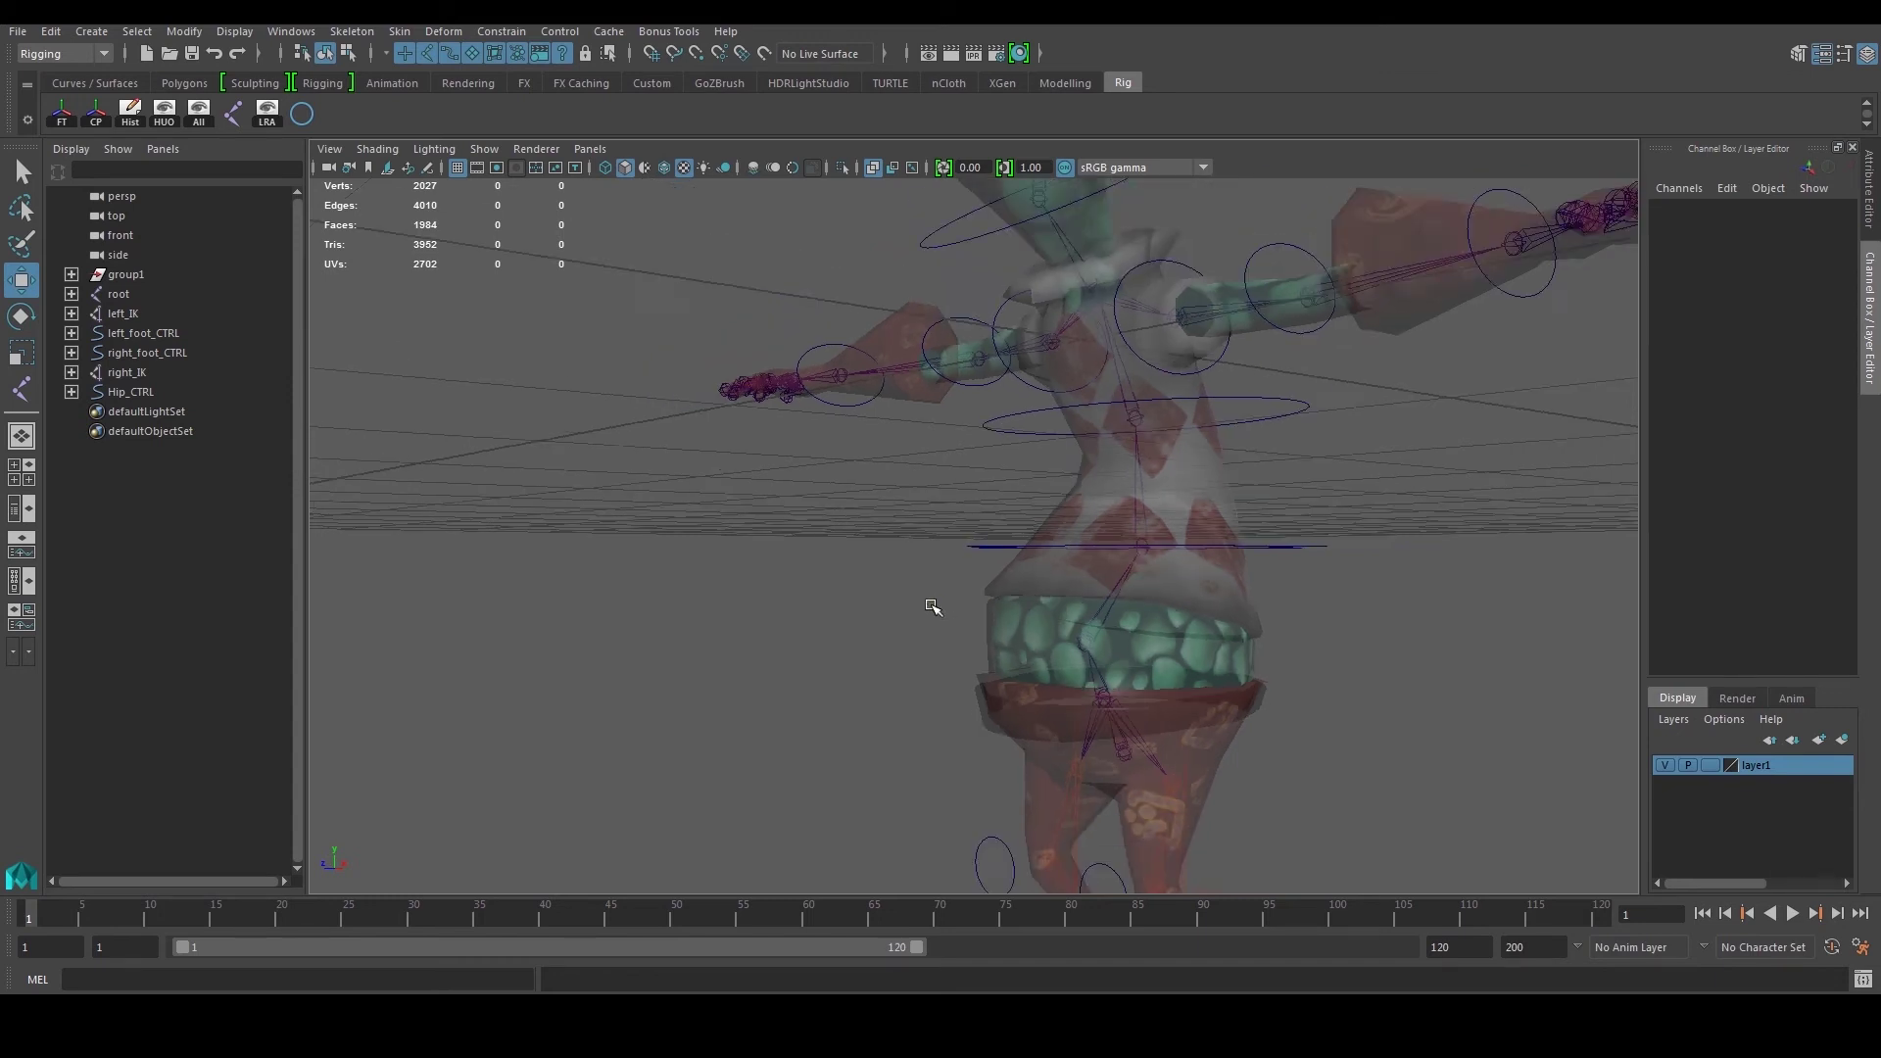
alt+drag(964, 576, 1075, 533)
alt+middle_drag(1052, 553, 1019, 689)
scroll(1015, 681, down, 3)
alt+drag(1012, 676, 1418, 659)
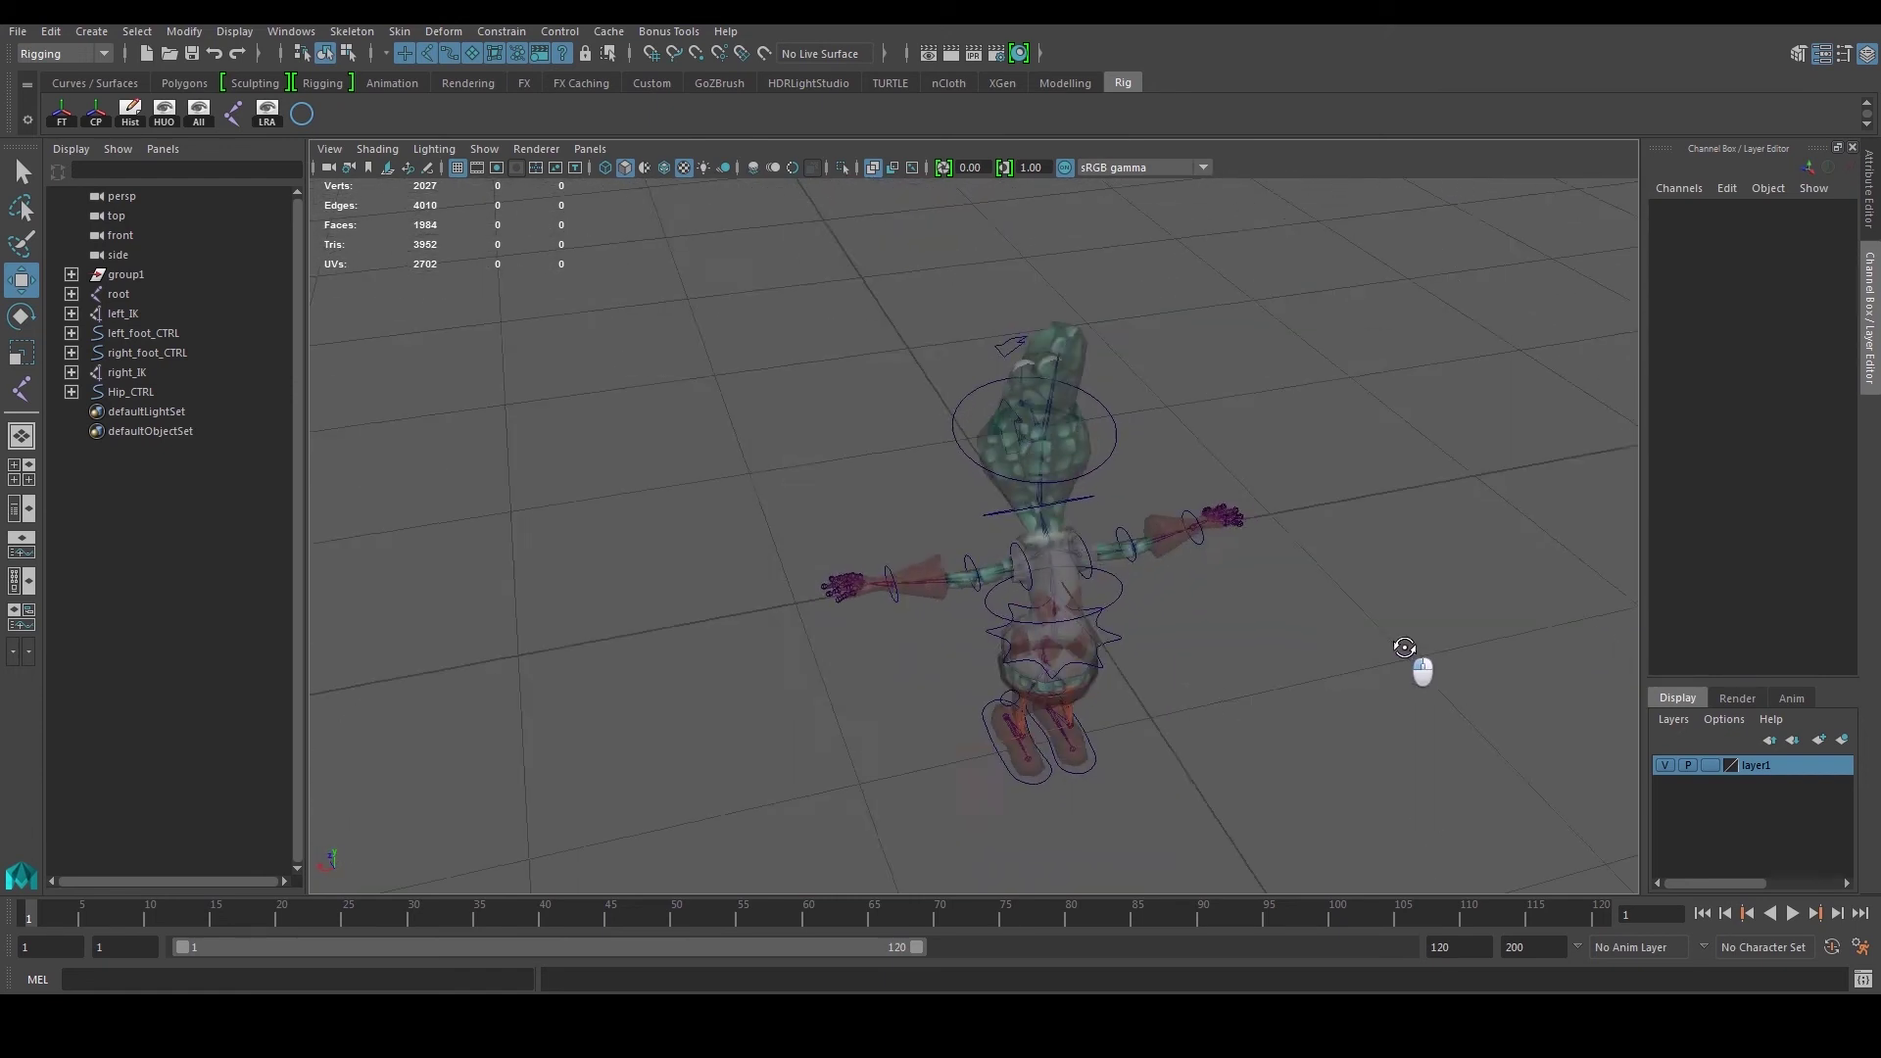
Step: Create a NURBS circle and move it down to the character's feet, at a Translate Y of about -0.935
scroll(1419, 659, up, 3)
key(r)
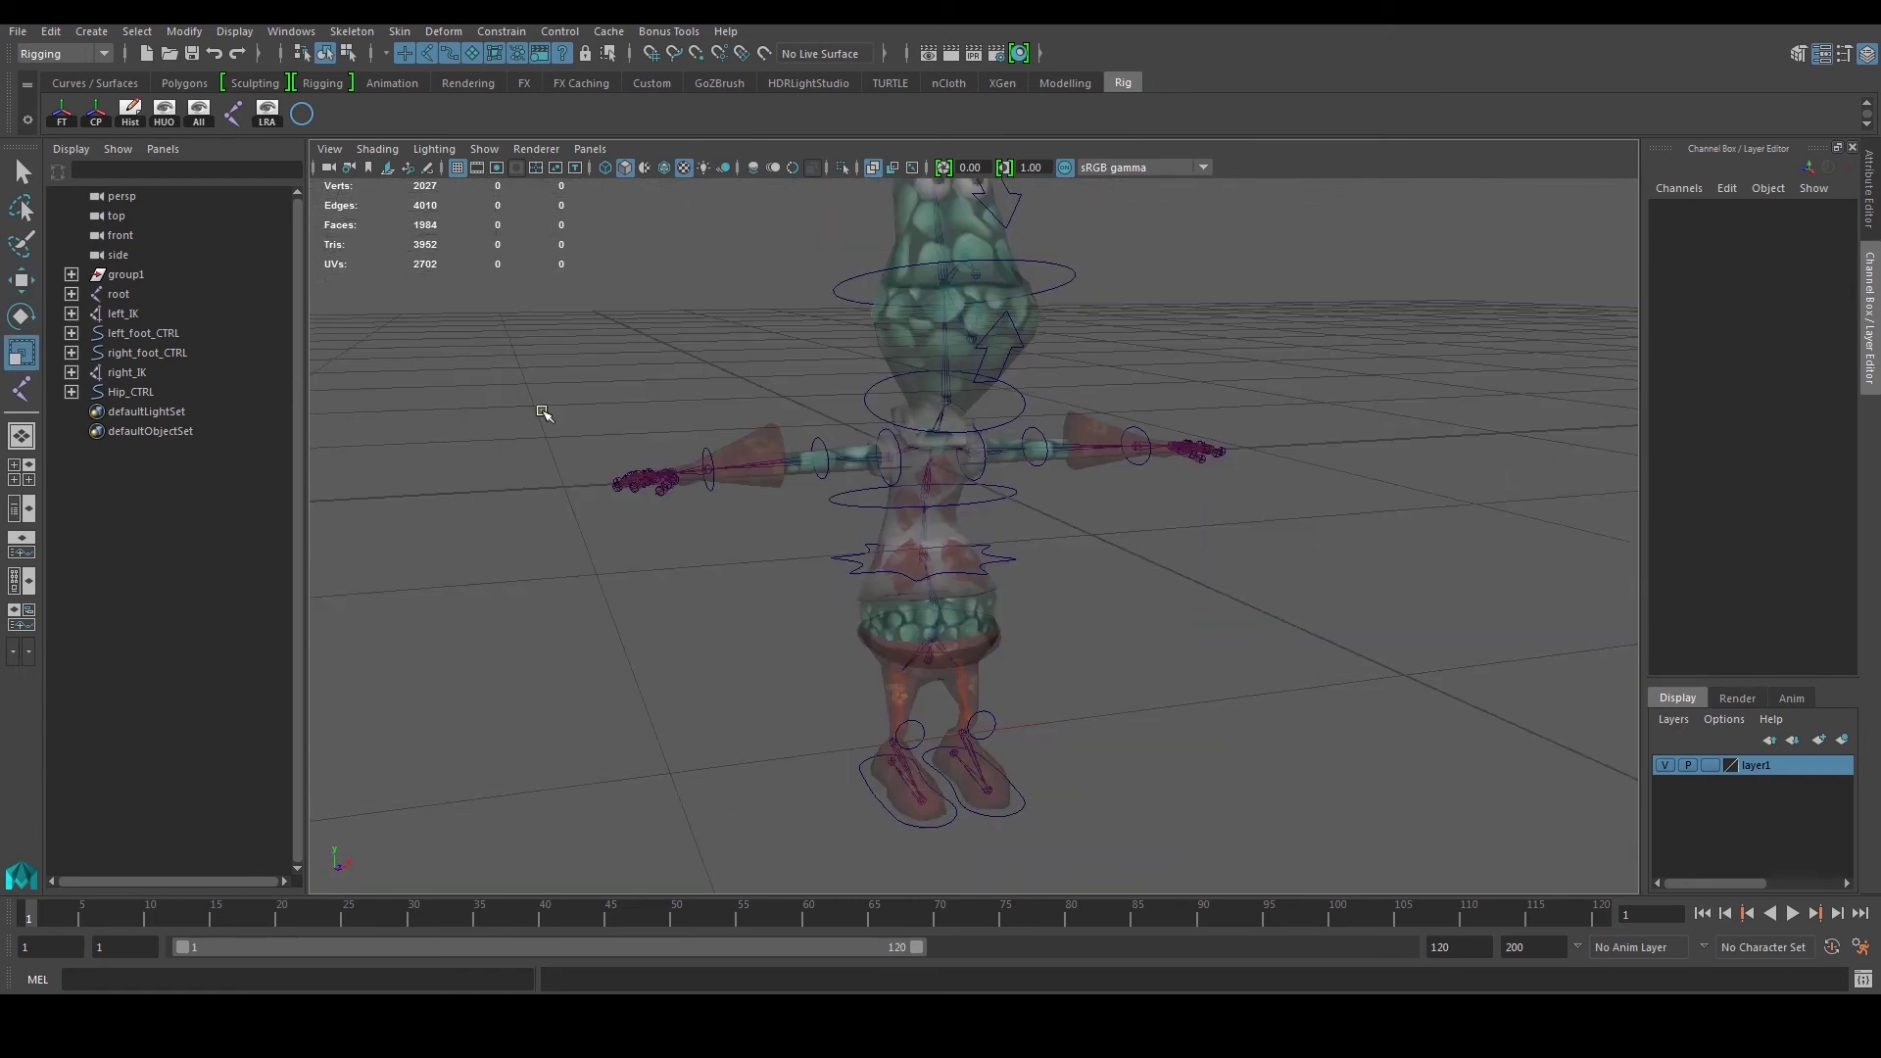
click(306, 119)
alt+drag(820, 488, 900, 532)
key(w)
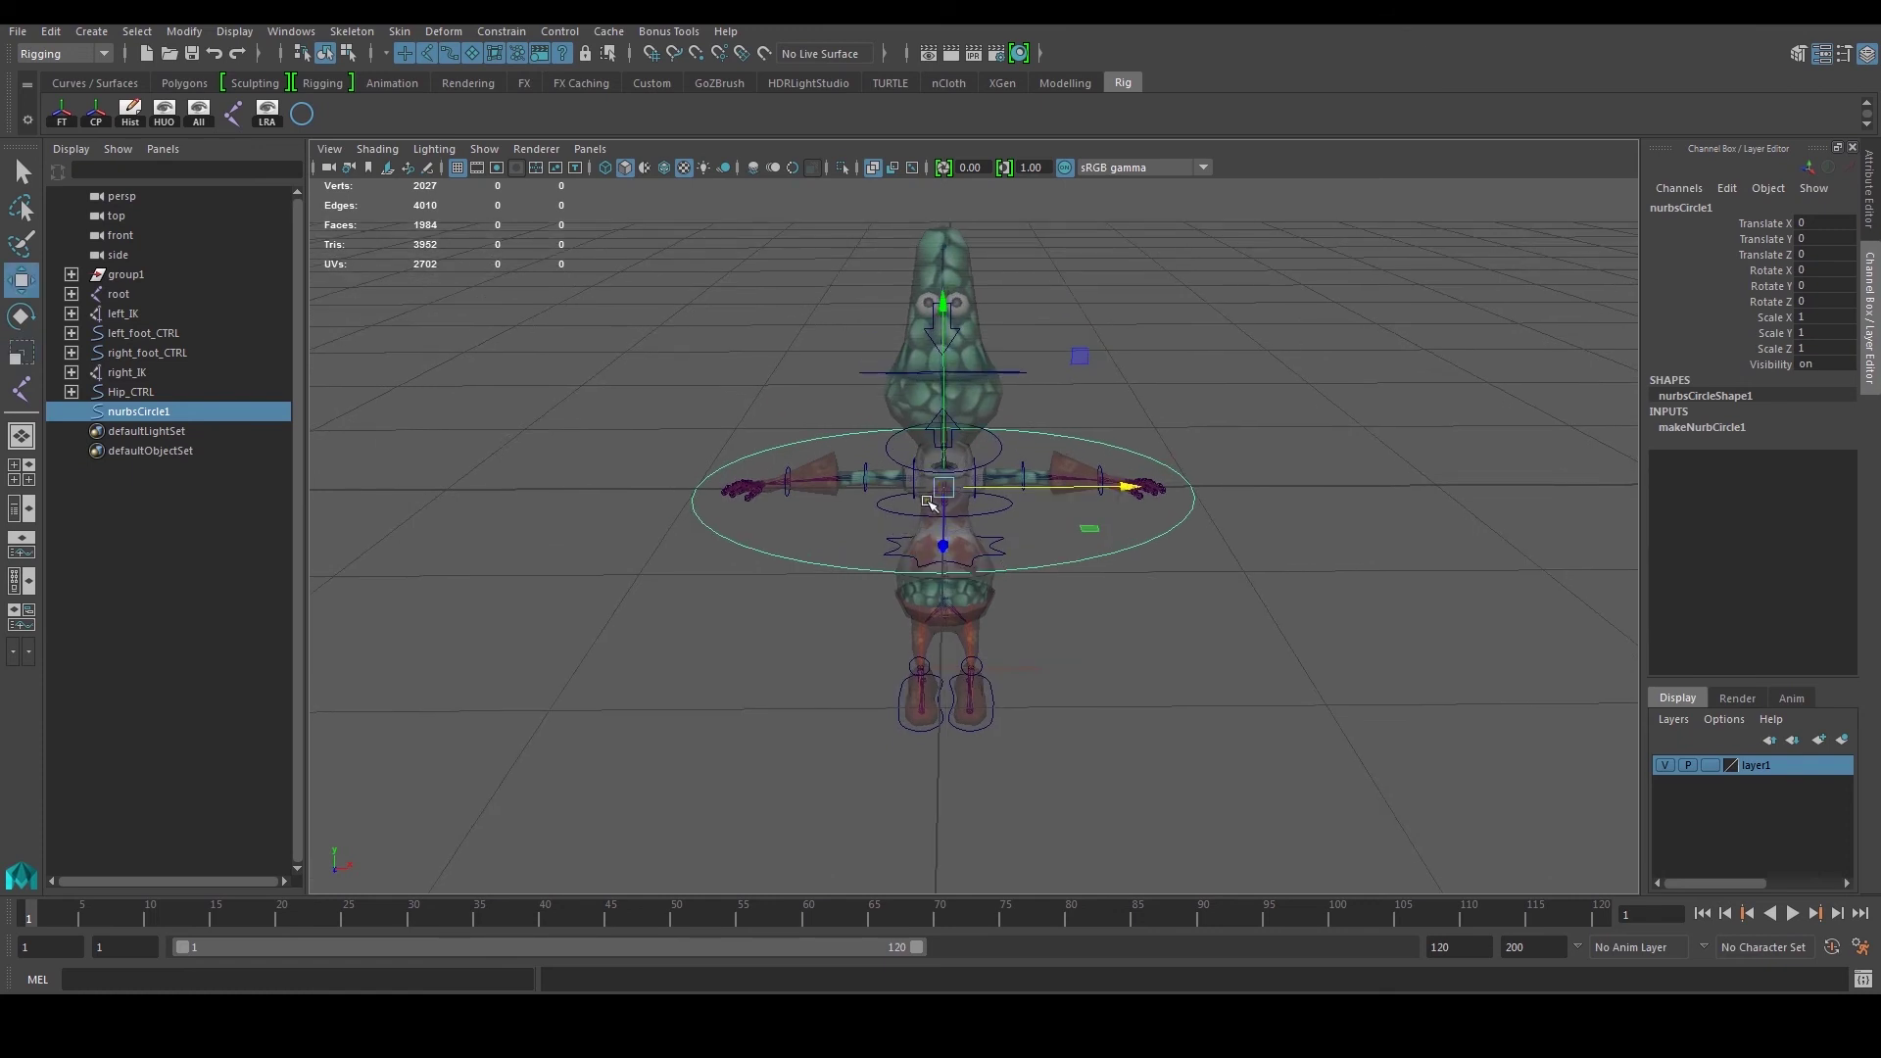
drag(945, 319, 1155, 651)
Step: Increase the circle's number of sections and select every other control vertex around it
click(1785, 427)
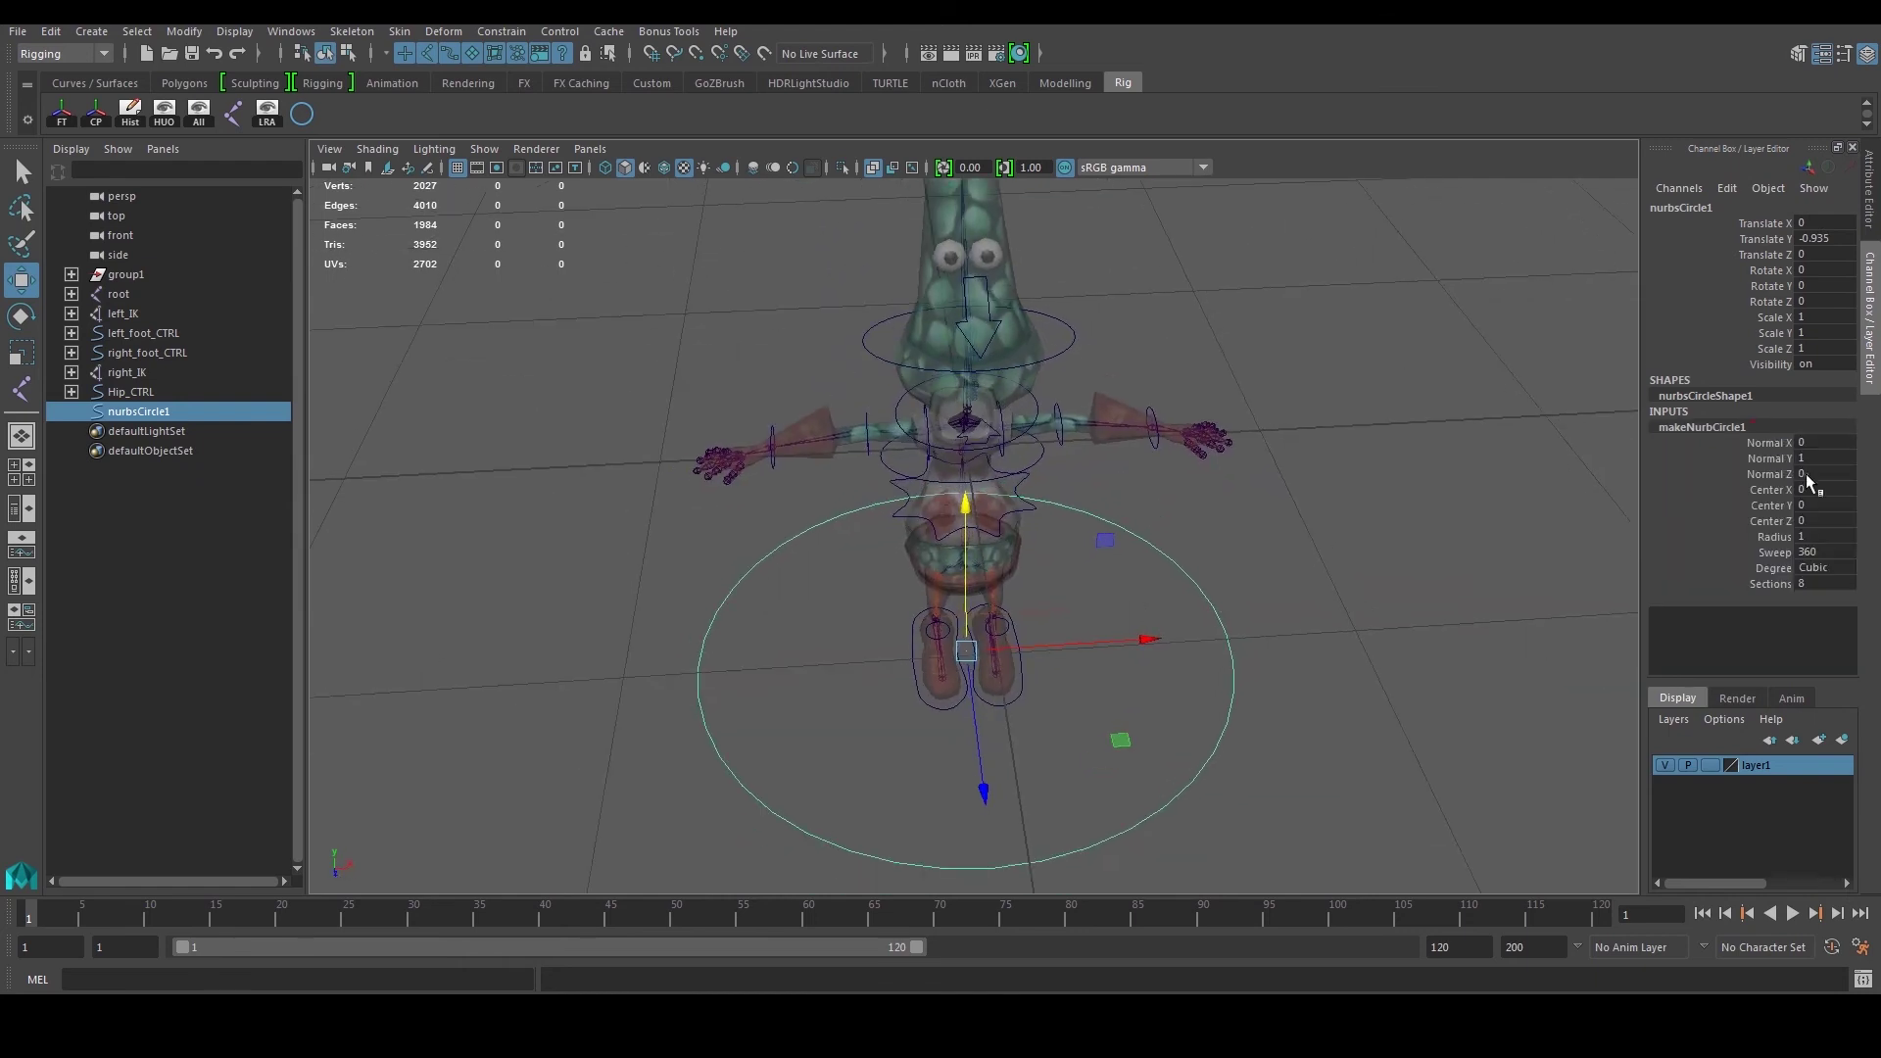
double_click(1835, 582)
right_drag(1220, 639, 1154, 558)
click(1189, 569)
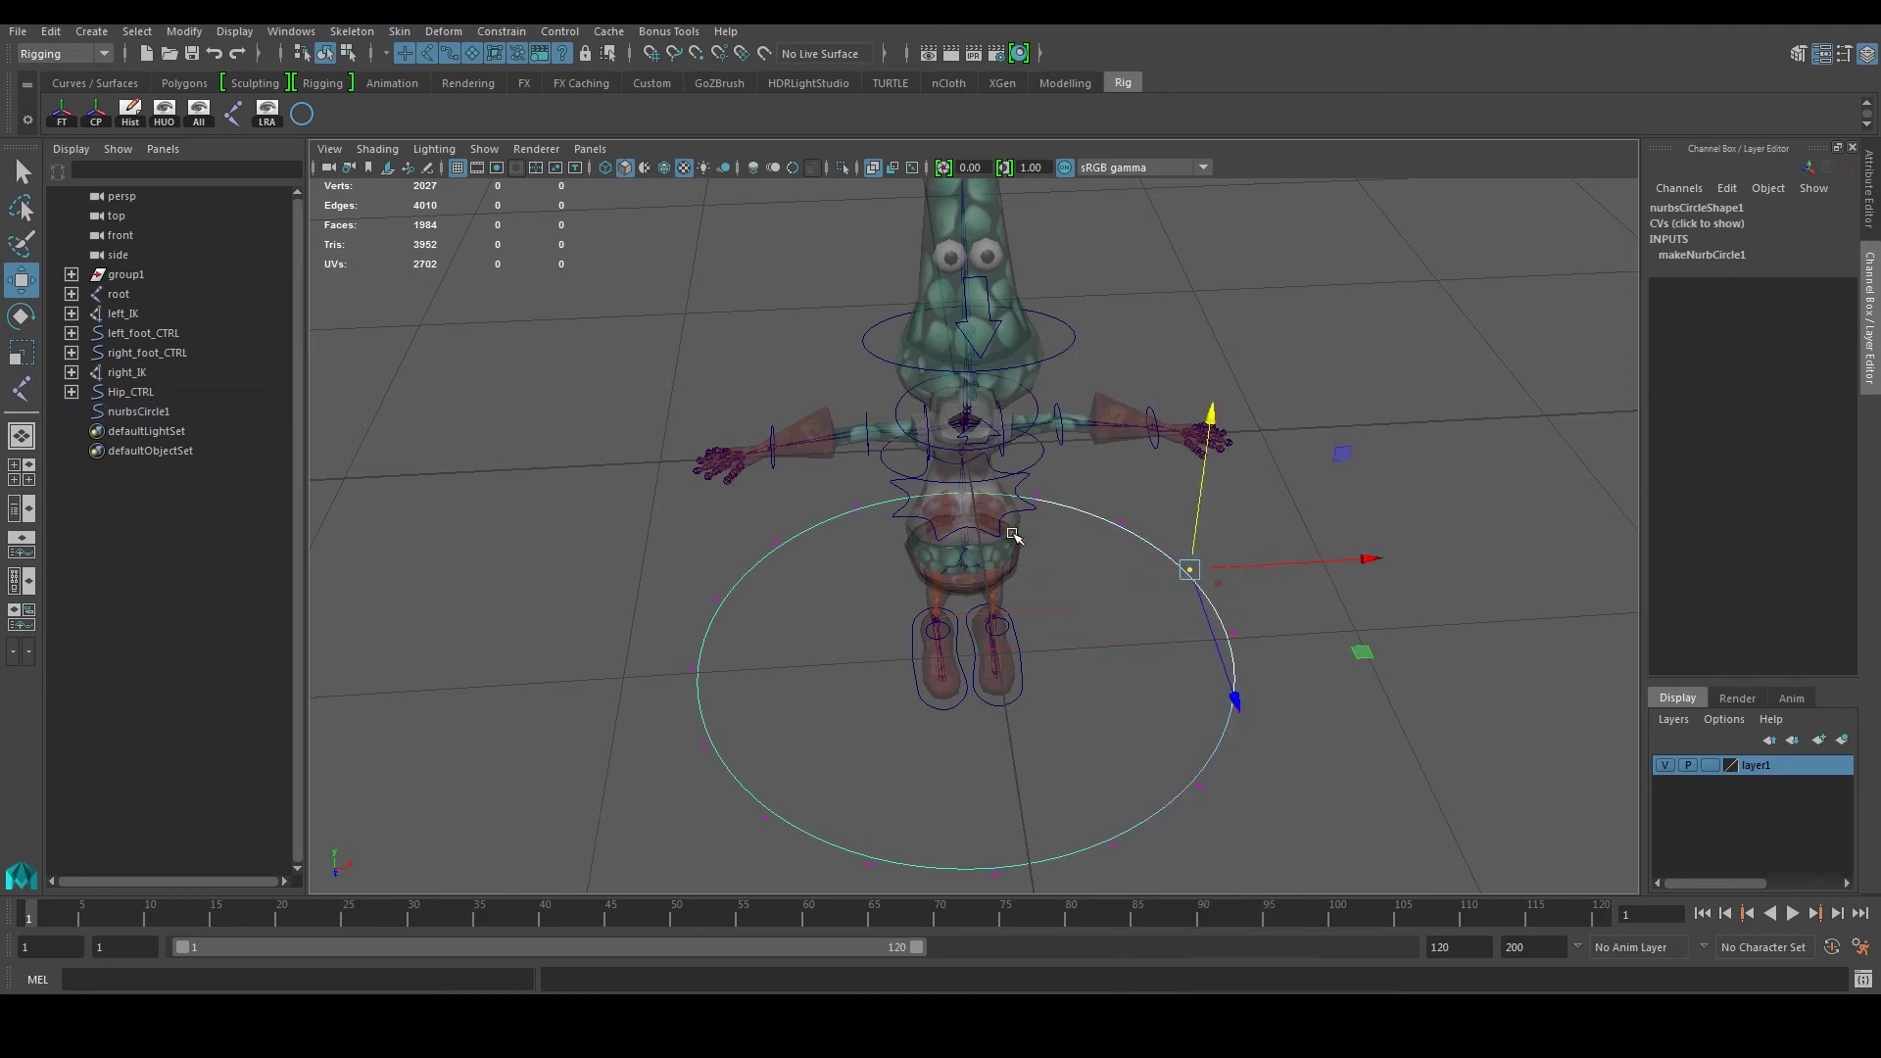
shift+click(1239, 709)
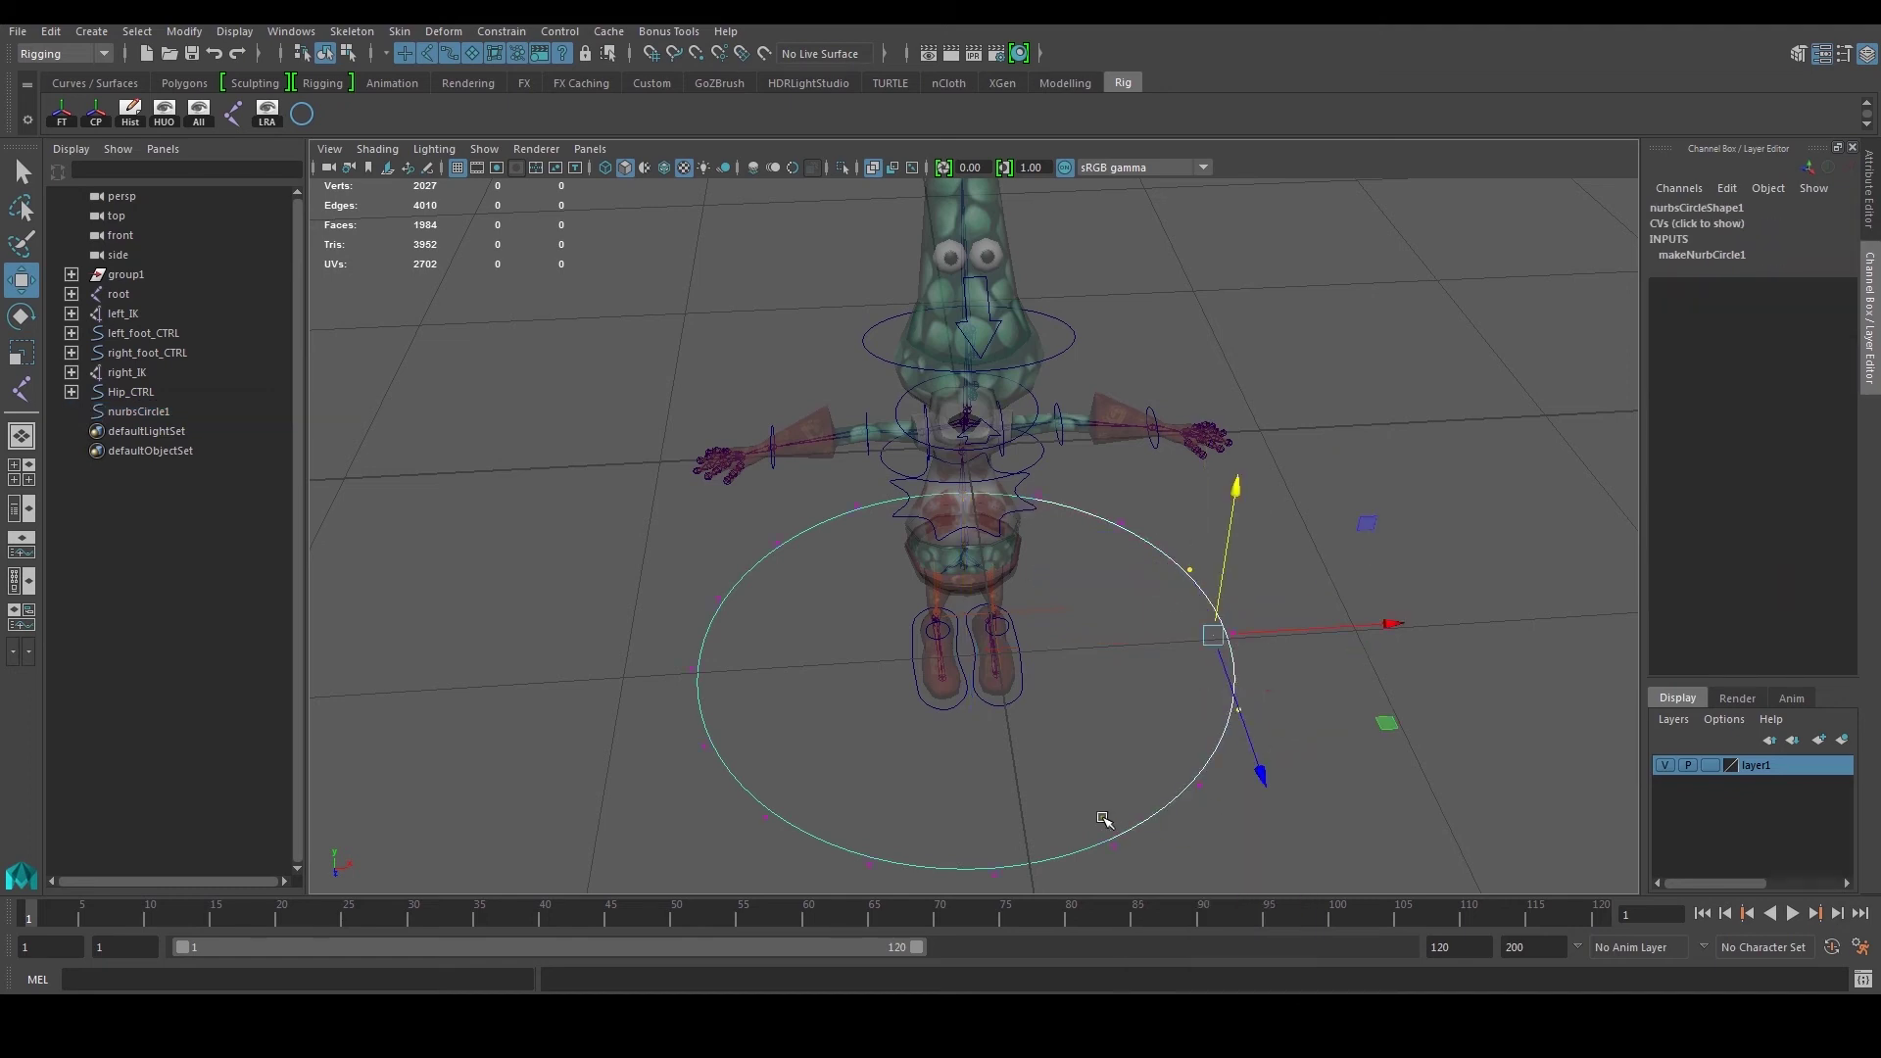
shift+click(1113, 844)
shift+click(869, 865)
shift+click(704, 745)
shift+click(718, 598)
Step: Scale the selected control vertices to turn the circle into an eight-pointed star, and return to object selection
alt+drag(1068, 583, 1255, 537)
key(r)
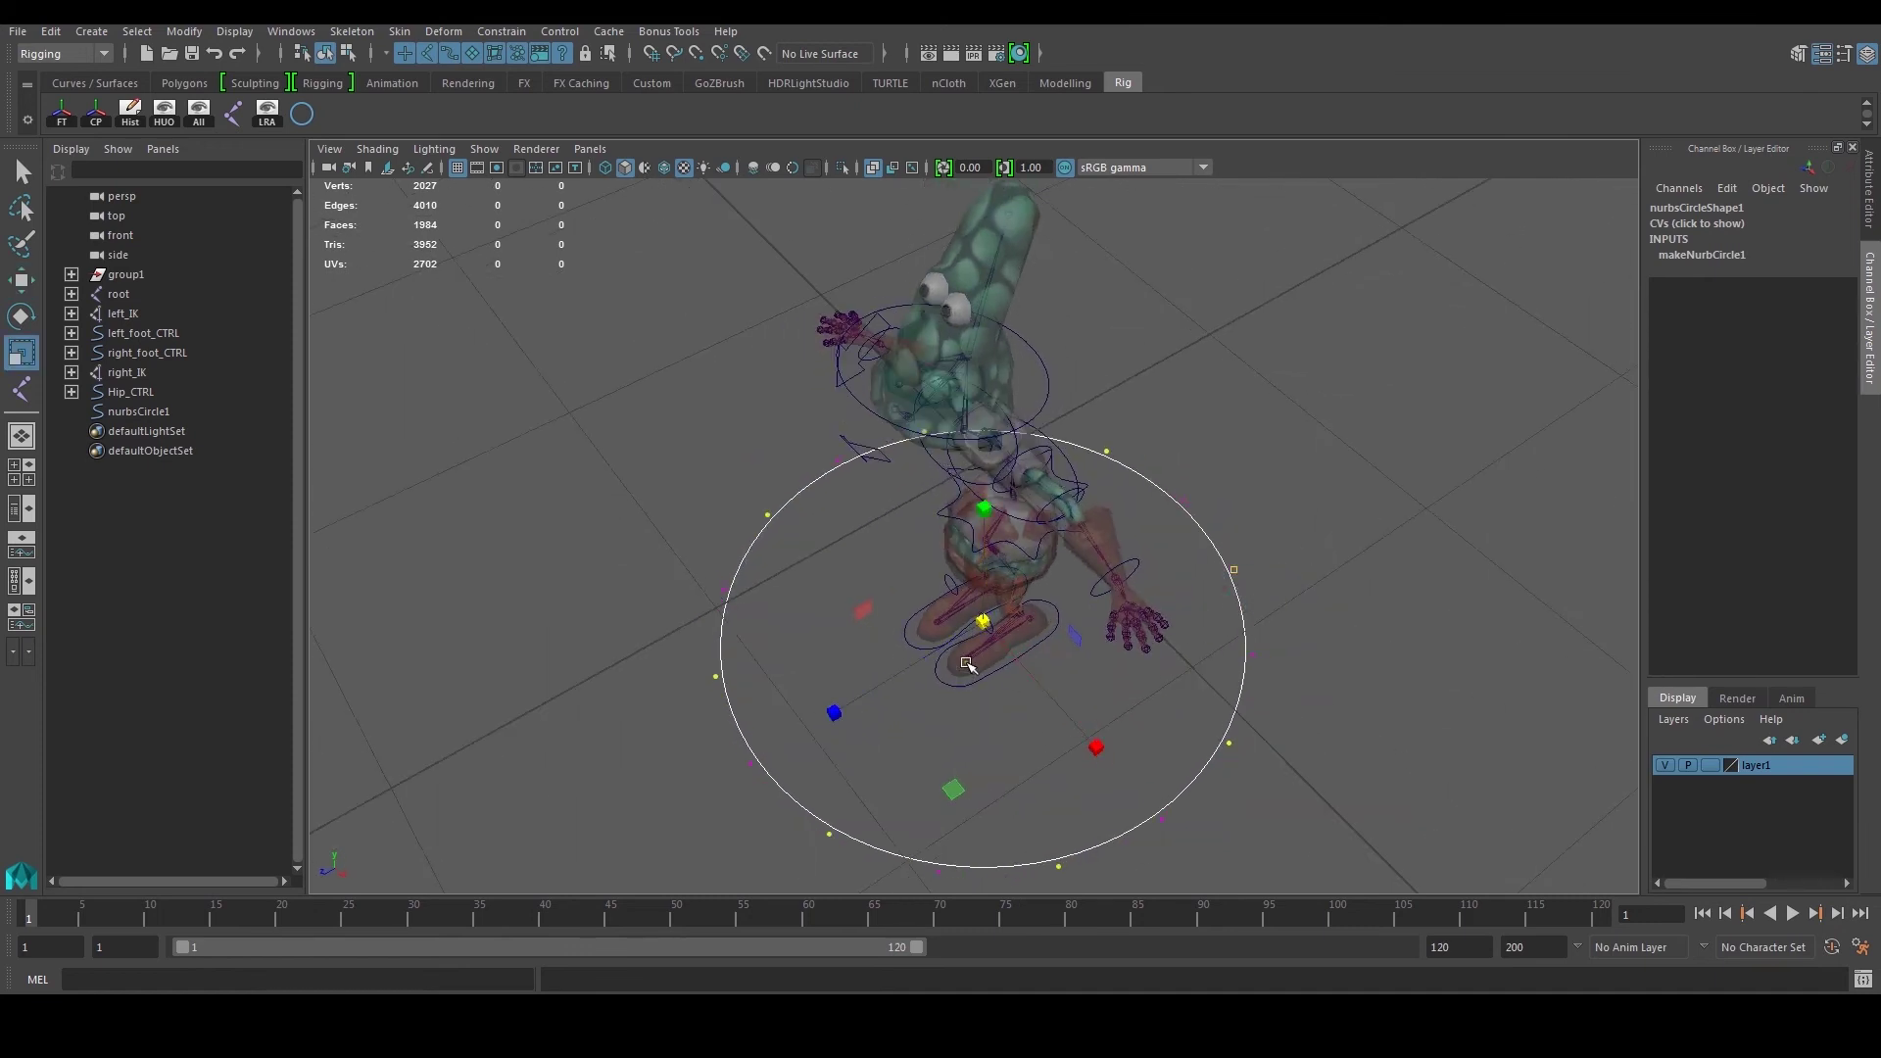
drag(983, 621, 1091, 637)
key(w)
right_click(1144, 656)
right_drag(1144, 656, 1306, 502)
Step: Scale the whole star curve uniformly to about 0.815 around the feet
click(1130, 643)
alt+drag(1135, 638, 870, 639)
key(r)
alt+drag(1021, 650, 1084, 595)
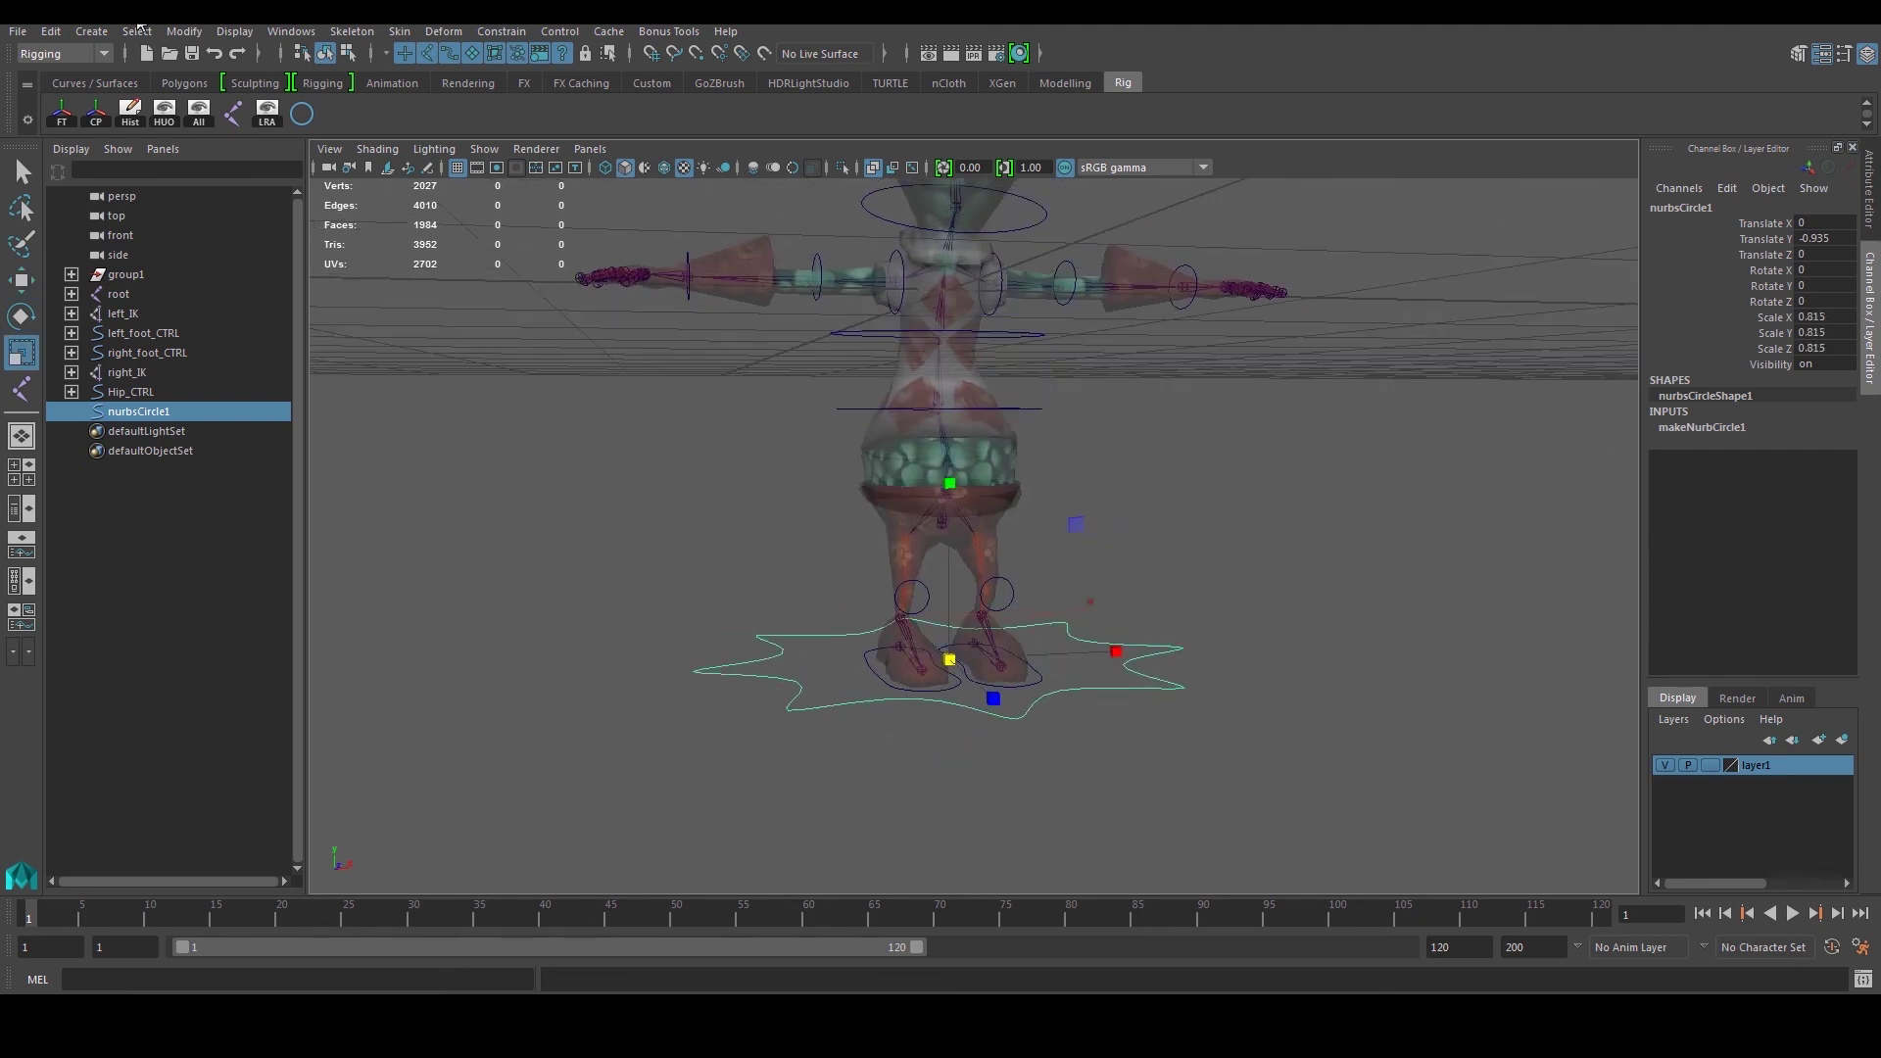
Step: Freeze the star curve's transformations and delete its construction history
click(64, 115)
click(131, 111)
click(1217, 475)
click(1170, 676)
alt+drag(1332, 656, 1118, 572)
key(w)
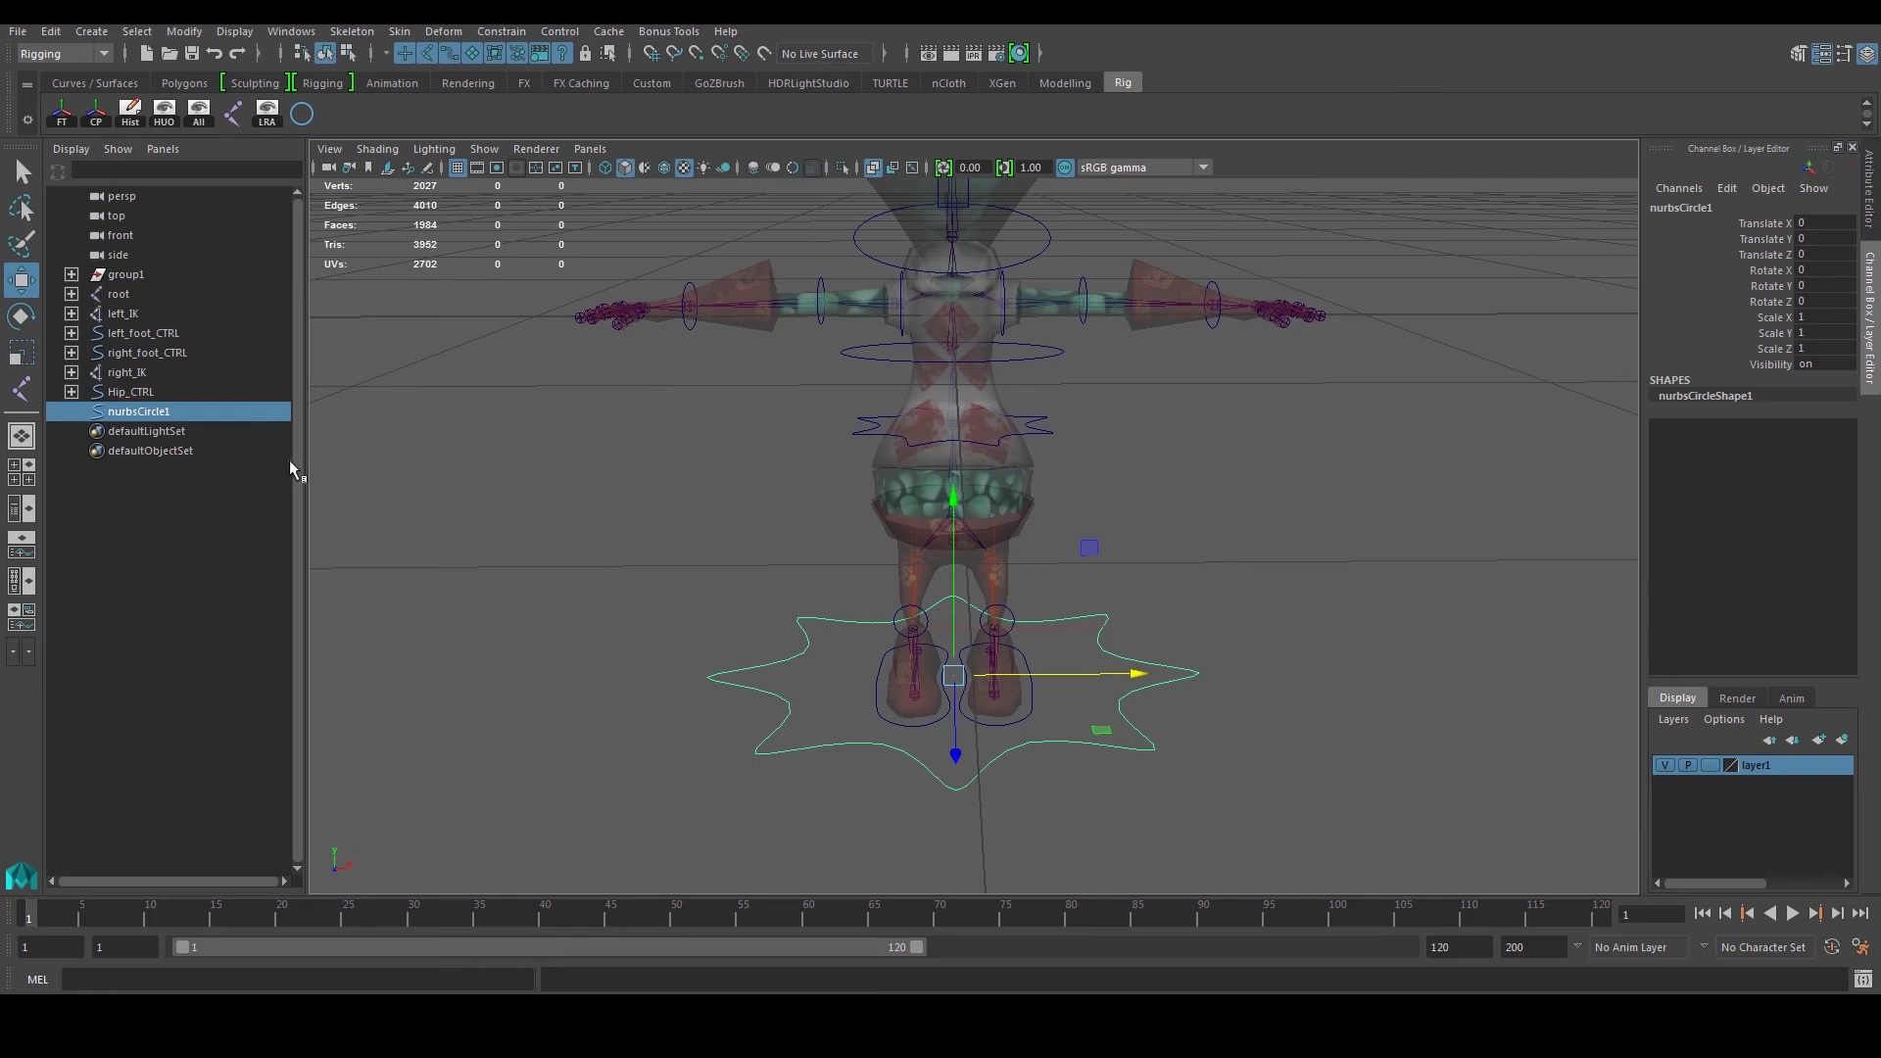
Step: Rename the star curve as Master_CTRL
double_click(179, 415)
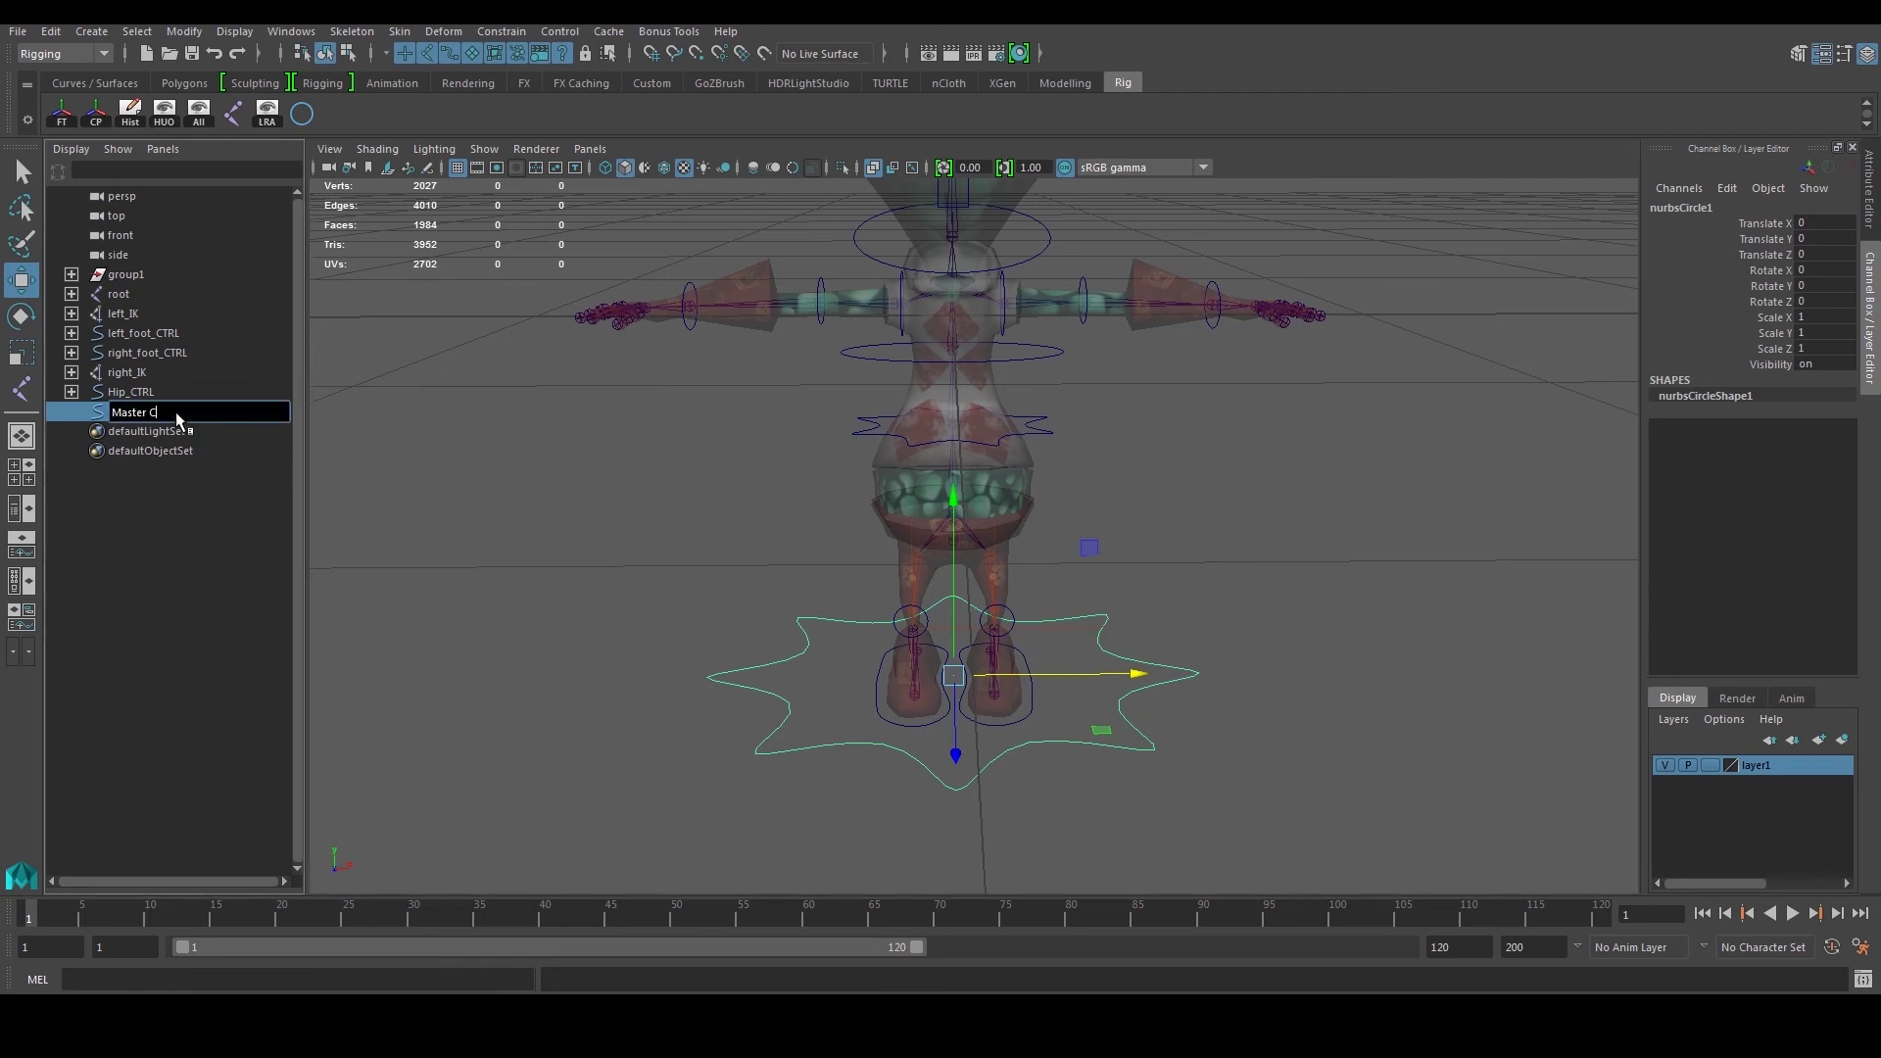
text(Master_CTRL)
key(Return)
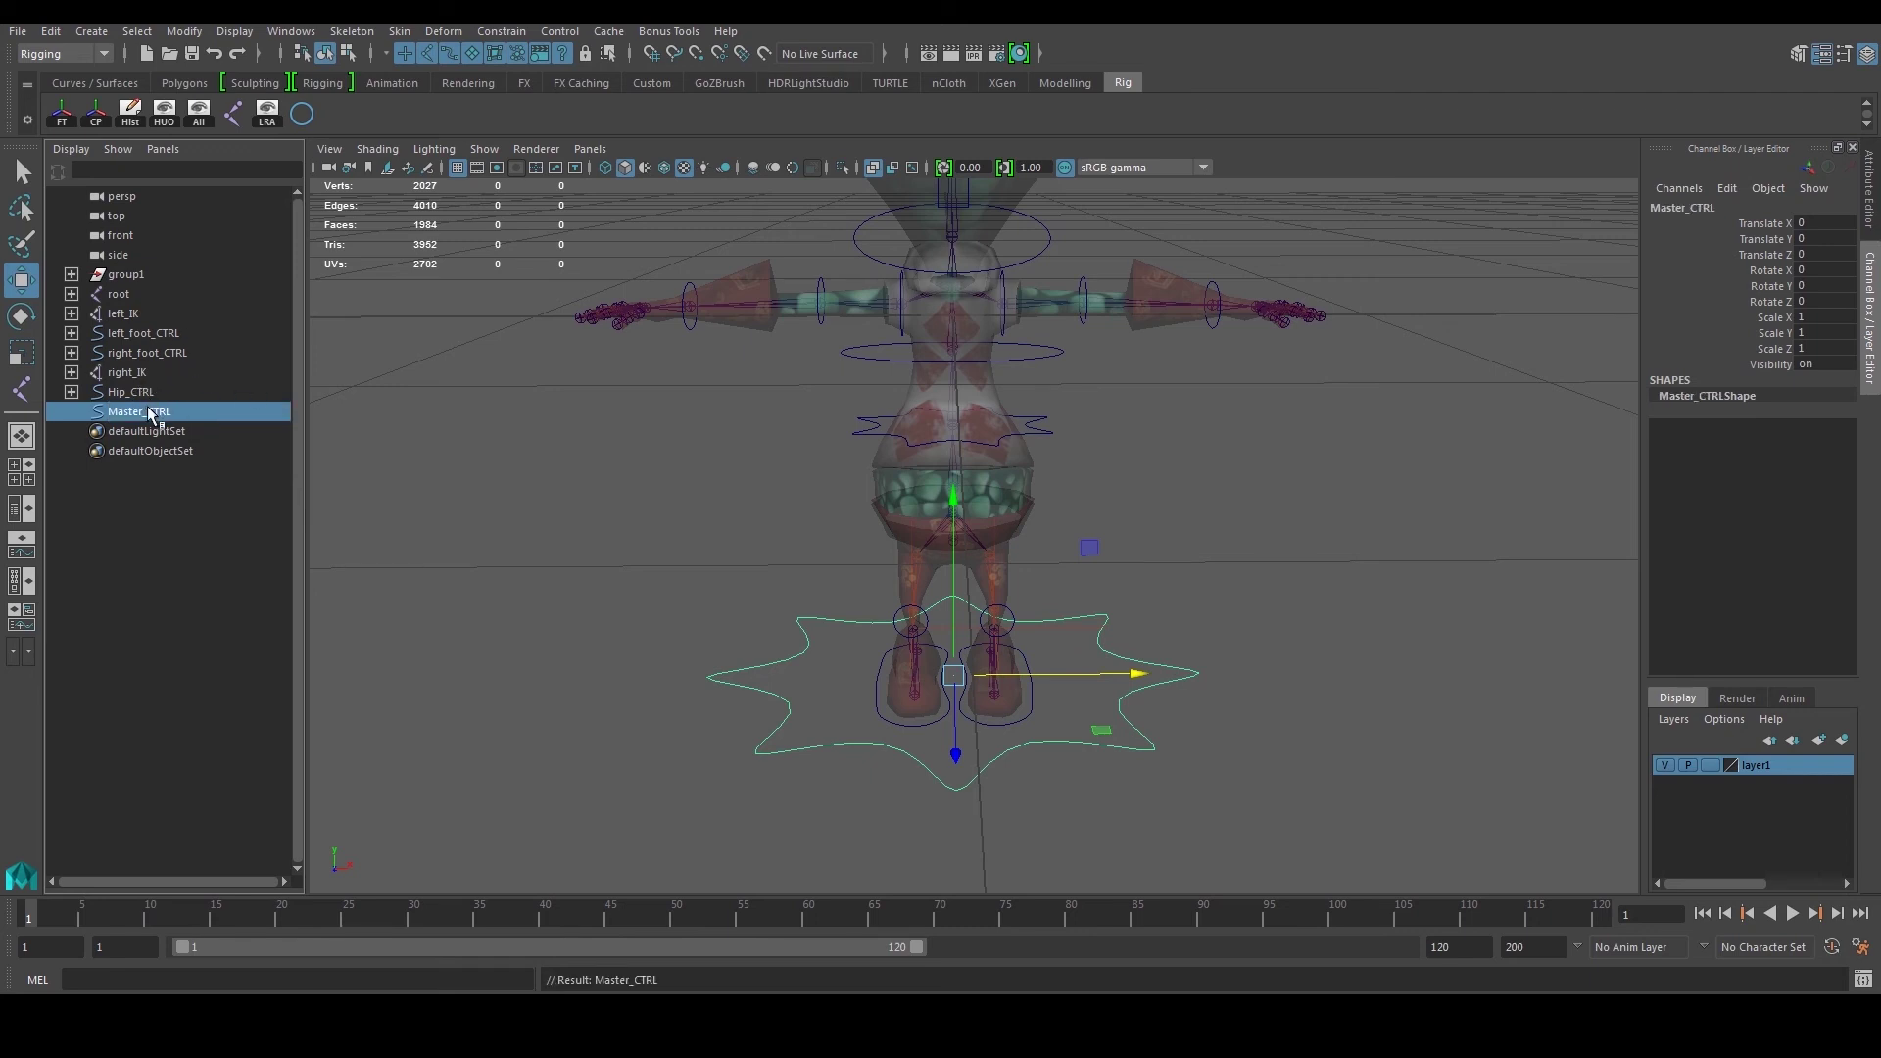
Step: Parent left_foot_CTRL, right_foot_CTRL and Hip_CTRL under Master_CTRL
click(140, 335)
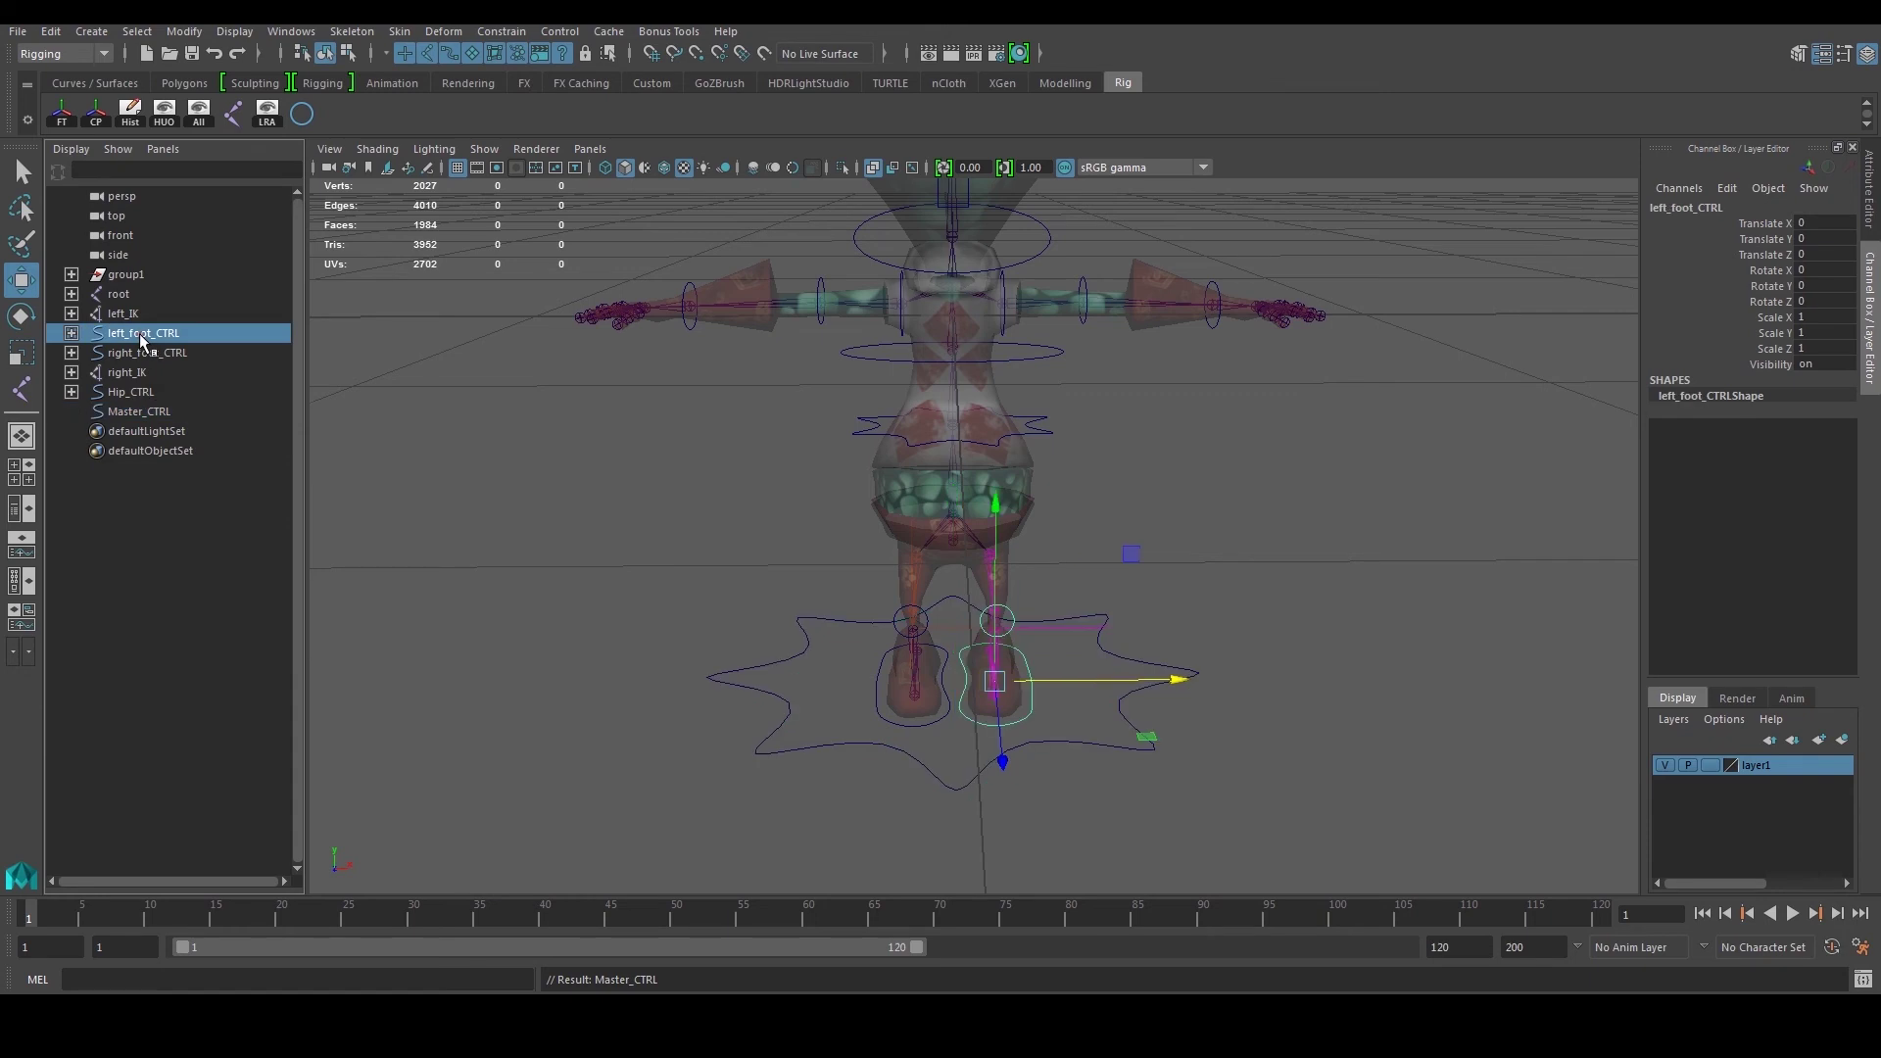
middle_drag(140, 339, 138, 410)
click(152, 333)
middle_drag(155, 333, 149, 388)
click(1144, 695)
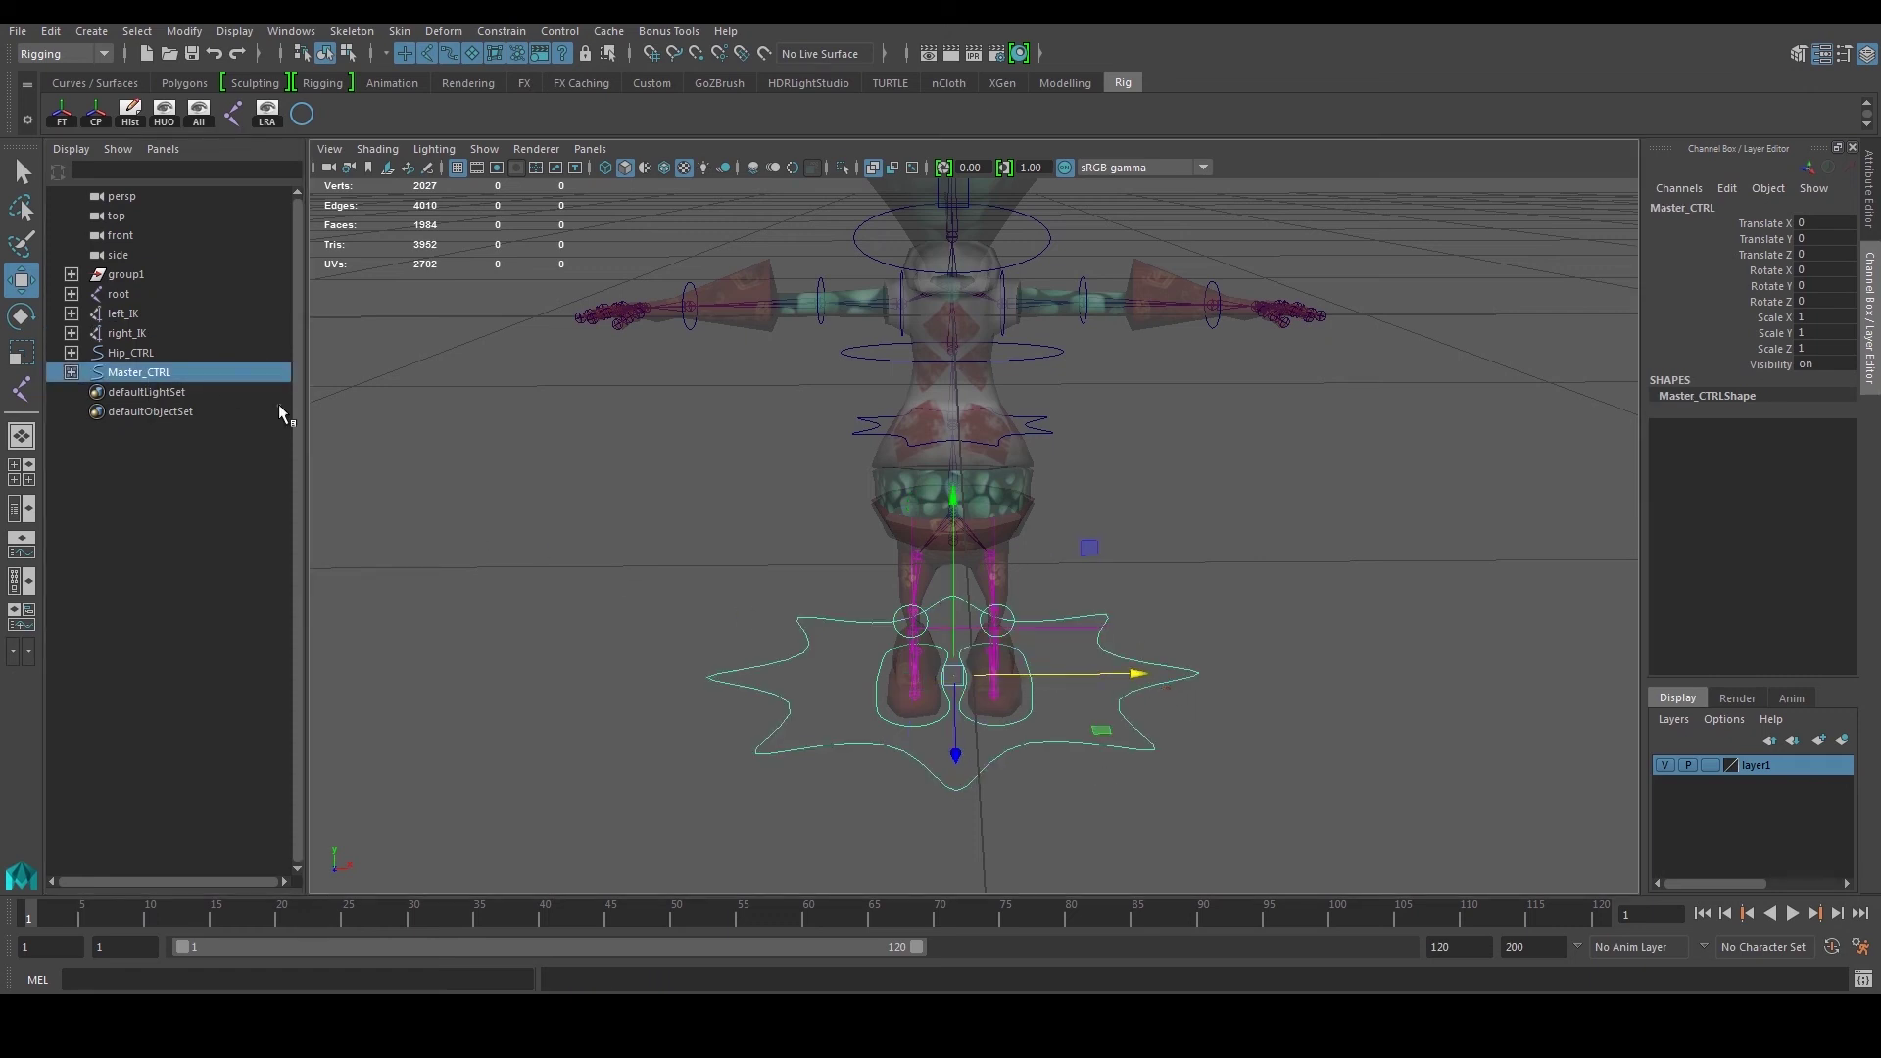
click(140, 355)
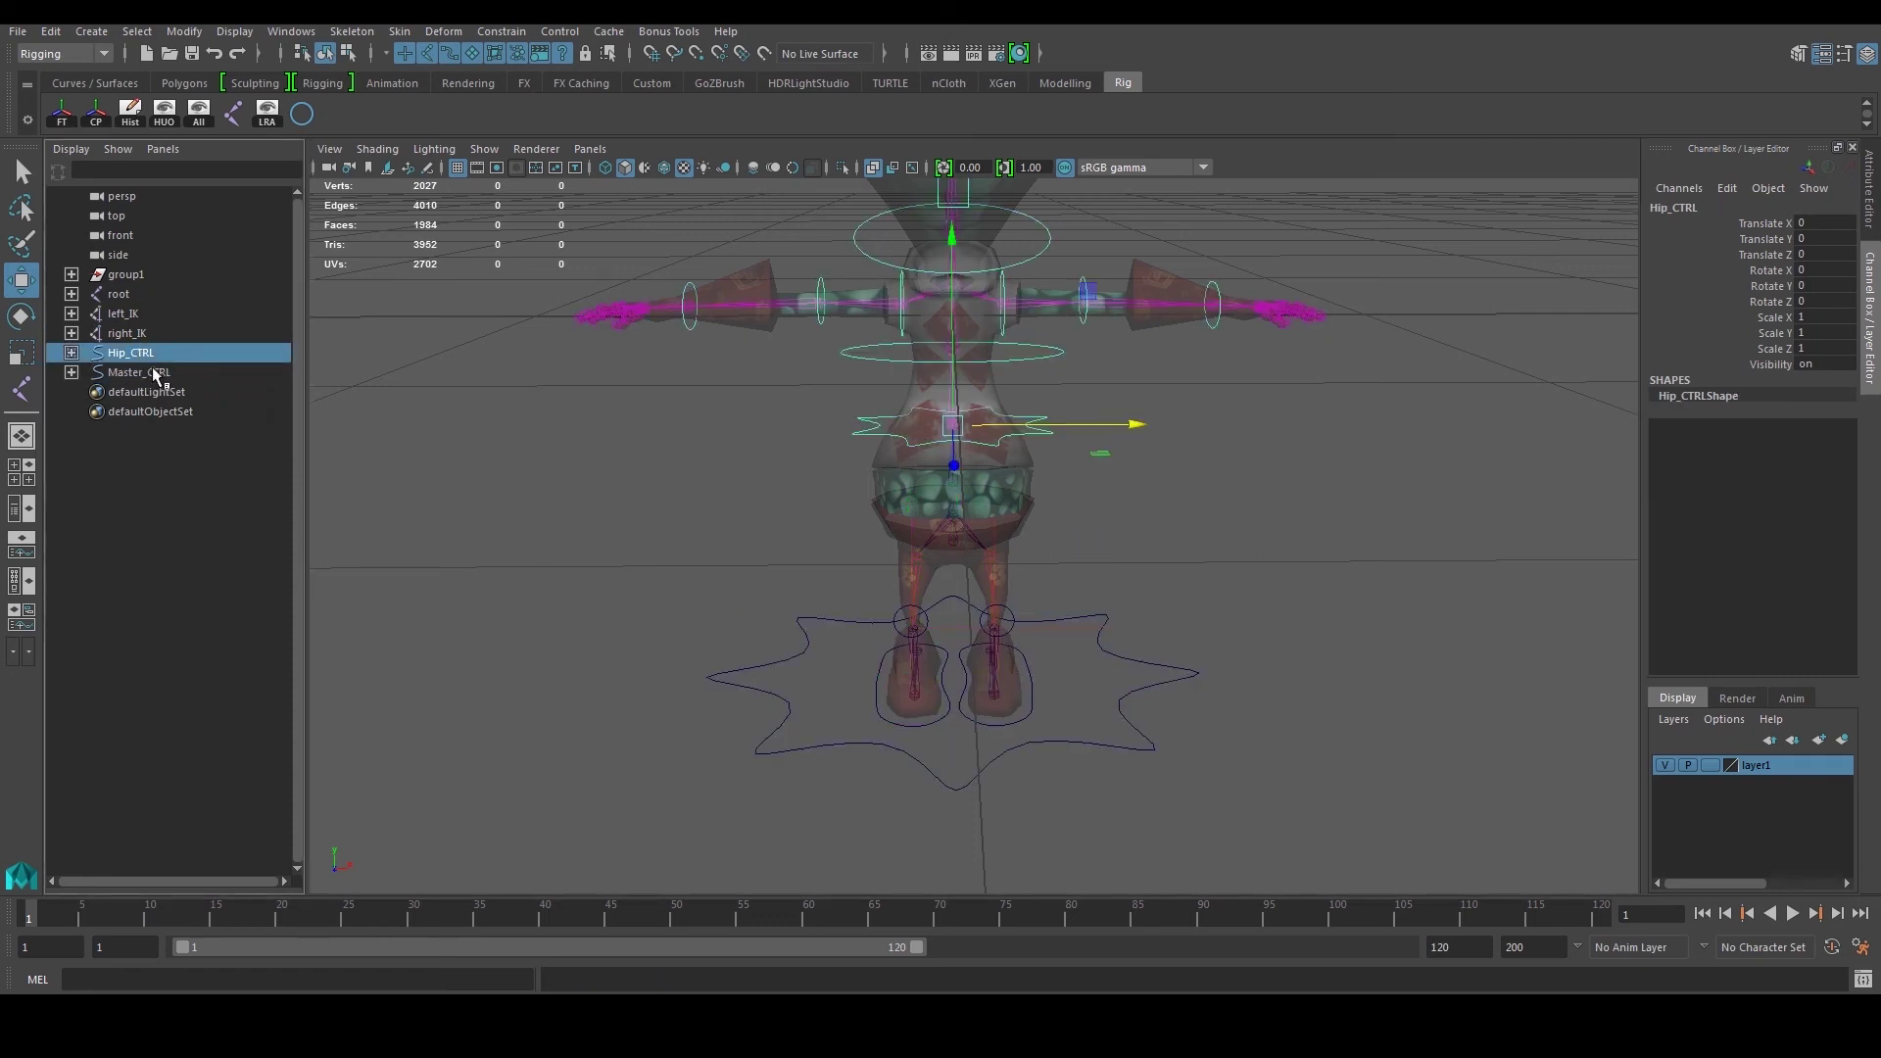
middle_drag(152, 363, 132, 373)
Step: Test-move Master_CTRL along X to check that the whole rig follows, and undo the move
click(1131, 730)
scroll(1117, 709, down, 3)
alt+middle_drag(1090, 497, 1039, 651)
scroll(1043, 651, down, 3)
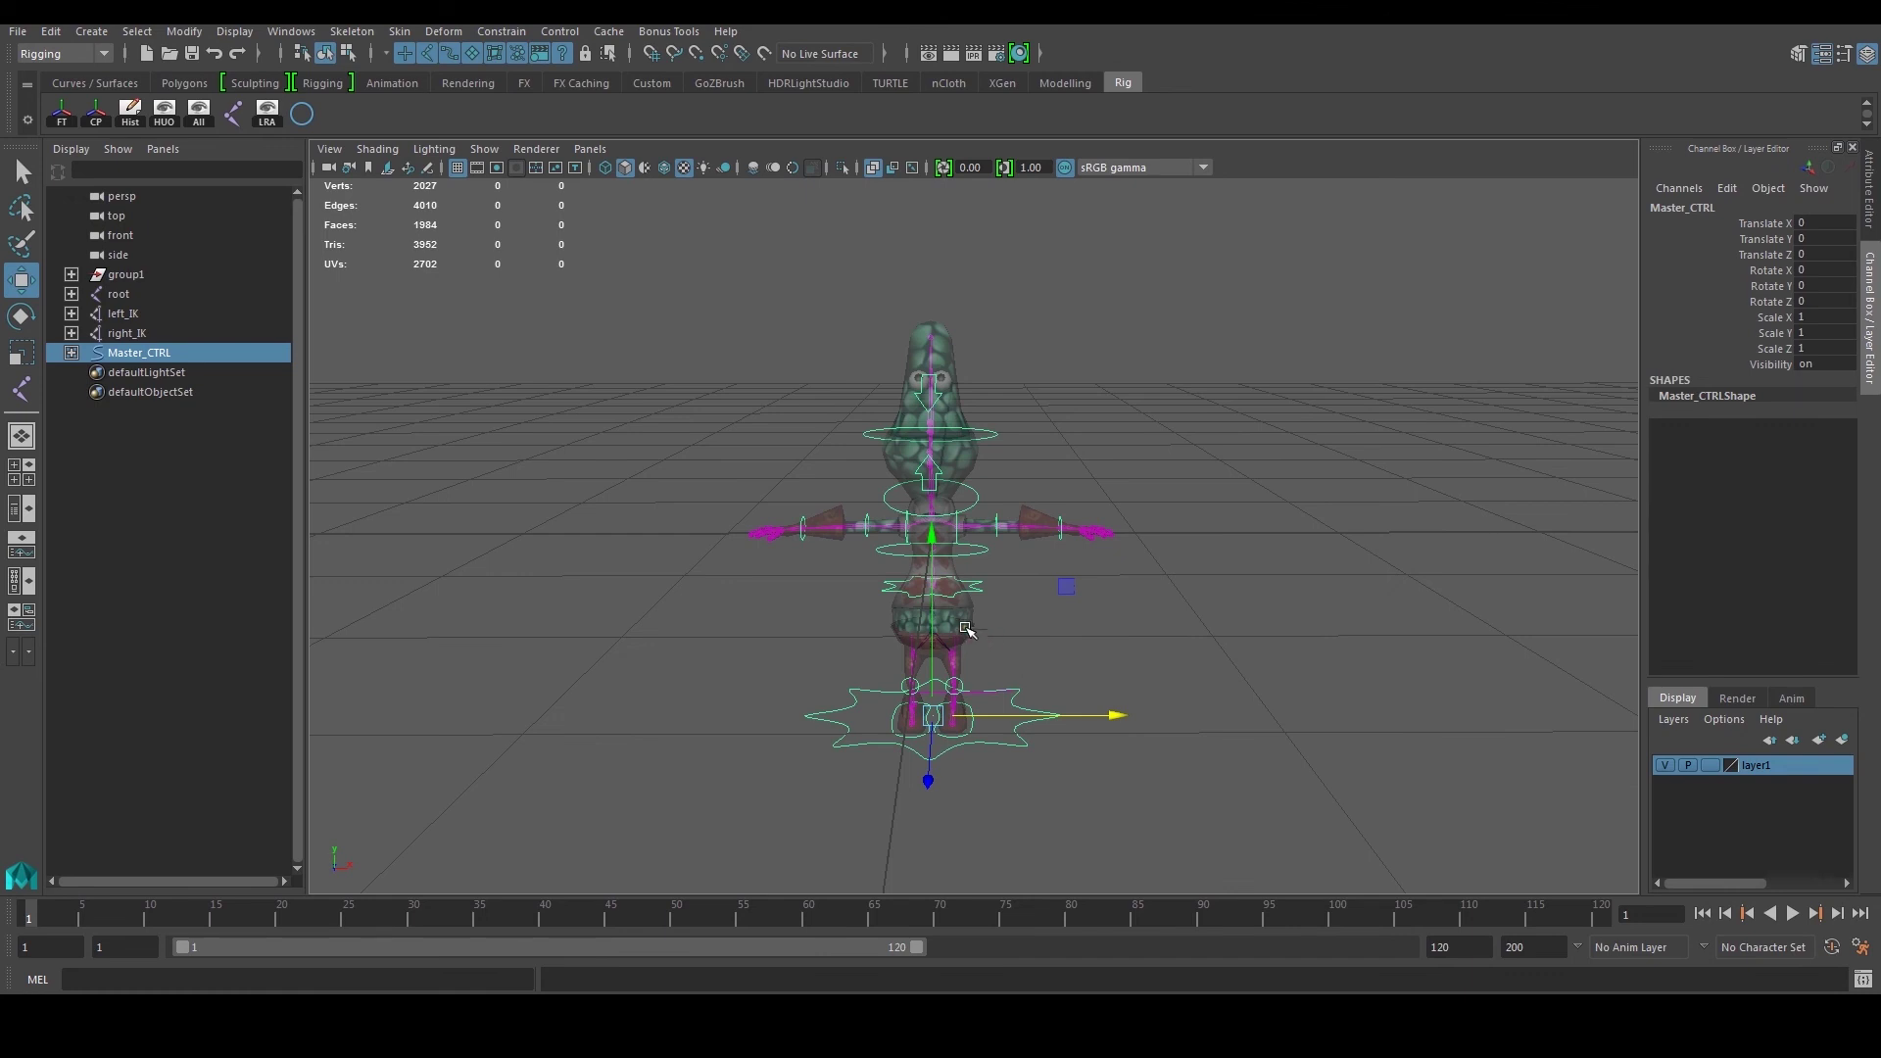
drag(1117, 715, 1201, 716)
key(ctrl+z)
Step: Parent-constrain the root joint below the hips to Master_CTRL
scroll(974, 578, up, 5)
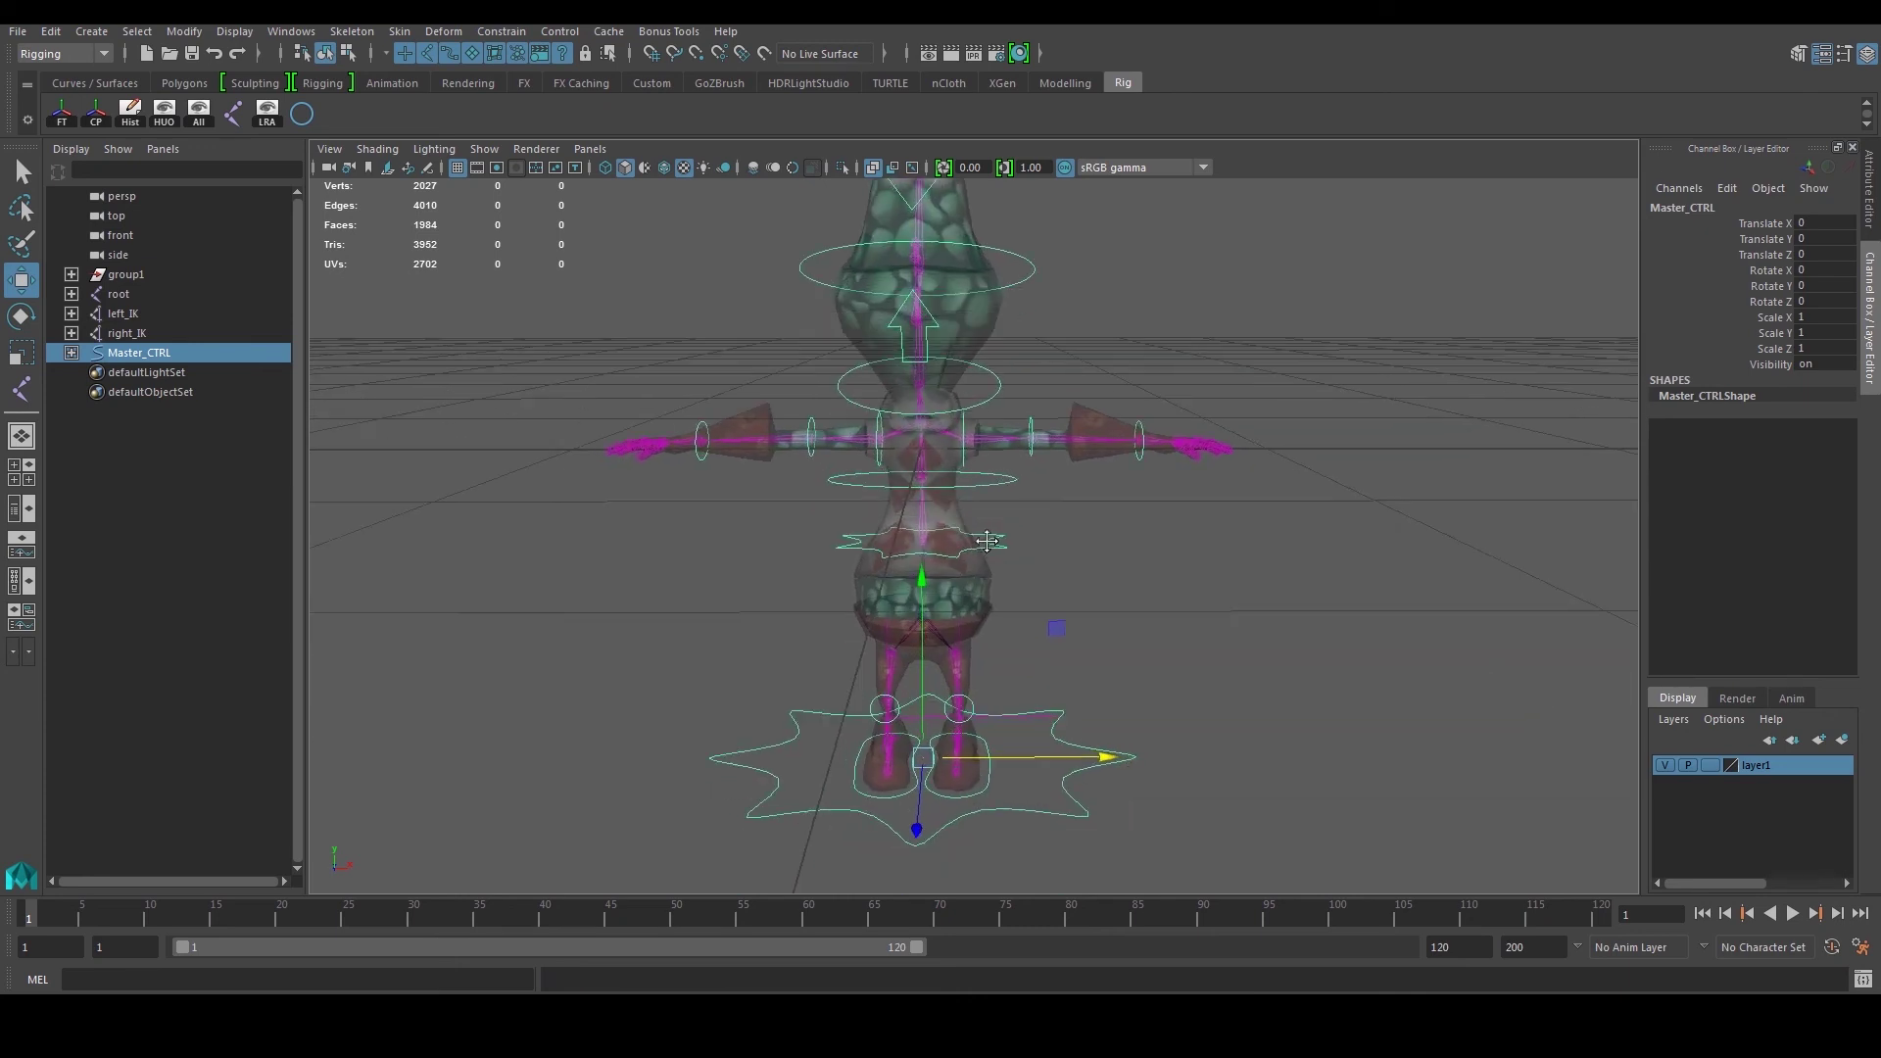
drag(1243, 669, 1166, 798)
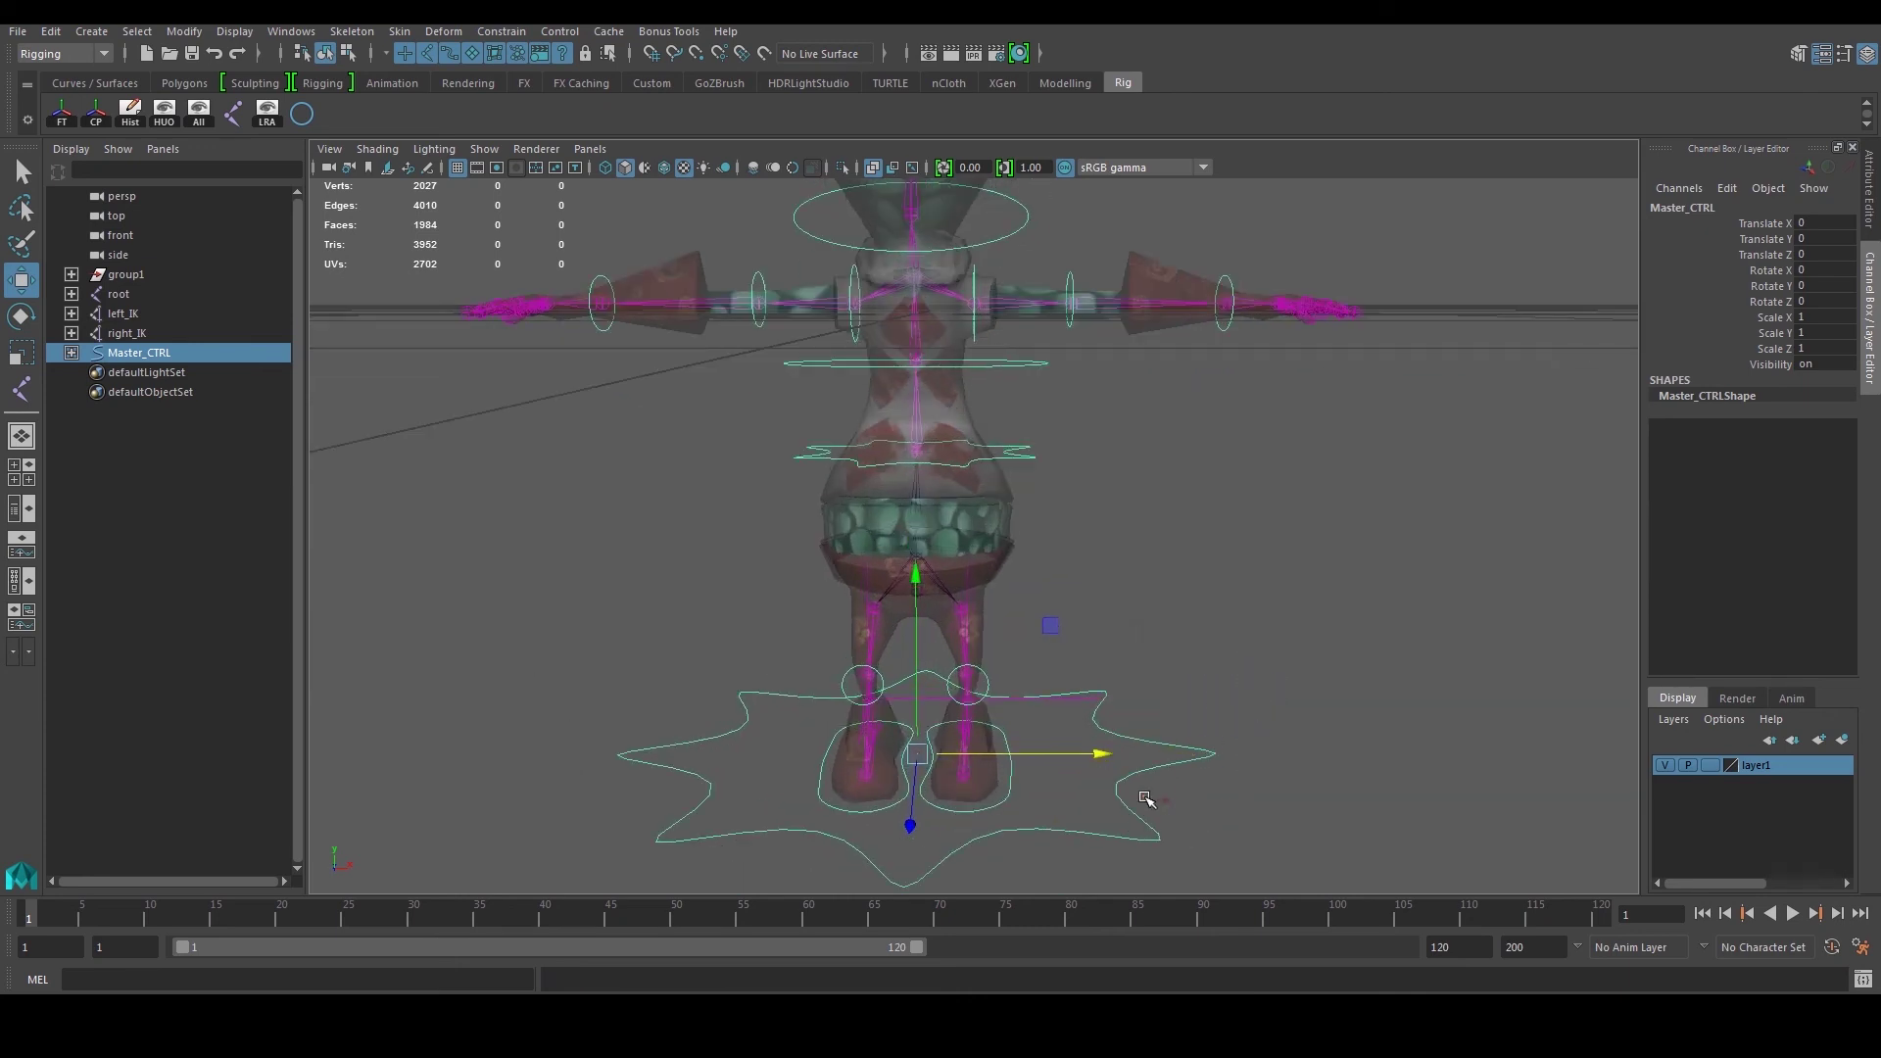
scroll(1099, 749, up, 3)
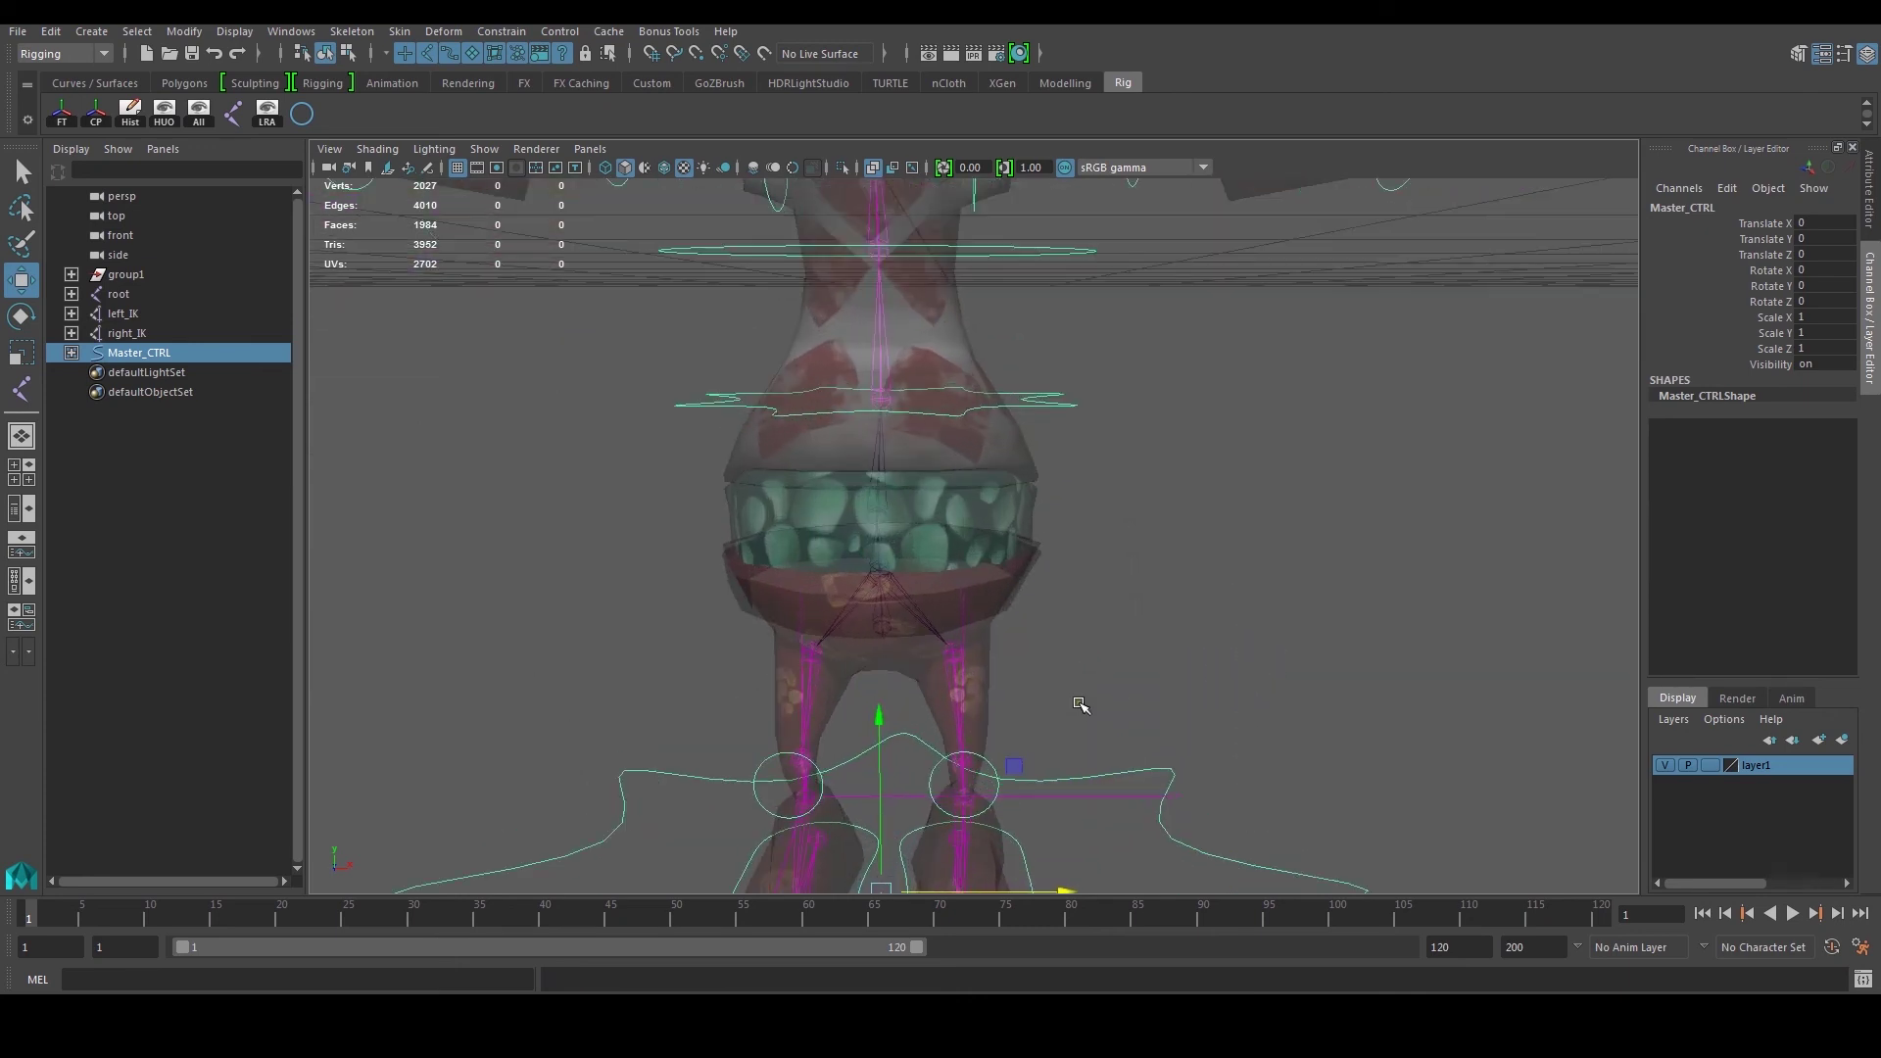
scroll(1051, 531, up, 3)
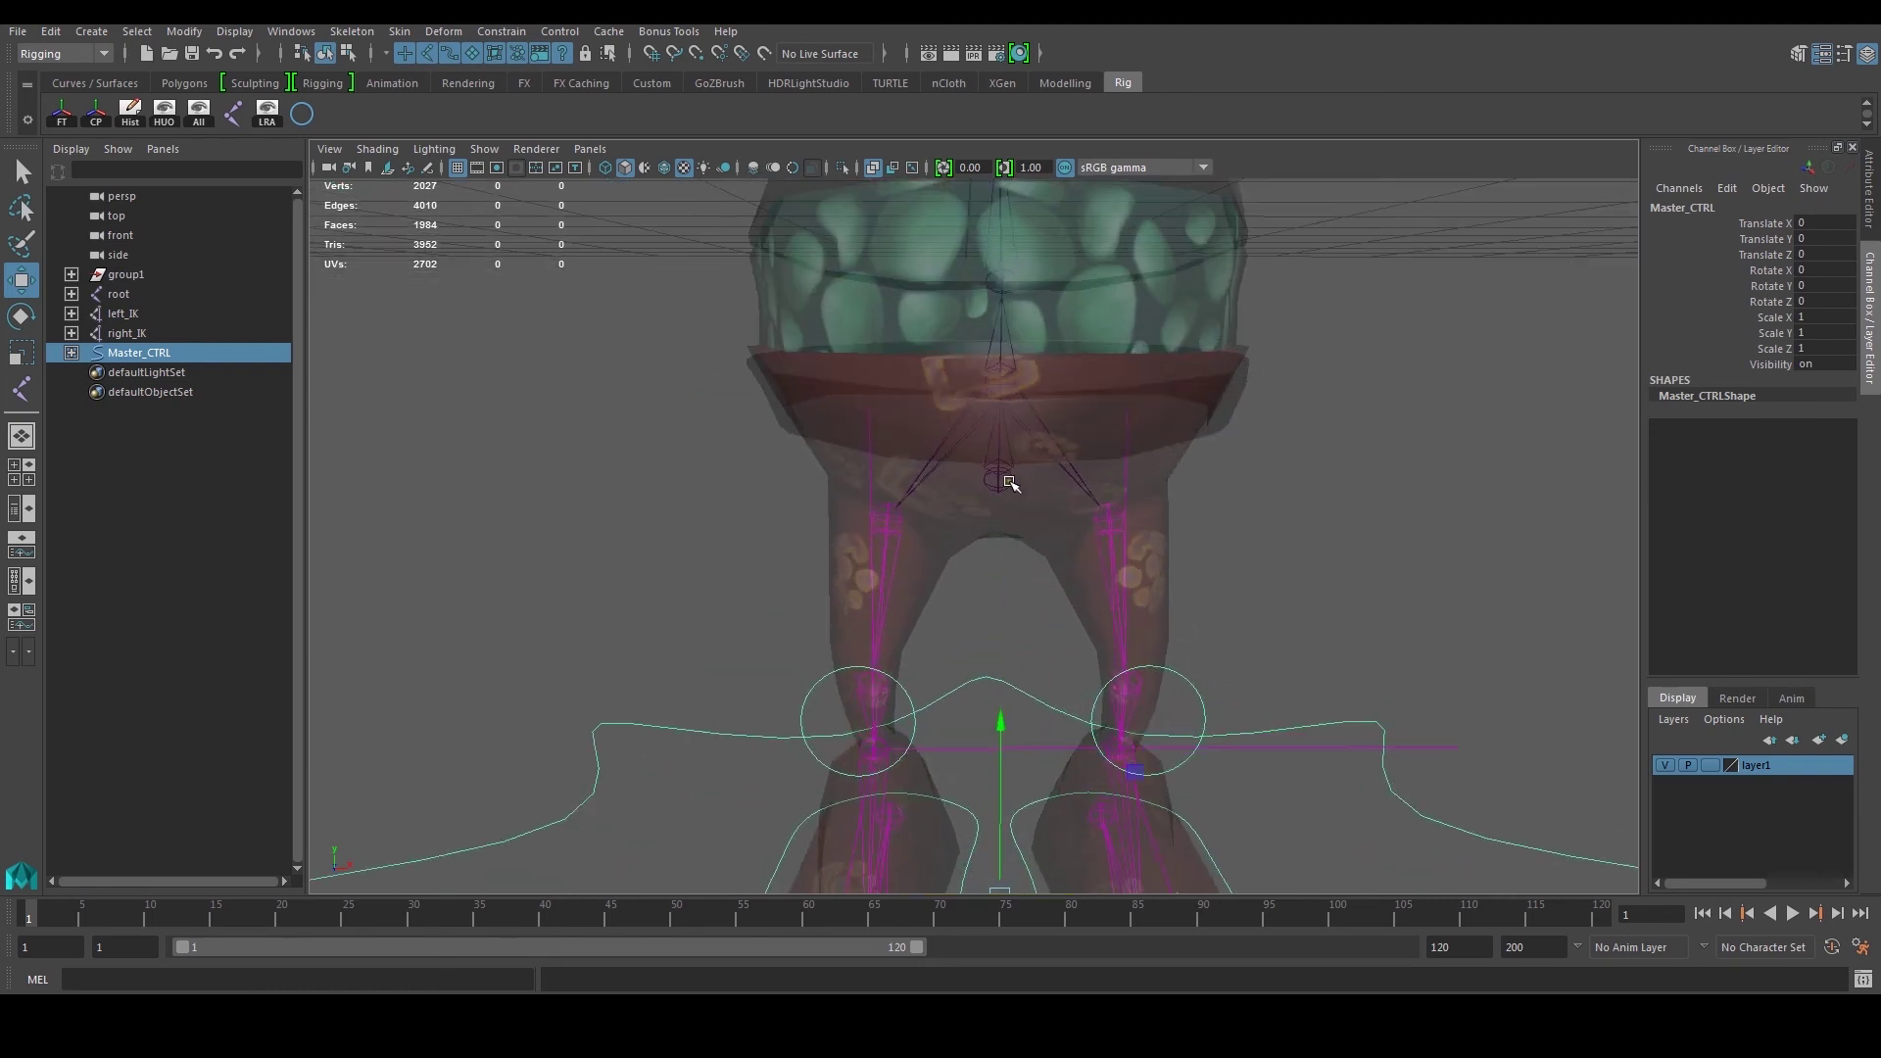
shift+click(1010, 483)
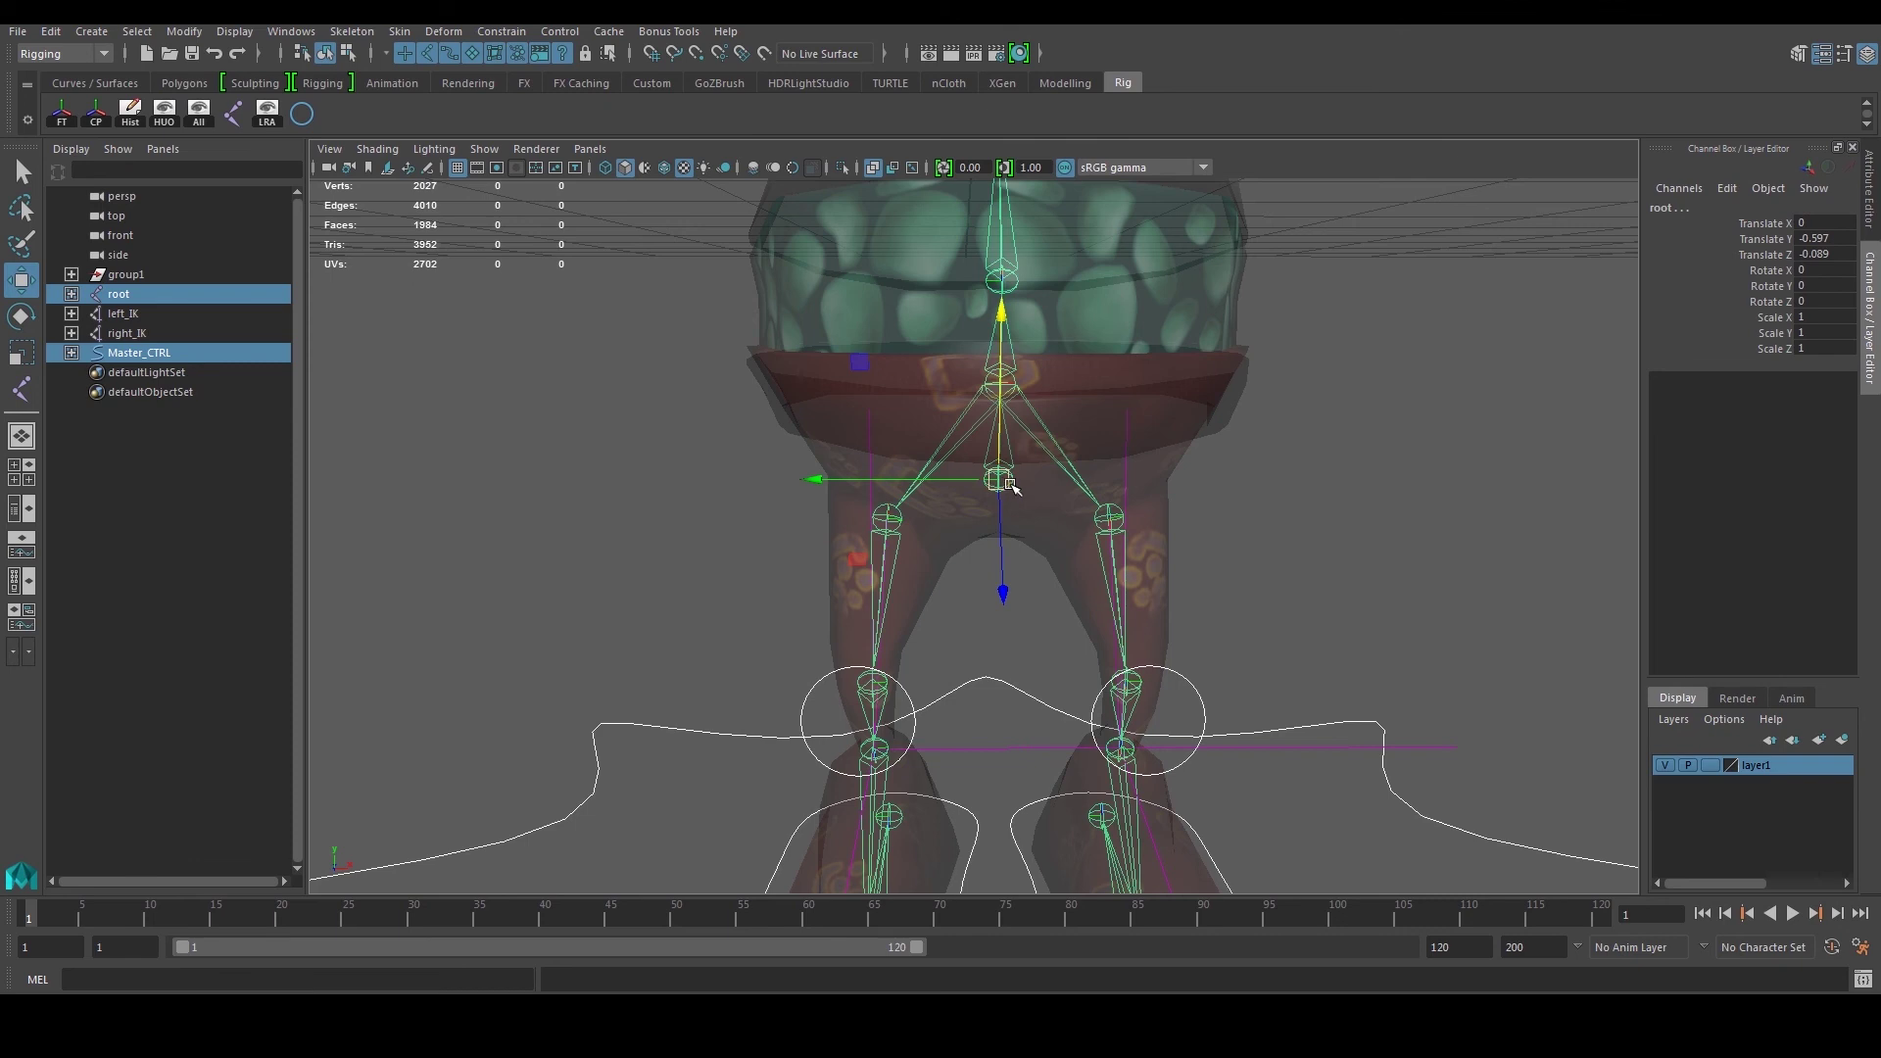
scroll(1000, 478, down, 5)
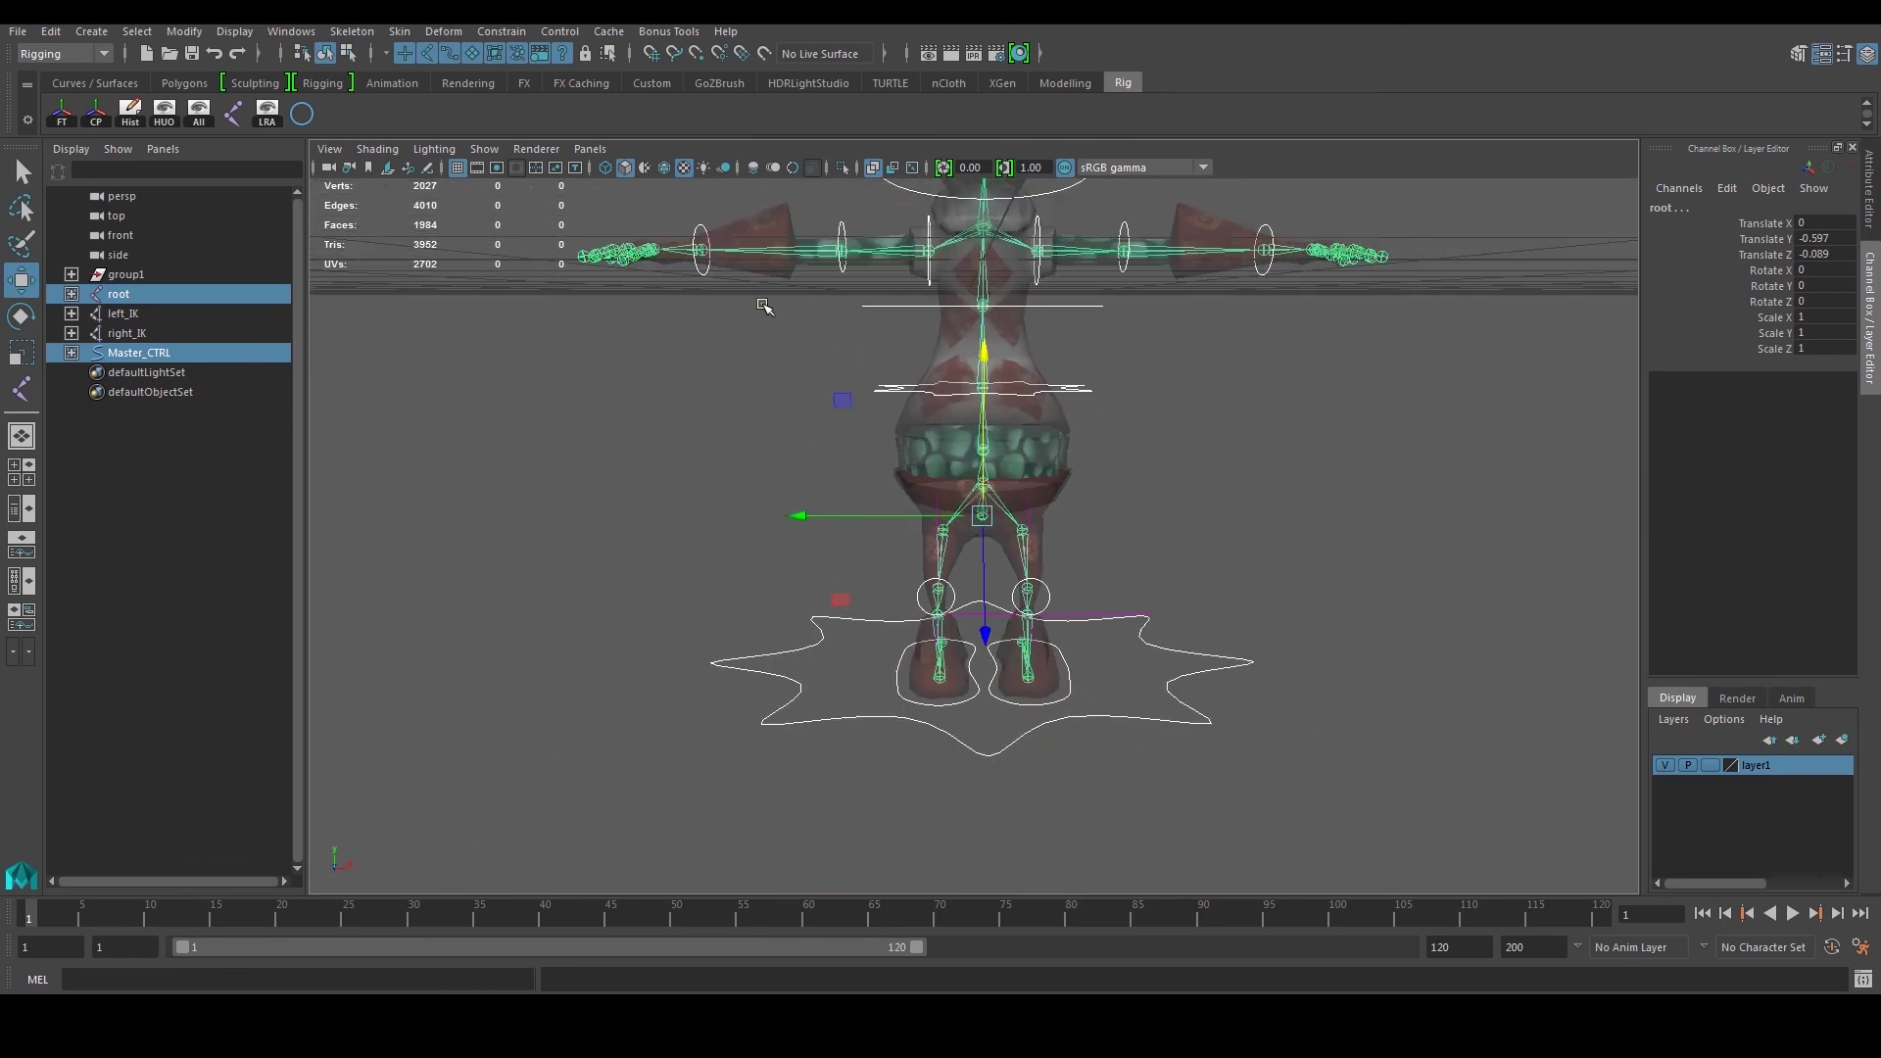
click(501, 31)
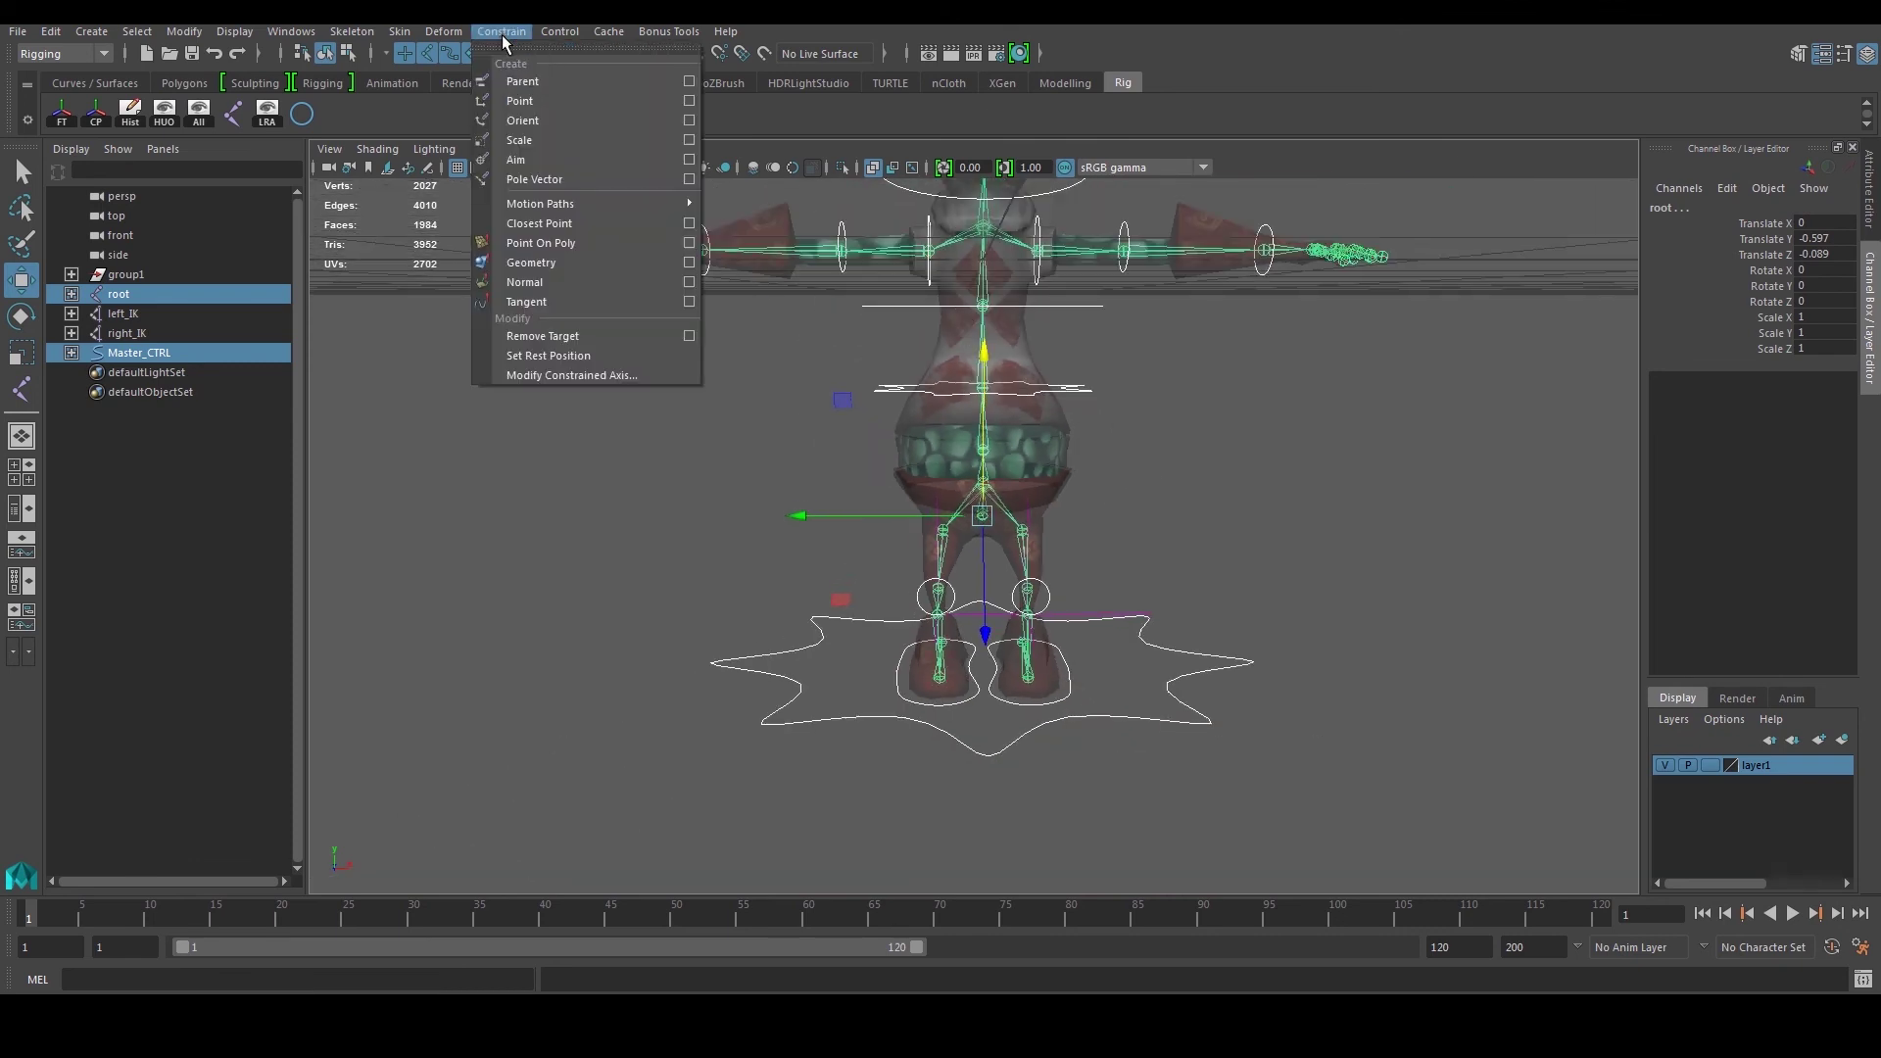
click(517, 83)
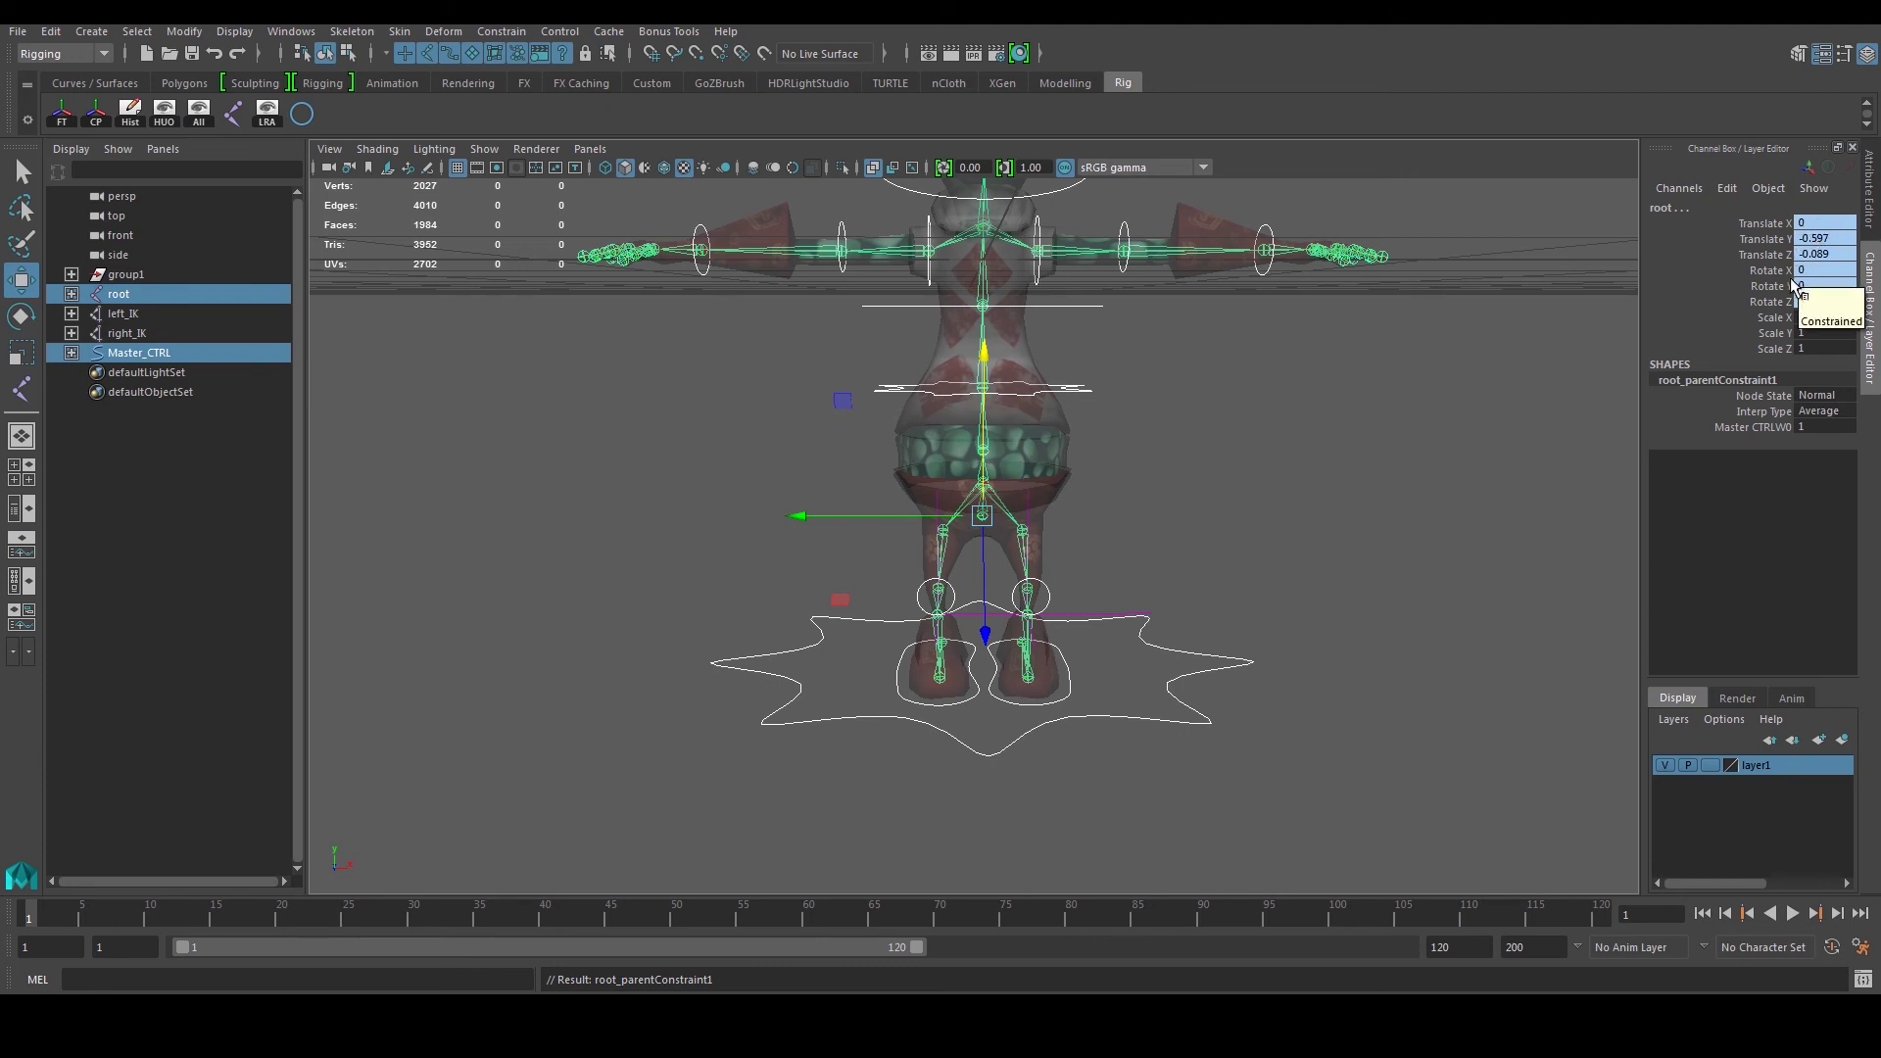
Step: Scale-constrain the root joint to Master_CTRL
click(502, 30)
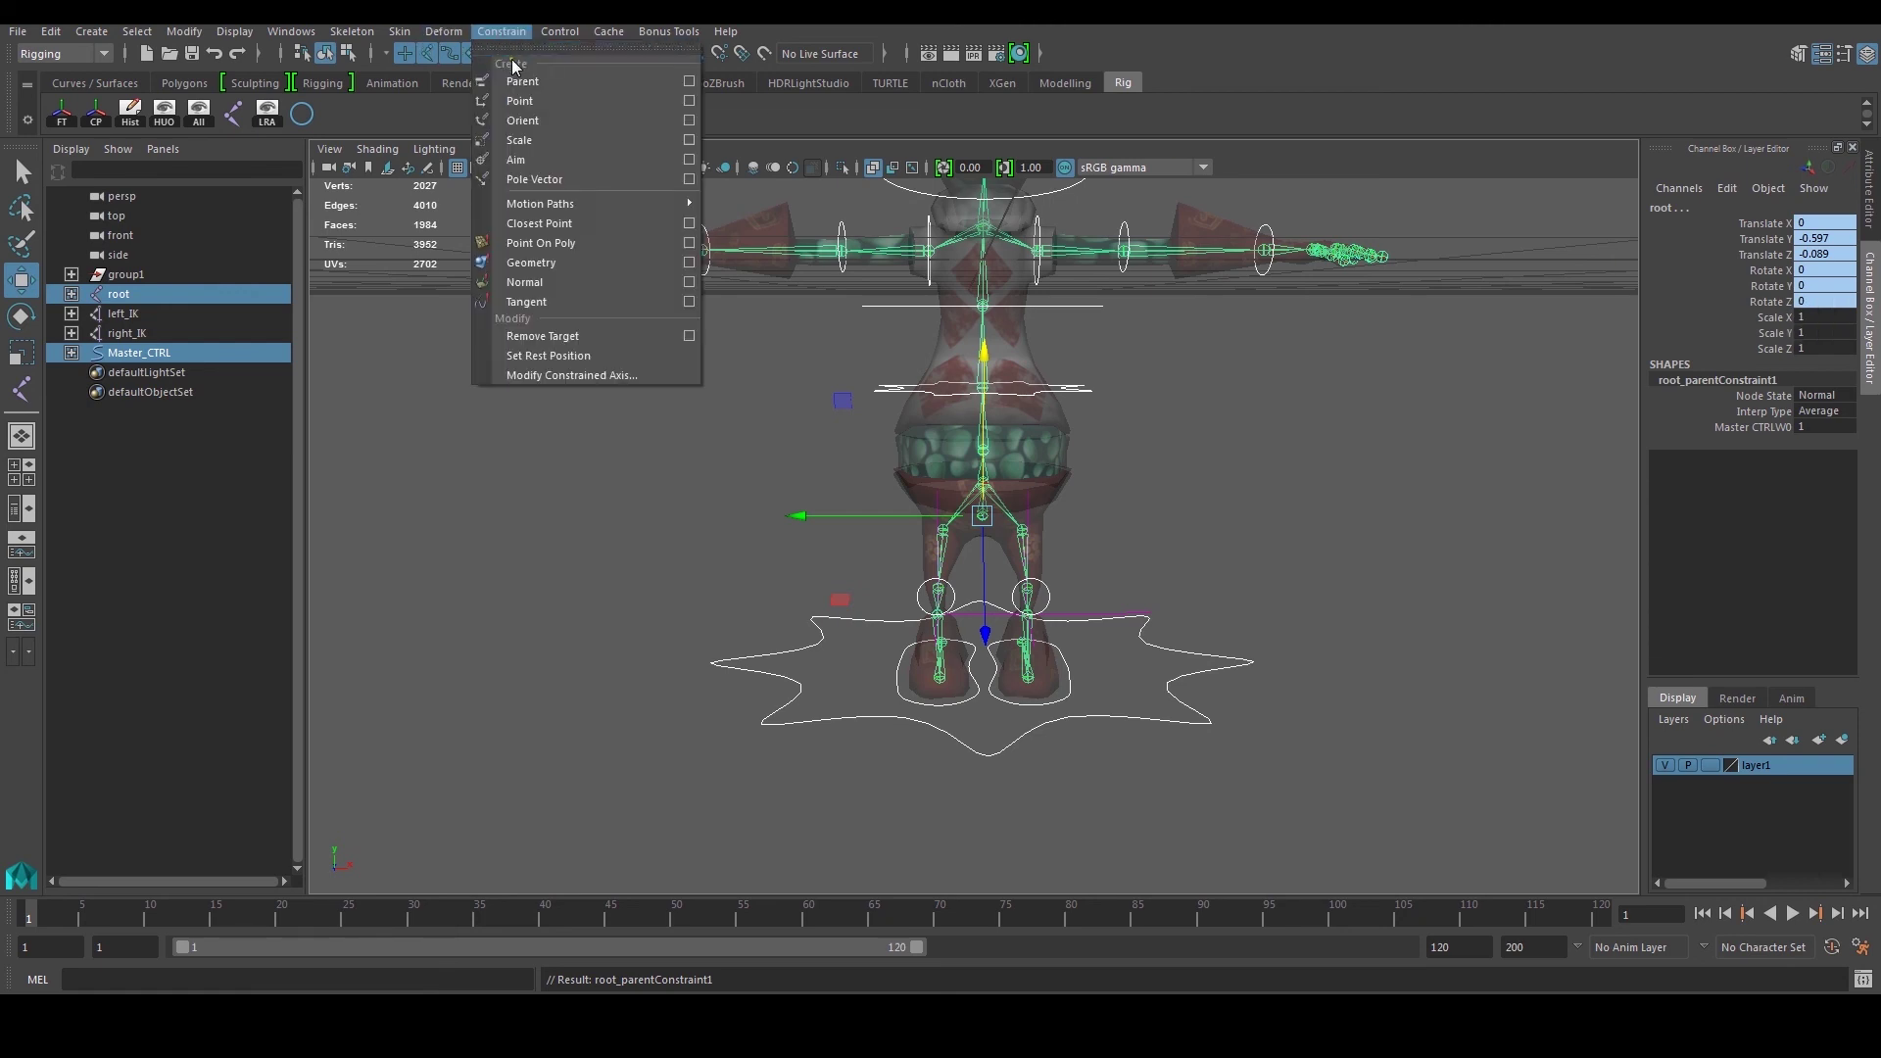
click(536, 143)
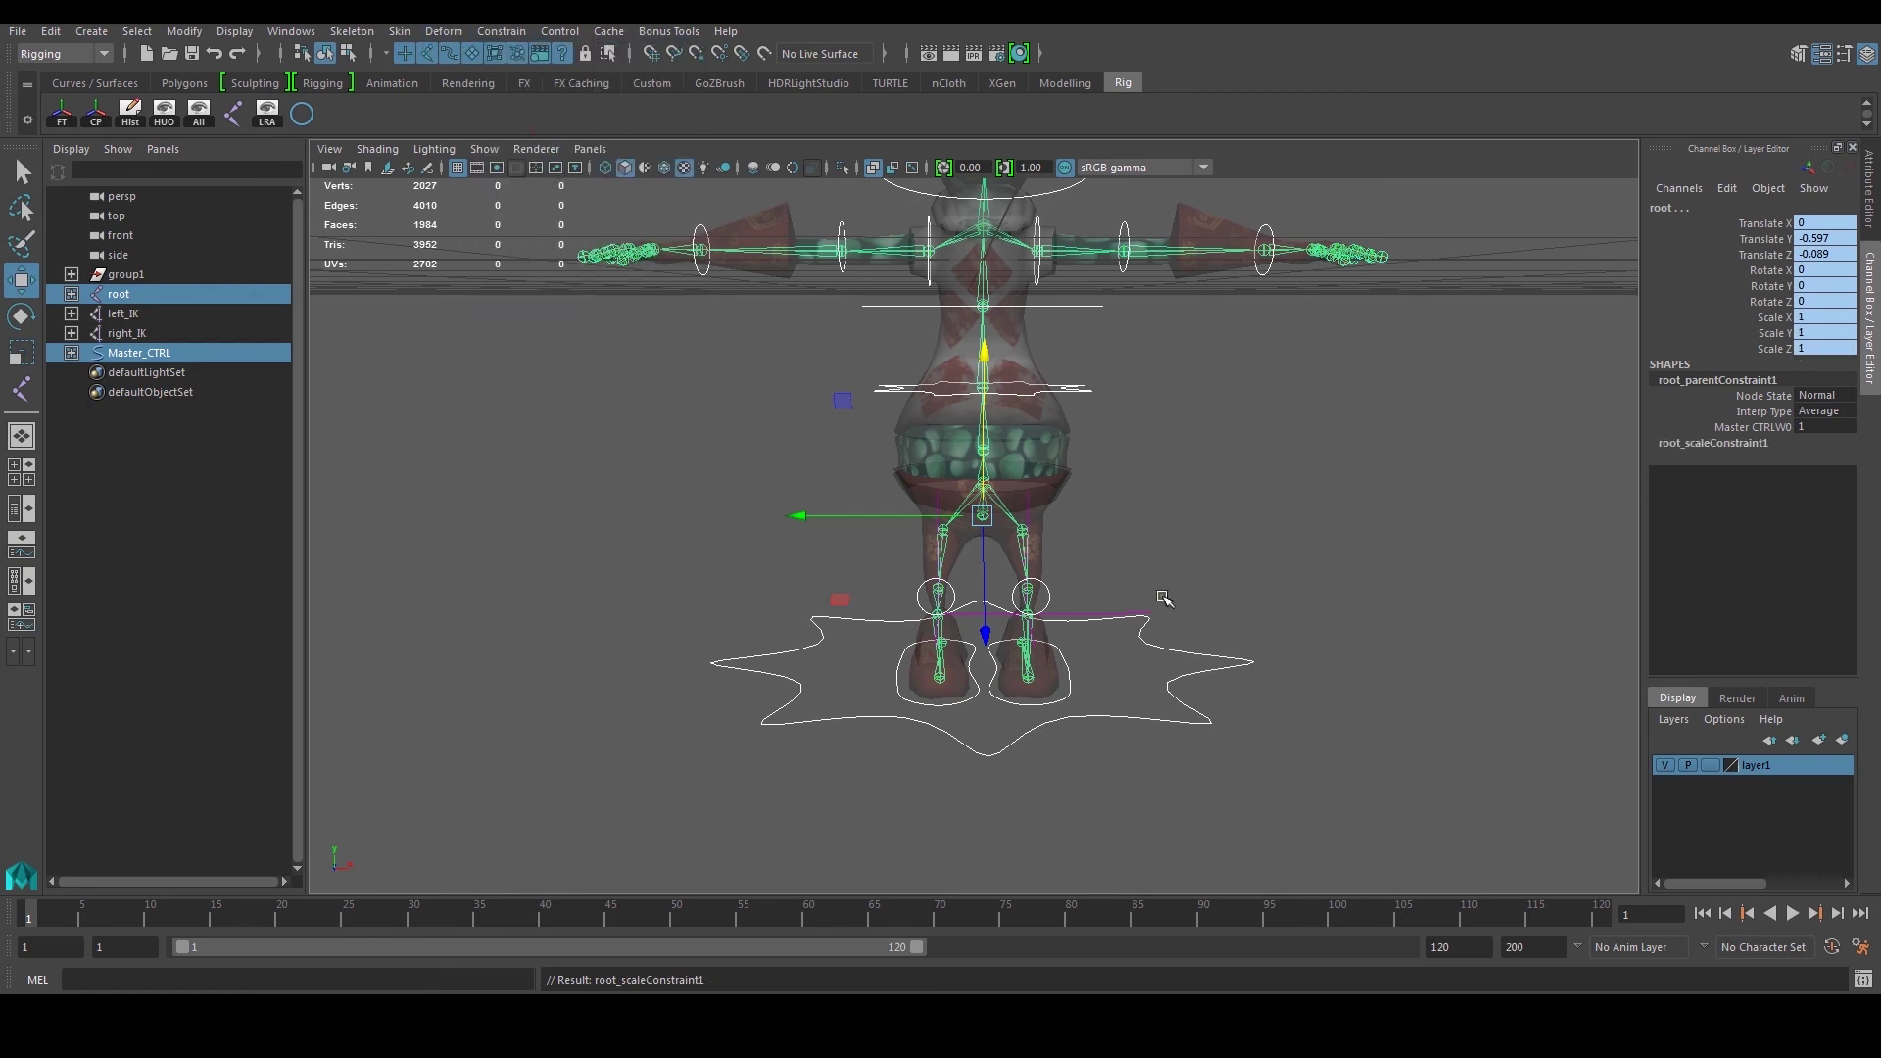
Step: Test-move Master_CTRL along X and Y and test-rotate it to check the rig follows, undoing each change
click(1197, 672)
alt+right_drag(1212, 691, 1163, 637)
alt+middle_drag(1125, 585, 1088, 660)
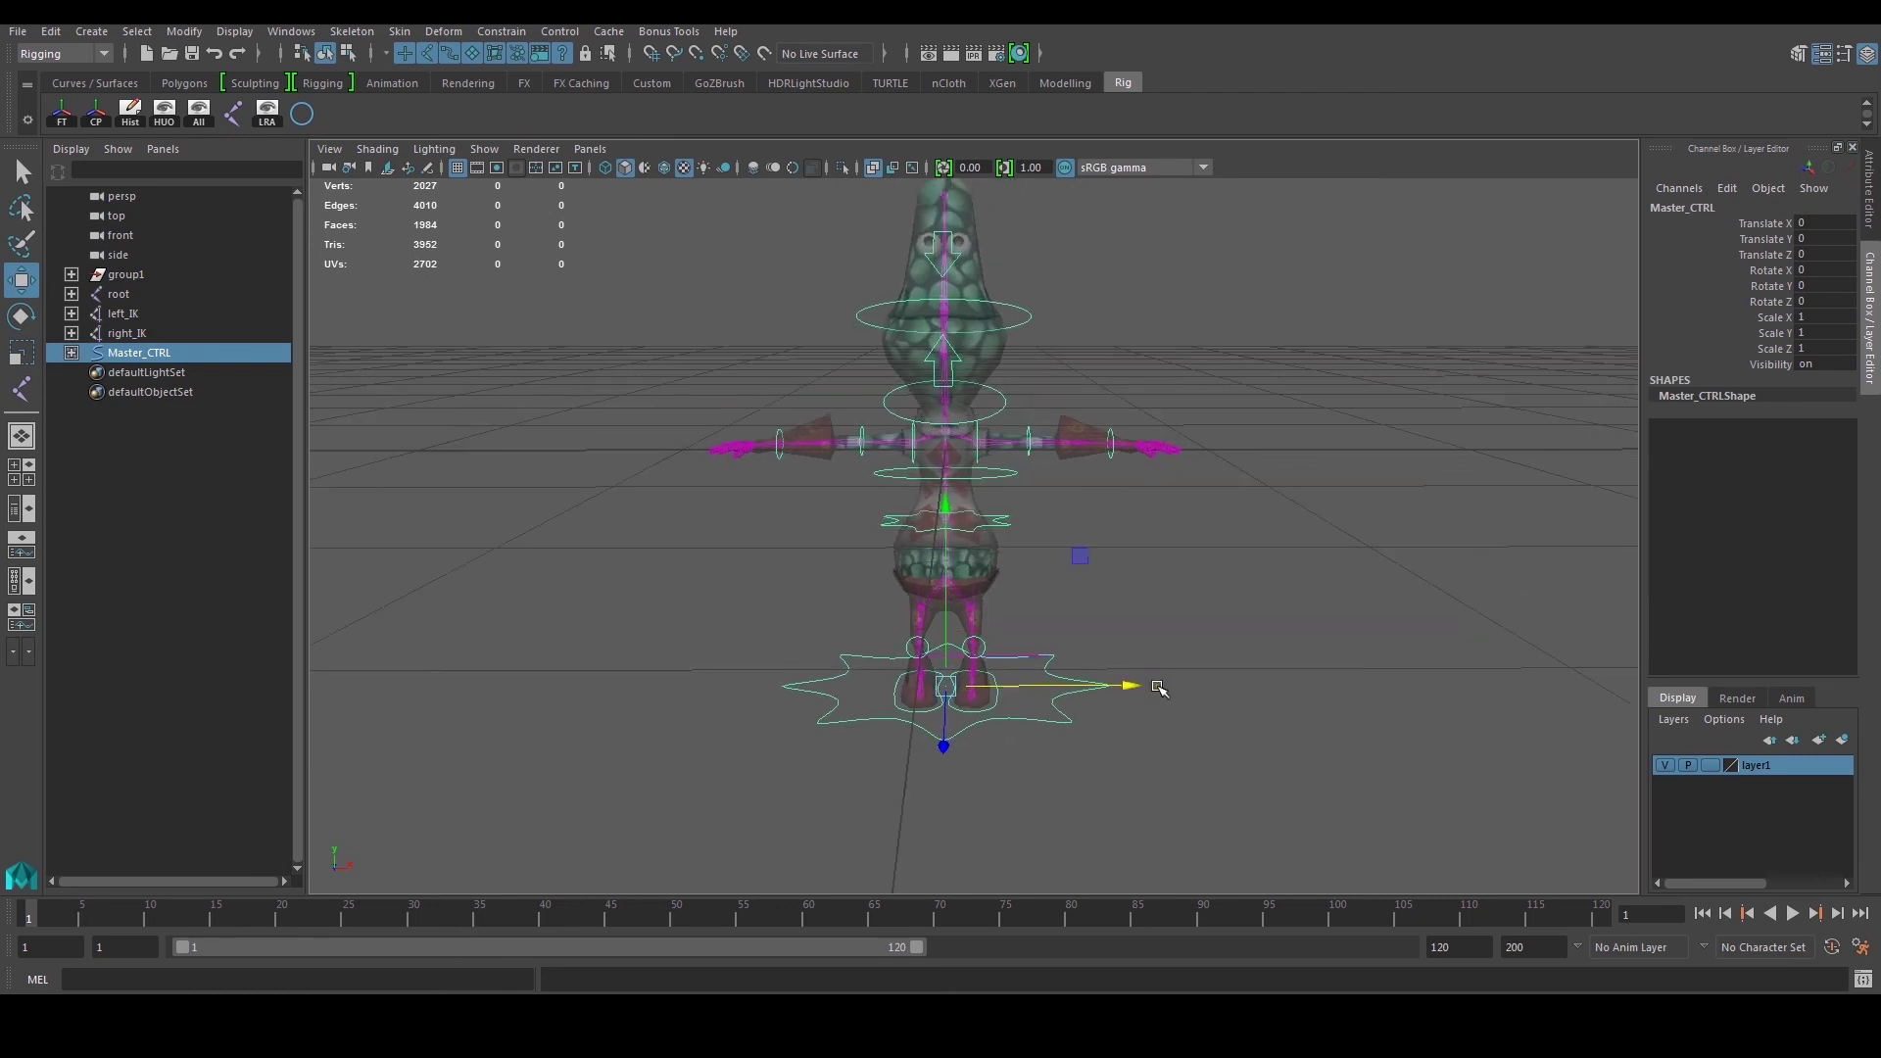
mouse_move(1137, 688)
mouse_down()
mouse_move(1238, 706)
mouse_move(1028, 692)
mouse_move(1131, 689)
mouse_up()
key(ctrl+z)
drag(947, 502, 948, 437)
key(ctrl+z)
key(e)
mouse_move(1020, 529)
mouse_down()
mouse_move(1104, 575)
mouse_move(1009, 544)
mouse_move(1049, 546)
mouse_up()
key(ctrl+z)
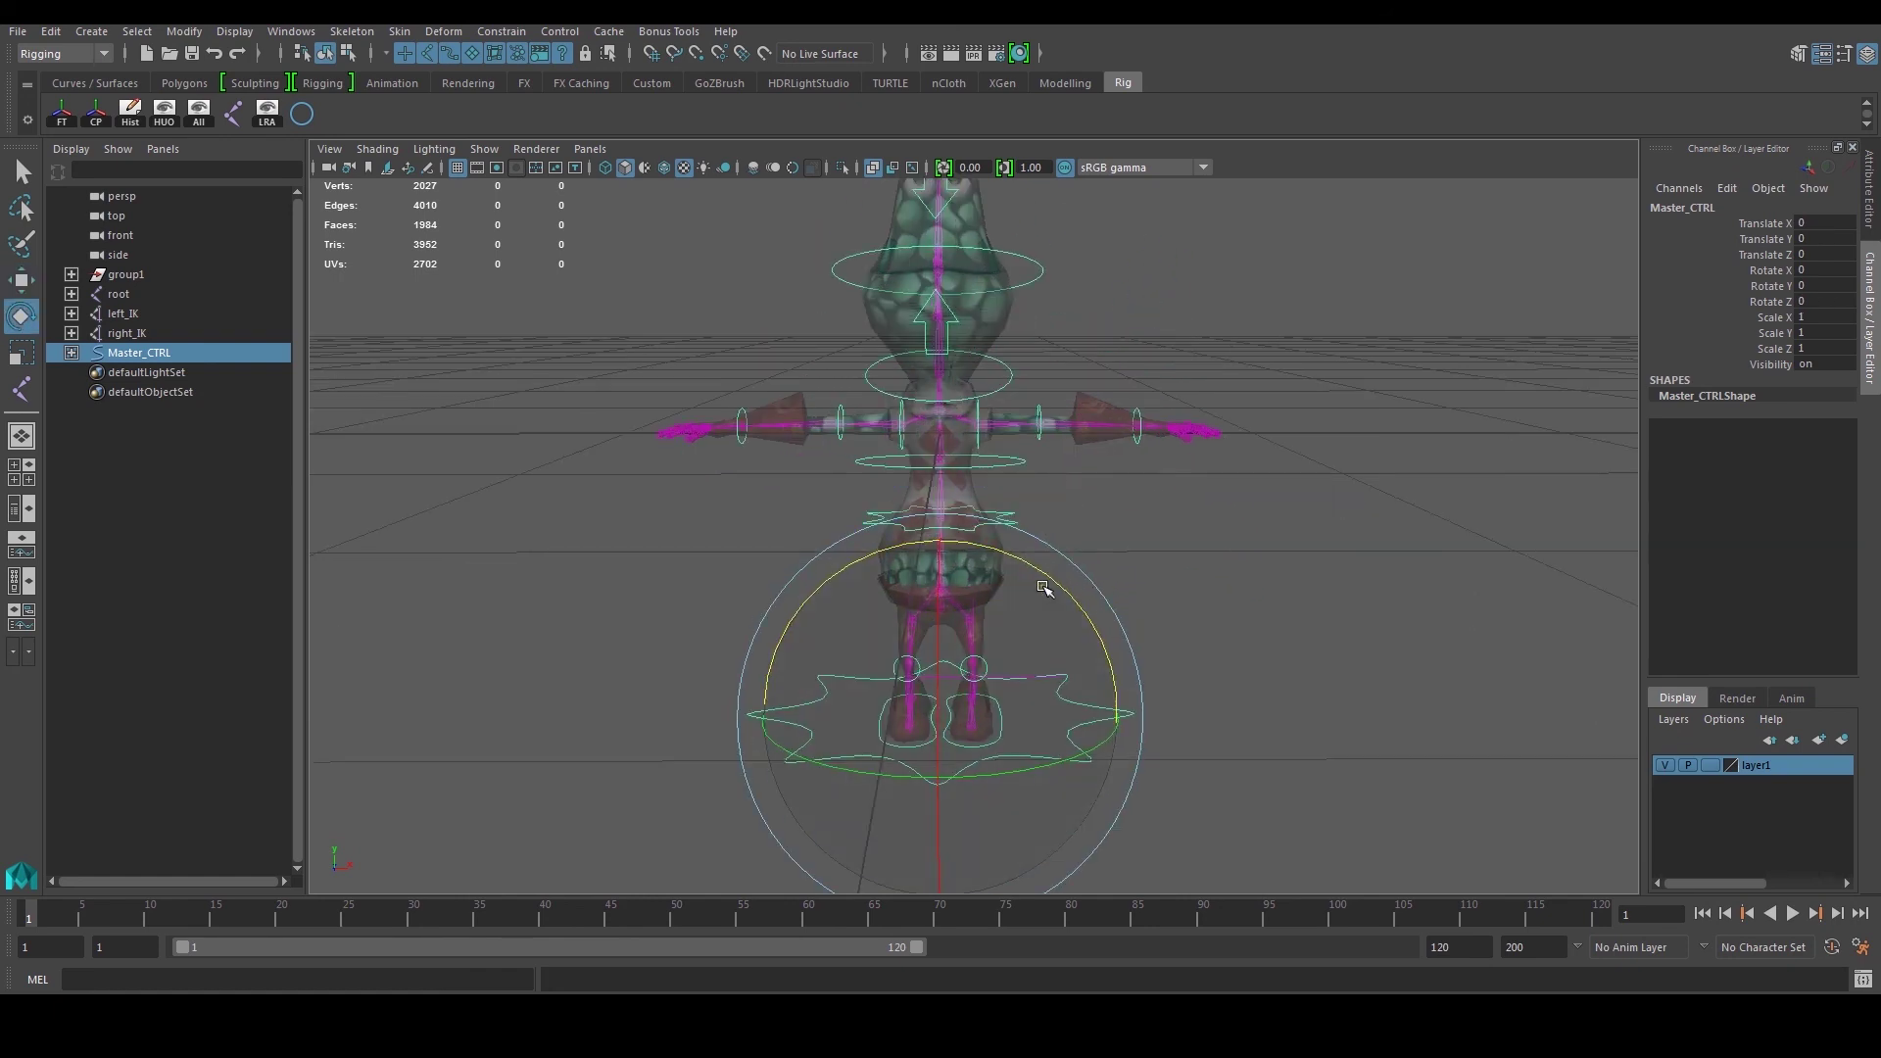
Step: Test-scale Master_CTRL uniformly to about 1.57, inspect the rig's response, undo the scaling and deselect the control
key(r)
drag(947, 717, 1048, 638)
mouse_move(968, 456)
alt+mouse_down()
mouse_move(1003, 512)
mouse_move(950, 436)
alt+mouse_up()
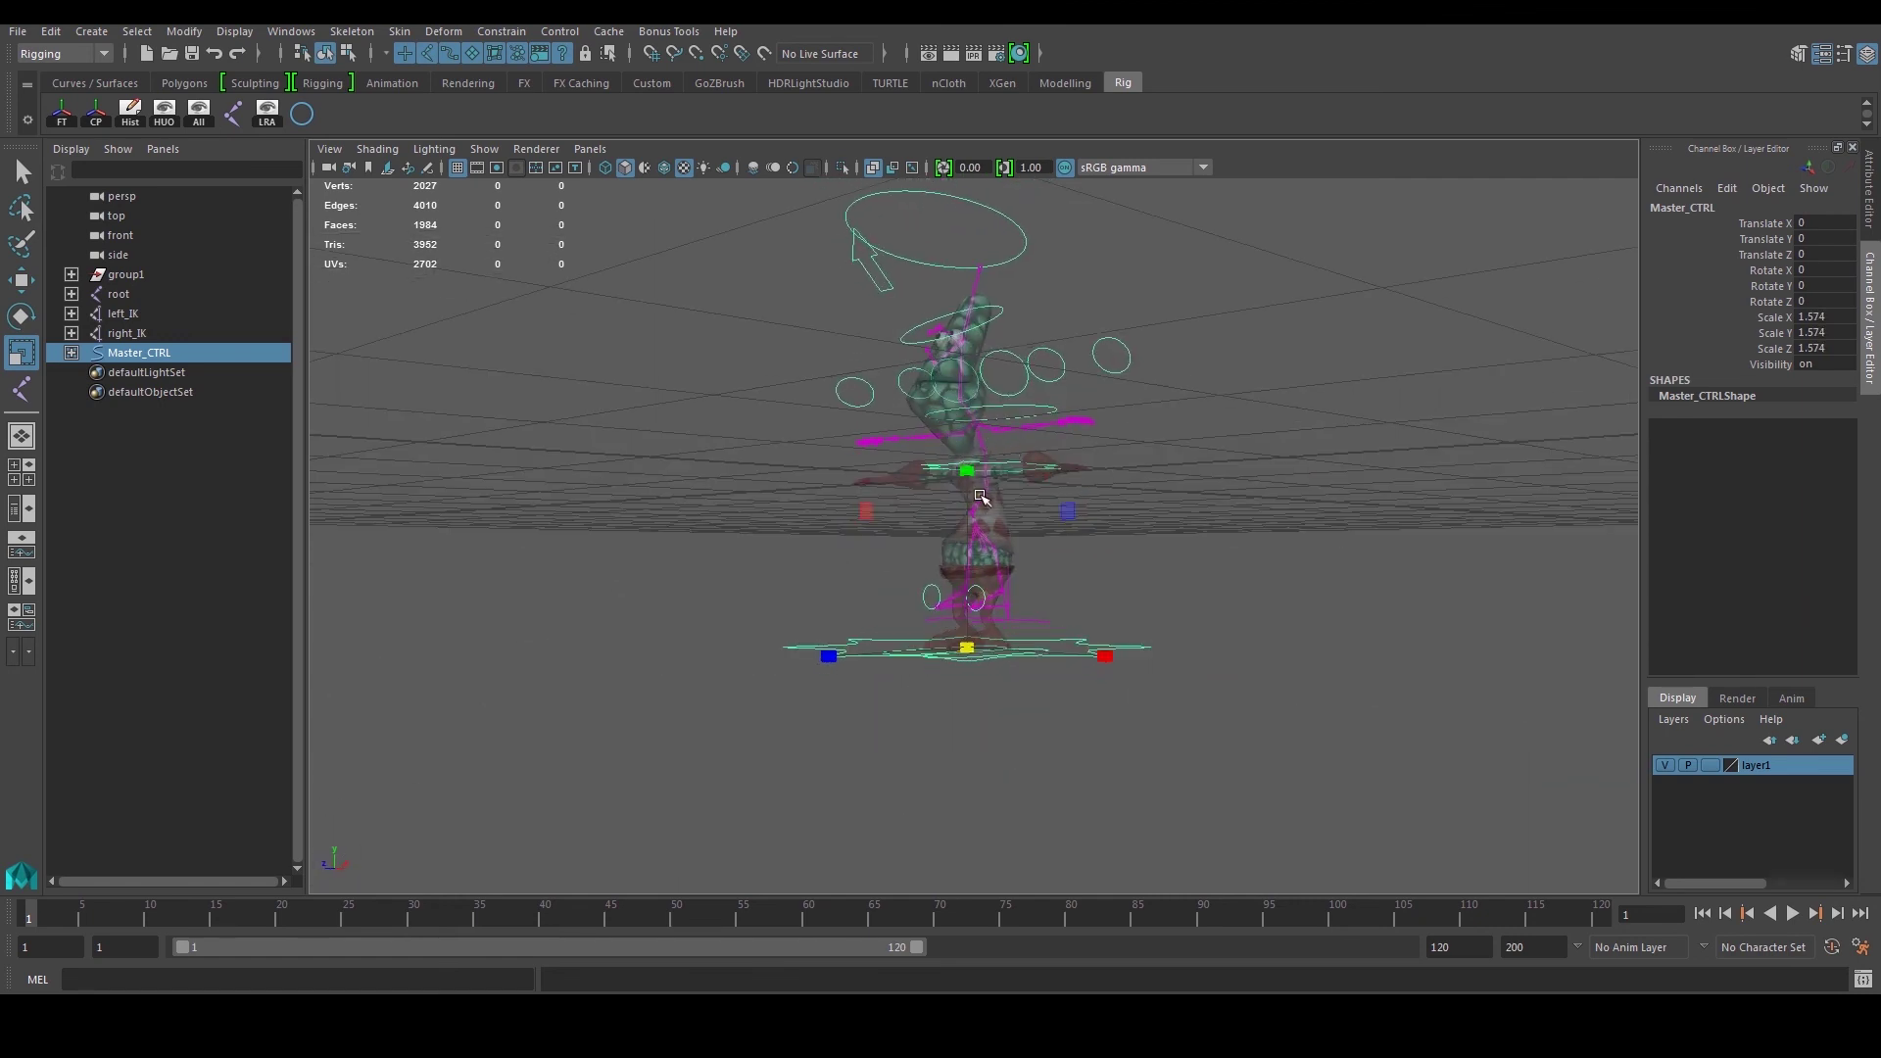
key(ctrl+z)
click(1282, 422)
alt+right_drag(1282, 423, 1137, 637)
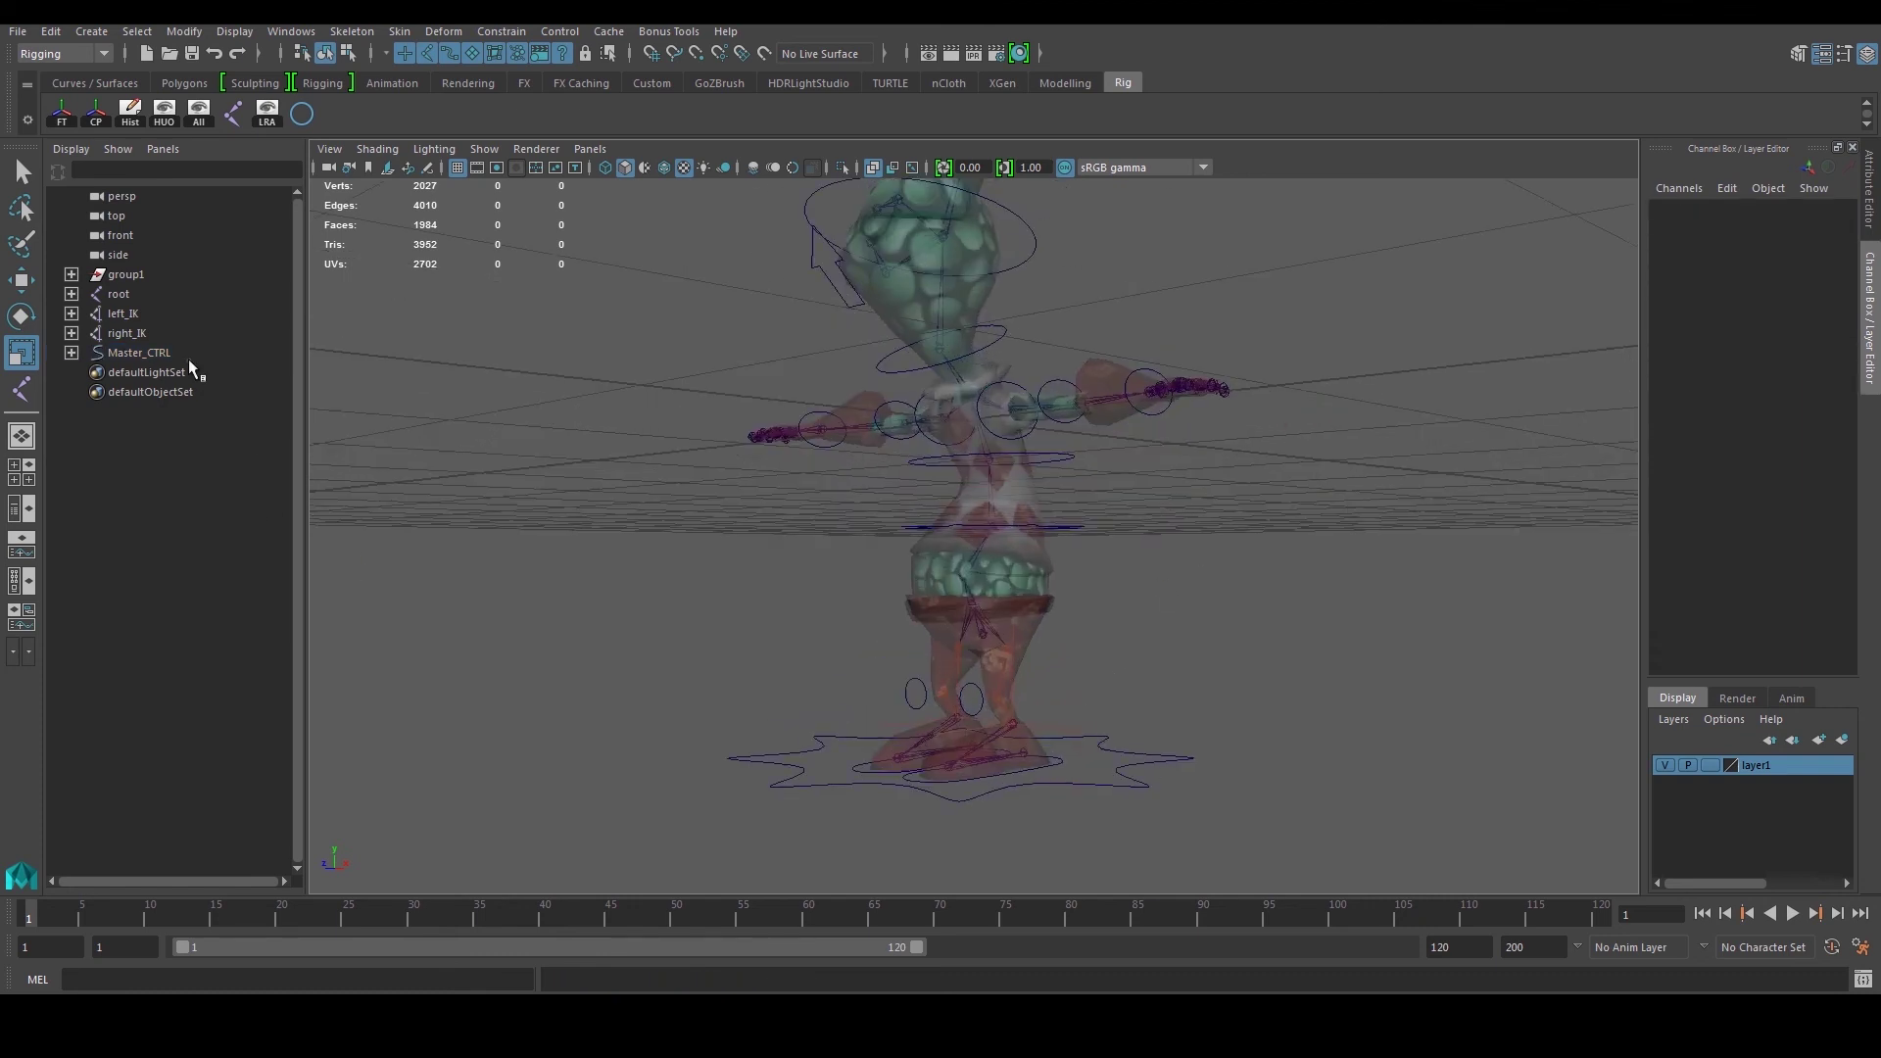
Step: Parent root, left_IK and right_IK under Master_CTRL
click(127, 333)
click(119, 294)
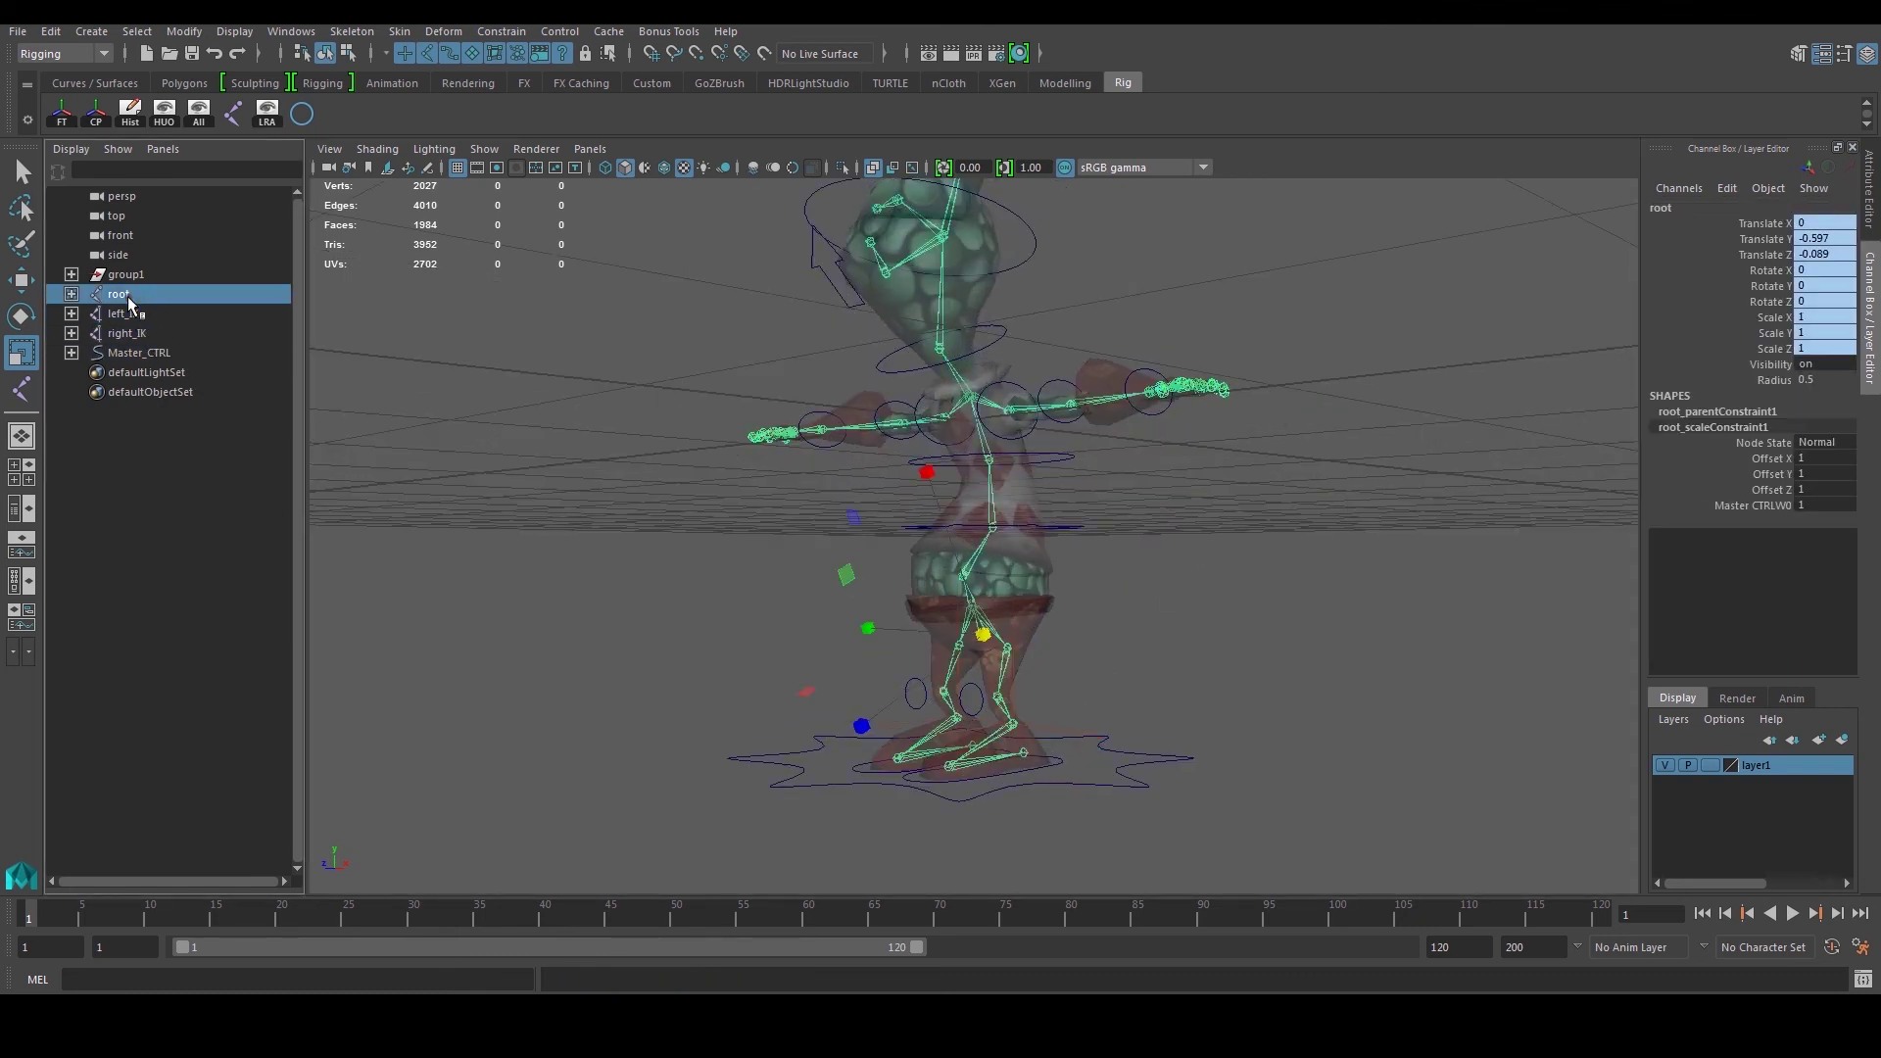
click(139, 353)
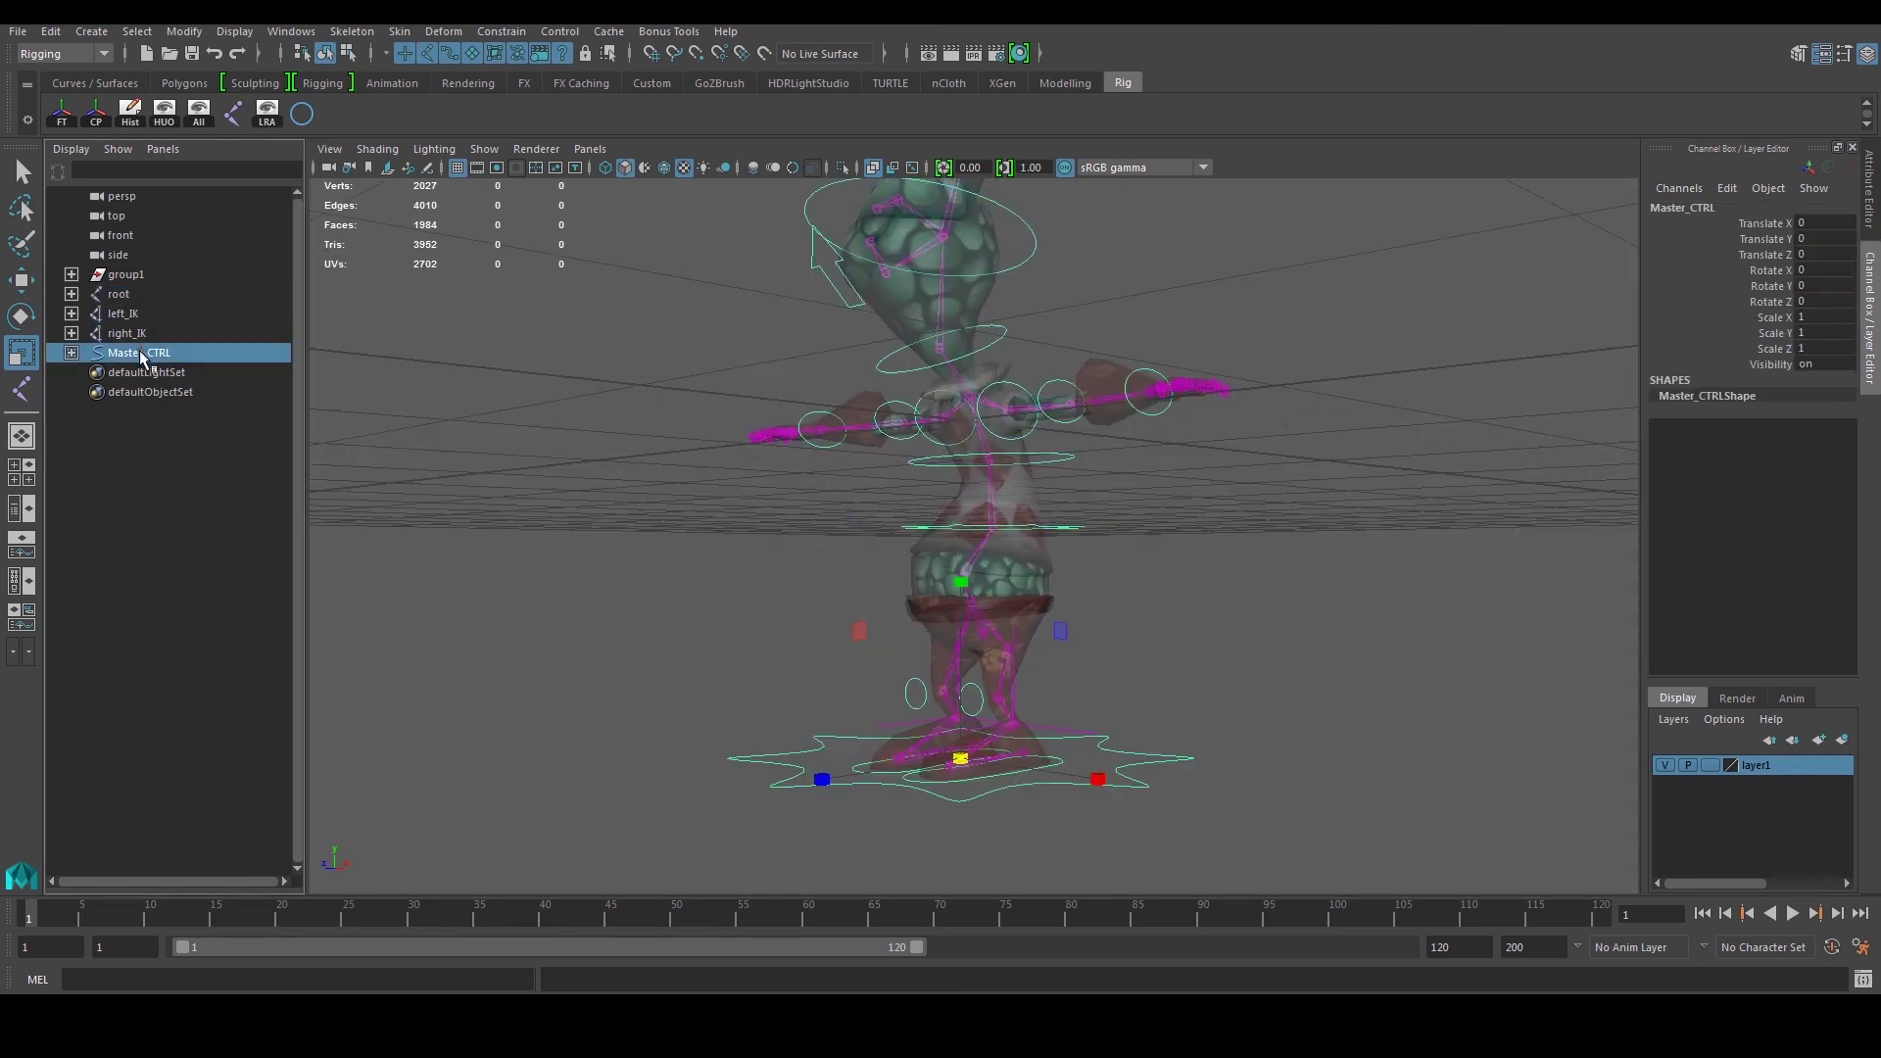
click(123, 293)
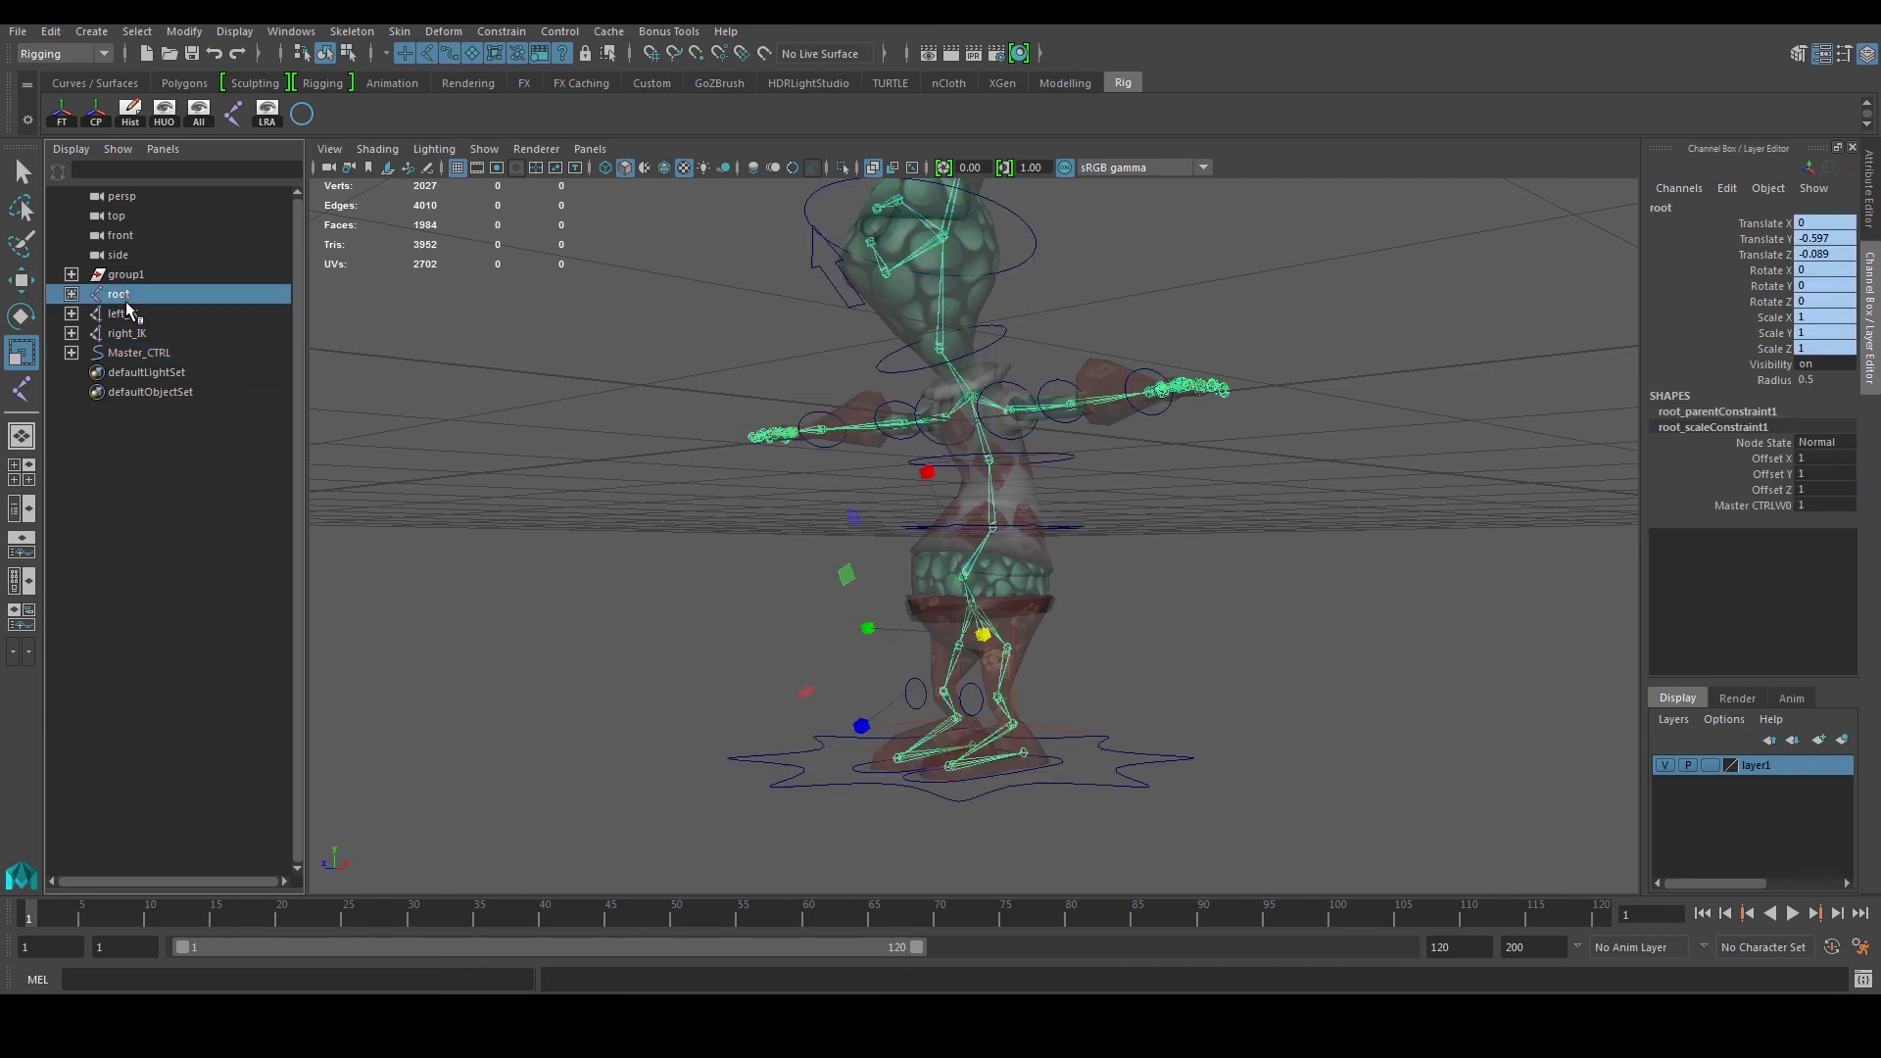
shift+click(130, 333)
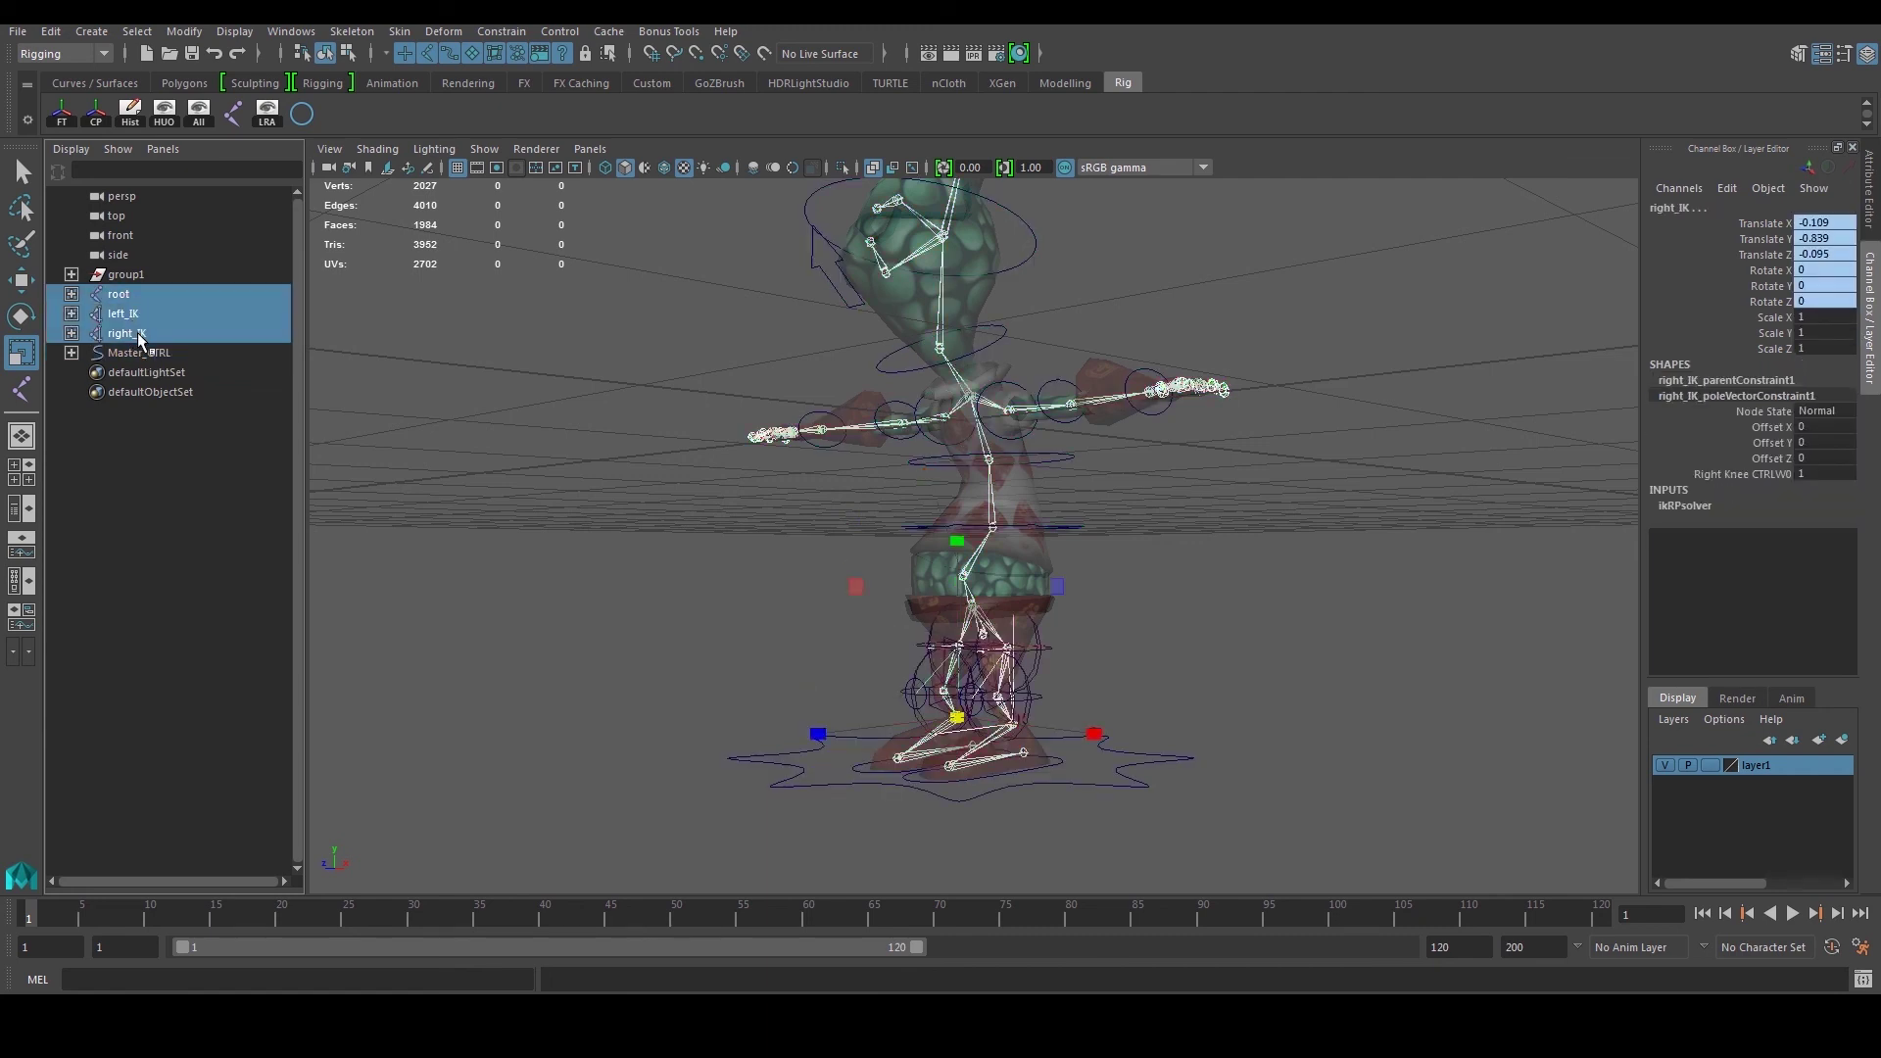
middle_drag(140, 333, 144, 351)
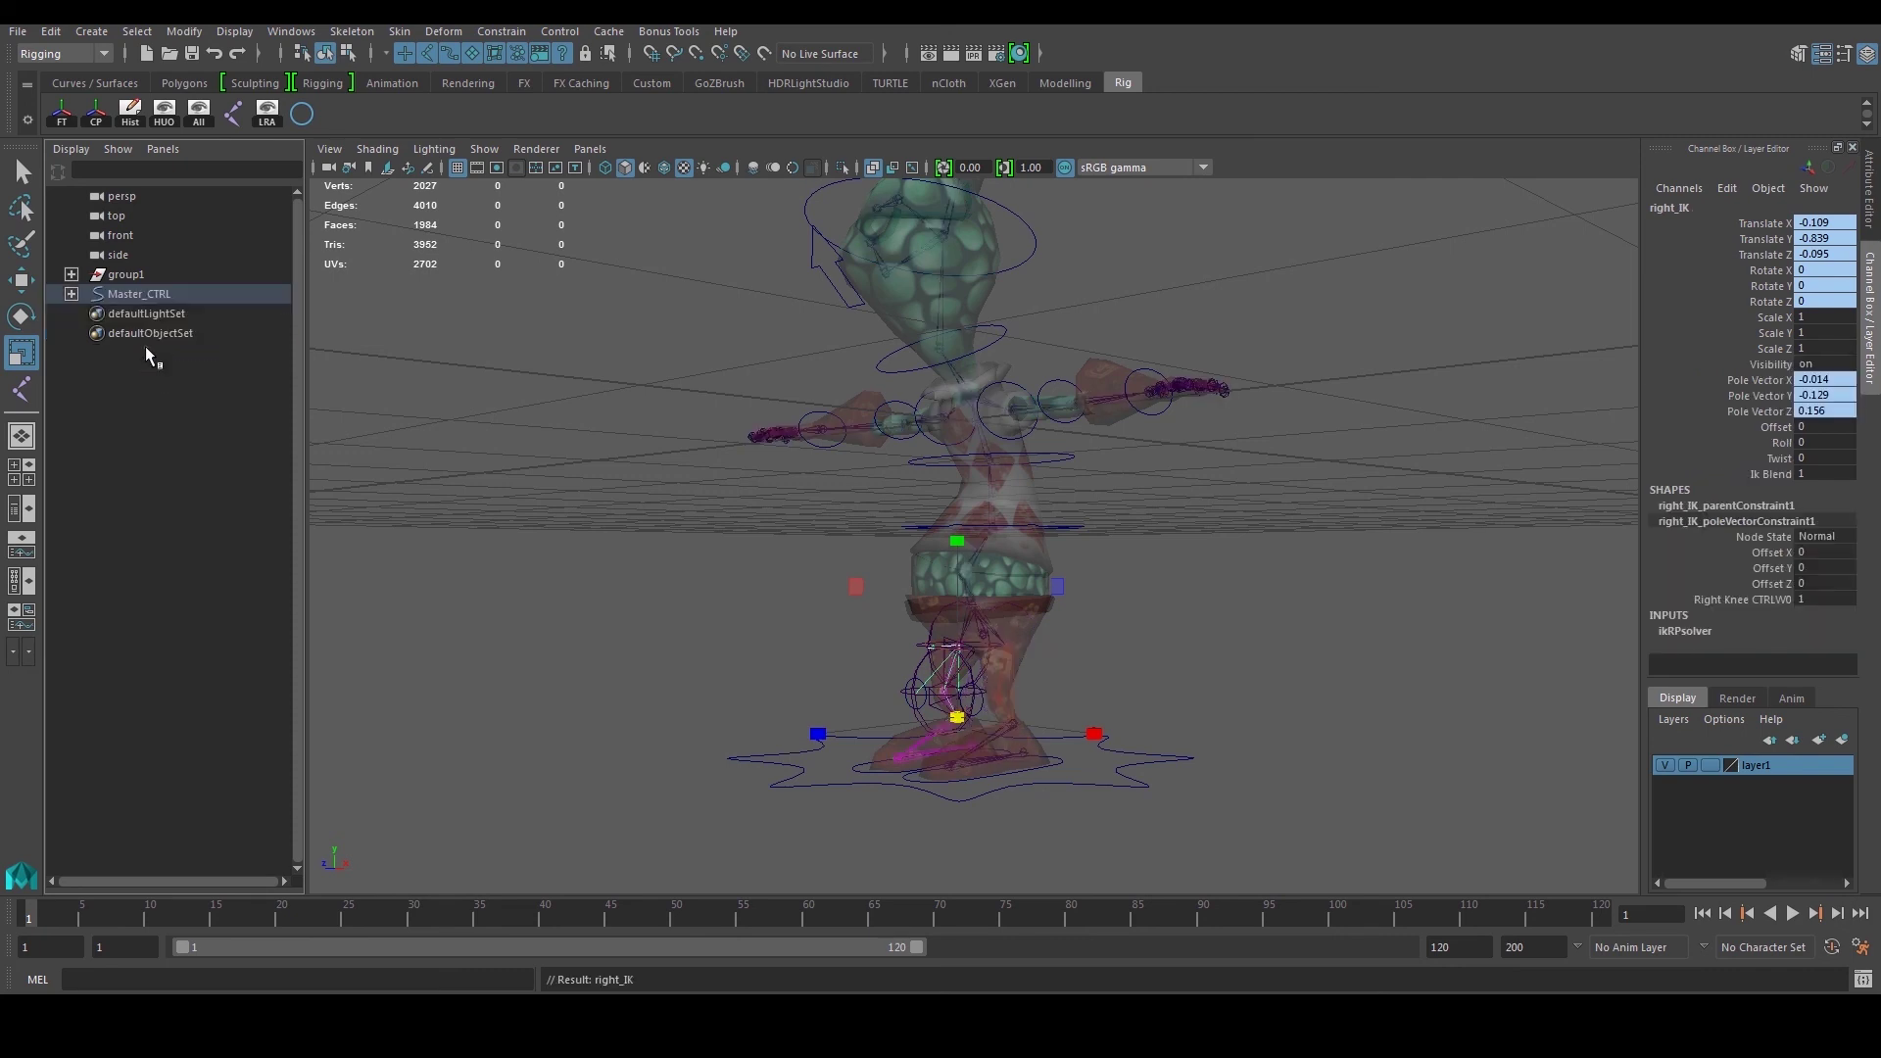
Step: Test uniform scaling of Master_CTRL with the joints and IK handles beneath it, including about 1.19, and undo all scaling
click(136, 296)
scroll(1117, 659, down, 4)
alt+drag(1013, 599, 1593, 691)
scroll(1161, 645, down, 3)
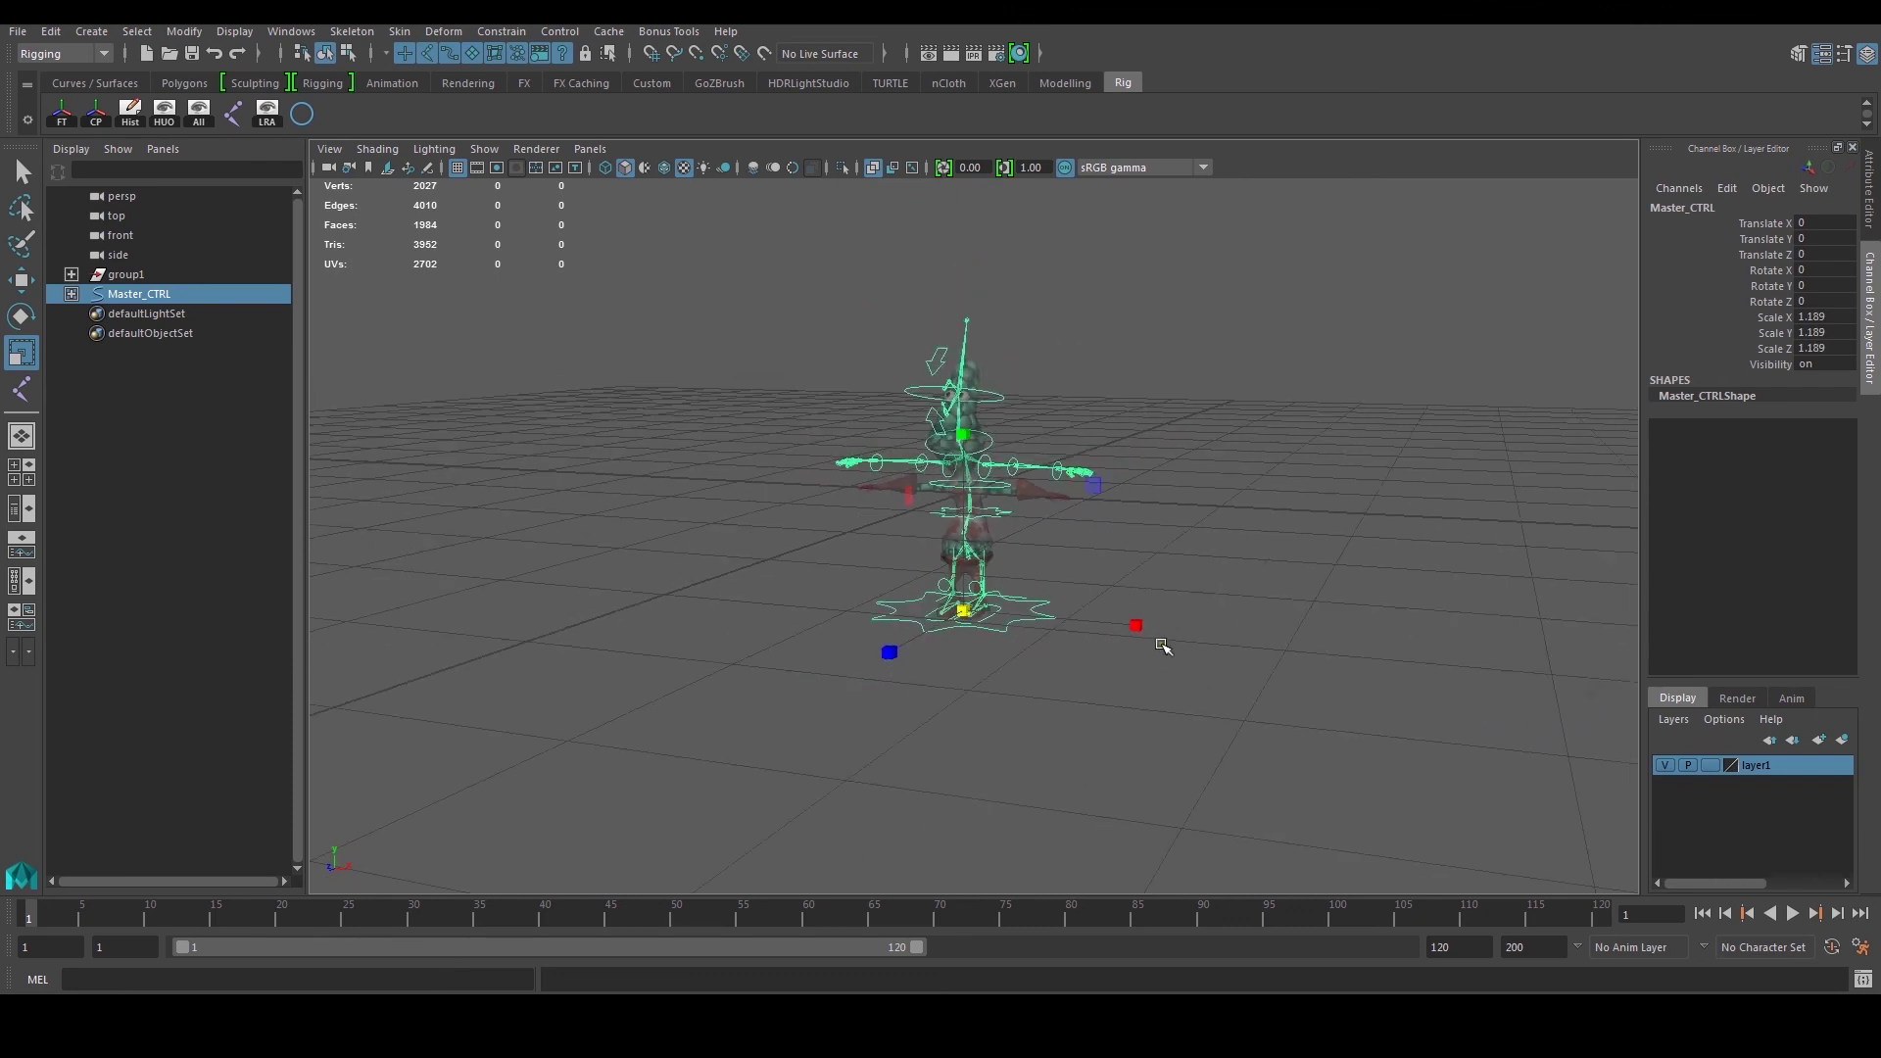
drag(963, 620, 578, 530)
key(ctrl+z)
scroll(919, 553, up, 2)
alt+drag(919, 552, 987, 542)
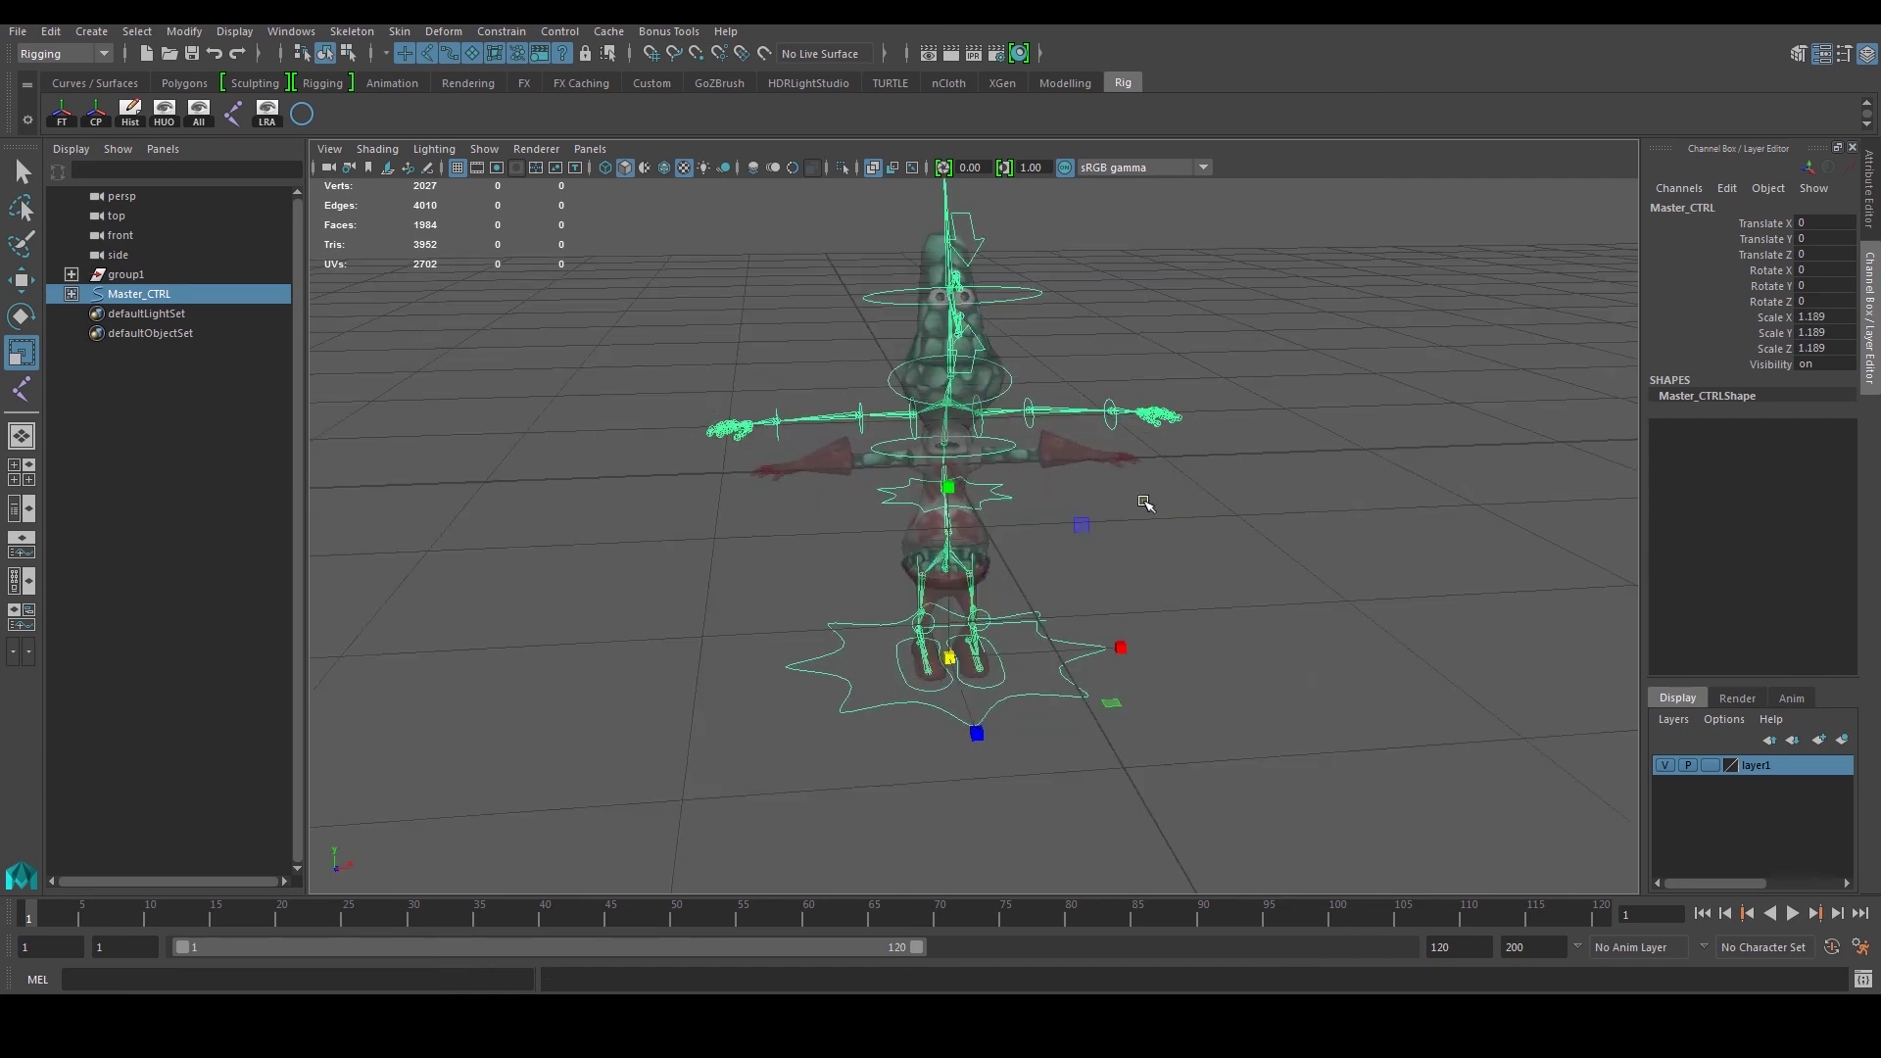
click(1120, 500)
key(ctrl+z)
key(ctrl+z)
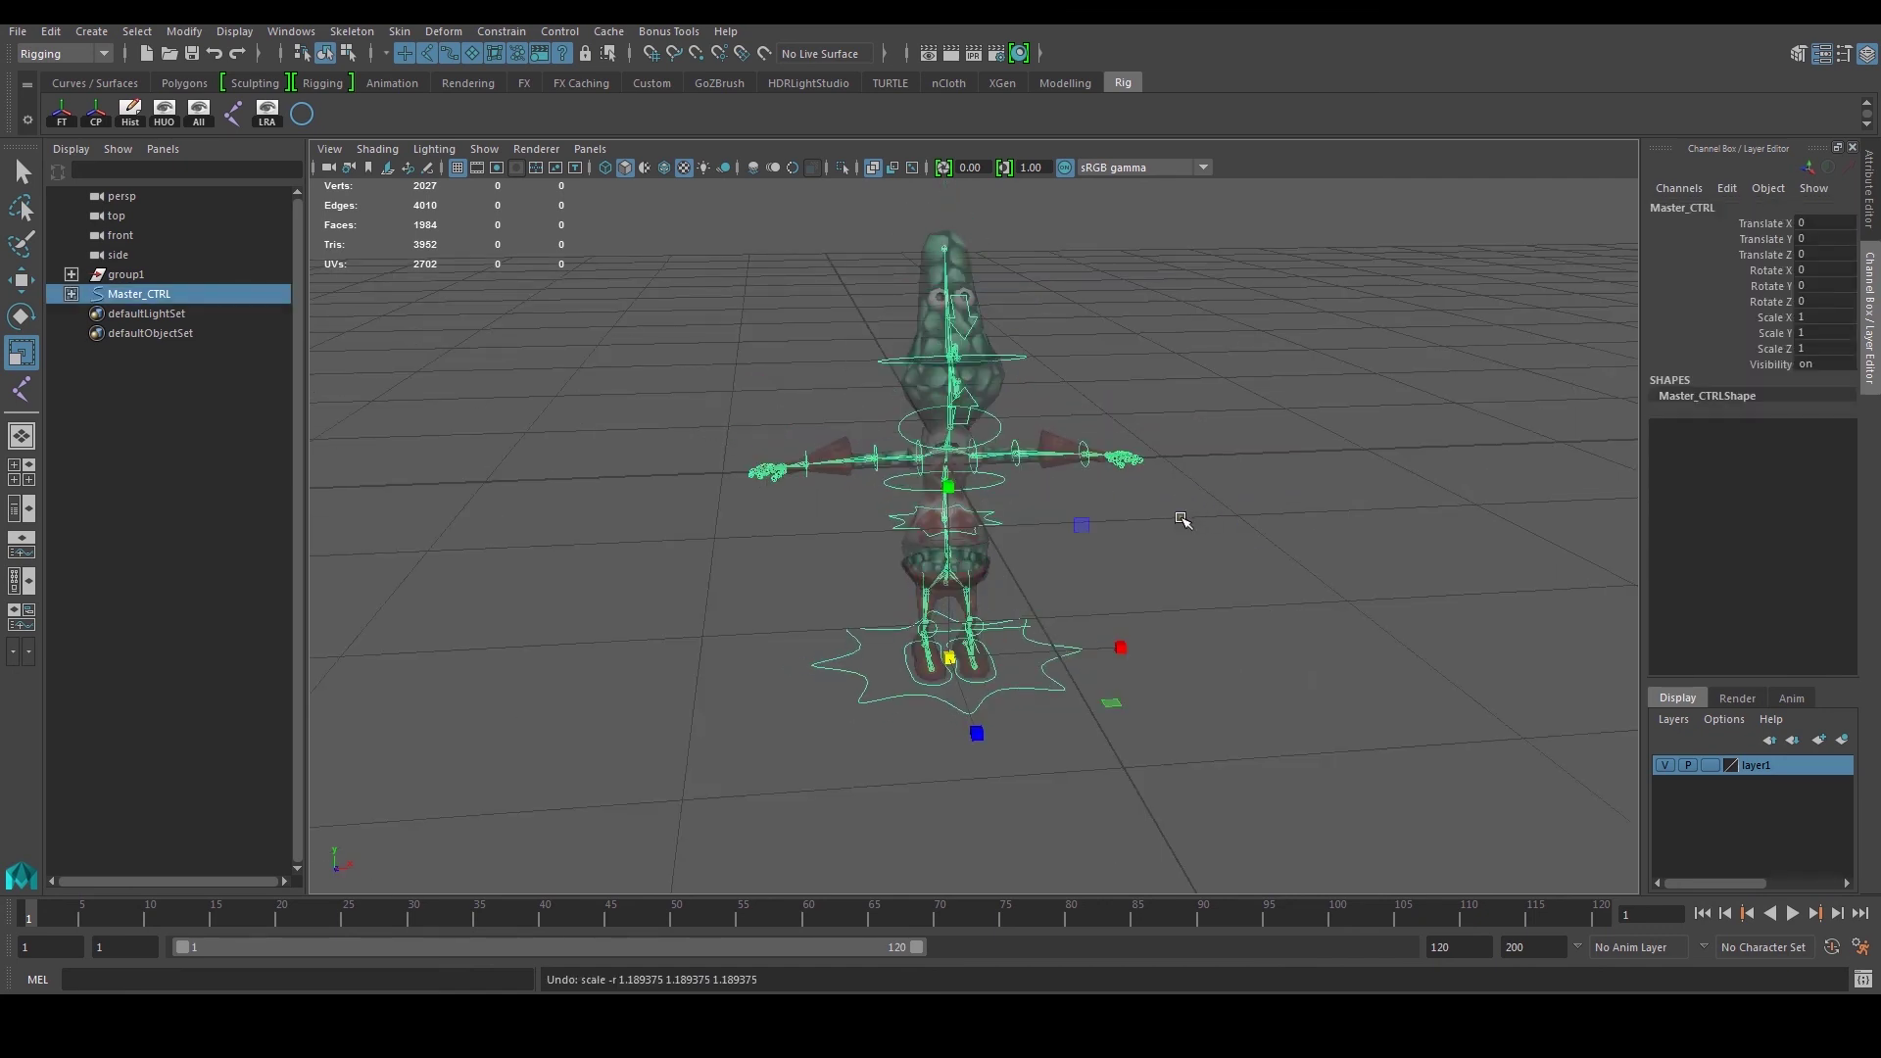
Step: Reselect Master_CTRL, test-move it along X to check the new hierarchy, and undo the move
alt+right_drag(1182, 520, 1289, 625)
click(1263, 603)
click(1119, 744)
alt+right_drag(1119, 745, 1108, 659)
alt+drag(1107, 659, 1064, 666)
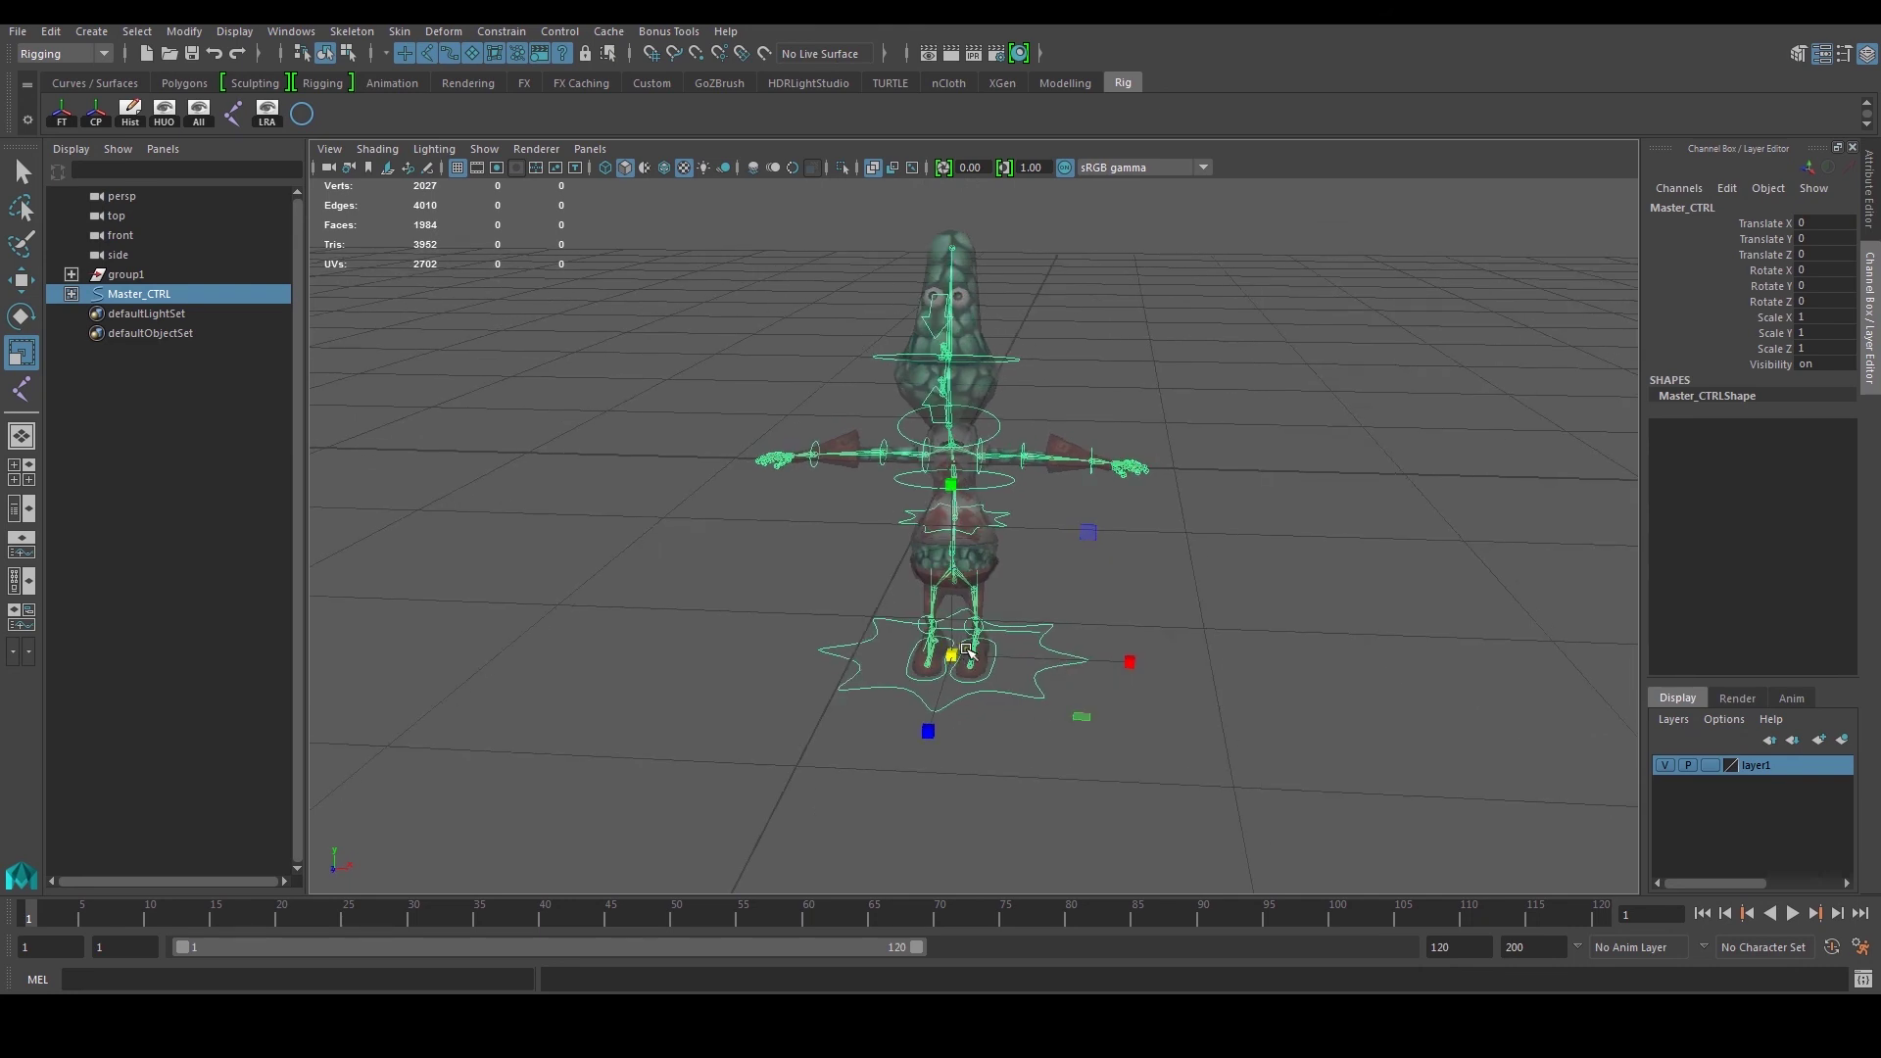
key(w)
mouse_move(1133, 659)
mouse_down()
mouse_move(1008, 680)
mouse_move(1164, 651)
mouse_up()
key(ctrl+z)
Step: Test-rotate Master_CTRL twice to check that the whole rig follows, undo both rotations and clear the selection
alt+drag(881, 621, 887, 593)
key(e)
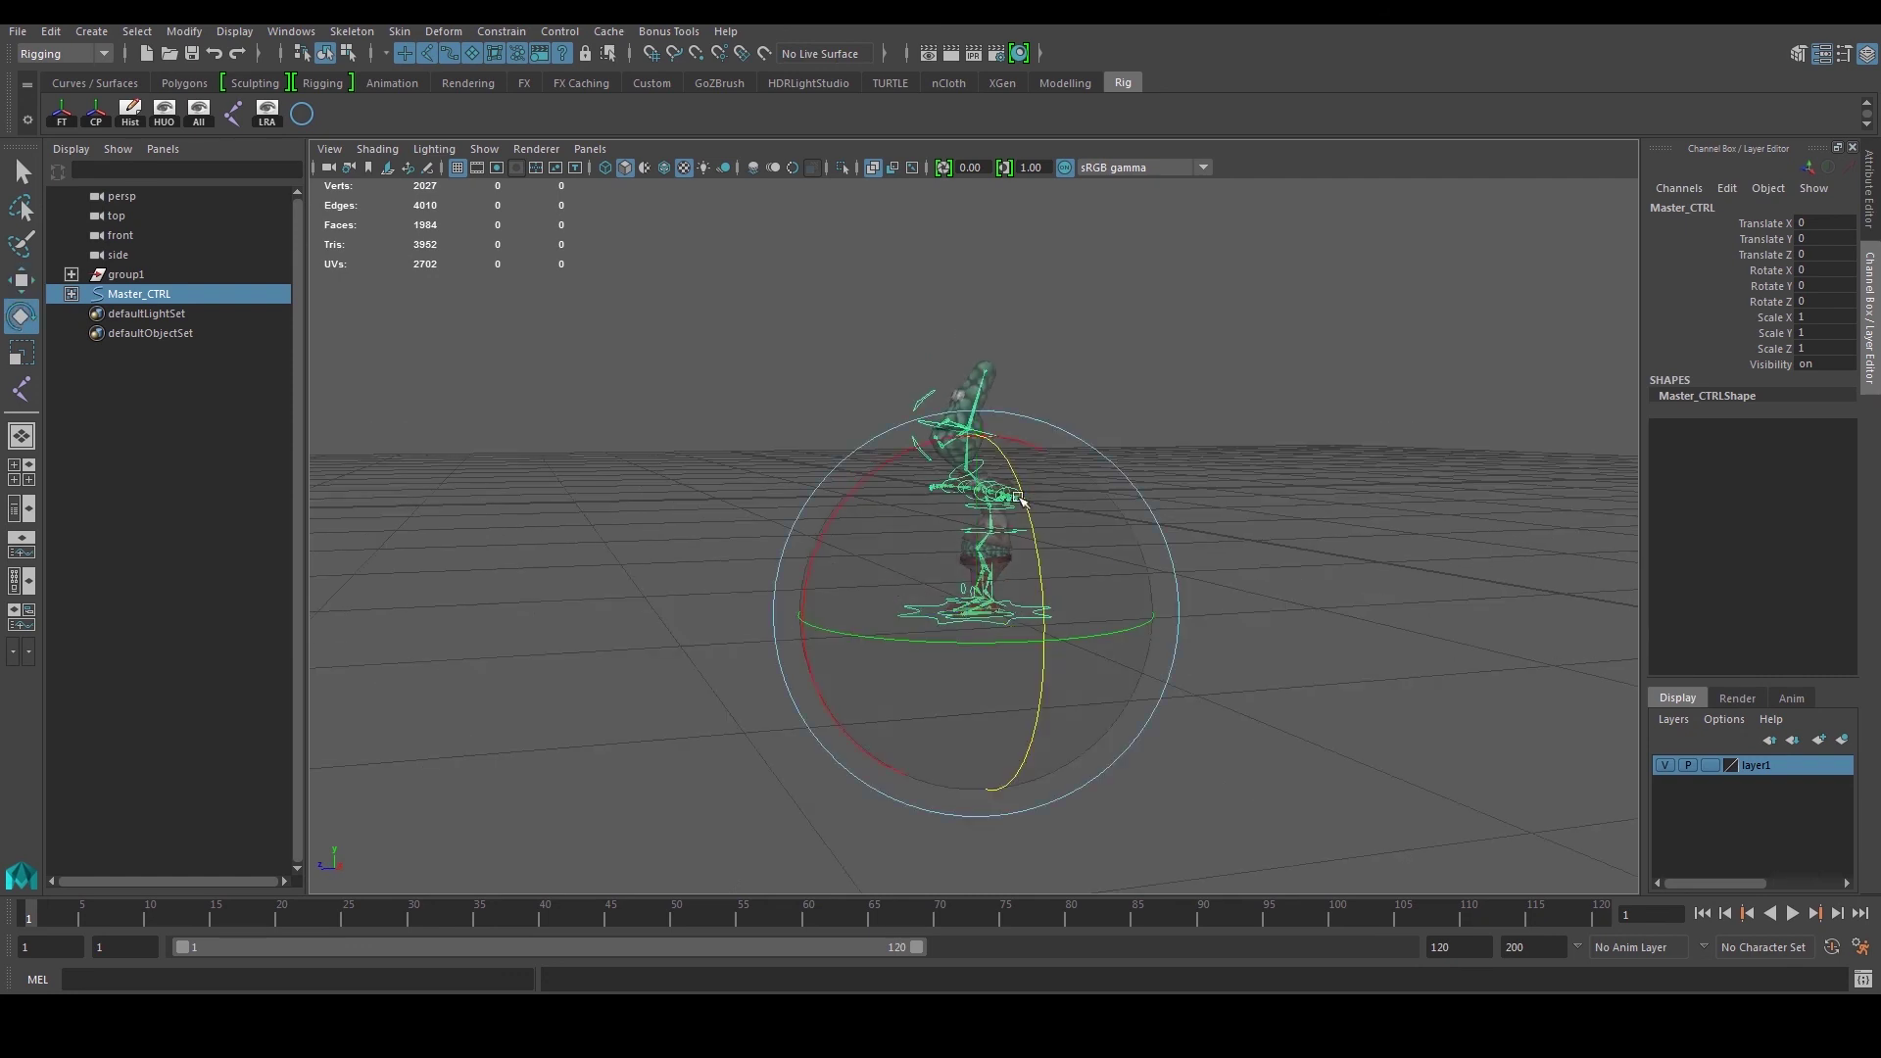
drag(883, 457, 1161, 491)
drag(929, 446, 795, 525)
key(ctrl+z)
key(ctrl+z)
click(1217, 412)
alt+drag(1218, 412, 1144, 635)
click(1071, 671)
click(1320, 546)
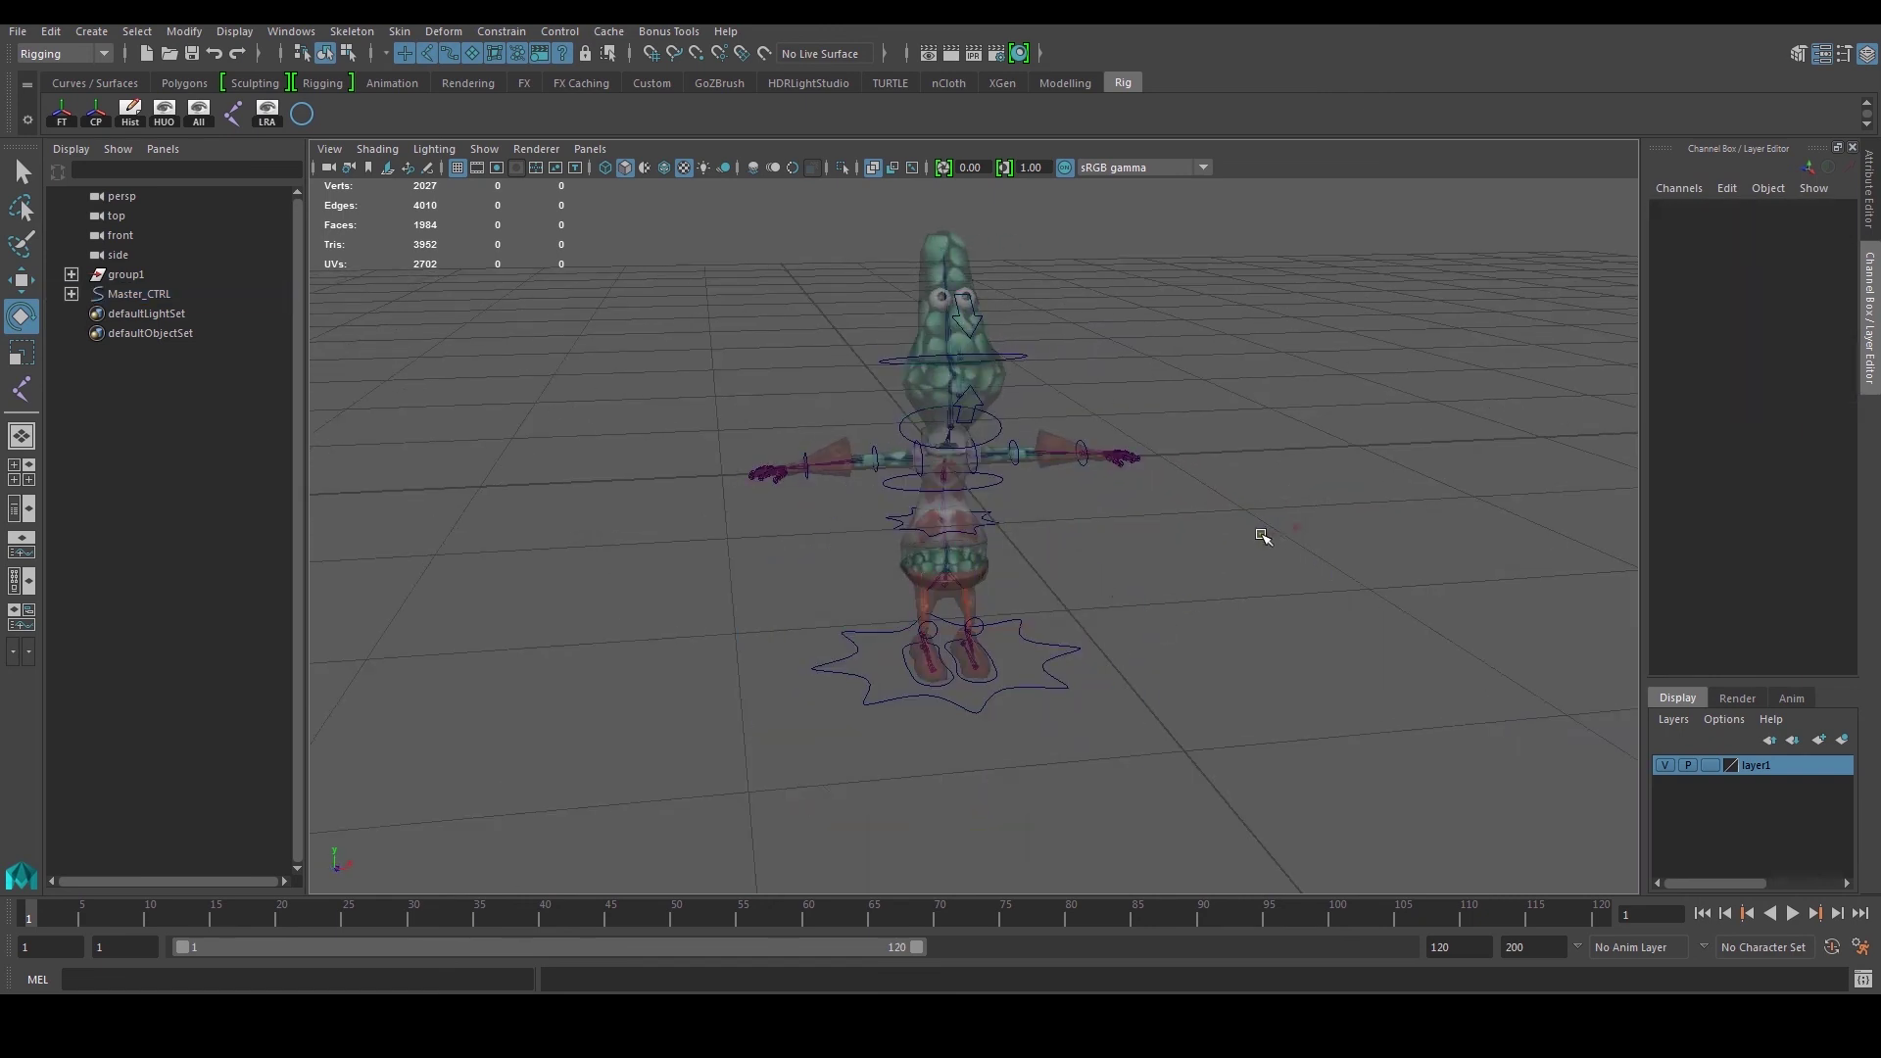